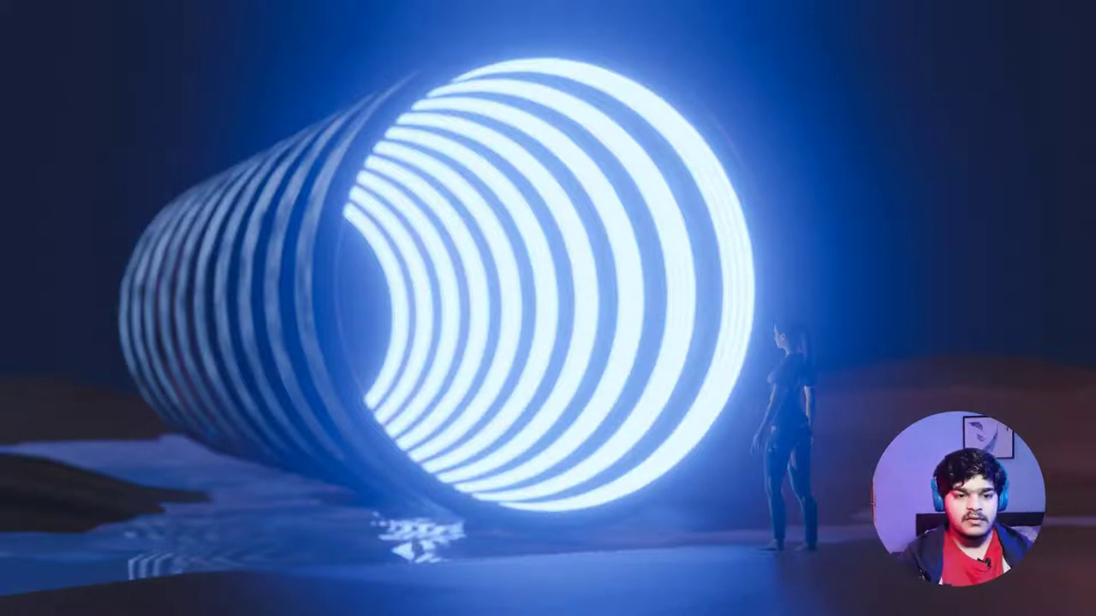
# Step: Play the Rings.mp4 glowing ring preview, pause it, rewind to 00:00 and leave fullscreen
pyautogui.moveTo(486, 335)
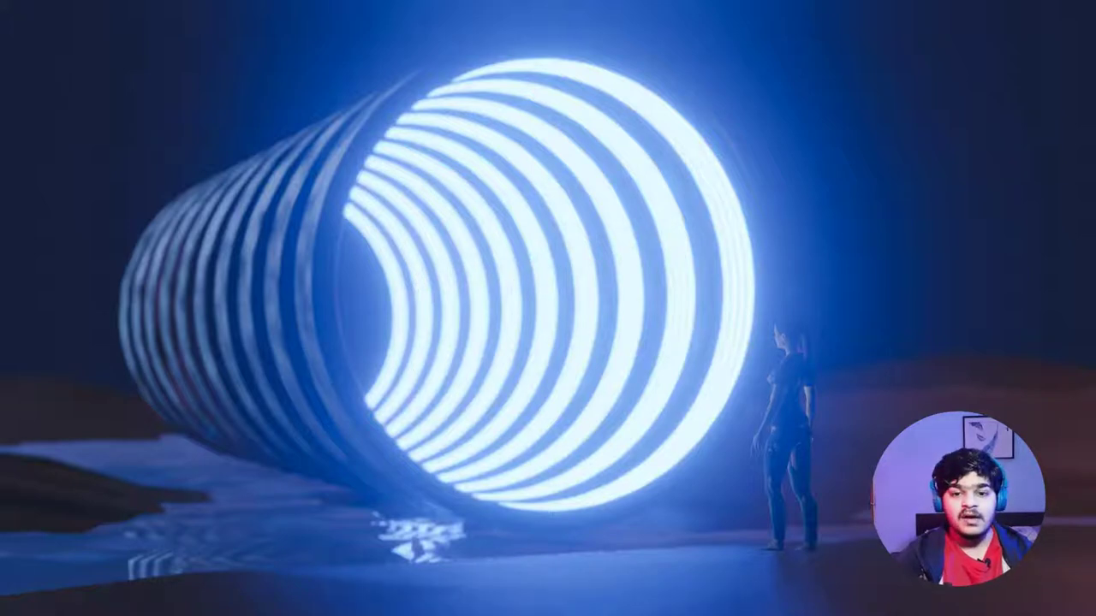
pyautogui.moveTo(316, 338)
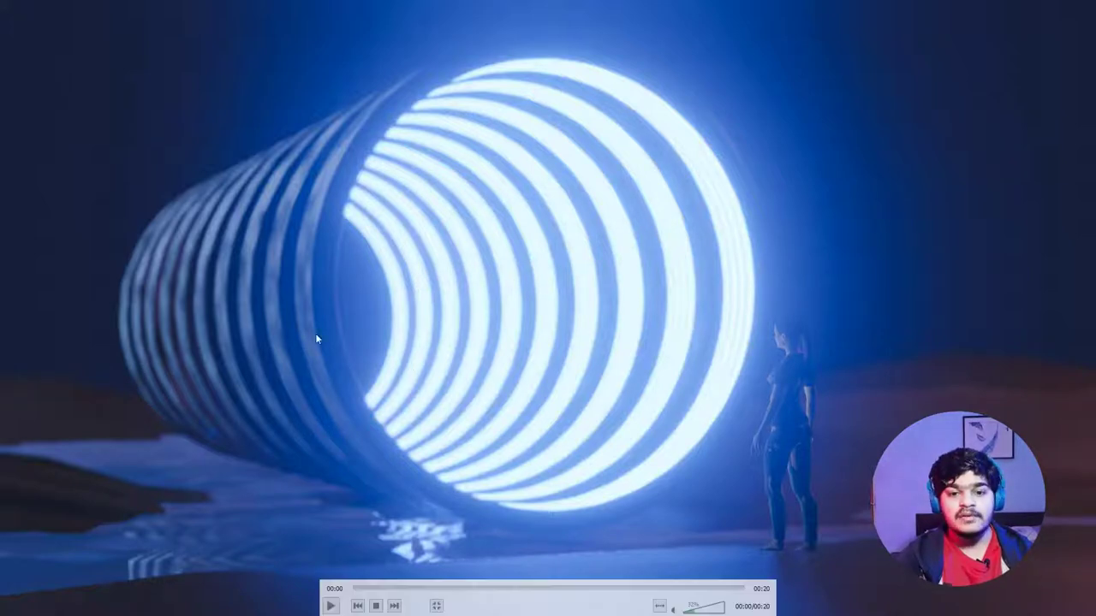
pyautogui.click(332, 606)
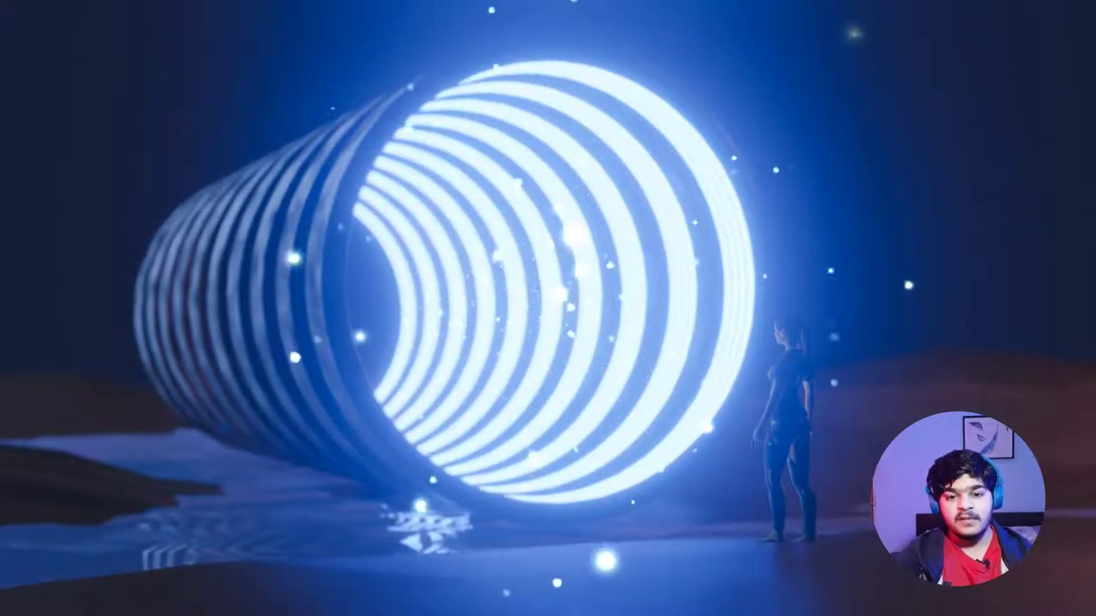
pyautogui.click(339, 604)
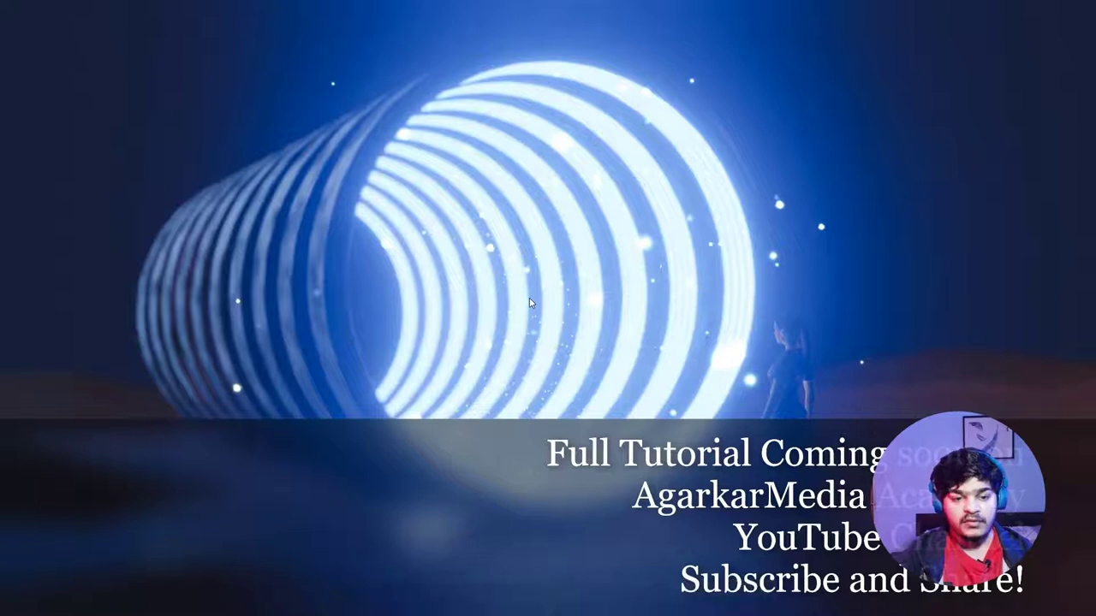
pyautogui.moveTo(570, 591); pyautogui.dragTo(351, 589)
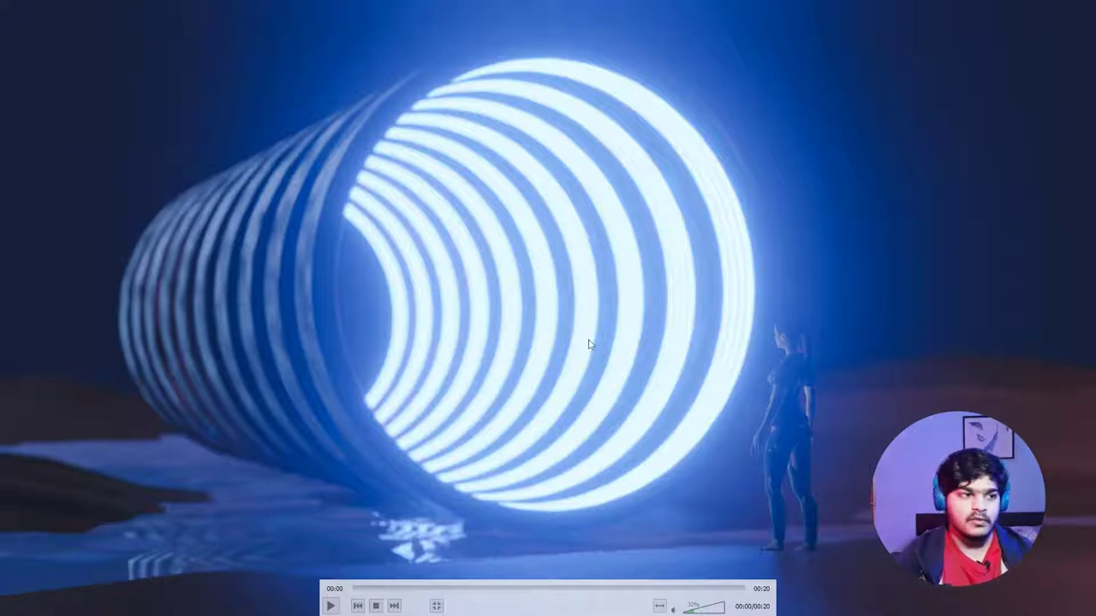
pyautogui.doubleClick(565, 167)
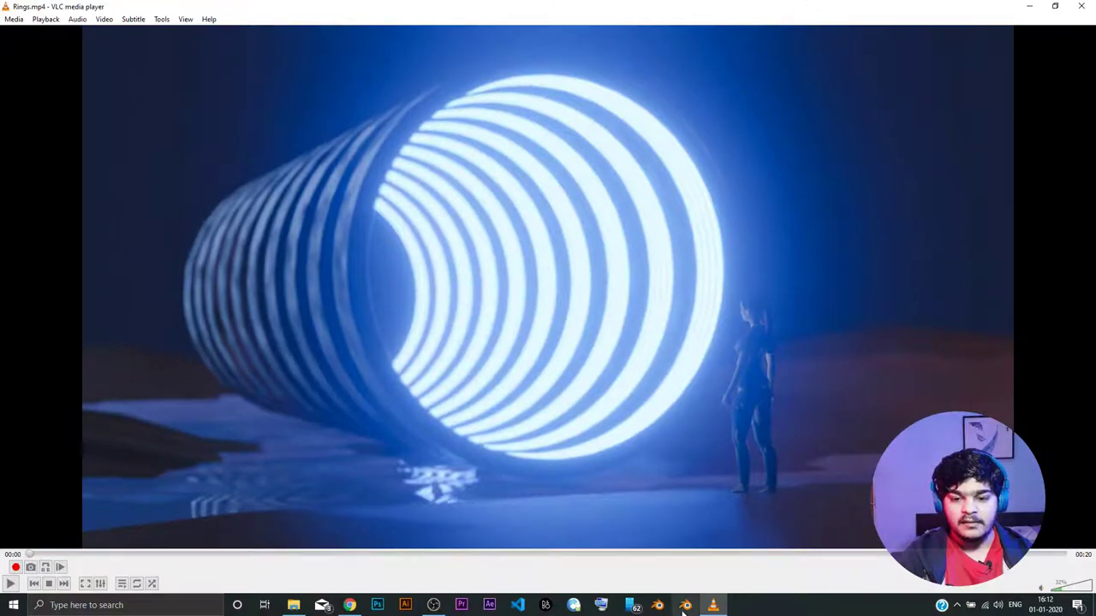
# Step: Launch Blender from the Windows taskbar
pyautogui.click(689, 602)
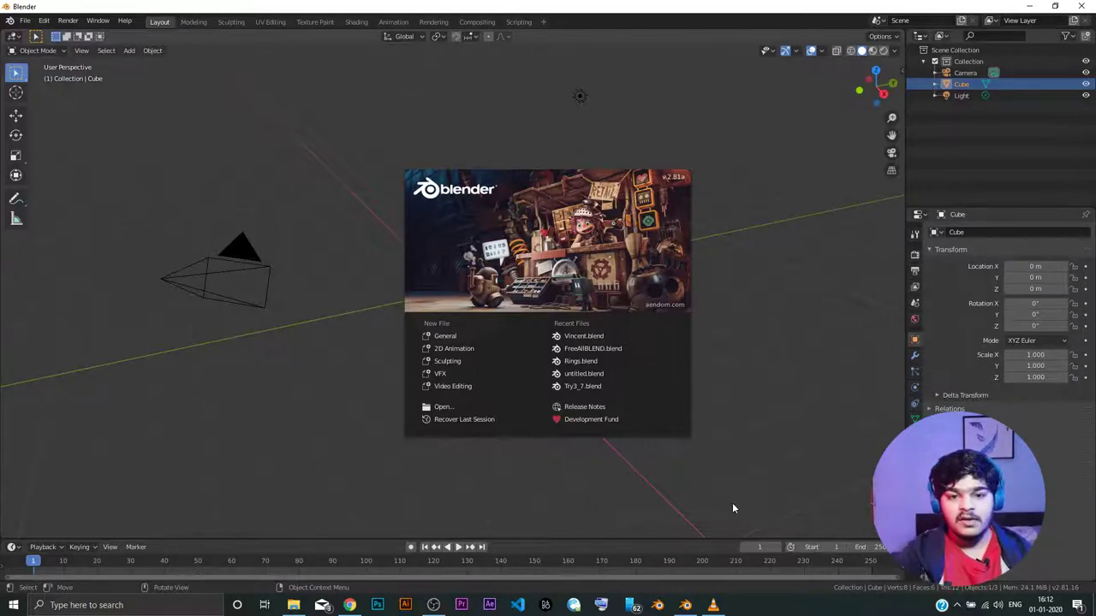
# Step: Dismiss the splash screen, delete the default cube and add a plane mesh
pyautogui.click(781, 397)
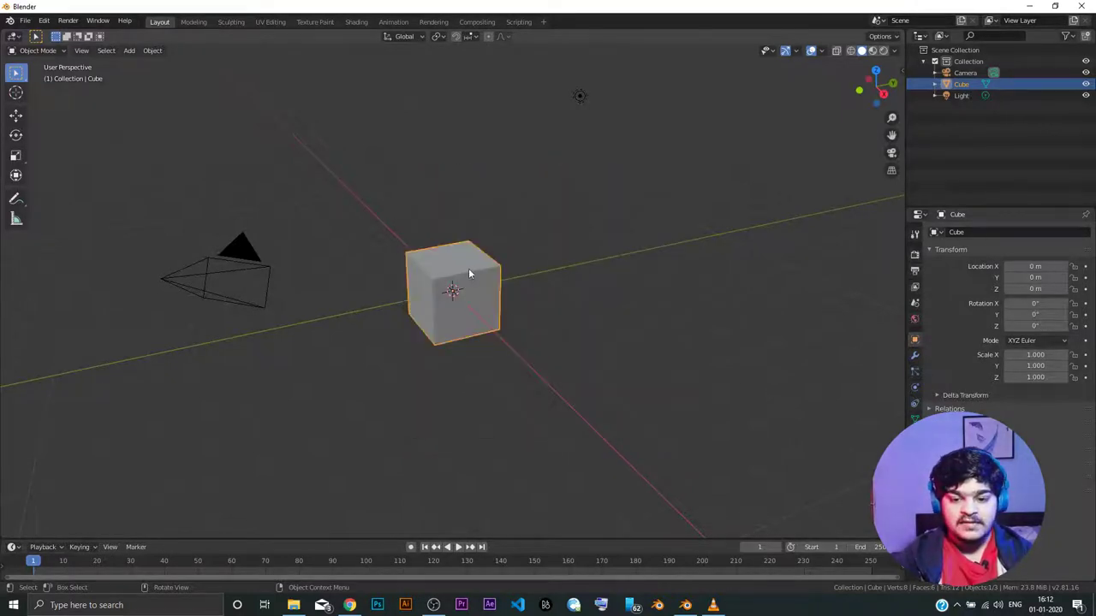
pyautogui.press('Delete')
pyautogui.hotkey('shift', 'a')
pyautogui.moveTo(469, 269)
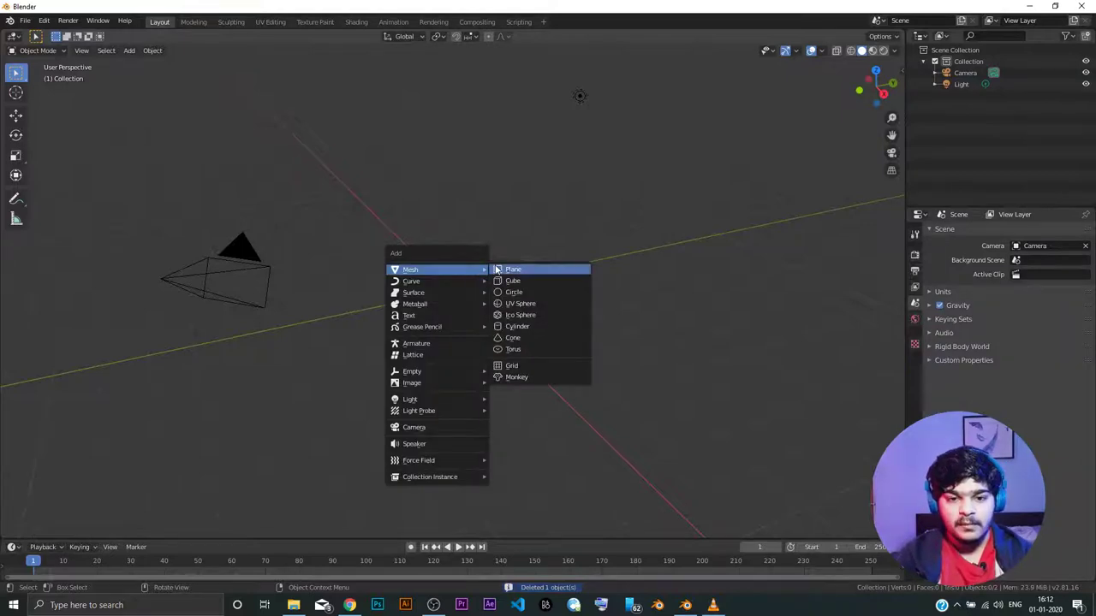
pyautogui.click(505, 270)
# Step: Subdivide the plane in Edit Mode with 100 cuts, then return to Object Mode
pyautogui.click(53, 51)
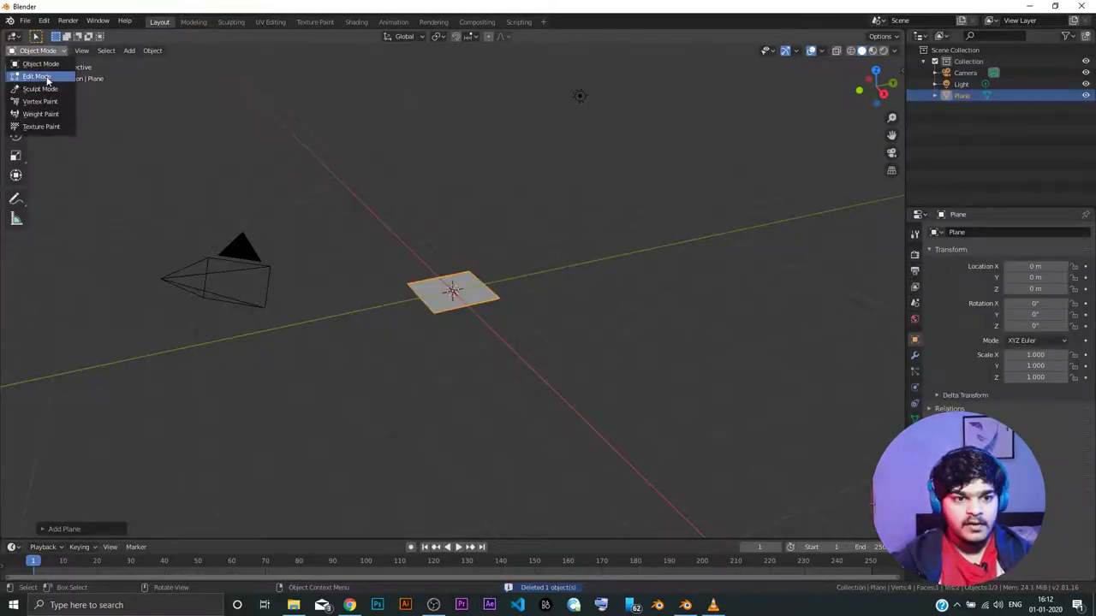
pyautogui.click(47, 78)
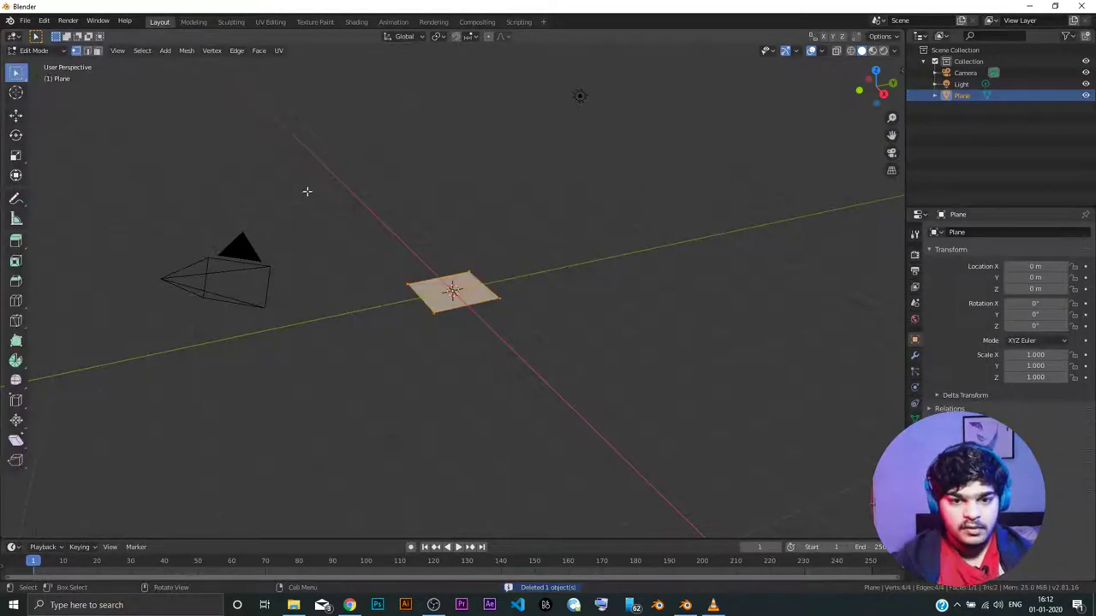
pyautogui.rightClick(445, 283)
pyautogui.click(442, 283)
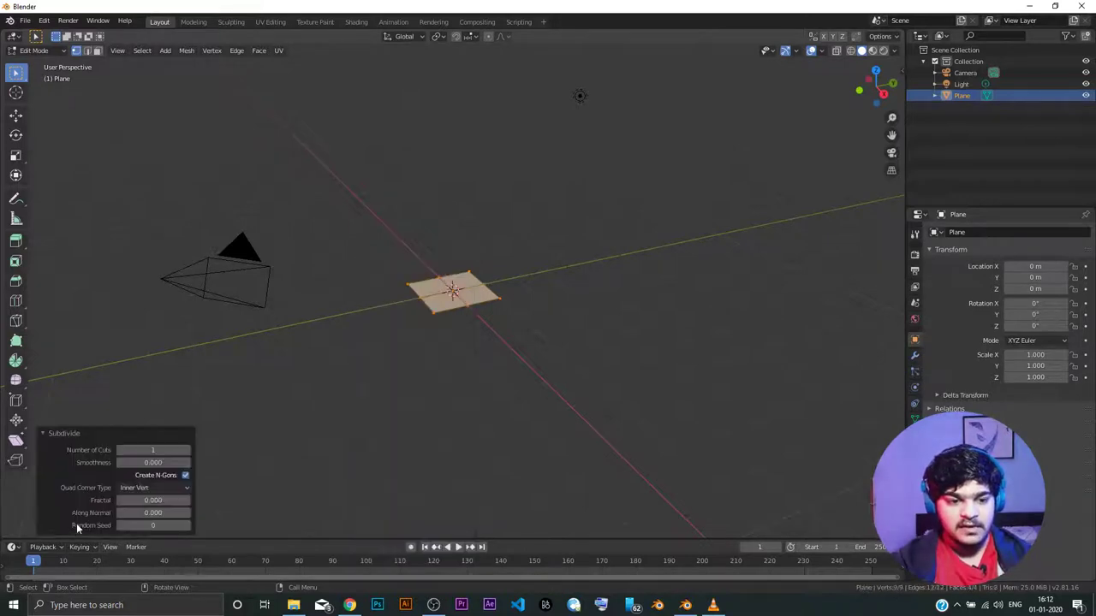
pyautogui.click(145, 451)
pyautogui.write('100')
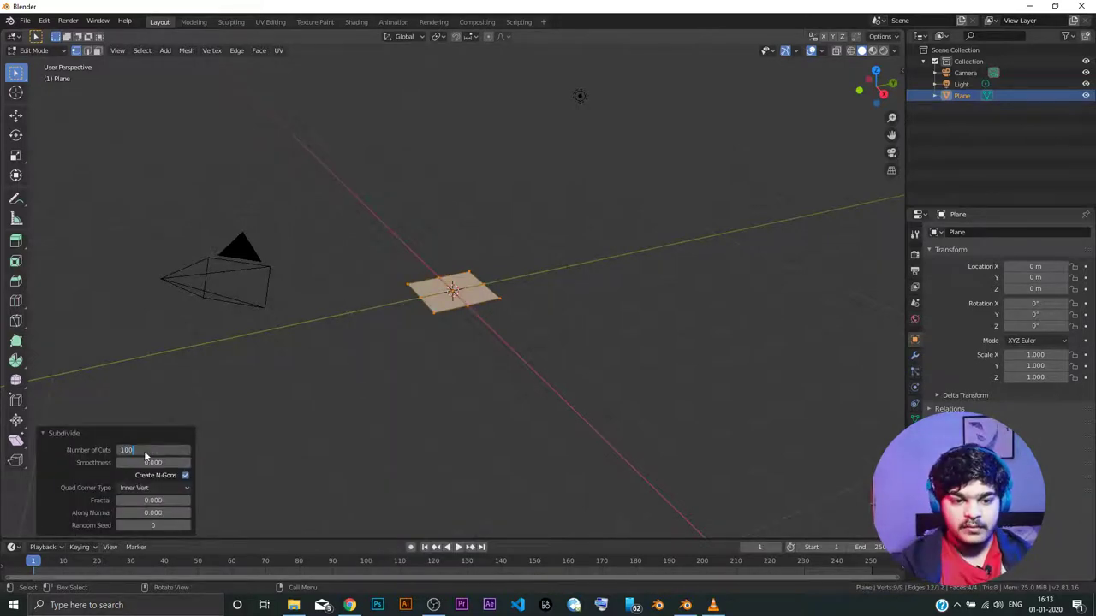
pyautogui.press('Return')
pyautogui.scroll(5, 312, 343)
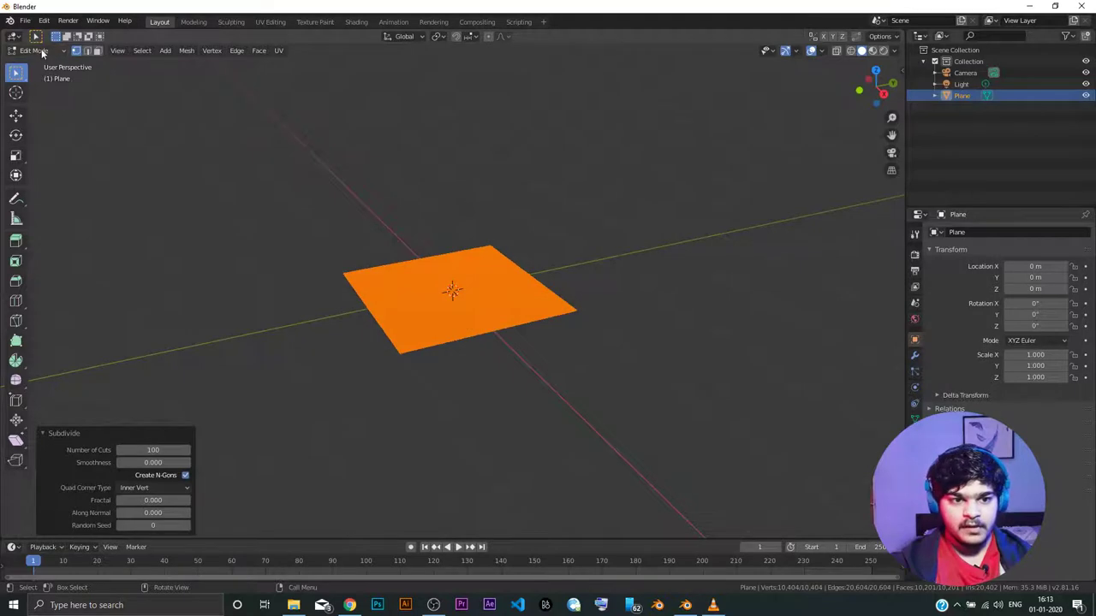
pyautogui.click(43, 51)
pyautogui.click(46, 62)
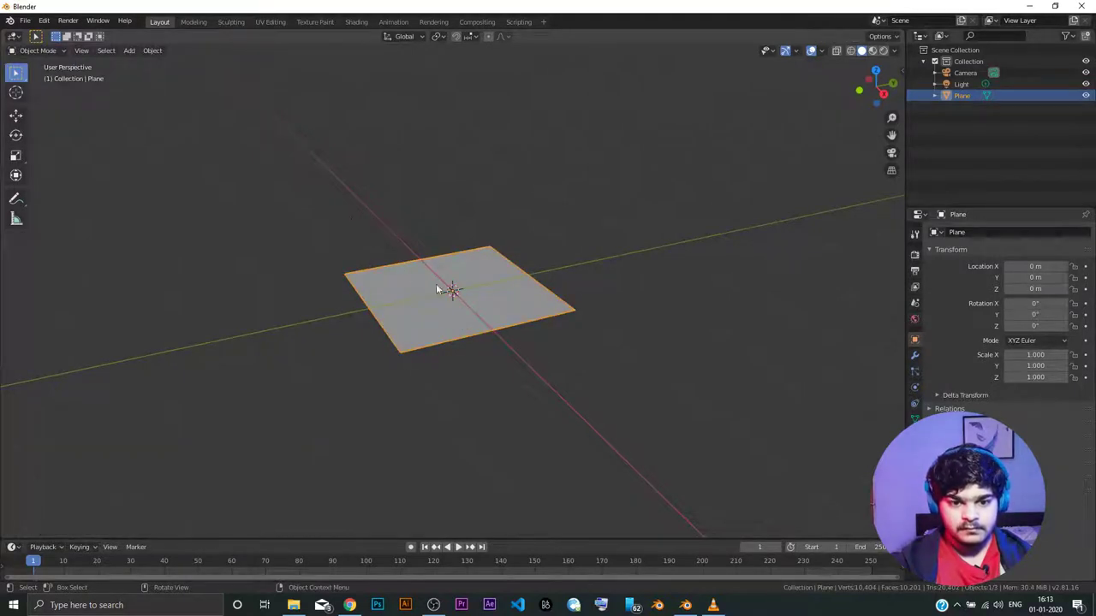
# Step: Scale the plane up by a factor of 10 with S10
pyautogui.write('s')
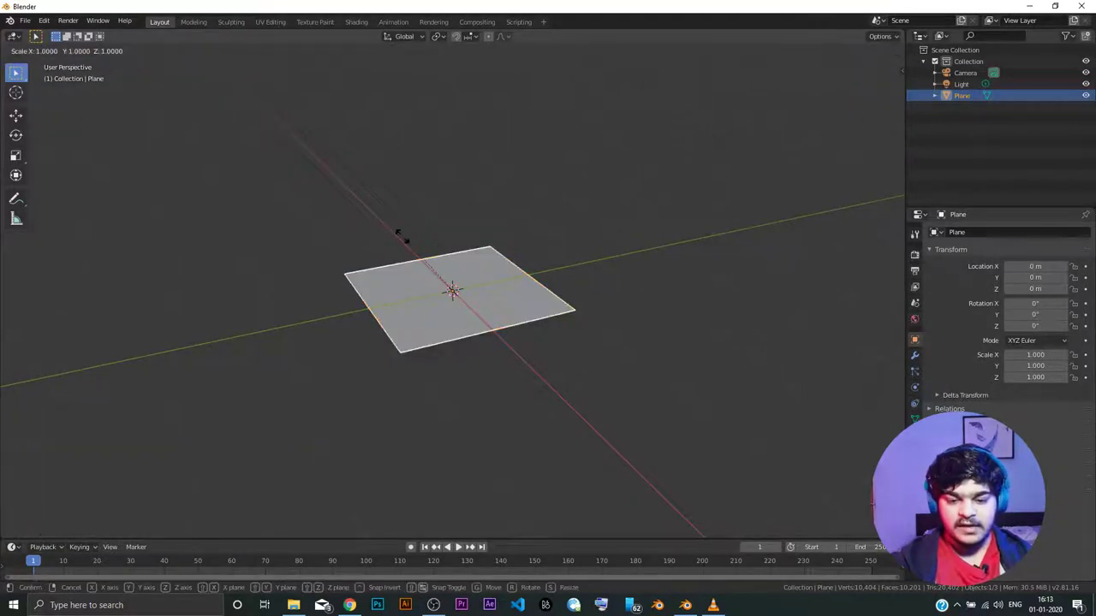
pyautogui.write('10')
pyautogui.press('Return')
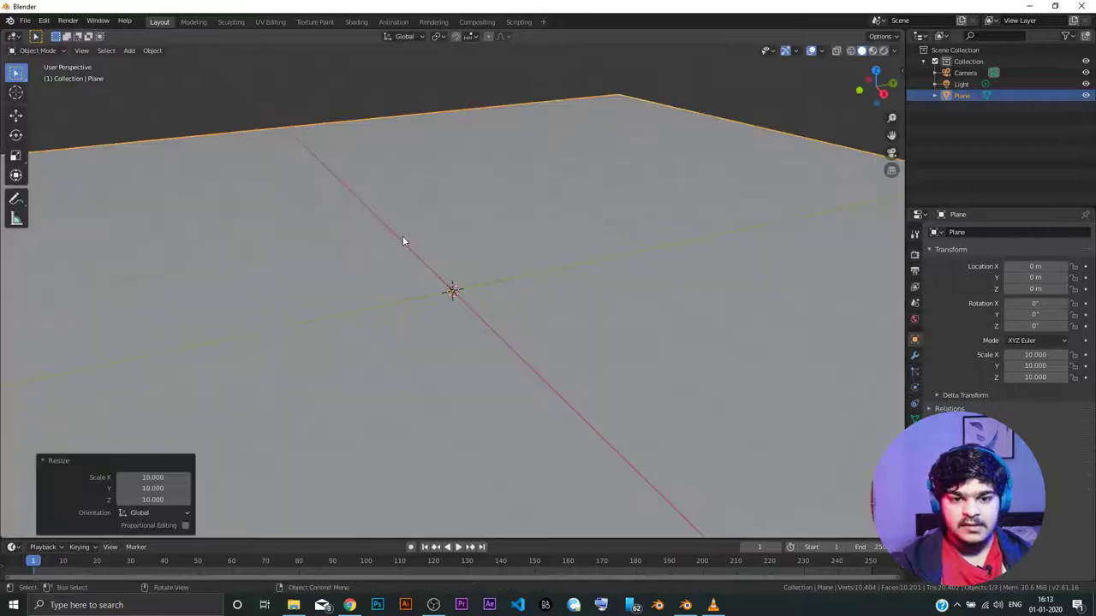
pyautogui.scroll(-2, 433, 240)
pyautogui.scroll(3, 432, 242)
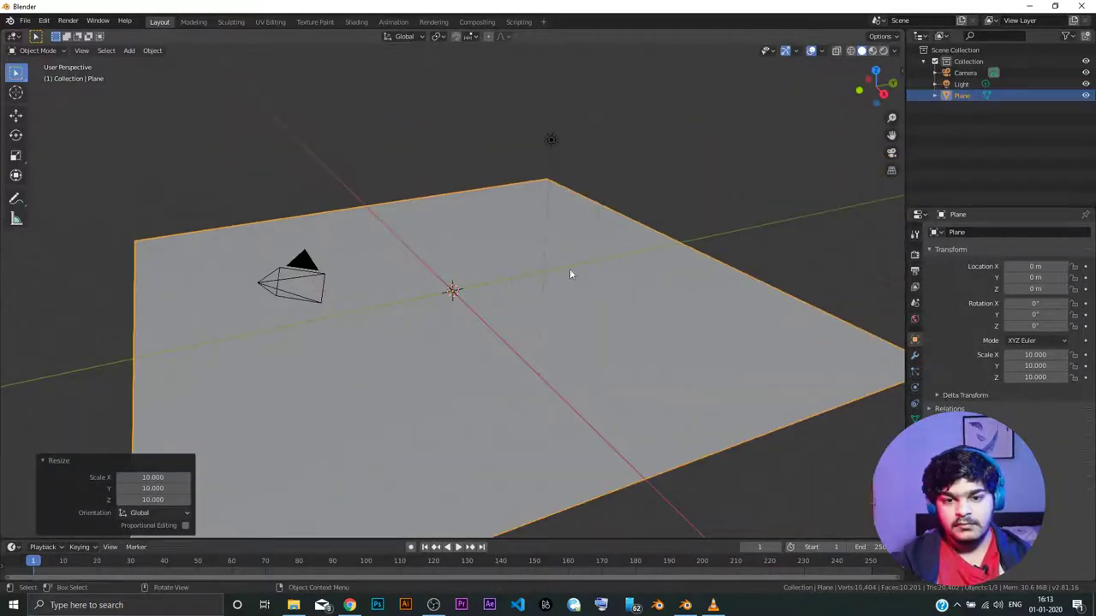
# Step: Rename the plane to 'Ground' and show its modifier properties
pyautogui.doubleClick(960, 95)
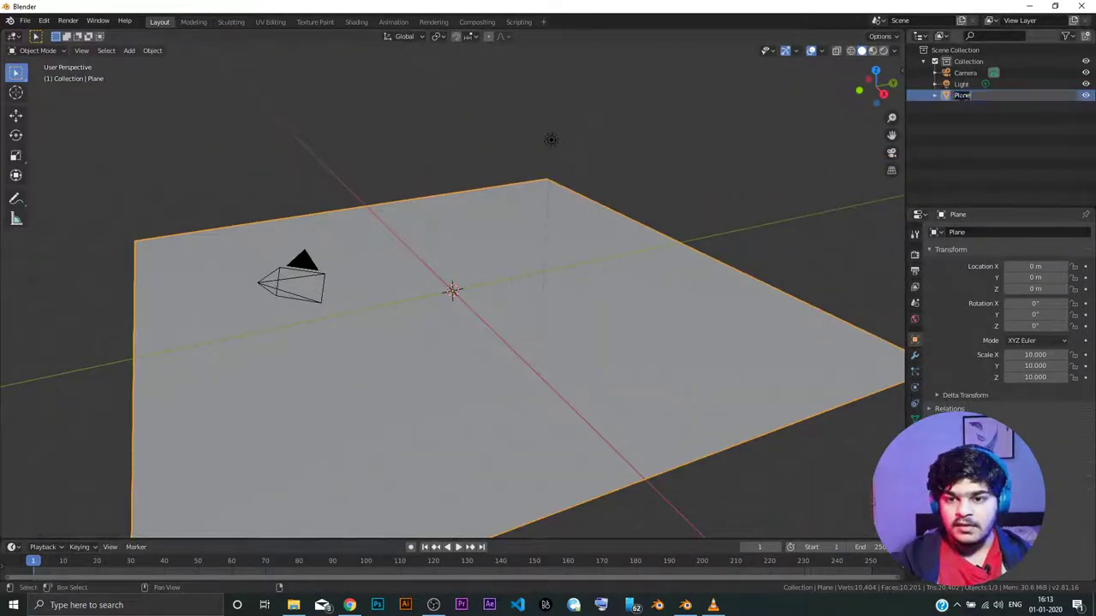
pyautogui.write('Ground')
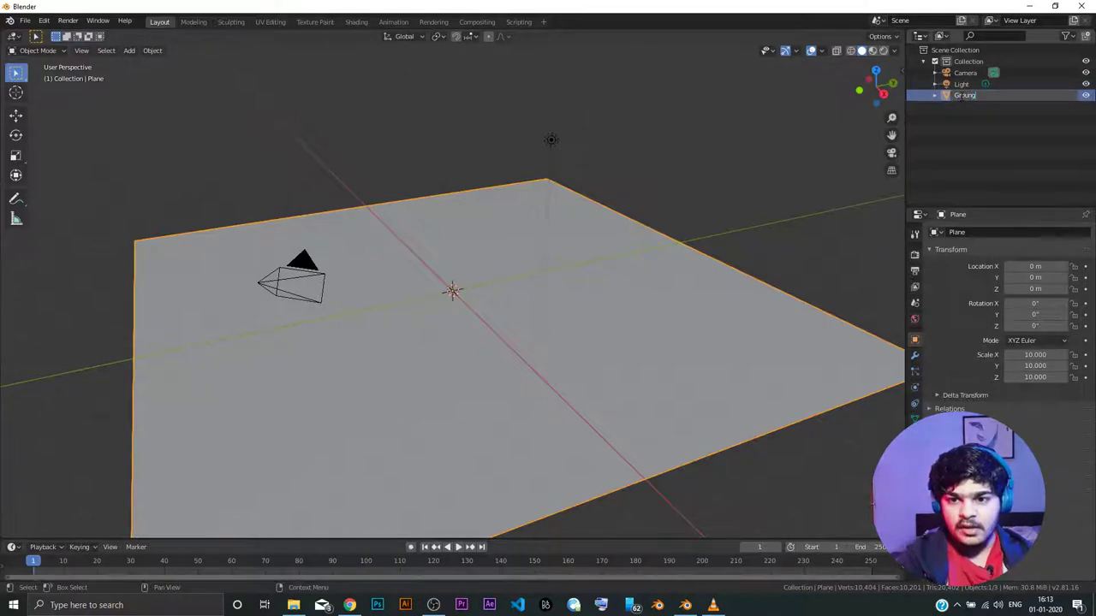
pyautogui.press('Return')
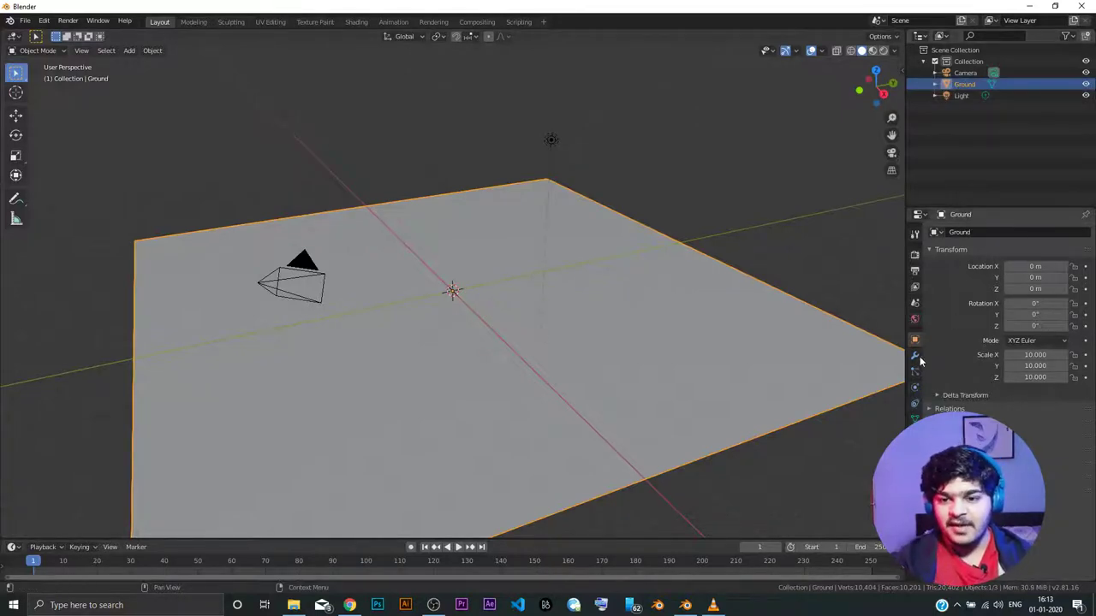
pyautogui.click(914, 356)
# Step: Add a Displace modifier with a new texture named 'Ground tex' and show its texture settings
pyautogui.click(1011, 234)
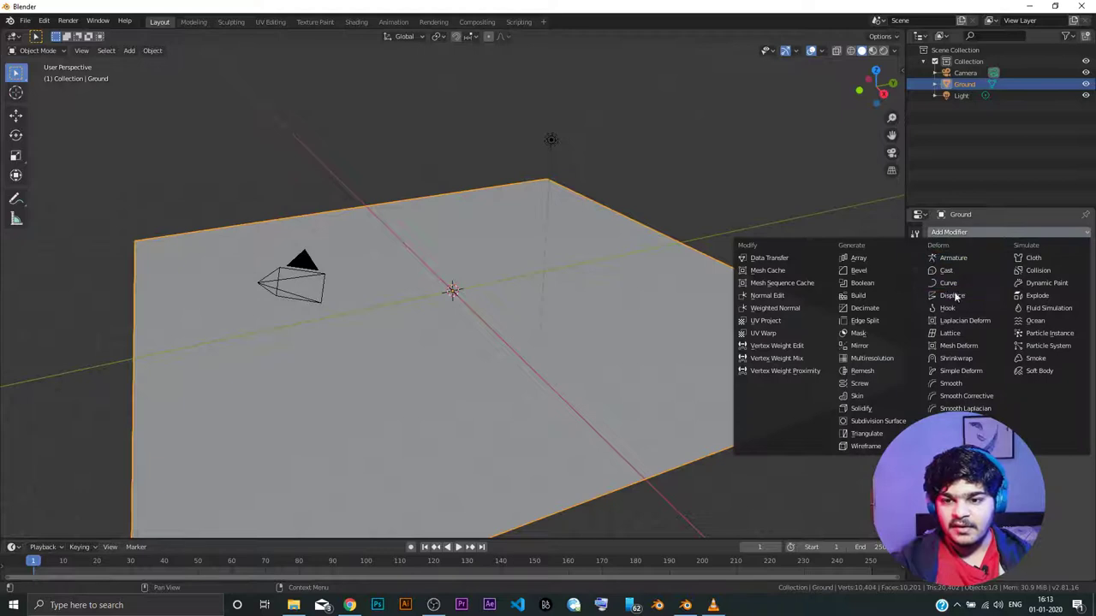
pyautogui.click(954, 291)
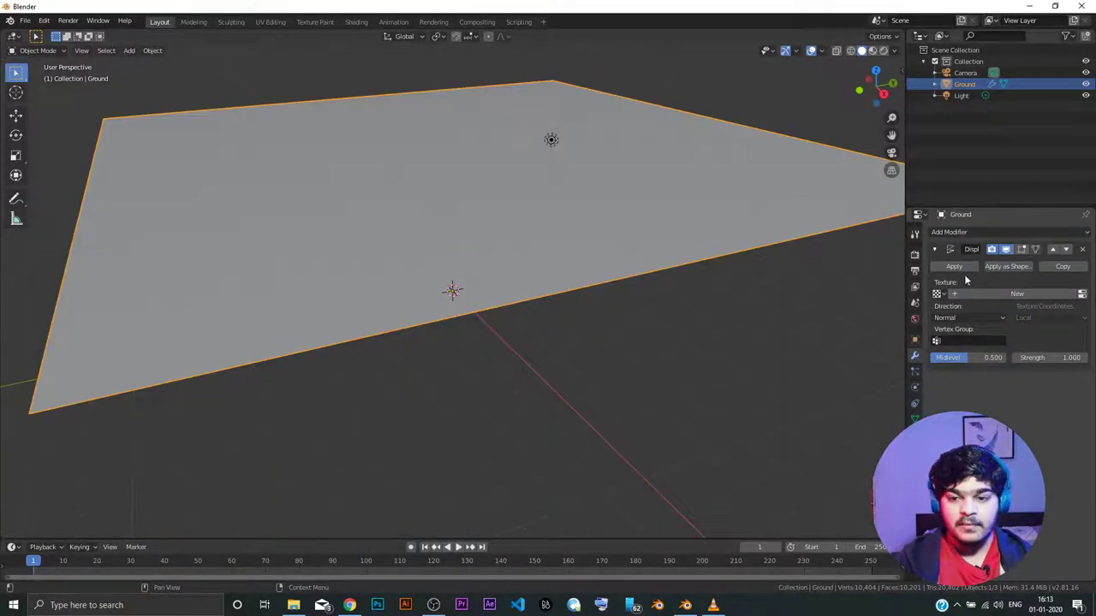
pyautogui.click(999, 294)
pyautogui.doubleClick(959, 294)
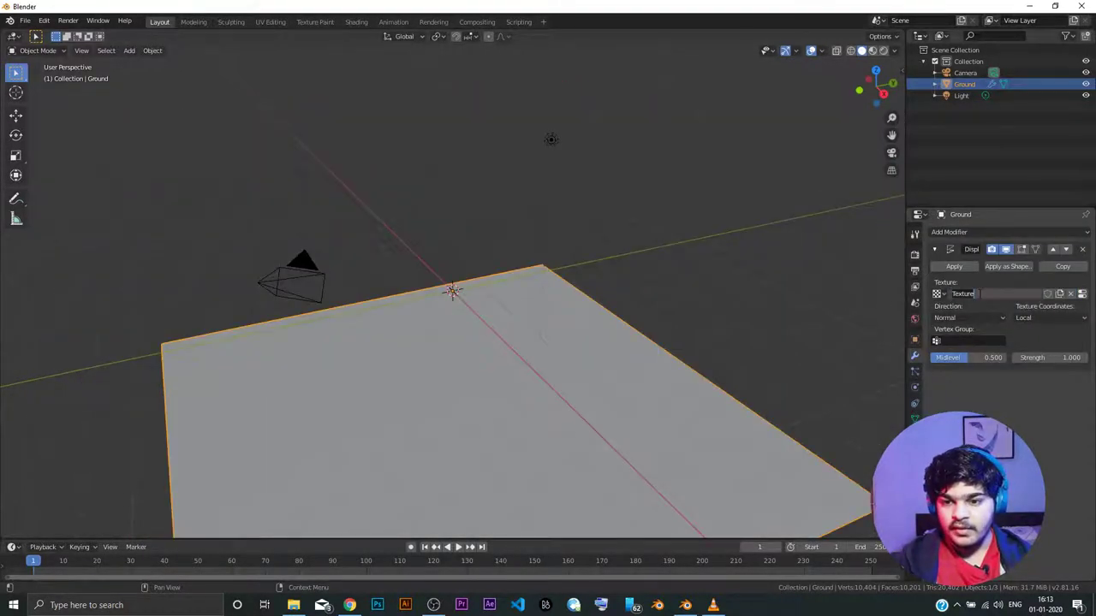
pyautogui.write('Grou')
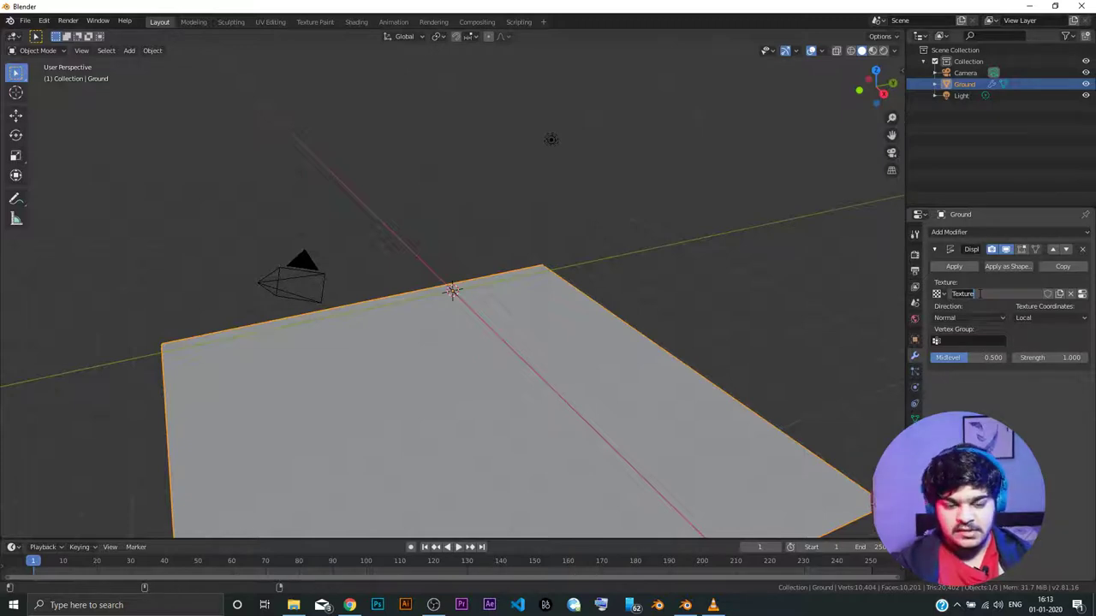
pyautogui.write('nd tex')
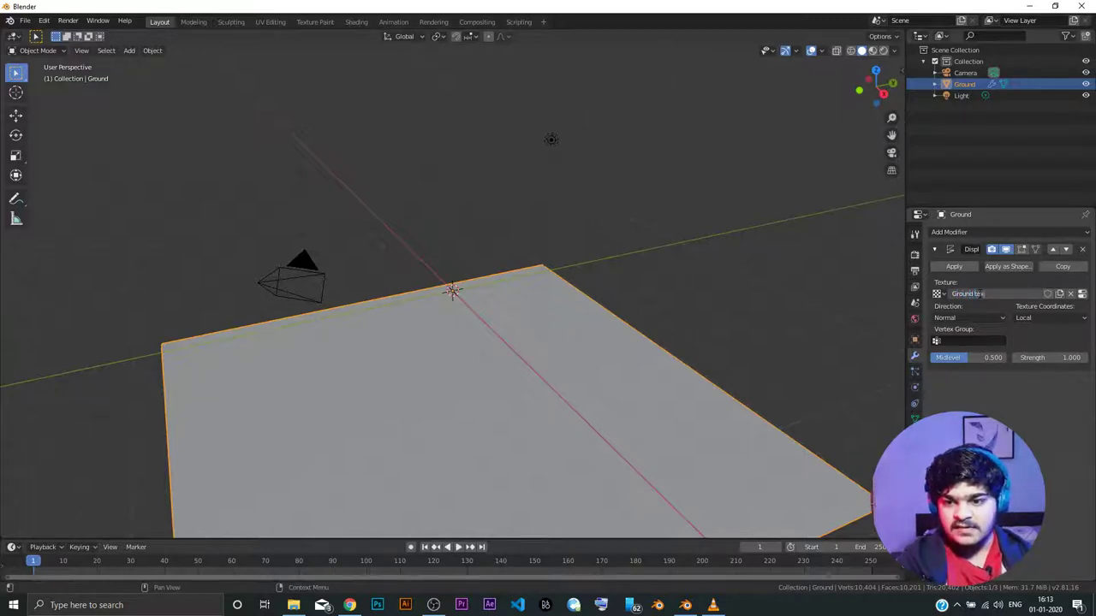
pyautogui.press('Return')
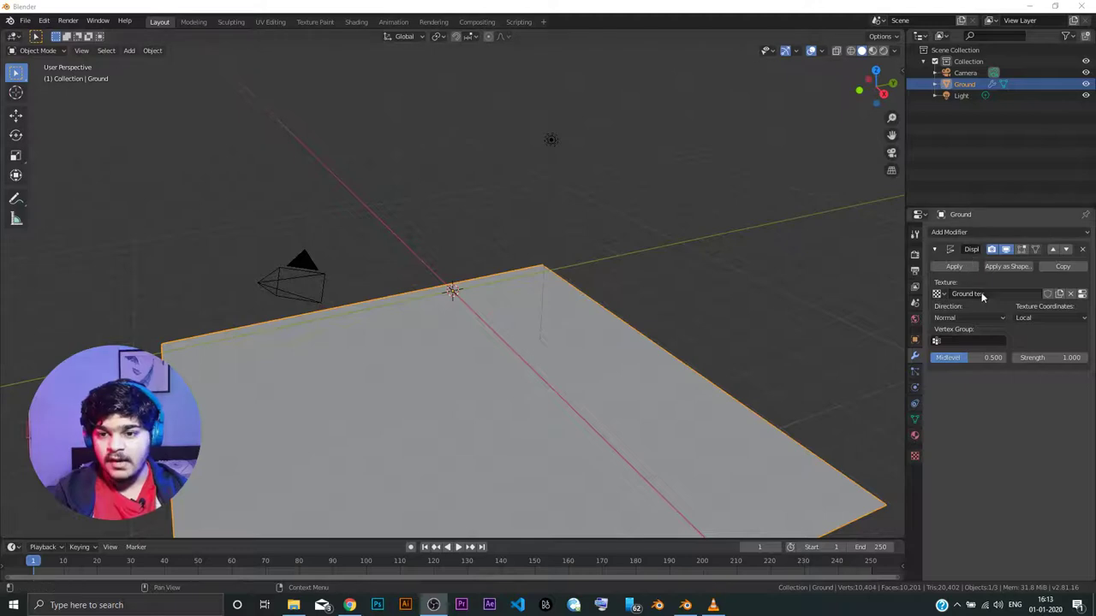
pyautogui.click(915, 456)
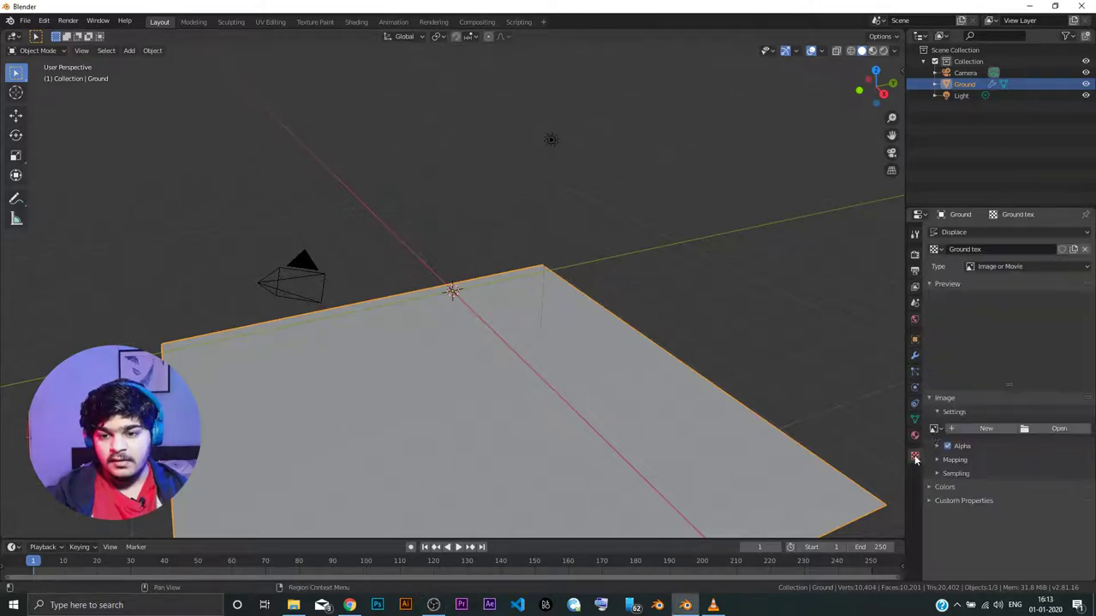
pyautogui.click(989, 266)
# Step: Make the texture a Clouds pattern, shade the terrain smooth and enlarge the cloud noise size
pyautogui.click(1004, 305)
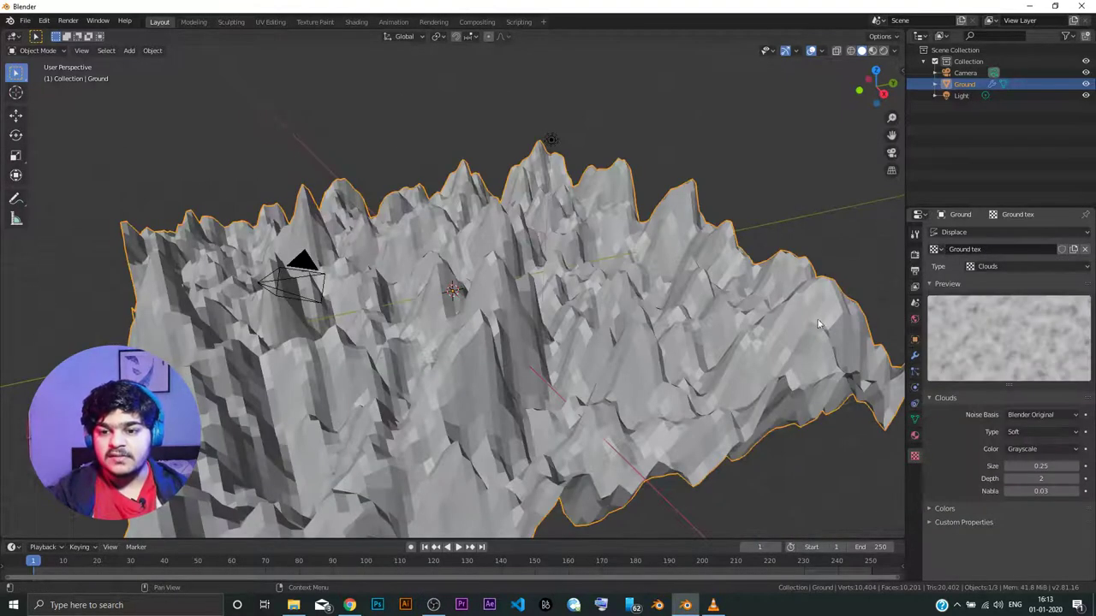
pyautogui.rightClick(581, 314)
pyautogui.click(581, 310)
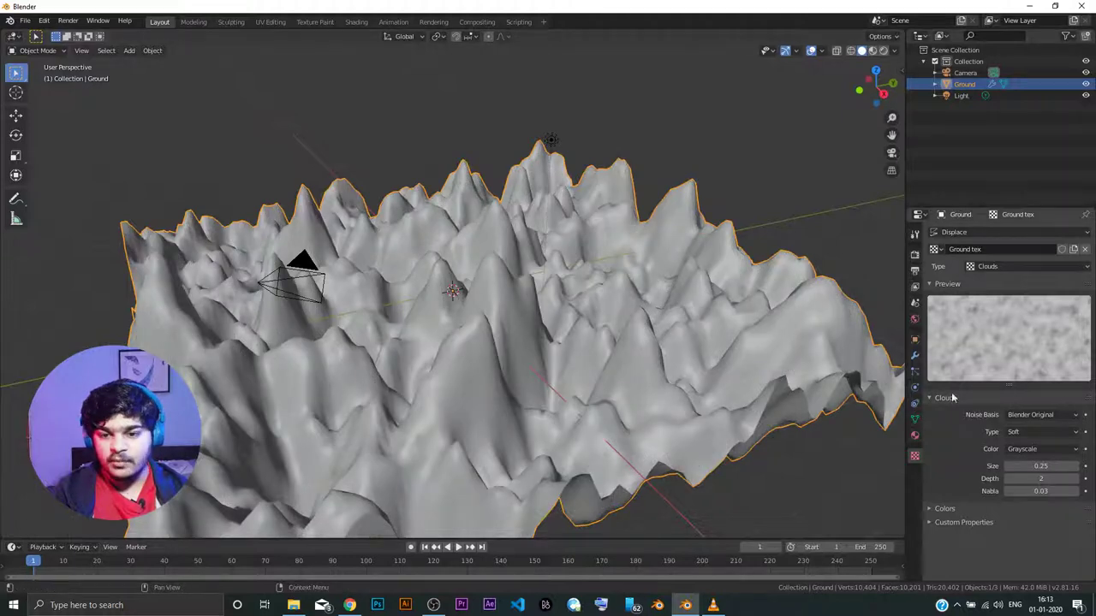
pyautogui.moveTo(1046, 466); pyautogui.dragTo(991, 462)
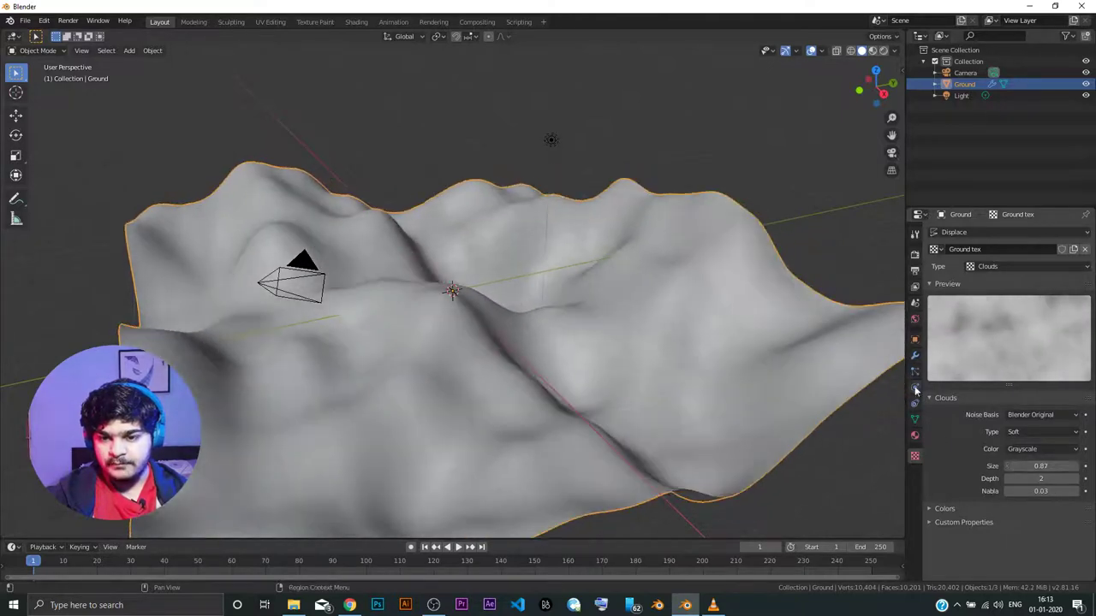
# Step: Set the Displace strength to 0.300 and view the resulting hills from a low angle
pyautogui.click(914, 354)
pyautogui.moveTo(1017, 363); pyautogui.dragTo(959, 363)
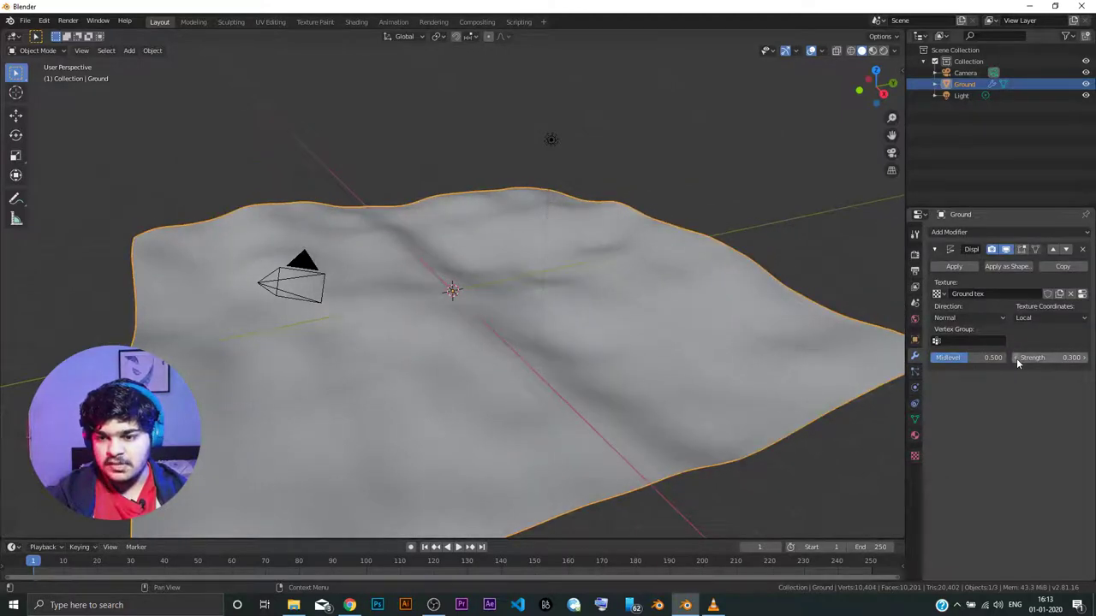
pyautogui.click(1017, 358)
pyautogui.moveTo(663, 288); pyautogui.dragTo(744, 273, button='middle')
pyautogui.click(1076, 358)
pyautogui.moveTo(856, 309); pyautogui.dragTo(422, 240, button='middle')
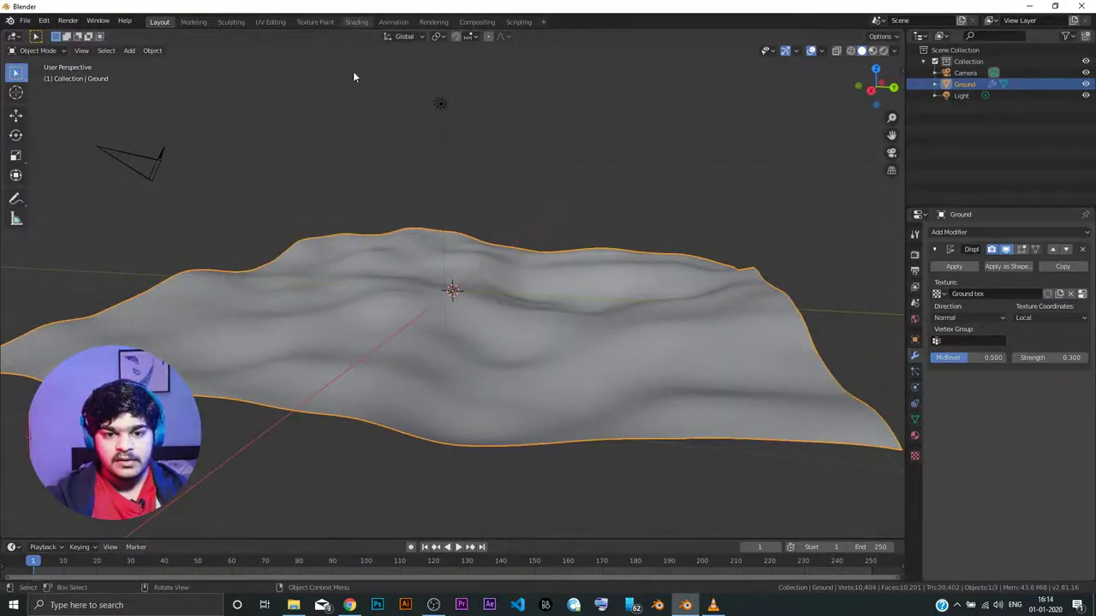
pyautogui.click(356, 22)
# Step: Create a new material for the ground named 'Ground color'
pyautogui.click(545, 351)
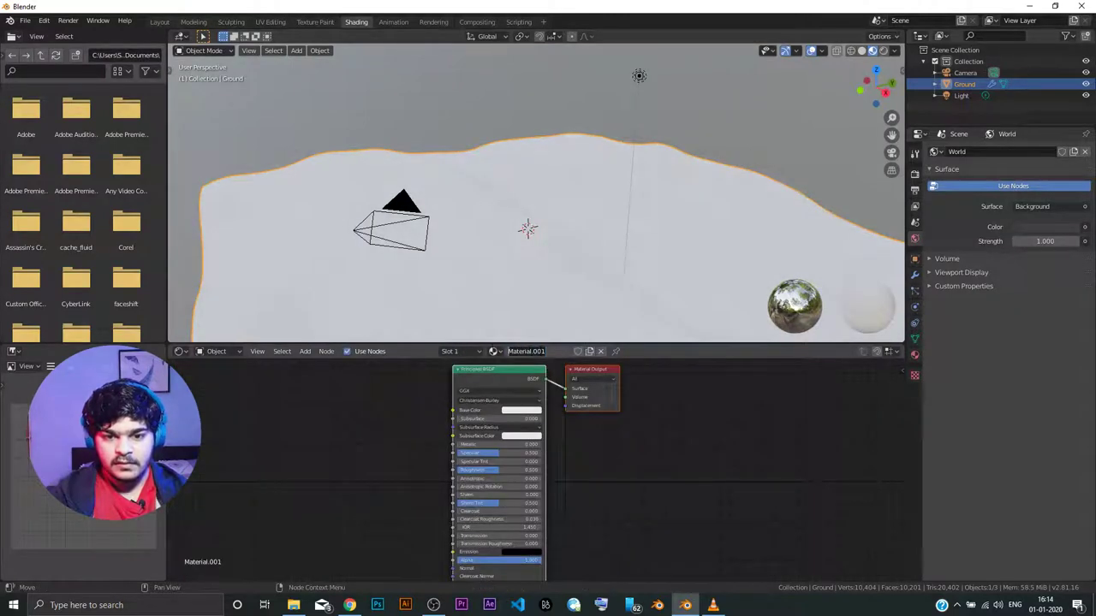
pyautogui.doubleClick(526, 351)
pyautogui.write('Ground color')
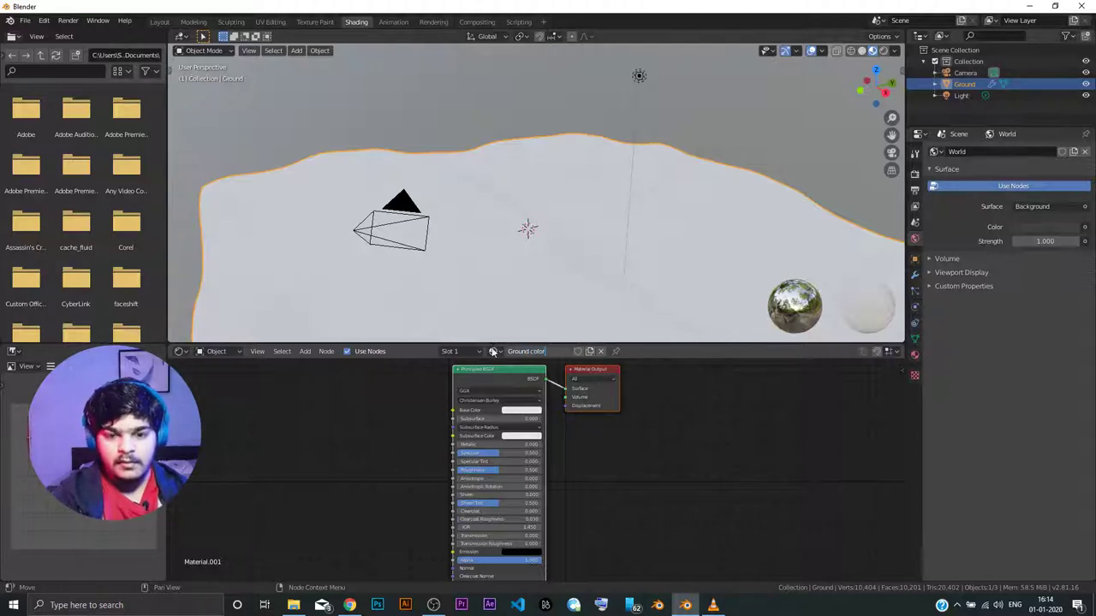
pyautogui.press('Return')
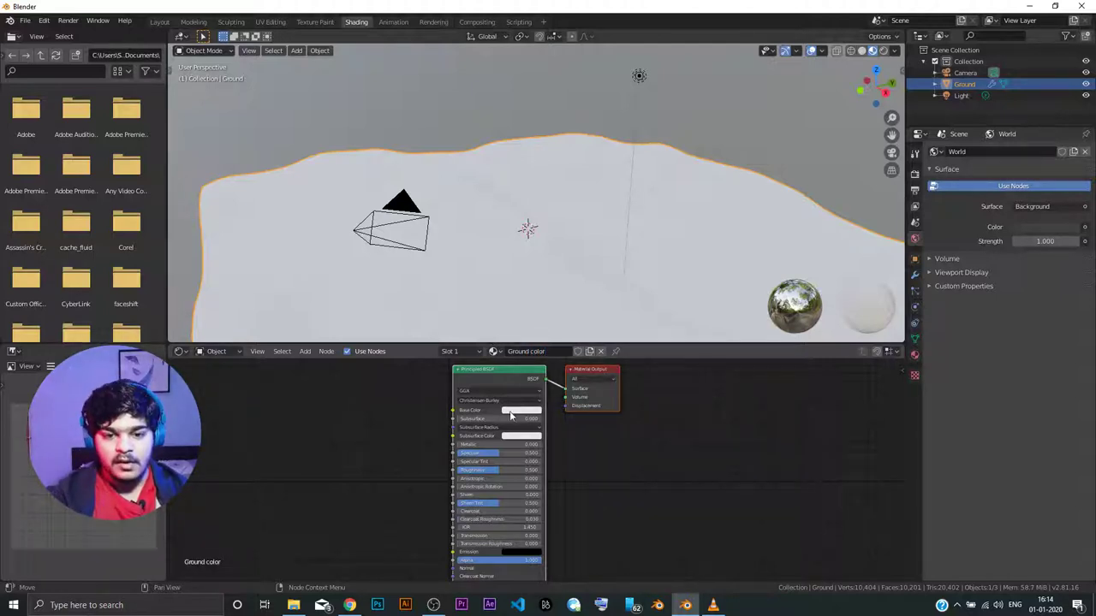
# Step: Add a Noise Texture node to the left of the shader
pyautogui.hotkey('shift', 'a')
pyautogui.moveTo(386, 406)
pyautogui.write('noi')
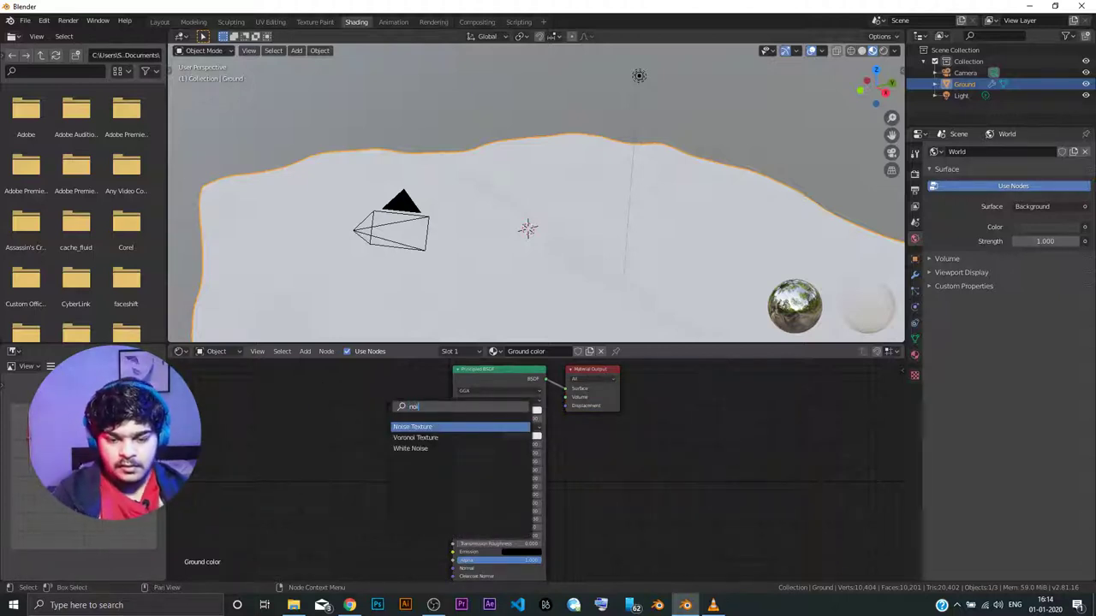
pyautogui.press('Return')
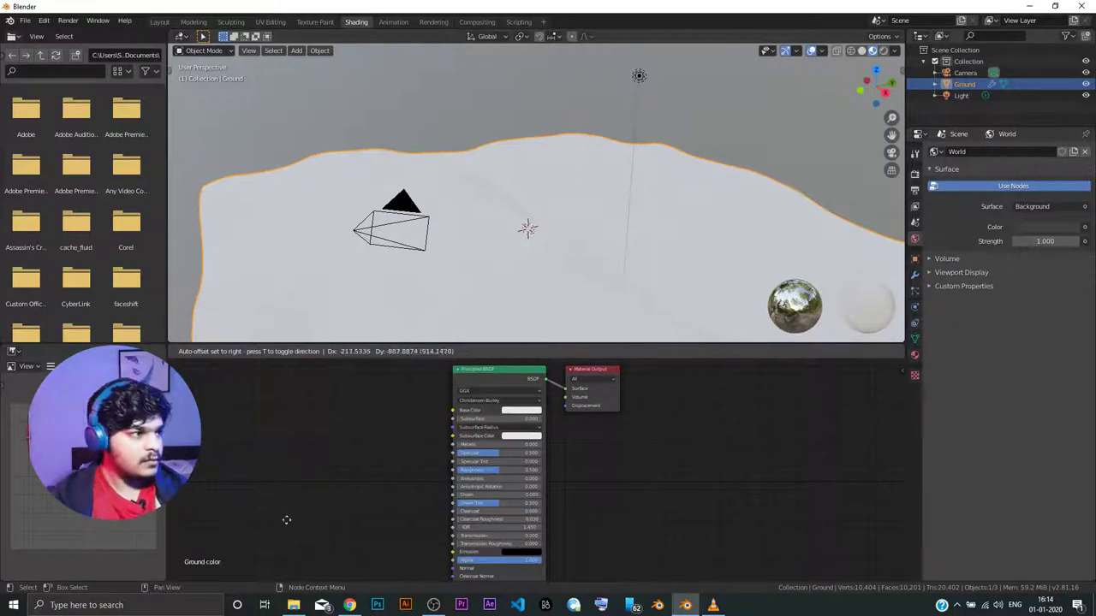
pyautogui.click(267, 411)
pyautogui.hotkey('shift', 'a')
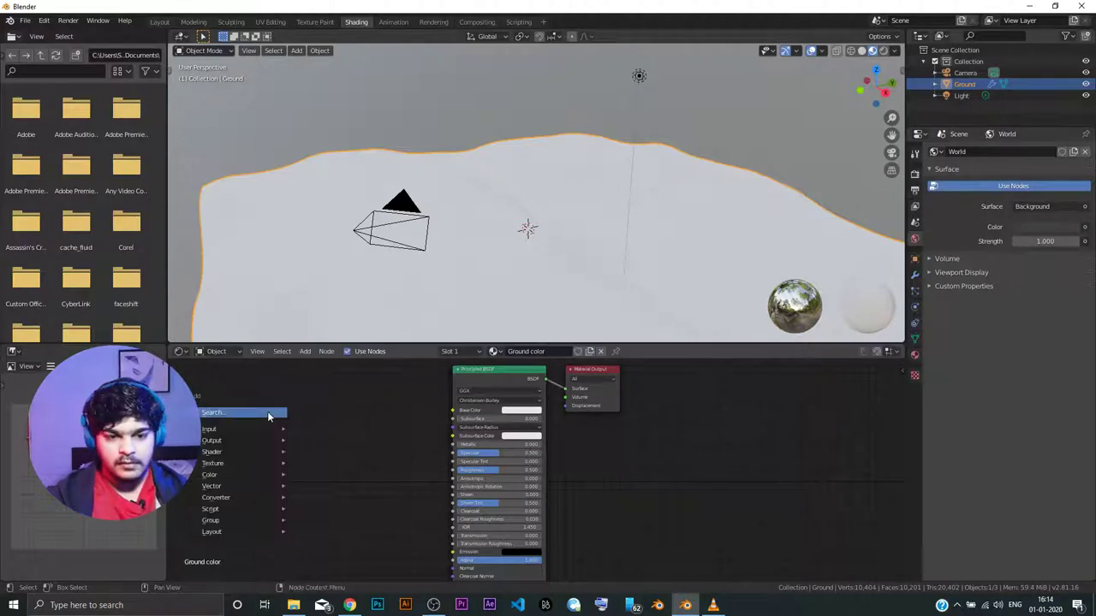
pyautogui.click(267, 412)
pyautogui.write('noise')
pyautogui.press('Return')
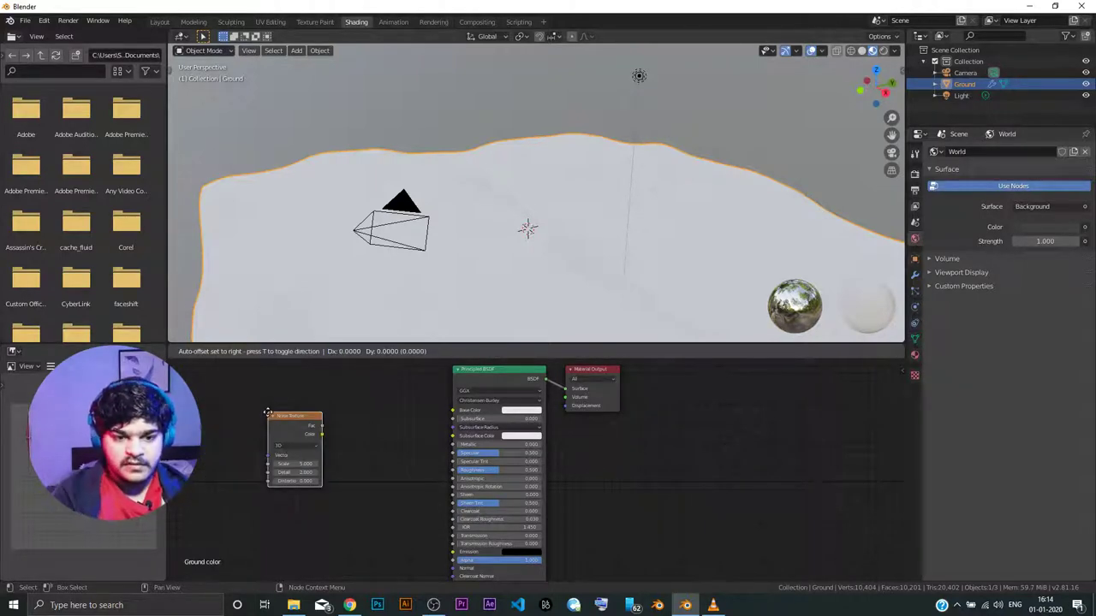
pyautogui.click(266, 401)
# Step: Add a Texture Coordinate node feeding Object coordinates into the Noise Texture
pyautogui.hotkey('shift', 'a')
pyautogui.click(251, 406)
pyautogui.write('text')
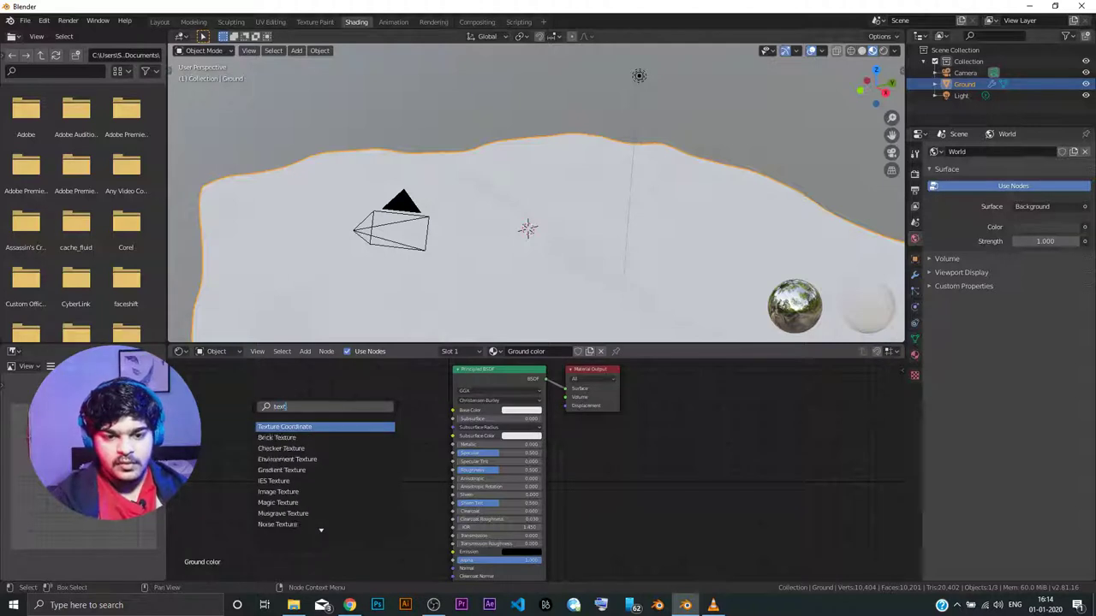
pyautogui.press('Return')
pyautogui.click(246, 419)
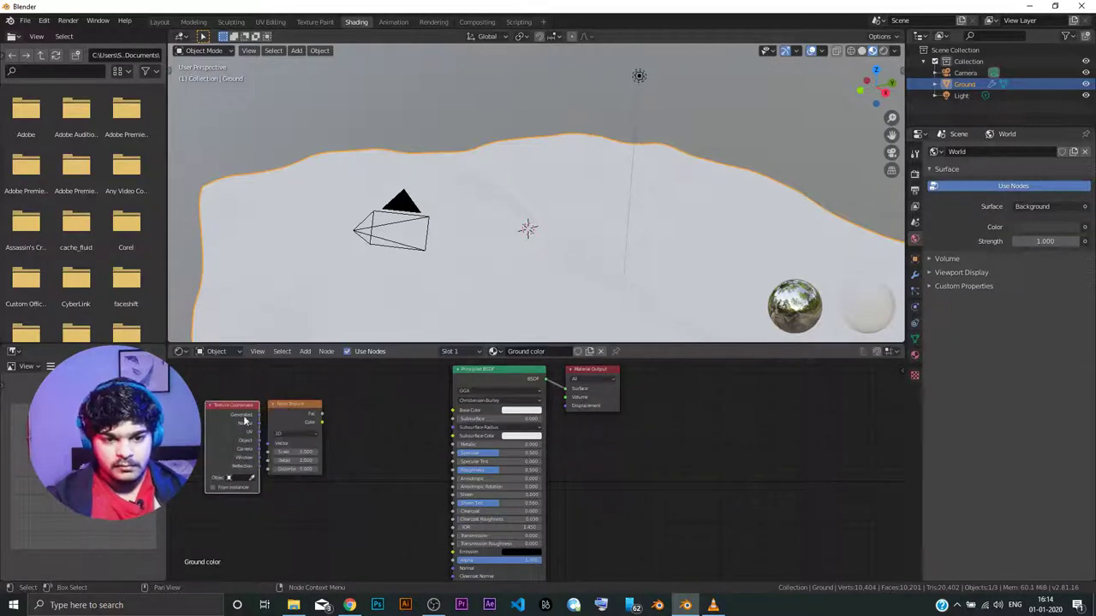
pyautogui.moveTo(259, 440); pyautogui.dragTo(268, 444)
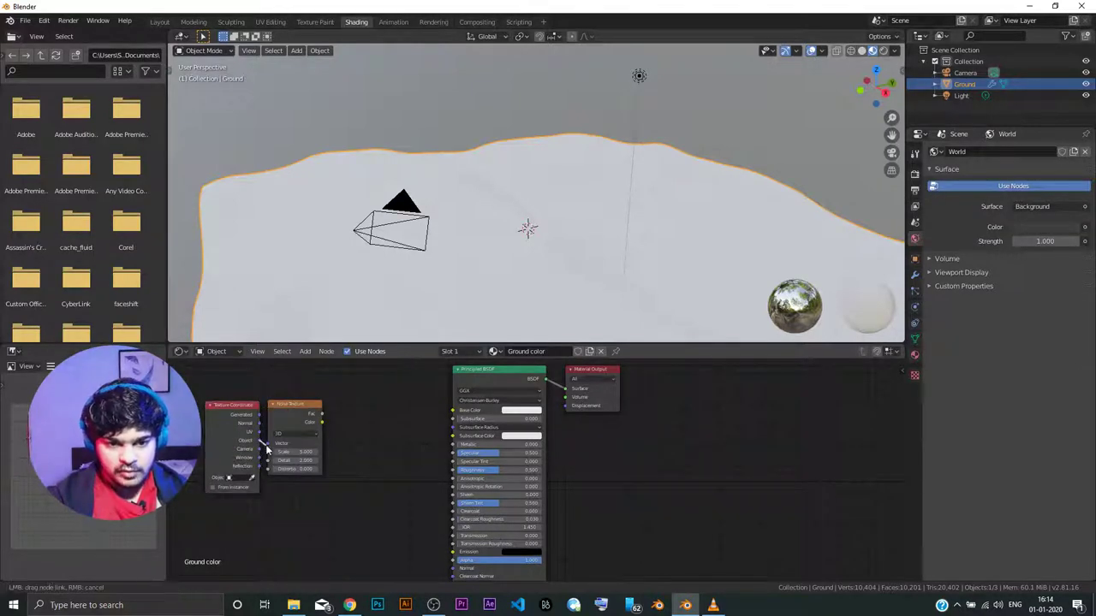
# Step: Route the noise Fac through a new ColorRamp into Base Color, removing the Texture Coordinate node
pyautogui.hotkey('shift', 'a')
pyautogui.click(339, 406)
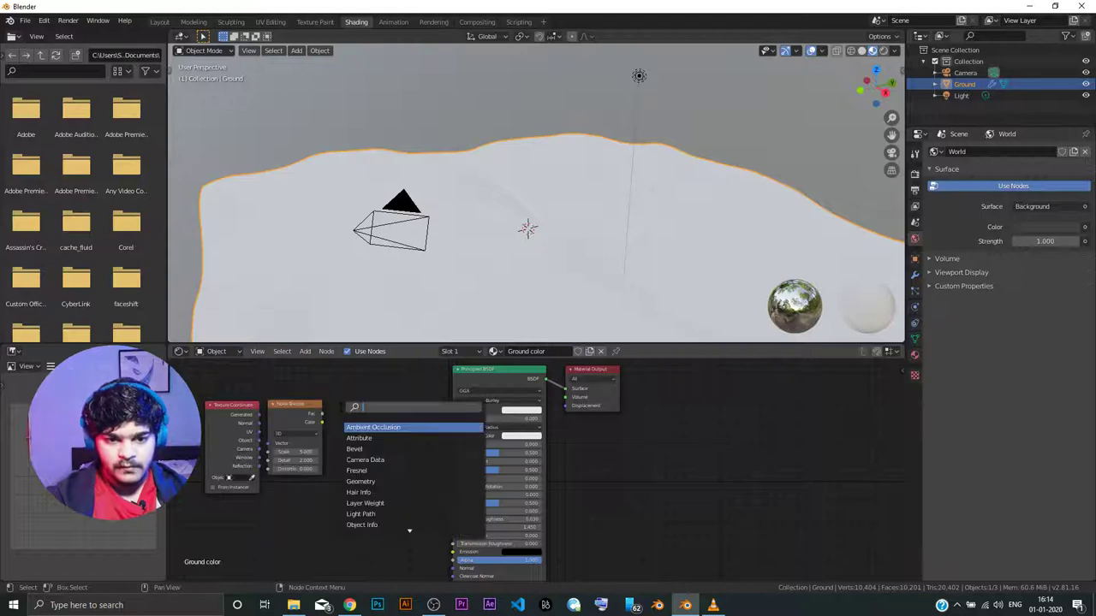
pyautogui.write('colo')
pyautogui.press('Down')
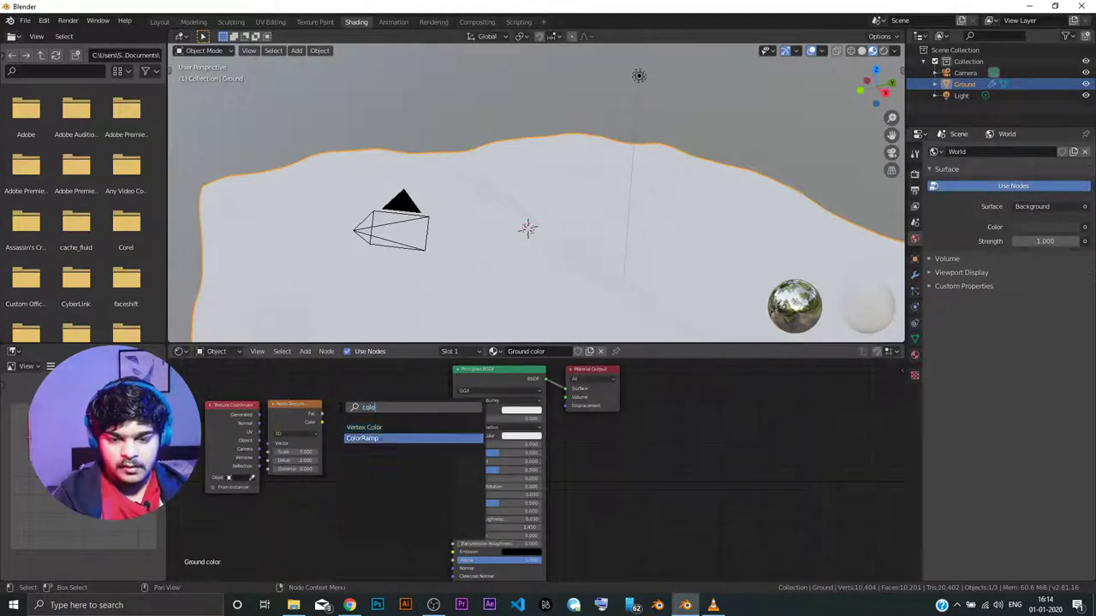
pyautogui.press('Return')
pyautogui.click(338, 414)
pyautogui.moveTo(324, 417); pyautogui.dragTo(341, 485)
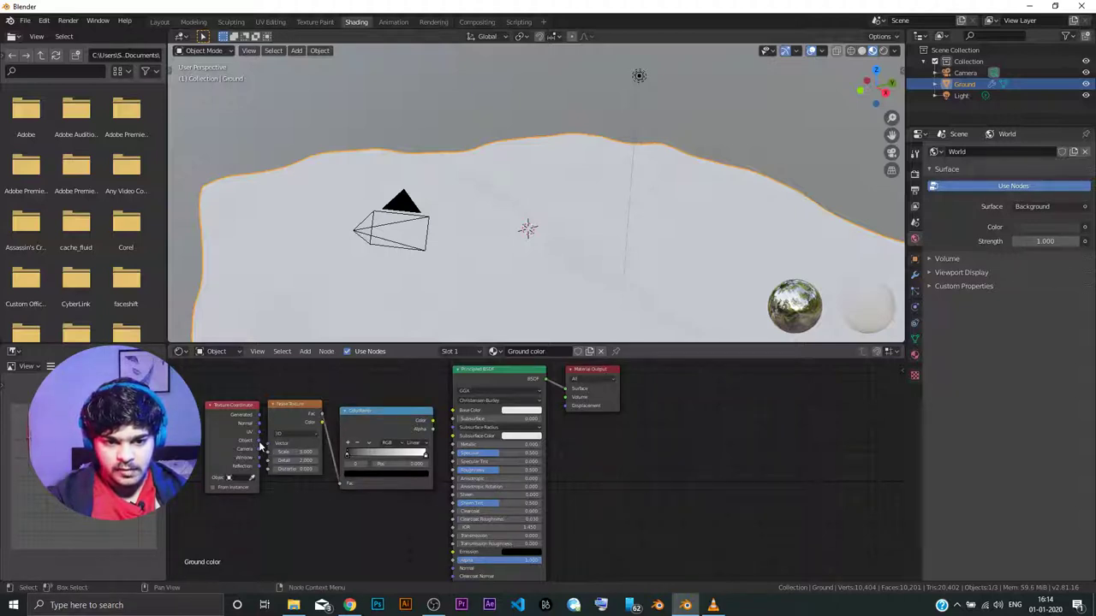
pyautogui.moveTo(260, 441); pyautogui.dragTo(264, 446)
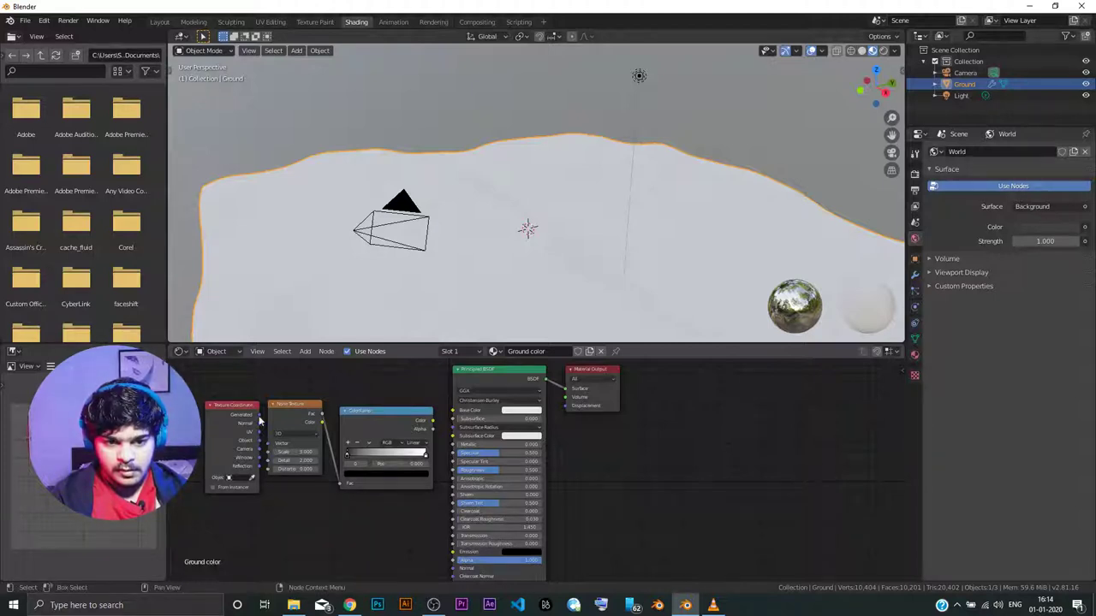
pyautogui.click(253, 406)
pyautogui.press('Delete')
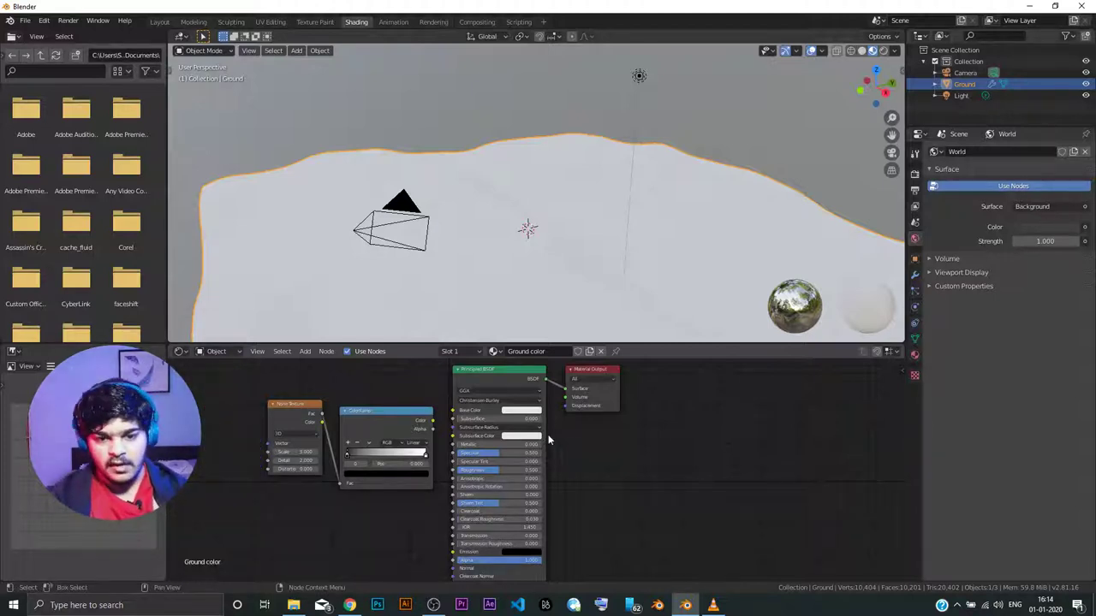
pyautogui.moveTo(433, 420); pyautogui.dragTo(453, 410)
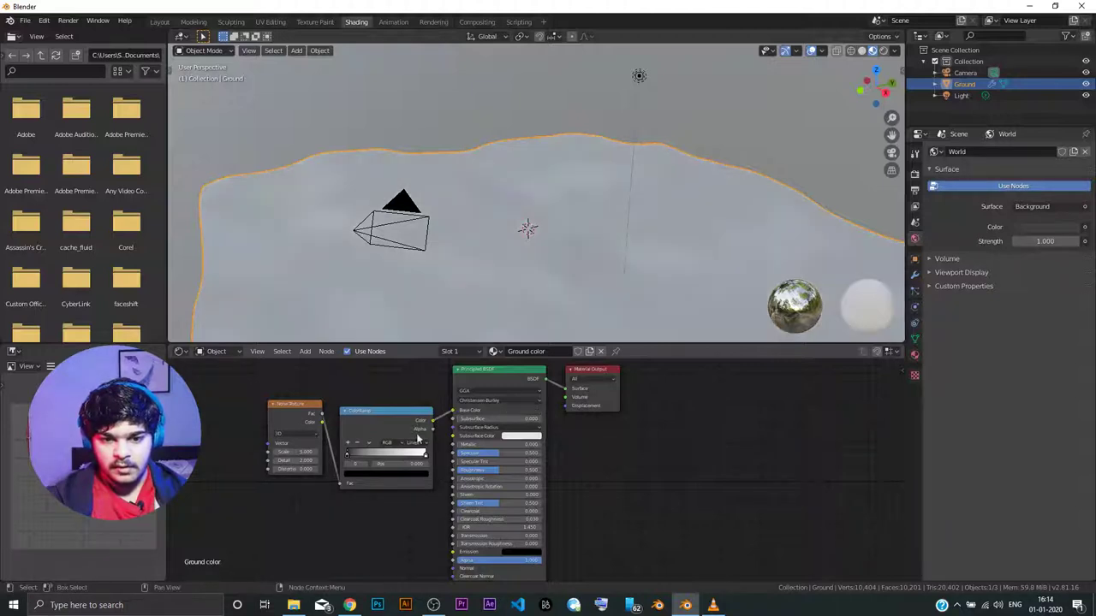
# Step: Set the ColorRamp from dark red to orange and raise Roughness to about 0.81
pyautogui.scroll(3, 432, 306)
pyautogui.scroll(-5, 432, 306)
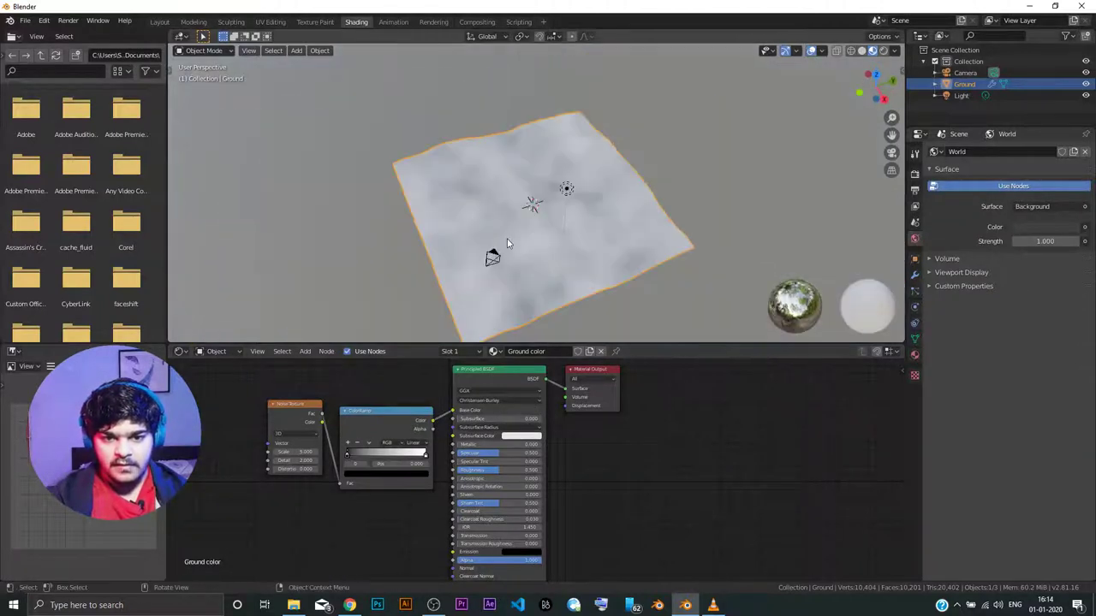
pyautogui.scroll(6, 505, 244)
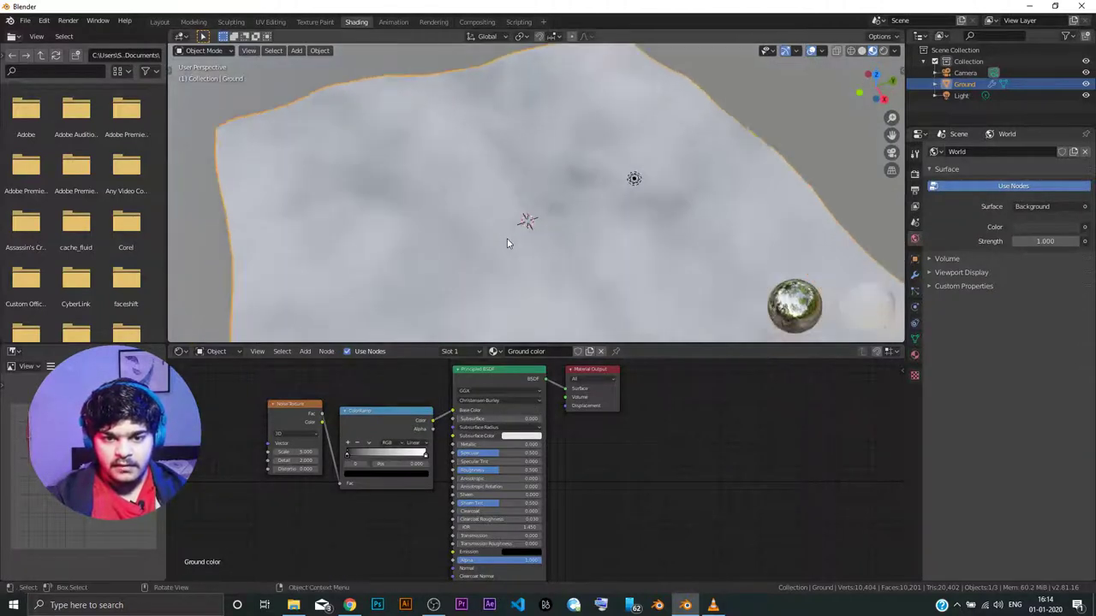
pyautogui.click(360, 475)
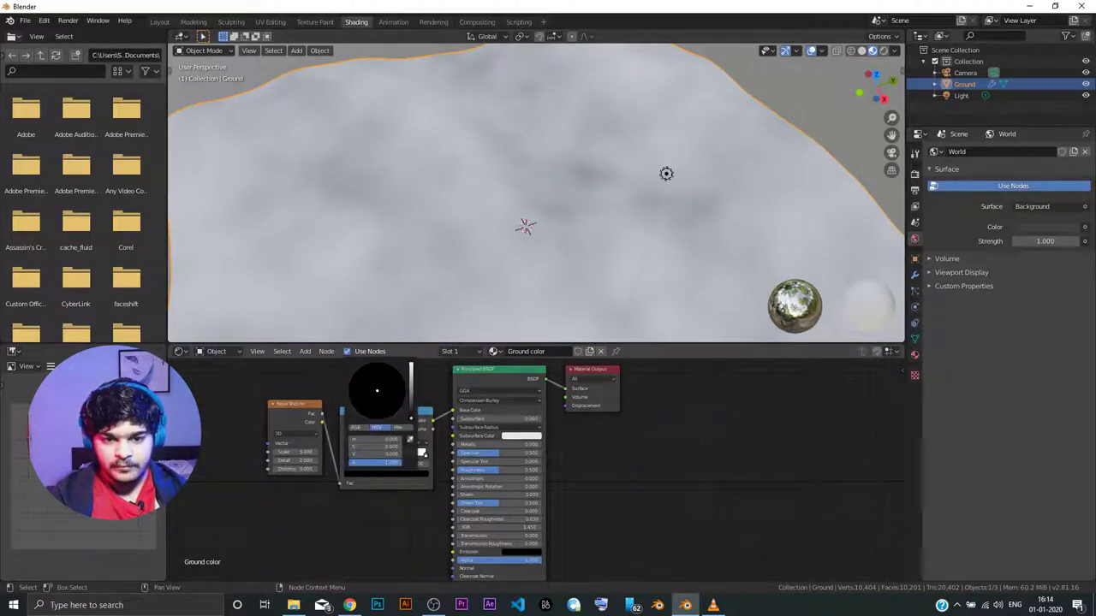
pyautogui.click(410, 414)
pyautogui.moveTo(383, 402); pyautogui.dragTo(375, 412)
pyautogui.click(428, 458)
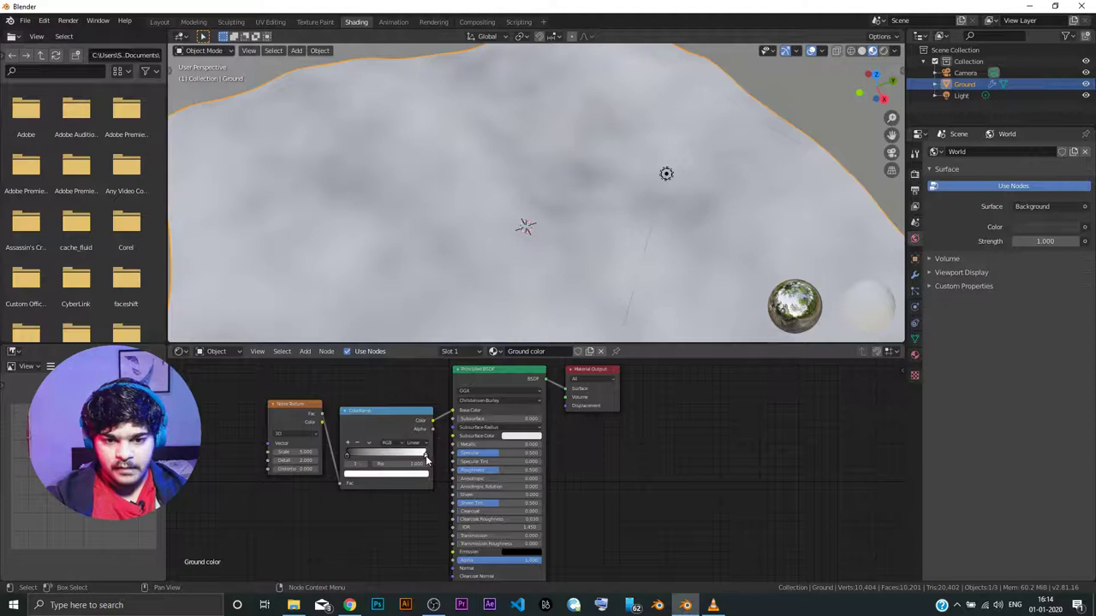
pyautogui.click(409, 475)
pyautogui.moveTo(377, 391)
pyautogui.mouseDown()
pyautogui.moveTo(370, 408)
pyautogui.moveTo(412, 401)
pyautogui.mouseUp()
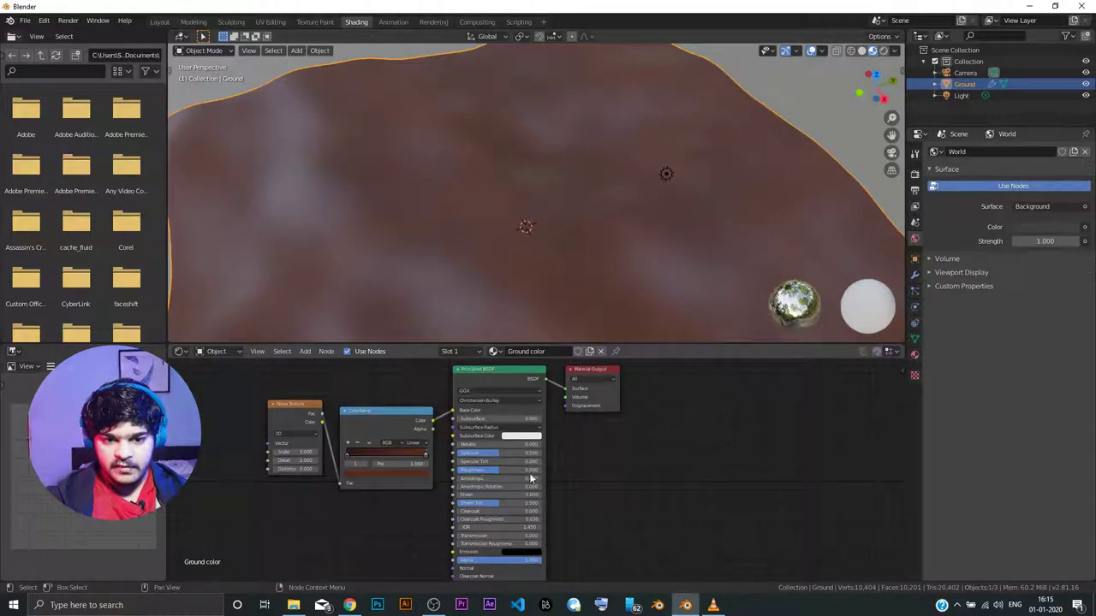
pyautogui.moveTo(492, 470); pyautogui.dragTo(526, 471)
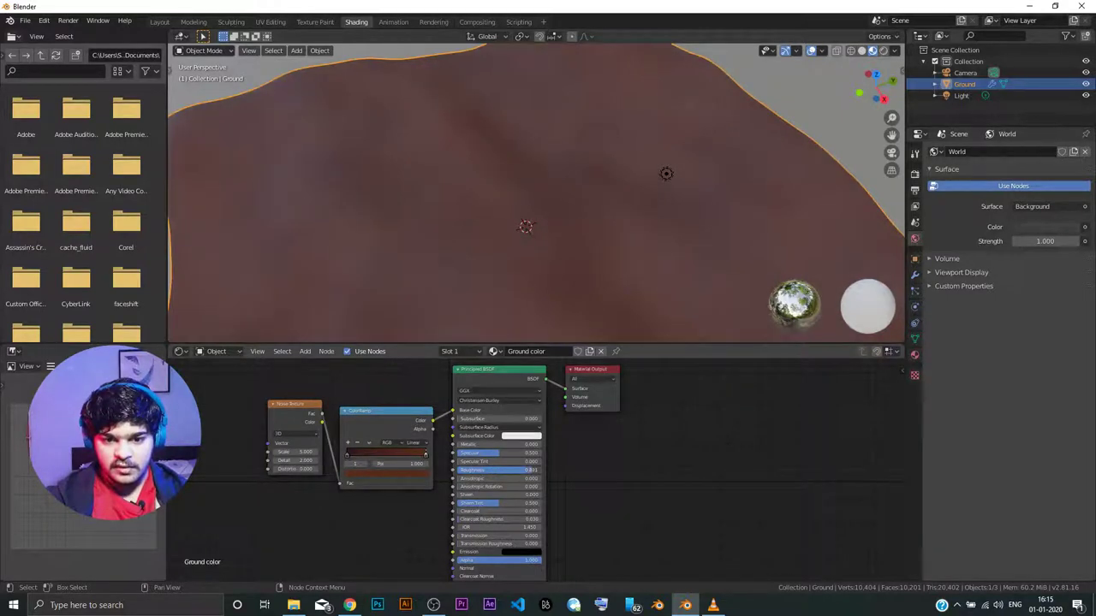
pyautogui.moveTo(514, 265); pyautogui.dragTo(502, 171, button='middle')
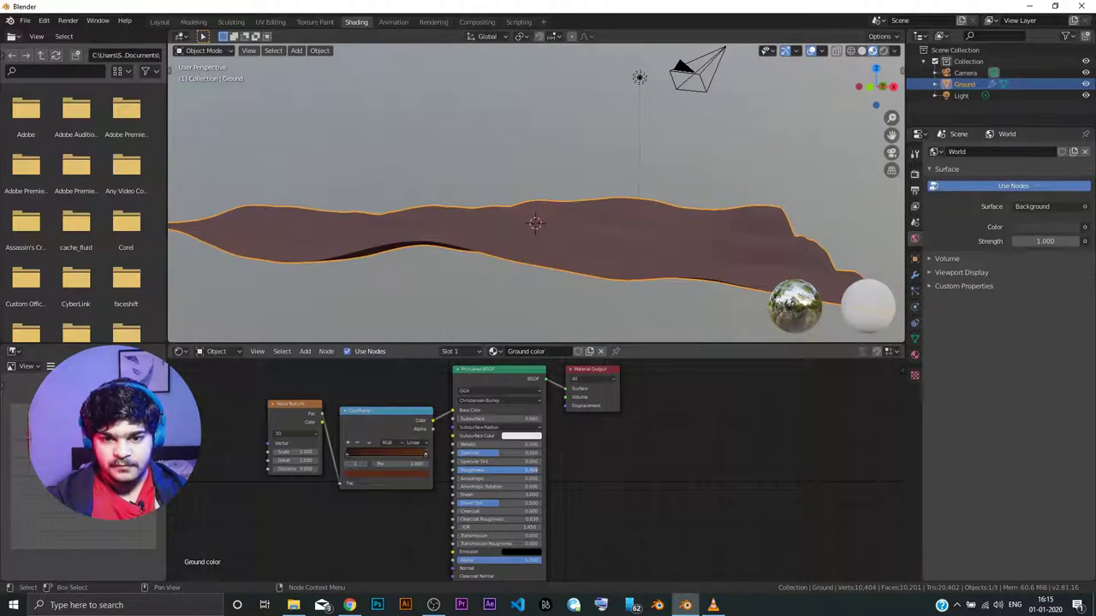
# Step: Back in the Layout workspace, duplicate the ground object in place
pyautogui.click(162, 22)
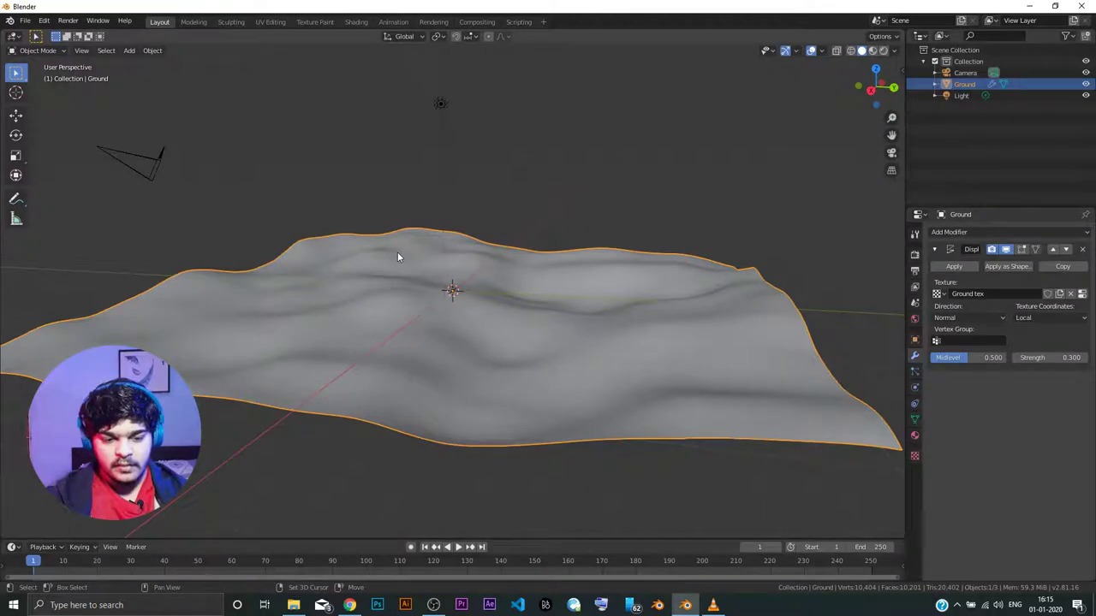
pyautogui.hotkey('shift', 'd')
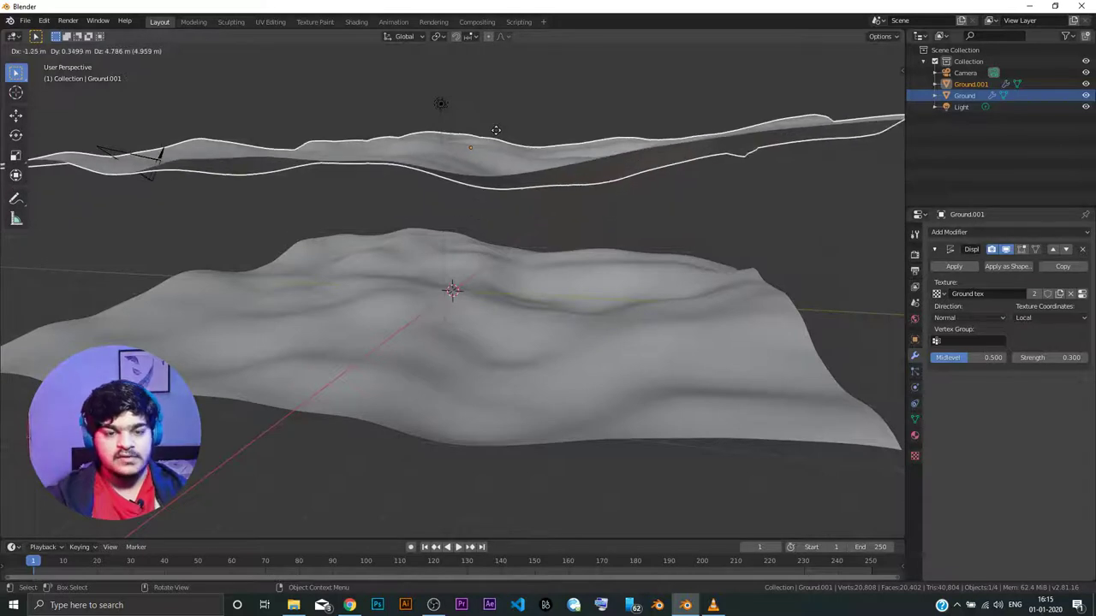
pyautogui.rightClick(495, 129)
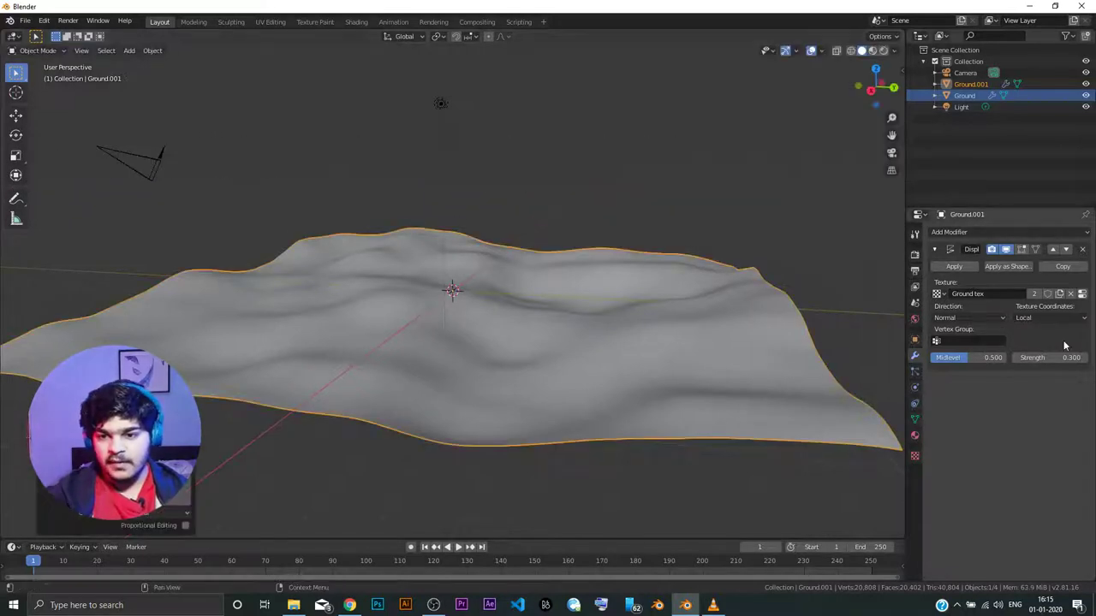
# Step: Give the duplicate its own displacement texture named 'Water Tex' and show its settings
pyautogui.click(1037, 296)
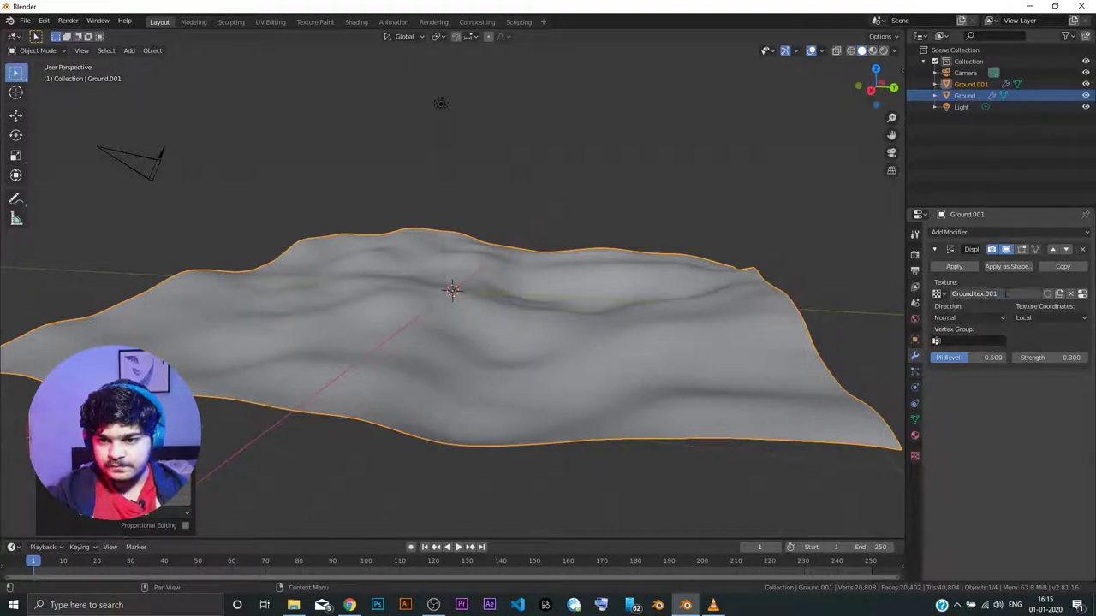
pyautogui.click(998, 293)
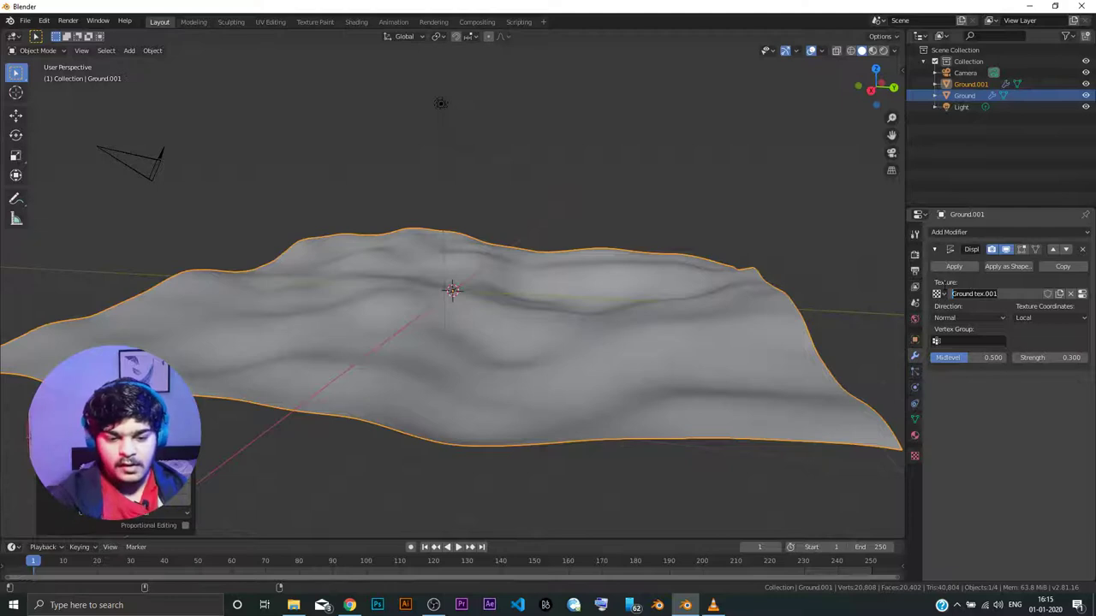
pyautogui.write('Water')
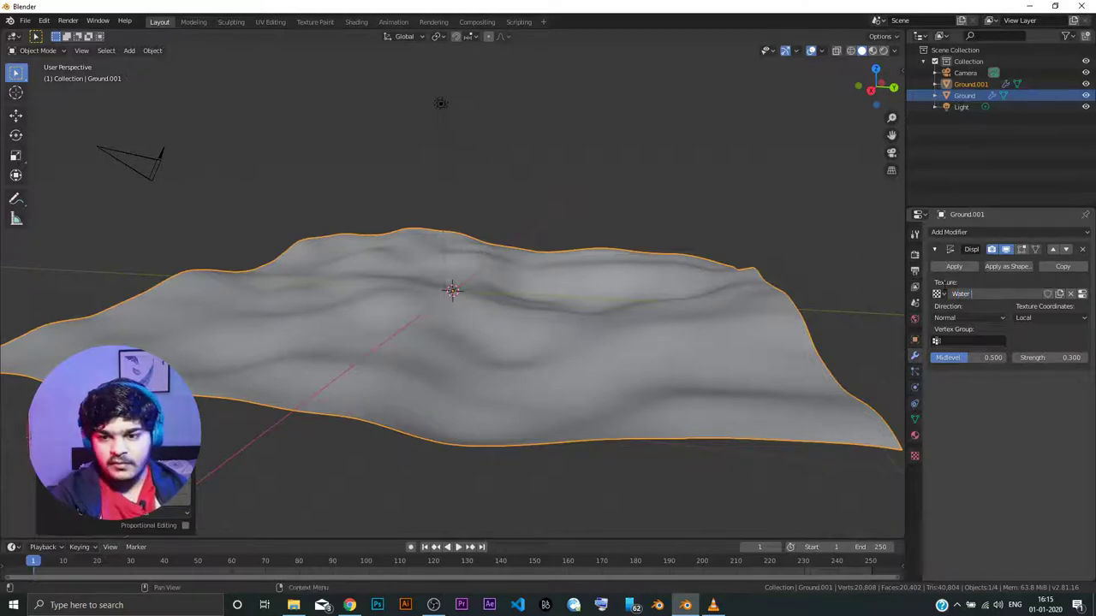
pyautogui.write(' Tex')
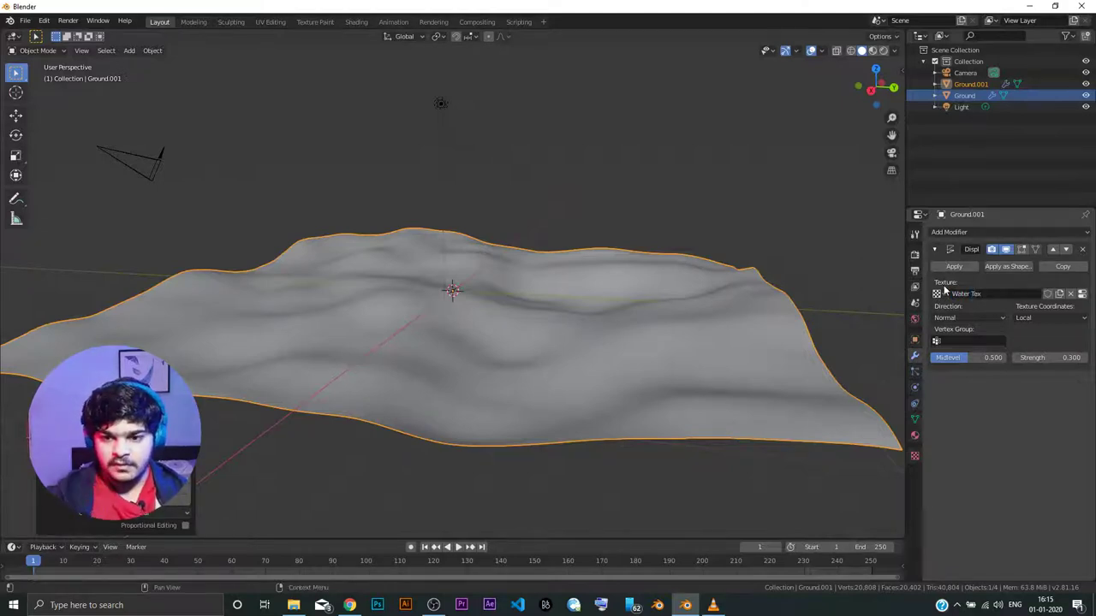
pyautogui.click(914, 455)
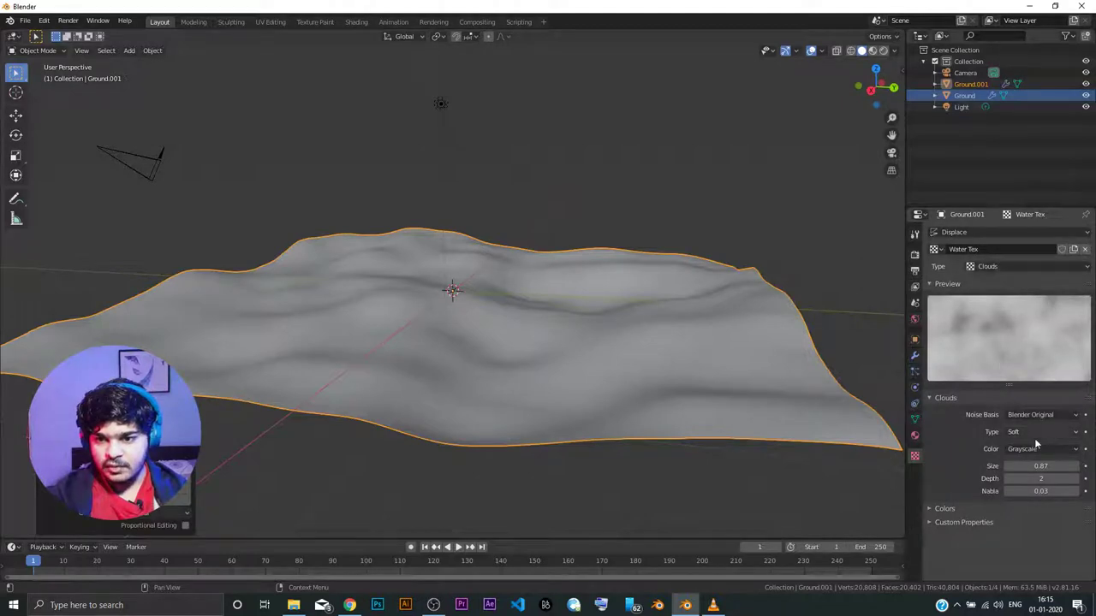
# Step: Shrink the Water Tex cloud size to 0.05 and set the Displace strength to 0.02
pyautogui.moveTo(1036, 465); pyautogui.dragTo(897, 466)
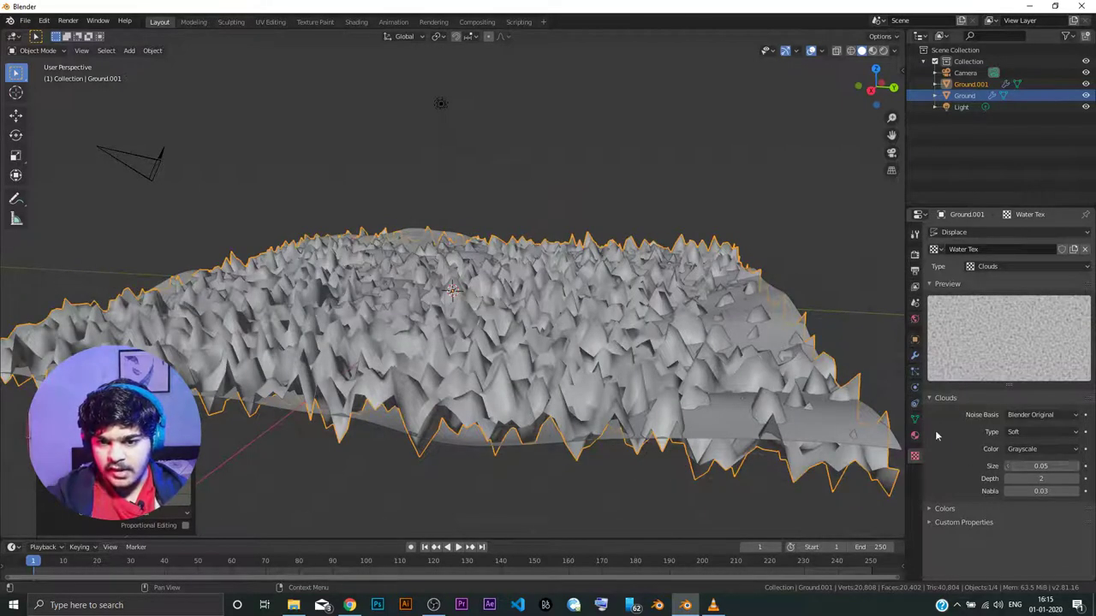
pyautogui.click(915, 355)
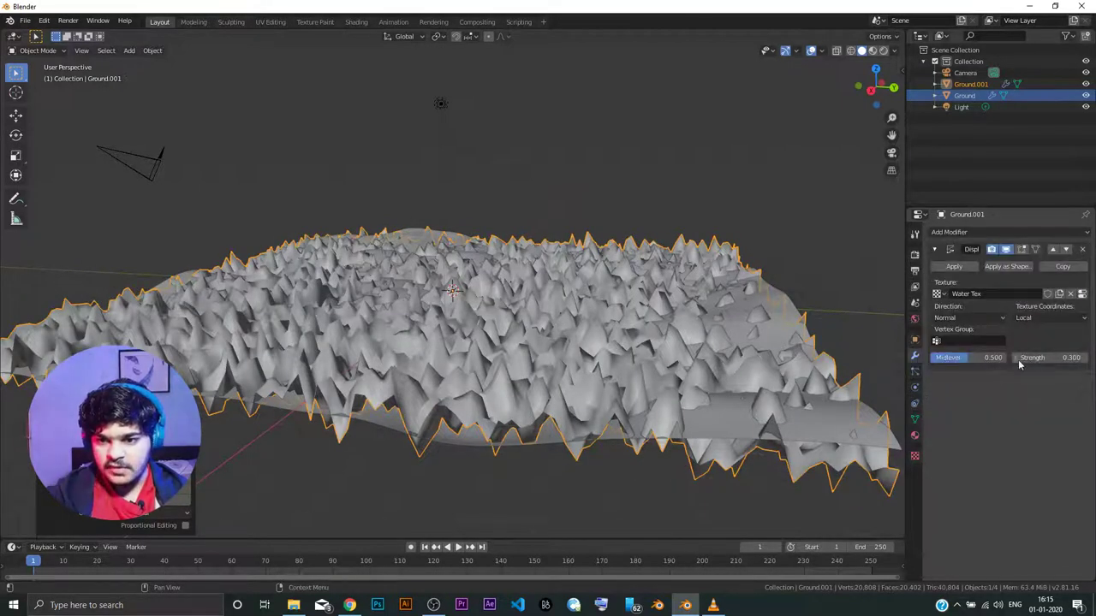
pyautogui.click(1018, 360)
pyautogui.click(1018, 360)
pyautogui.click(1018, 359)
pyautogui.click(1018, 360)
pyautogui.click(1084, 361)
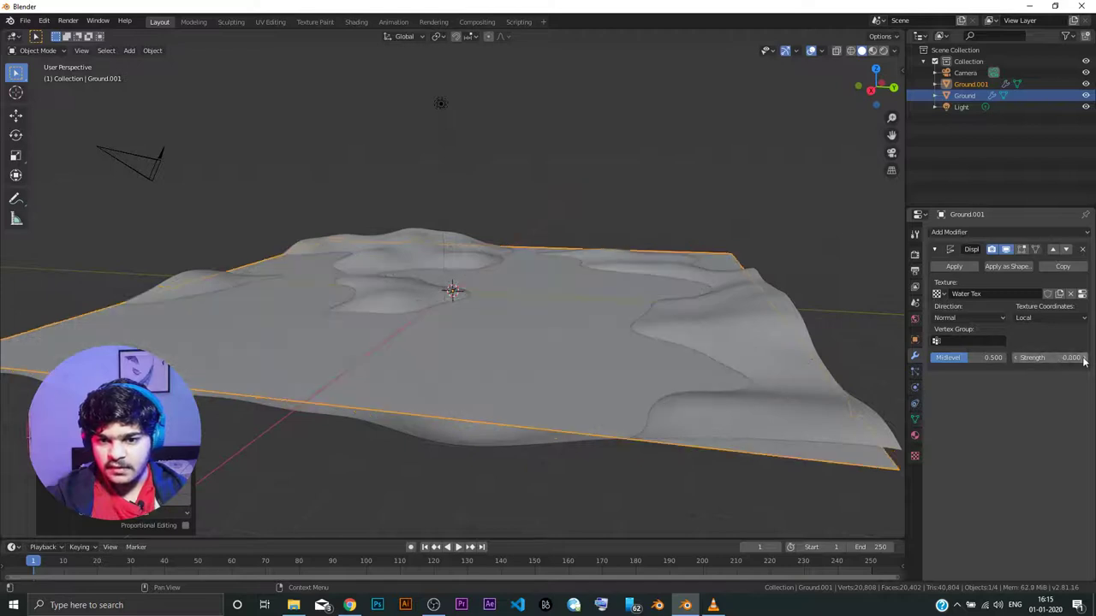
pyautogui.click(1082, 360)
pyautogui.click(1077, 360)
pyautogui.write('0')
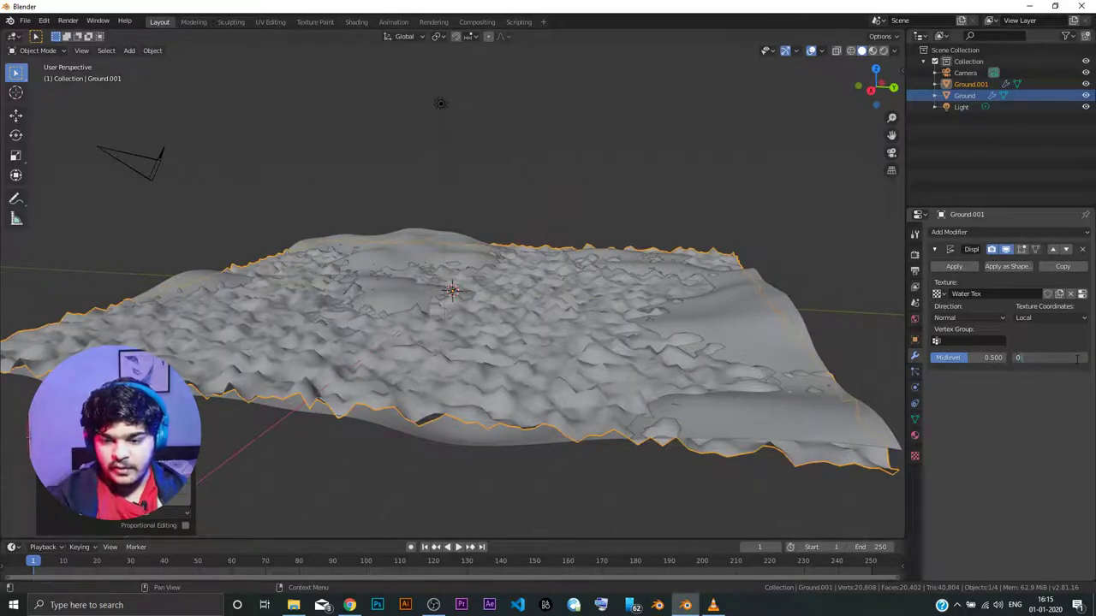
pyautogui.write('.05')
pyautogui.press('Return')
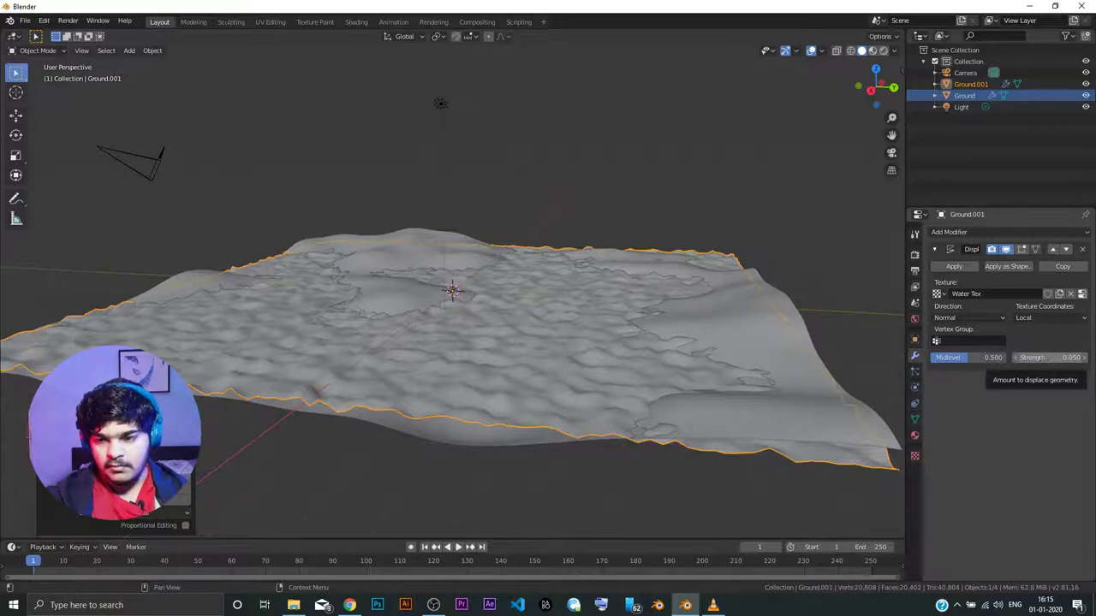
pyautogui.click(1046, 357)
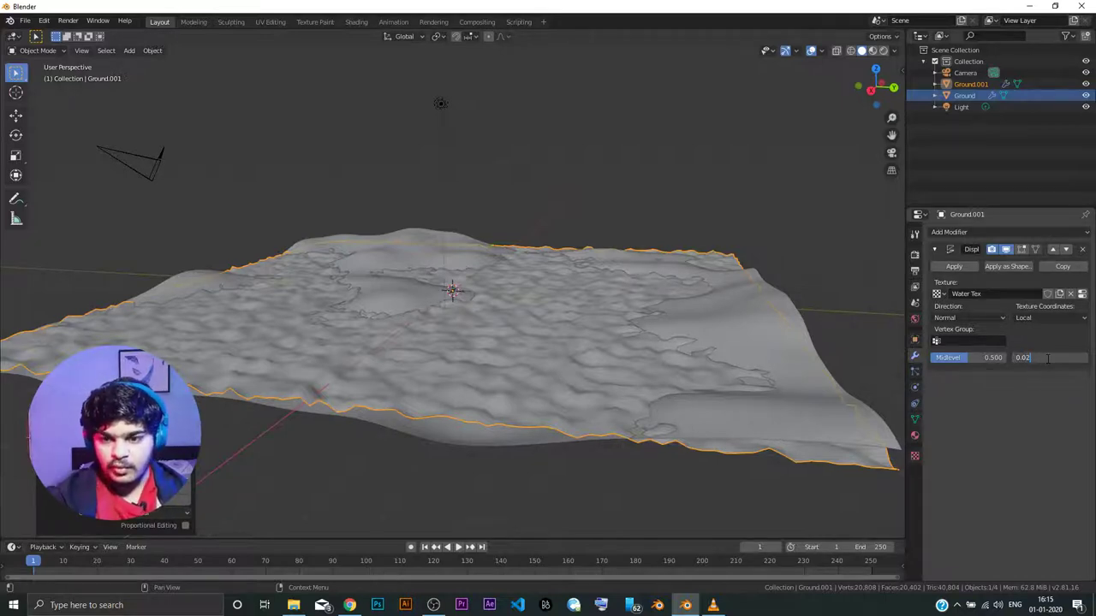
pyautogui.write('0.02')
pyautogui.press('Return')
# Step: Move Ground.001 down along Z so only water patches show through the terrain
pyautogui.moveTo(577, 300)
pyautogui.mouseDown(button='middle')
pyautogui.moveTo(562, 312)
pyautogui.moveTo(567, 297)
pyautogui.mouseUp(button='middle')
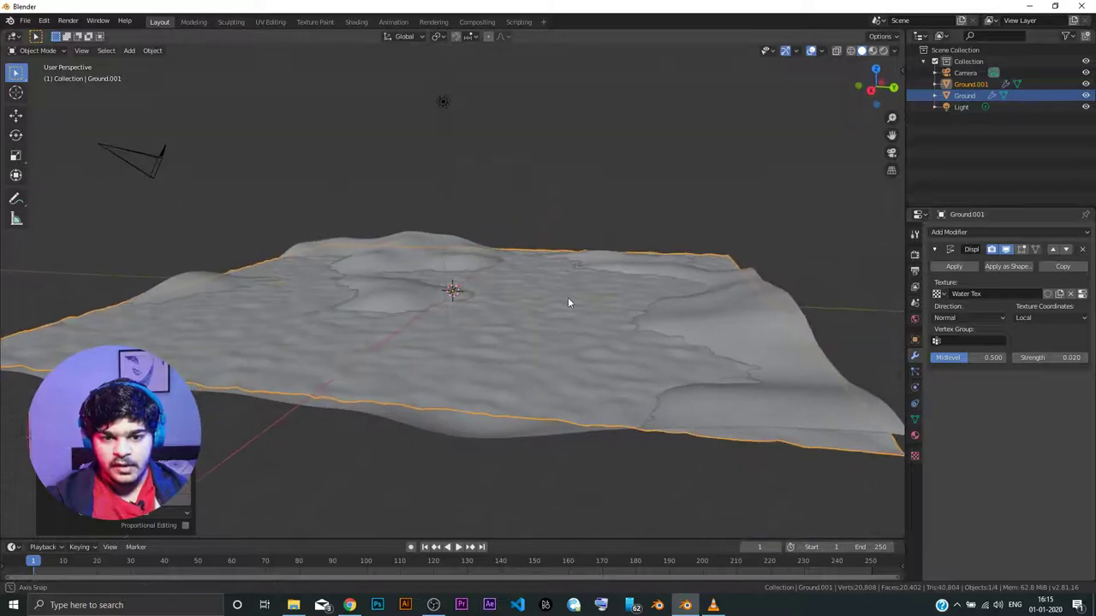
pyautogui.press('g')
pyautogui.press('z')
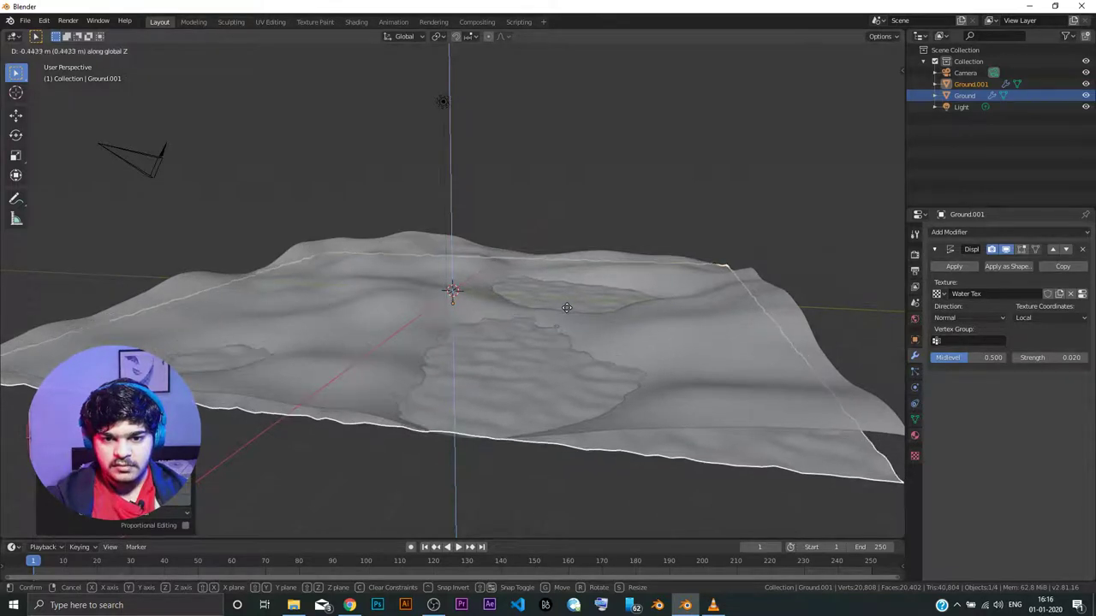
pyautogui.click(561, 303)
pyautogui.moveTo(556, 301); pyautogui.dragTo(513, 308, button='middle')
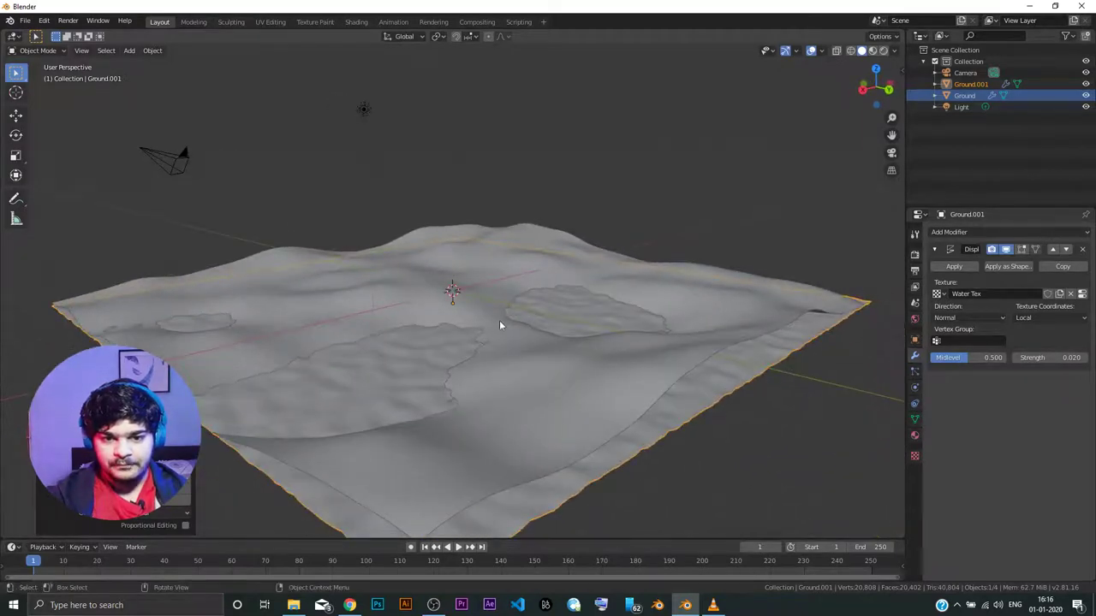
pyautogui.hotkey('shift', 'a')
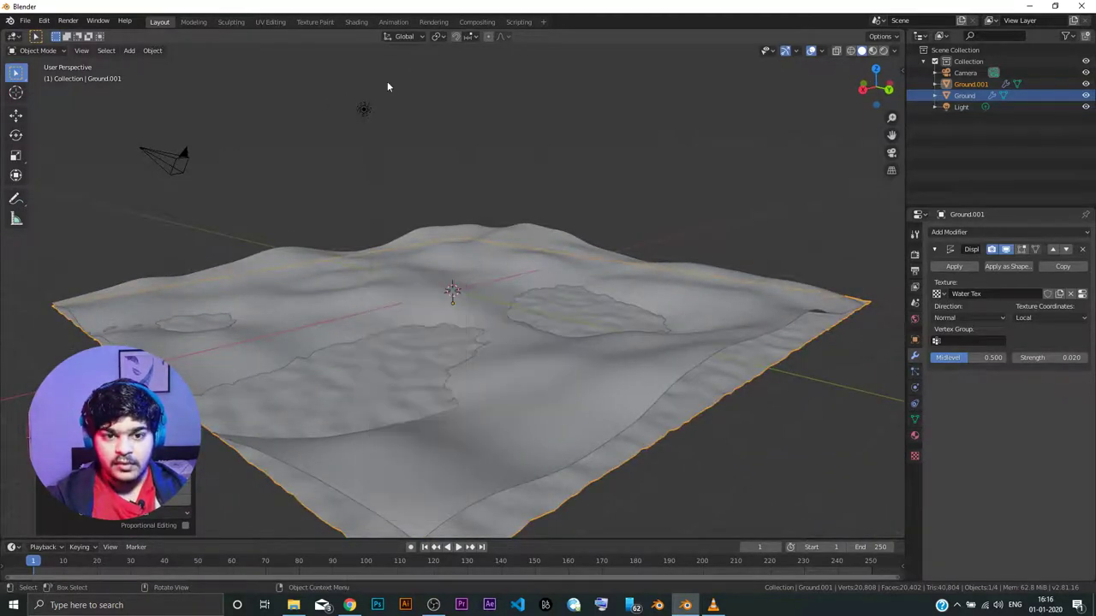
pyautogui.click(356, 22)
# Step: Copy the ground material as 'Water' and delete its Noise and ColorRamp nodes
pyautogui.moveTo(498, 232)
pyautogui.mouseDown(button='middle')
pyautogui.moveTo(539, 251)
pyautogui.moveTo(561, 227)
pyautogui.moveTo(565, 354)
pyautogui.mouseUp(button='middle')
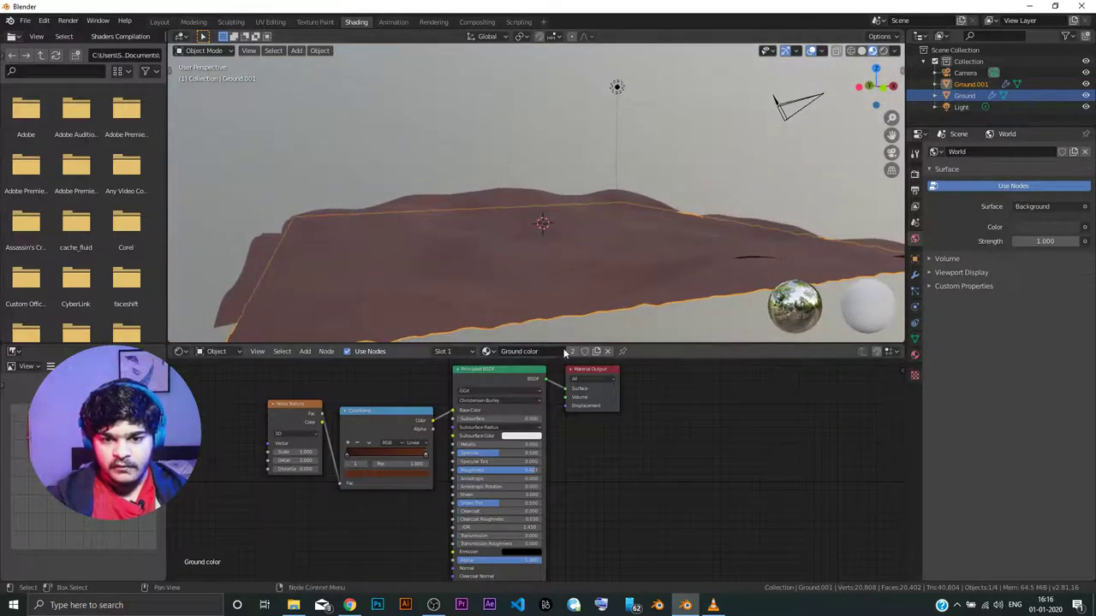
pyautogui.click(571, 352)
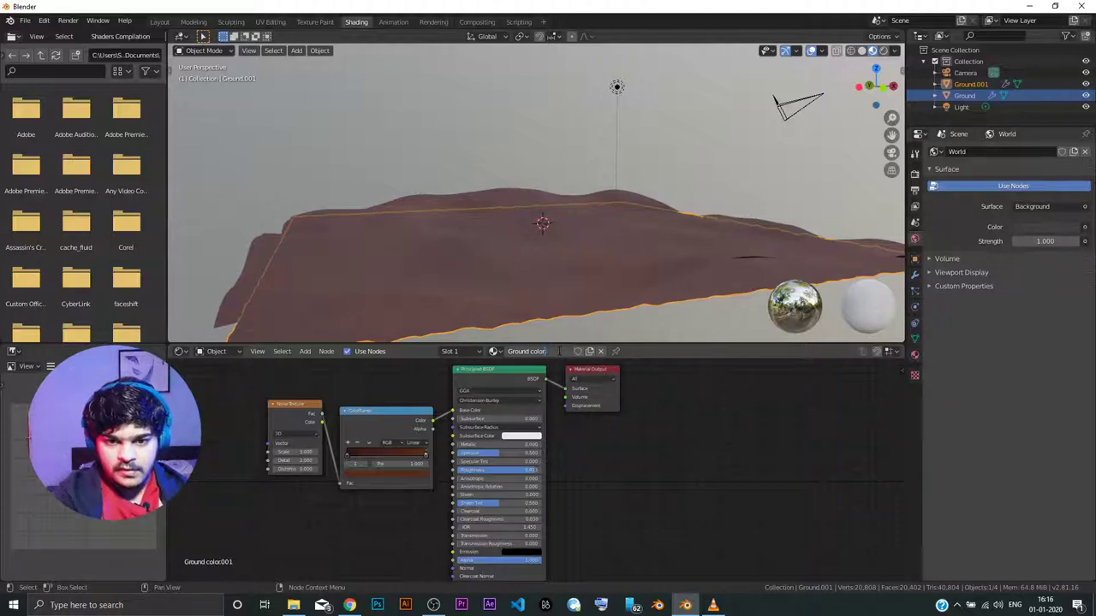
pyautogui.press('Return')
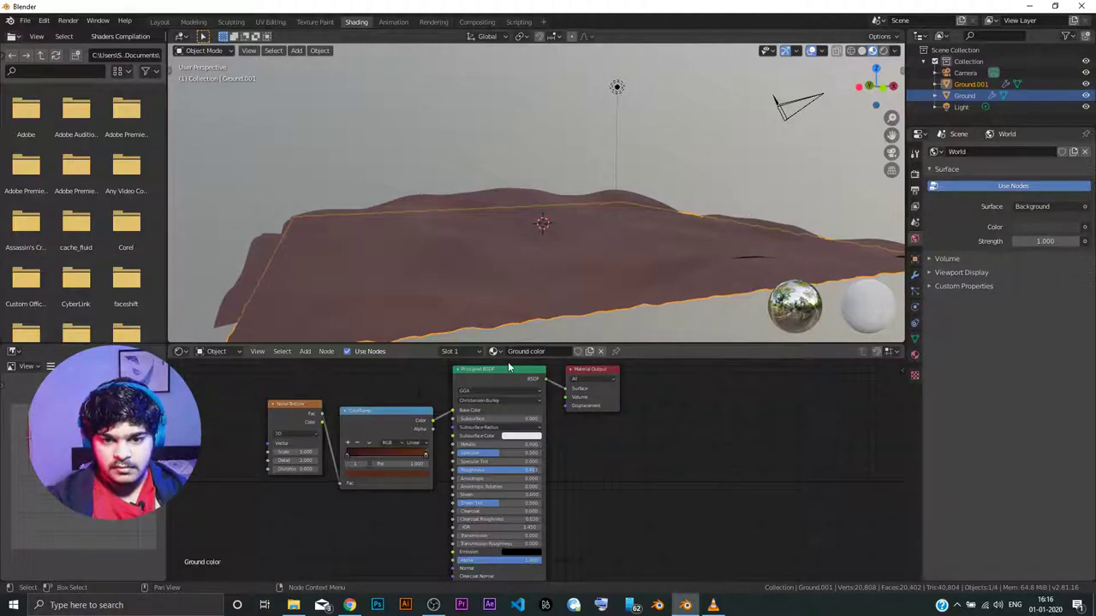
pyautogui.doubleClick(518, 352)
pyautogui.write('Water')
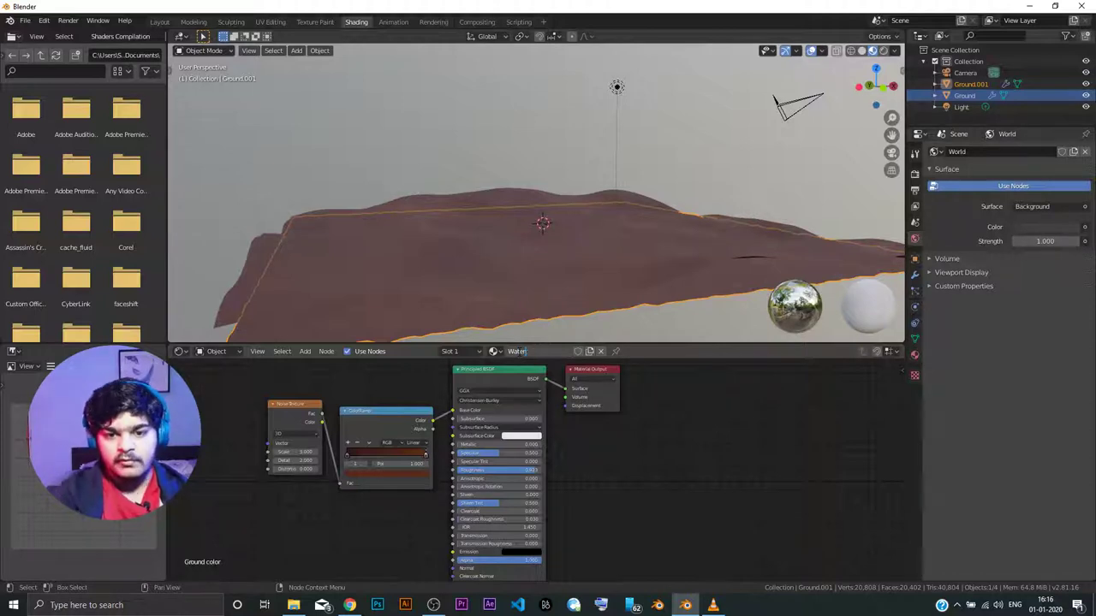
pyautogui.press('Return')
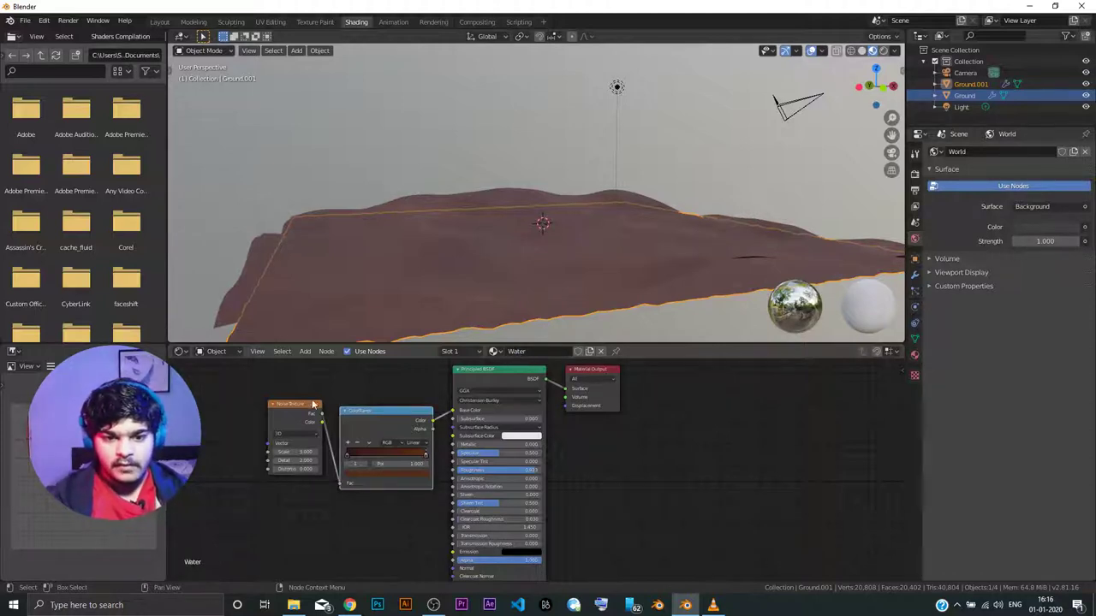
pyautogui.press('Delete')
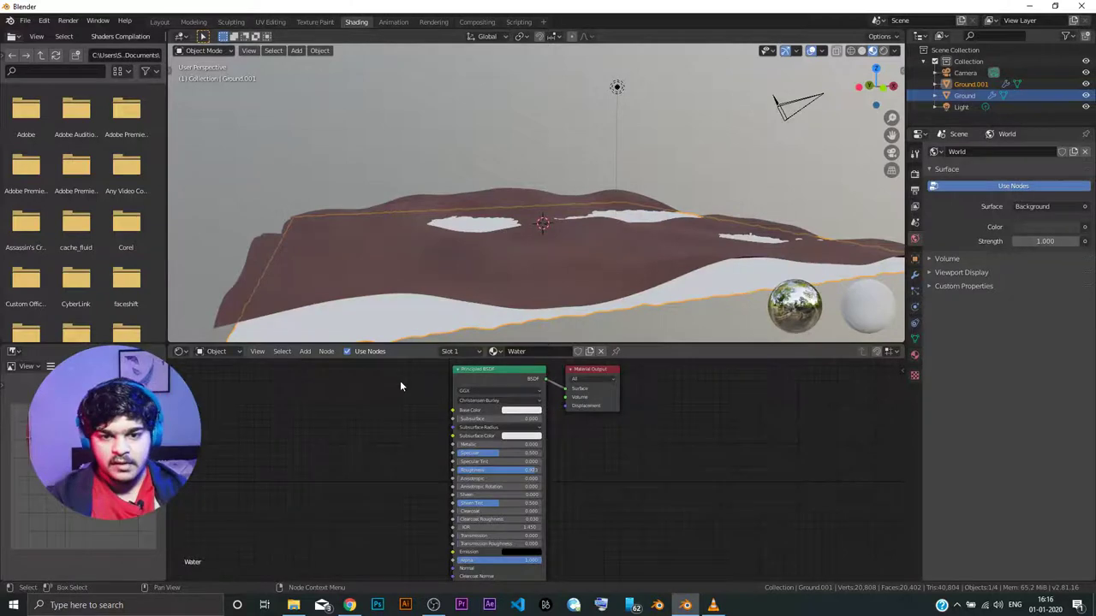
pyautogui.moveTo(480, 260); pyautogui.dragTo(546, 256, button='middle')
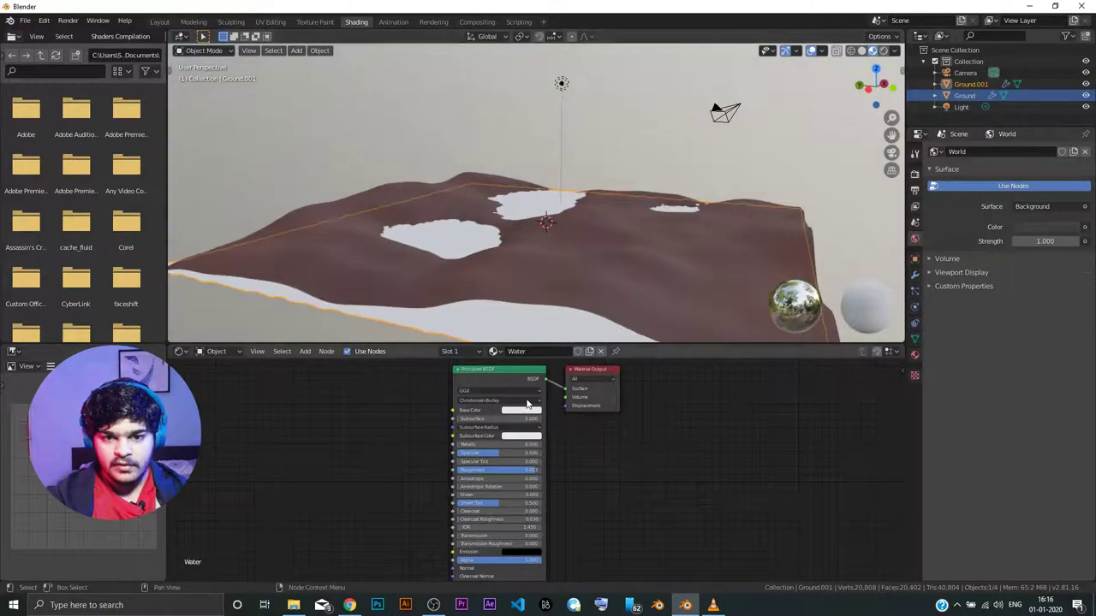
# Step: Give Water a blue base colour, Transmission 0.733 and Roughness 0.114
pyautogui.click(521, 411)
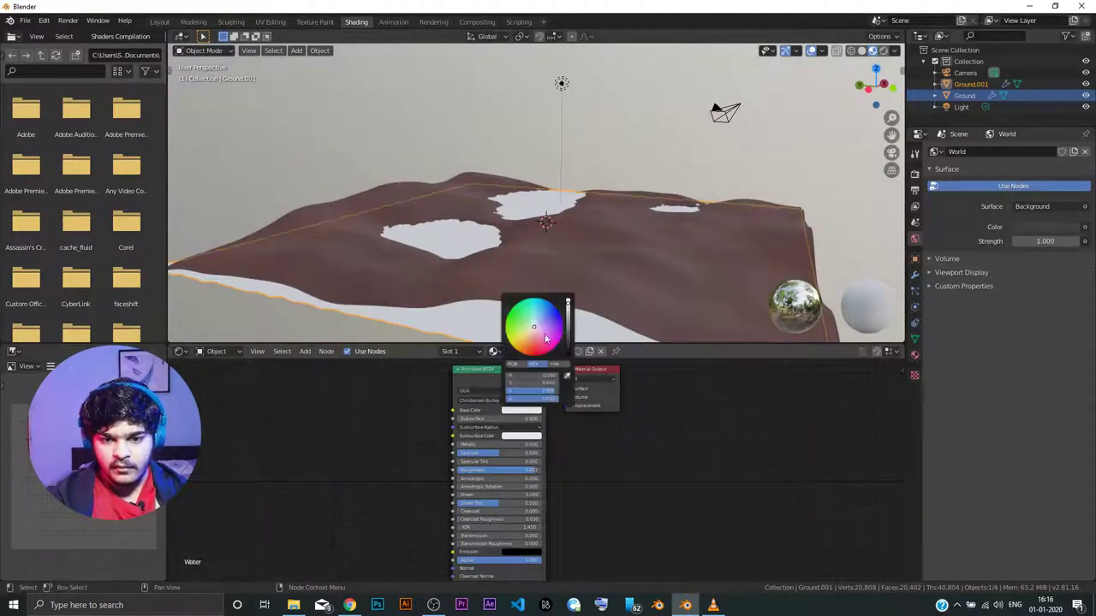
pyautogui.click(541, 322)
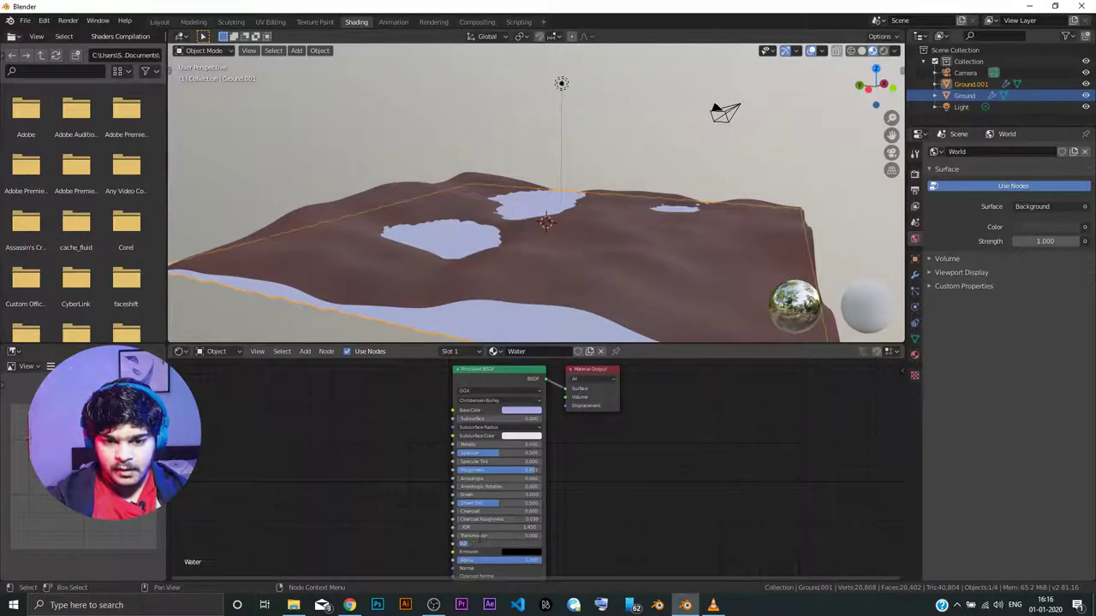
pyautogui.moveTo(479, 536); pyautogui.dragTo(524, 542)
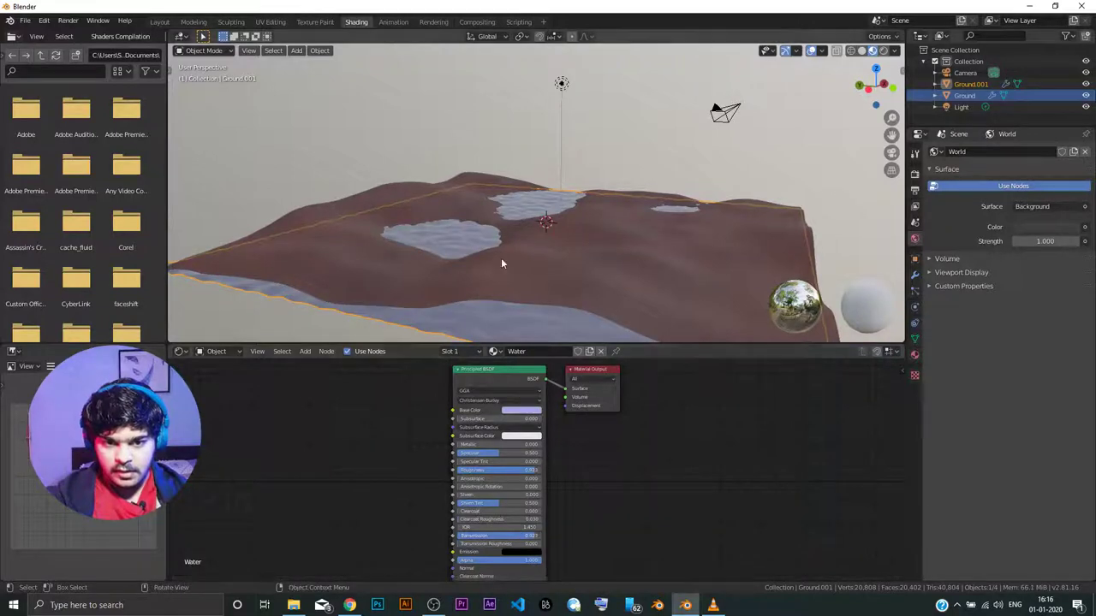
pyautogui.moveTo(501, 258); pyautogui.dragTo(601, 269, button='middle')
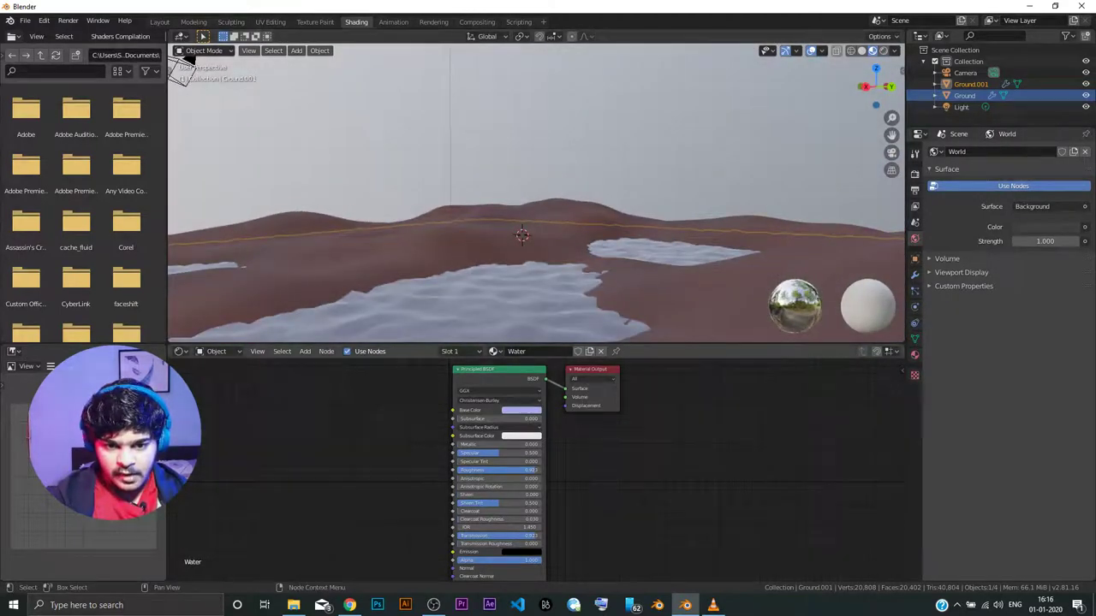
pyautogui.moveTo(500, 470); pyautogui.dragTo(468, 470)
pyautogui.moveTo(496, 536); pyautogui.dragTo(467, 536)
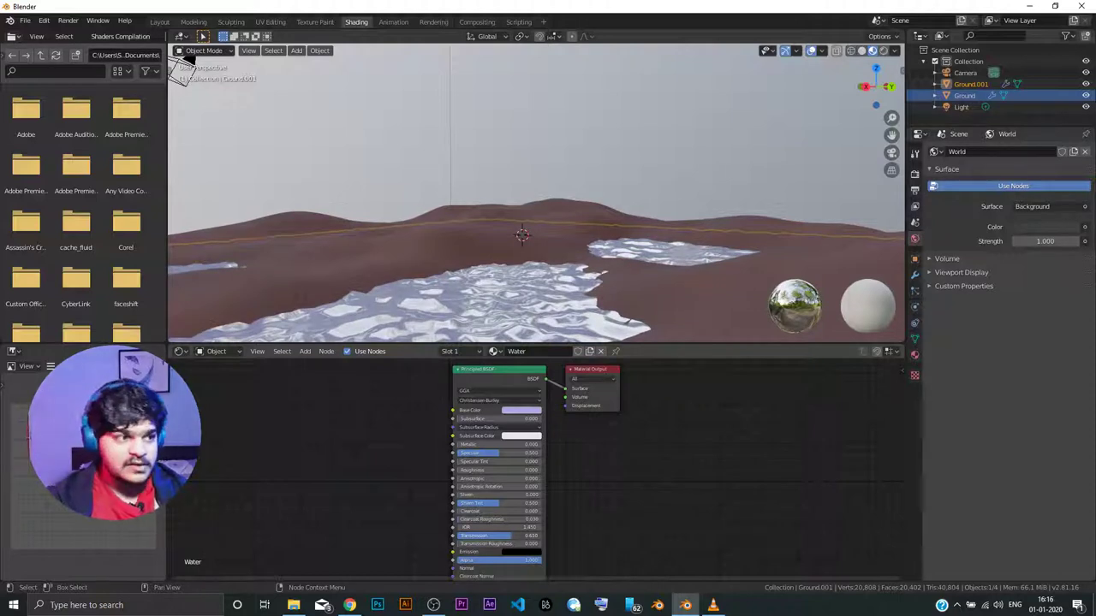
pyautogui.click(521, 411)
pyautogui.moveTo(546, 320); pyautogui.dragTo(547, 318)
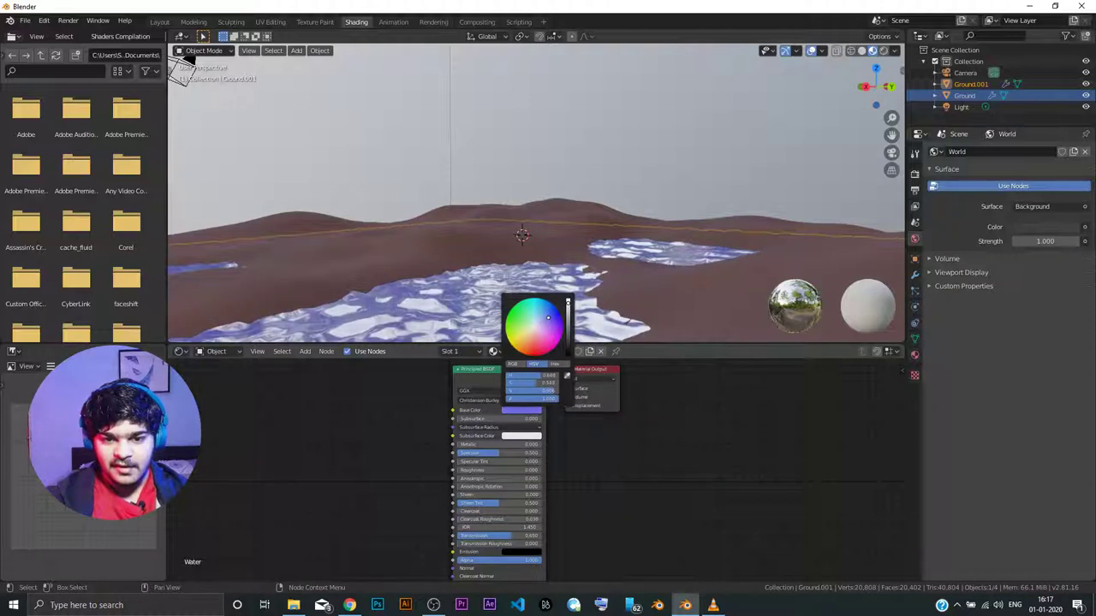
pyautogui.click(661, 316)
pyautogui.moveTo(661, 316); pyautogui.dragTo(514, 255, button='middle')
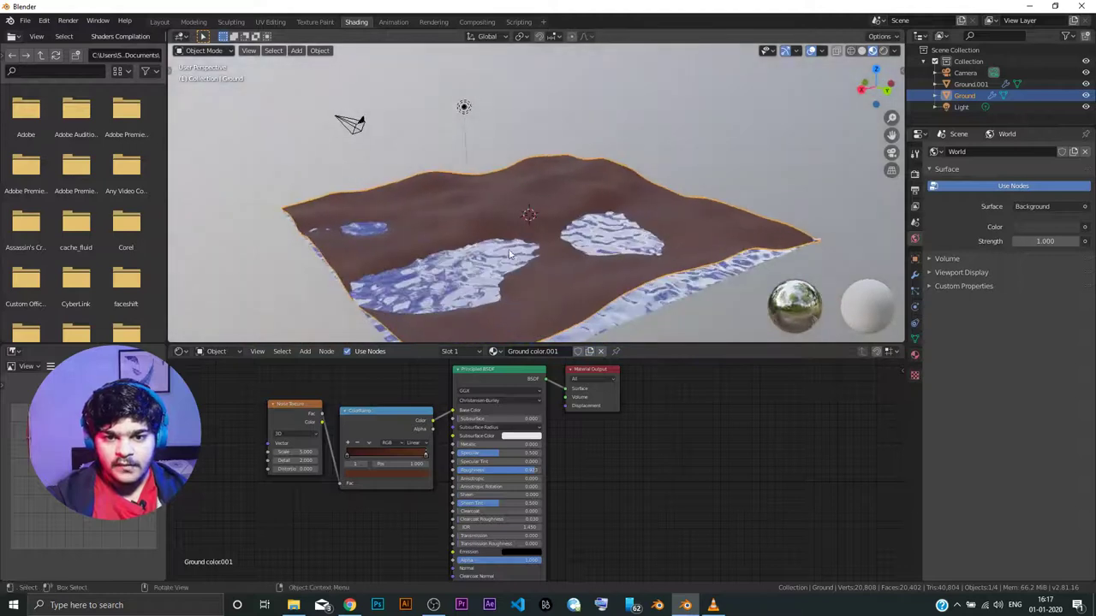
# Step: Add a Circle mesh and rotate it 90° on X so it stands upright
pyautogui.click(159, 22)
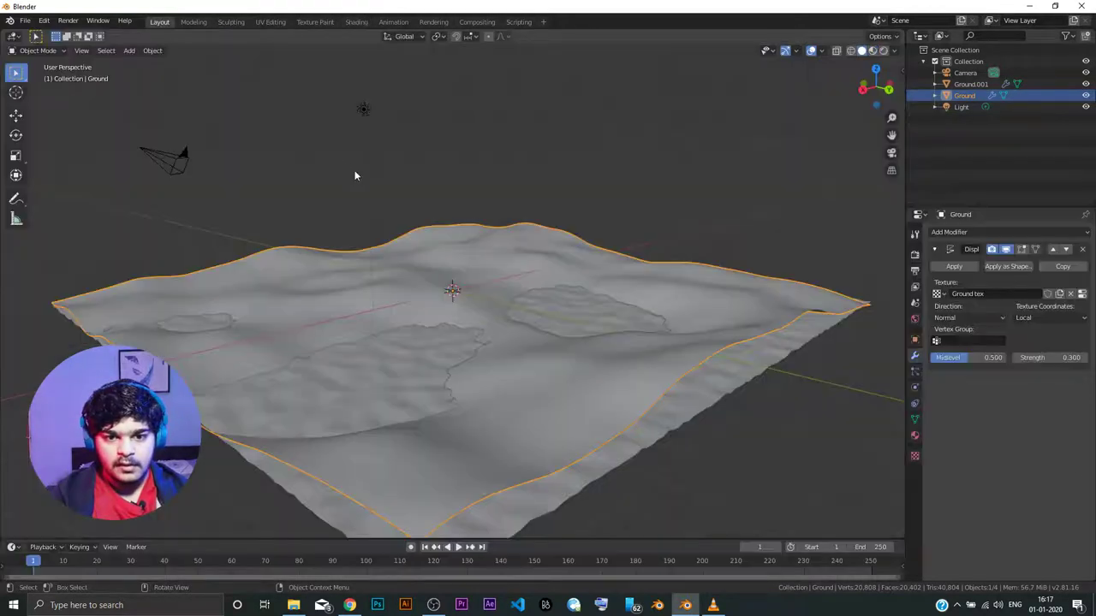
pyautogui.hotkey('shift', 'a')
pyautogui.moveTo(395, 244)
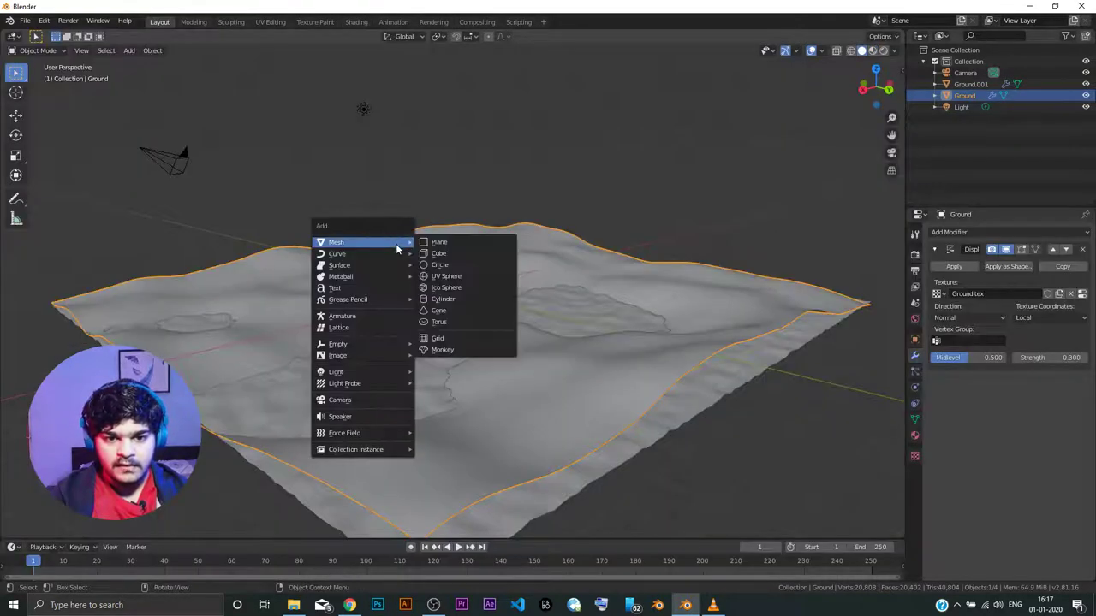
pyautogui.click(442, 264)
pyautogui.write('rx')
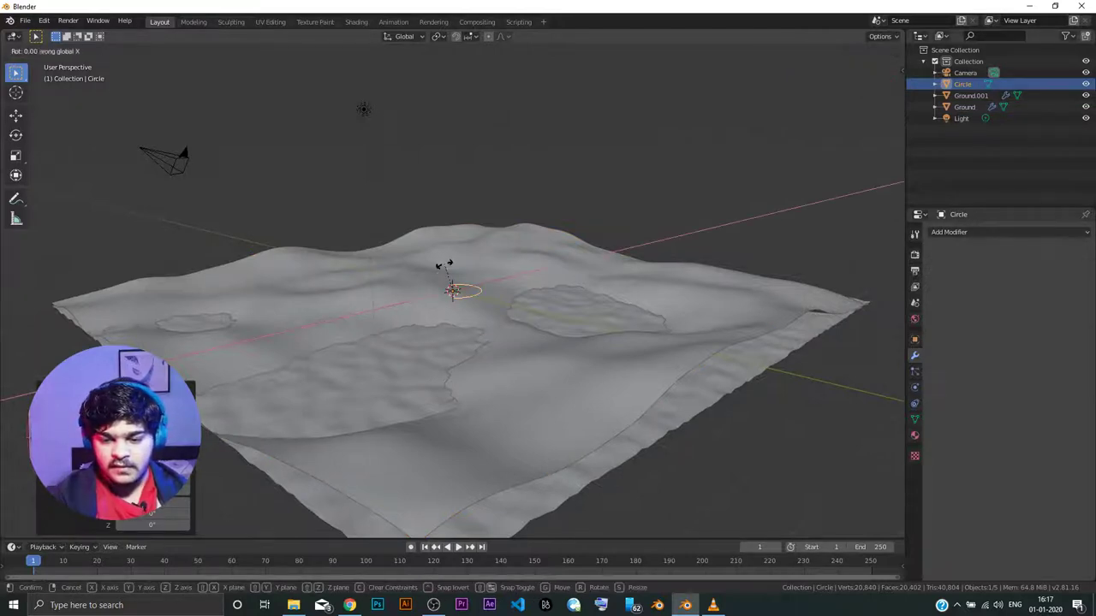
pyautogui.write('90')
pyautogui.press('Return')
pyautogui.press('g')
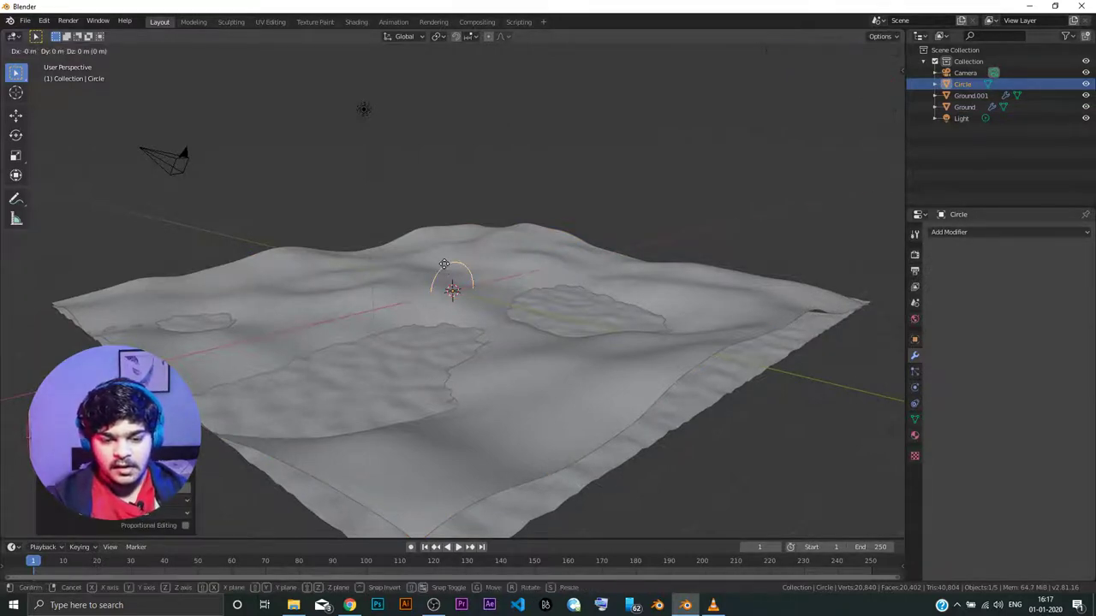
pyautogui.rightClick(444, 269)
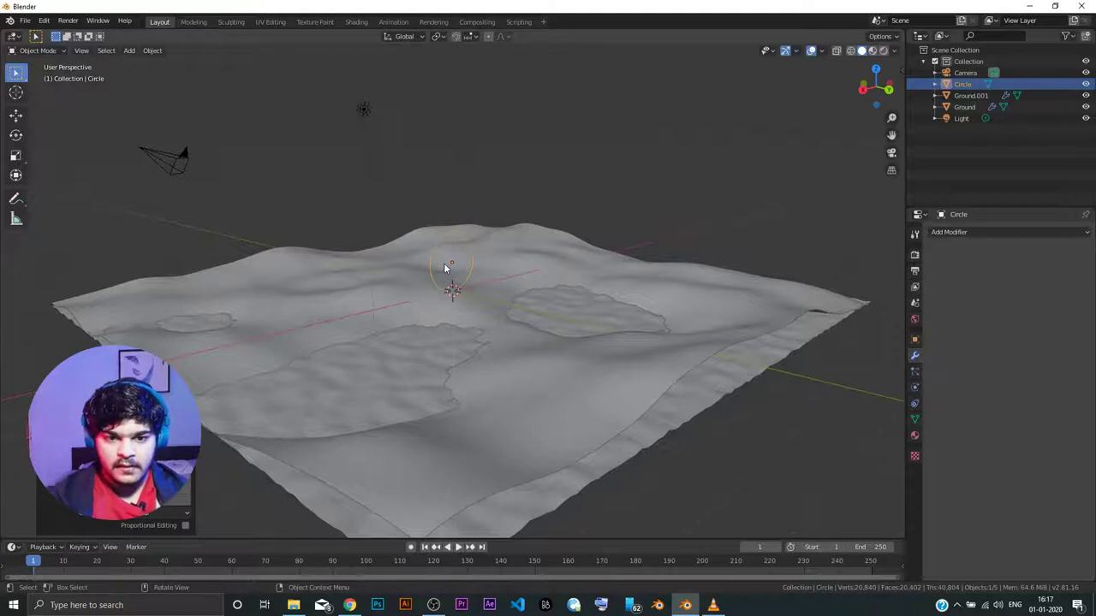
# Step: Extrude the circle's vertices along Y into a thin band, then return to Object Mode
pyautogui.press('Tab')
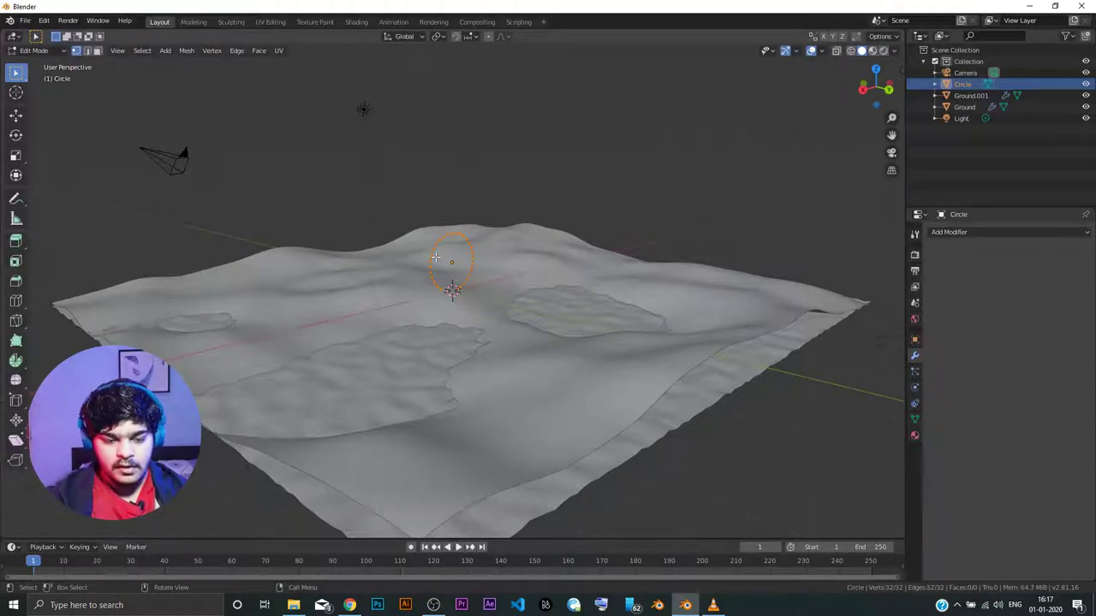
pyautogui.press('e')
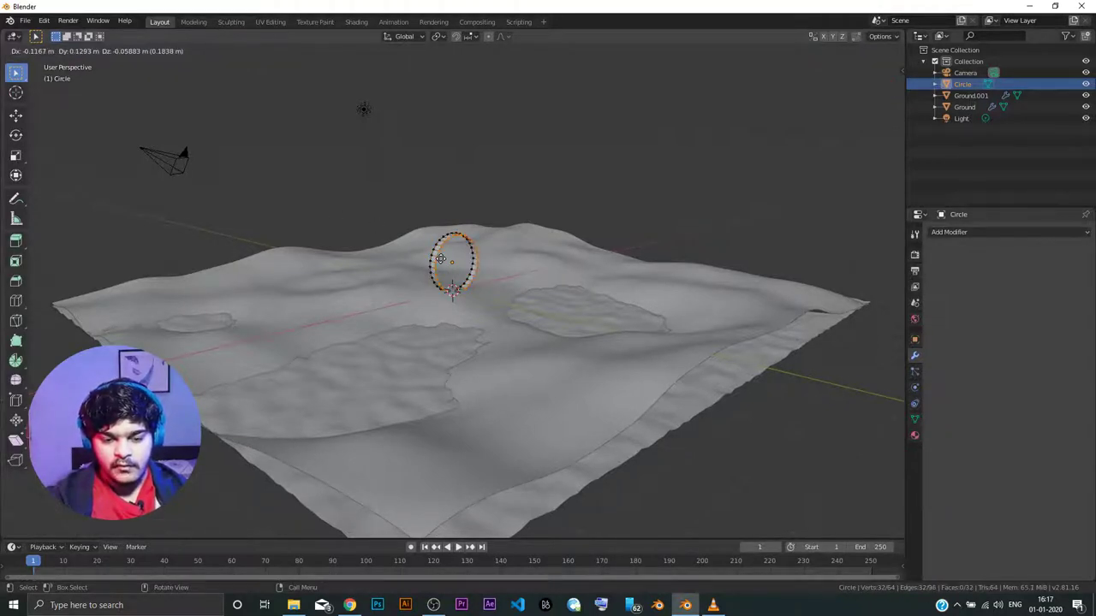
pyautogui.press('y')
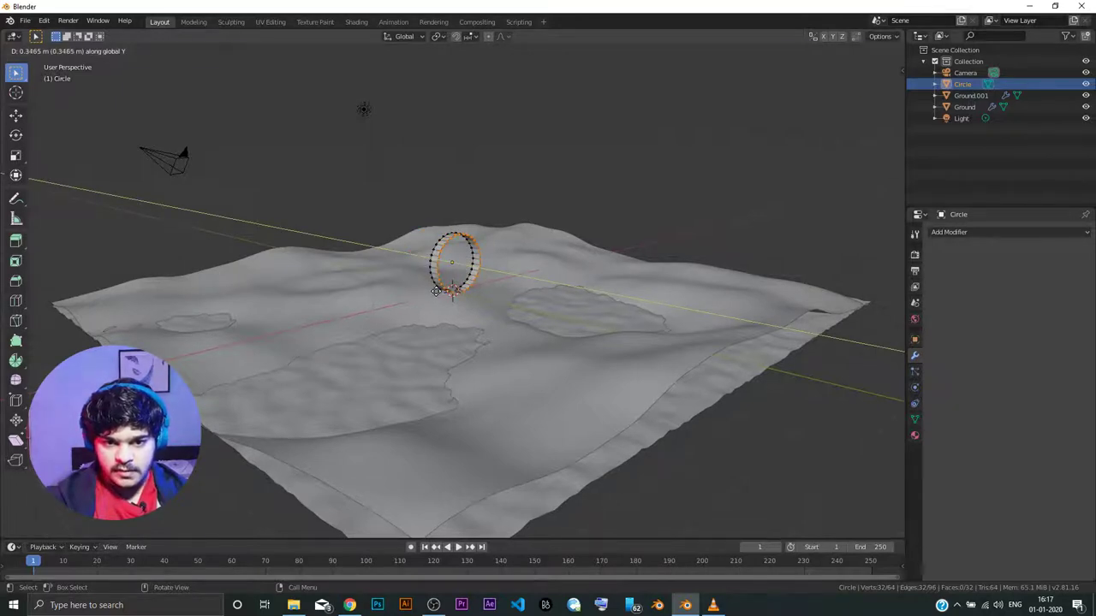
pyautogui.click(436, 292)
pyautogui.scroll(5, 447, 226)
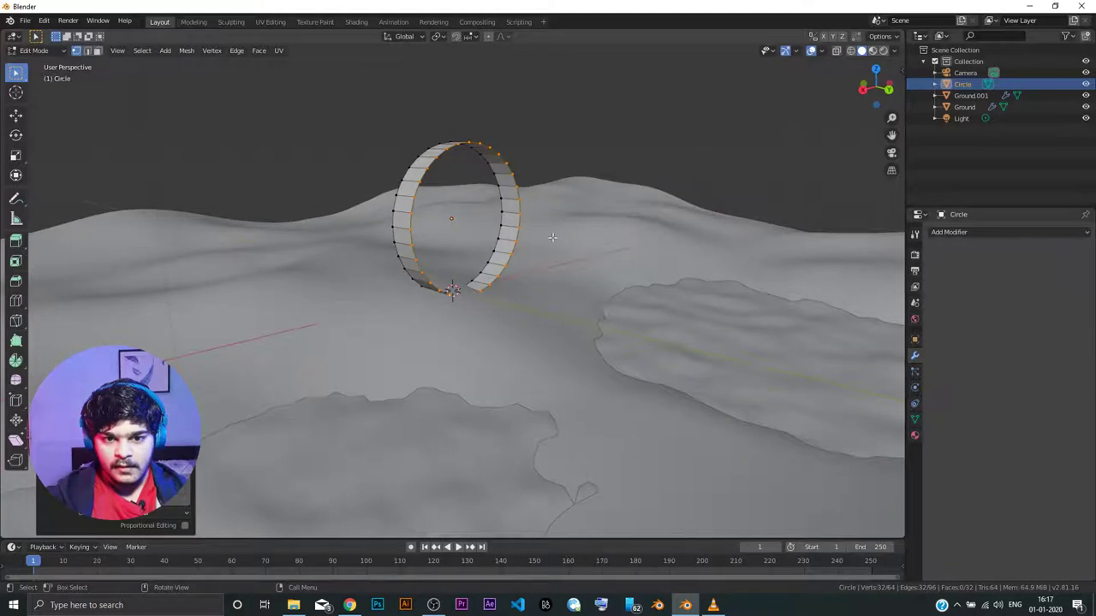
pyautogui.click(38, 51)
pyautogui.click(38, 64)
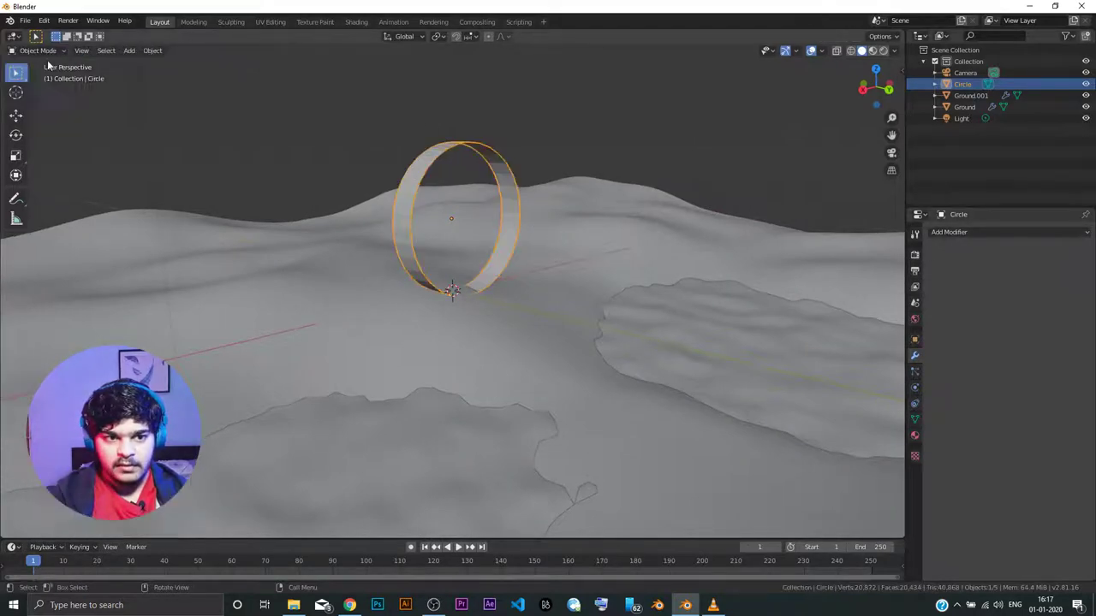
# Step: Add a Solidify modifier with about 0.13 m thickness and apply it
pyautogui.click(965, 232)
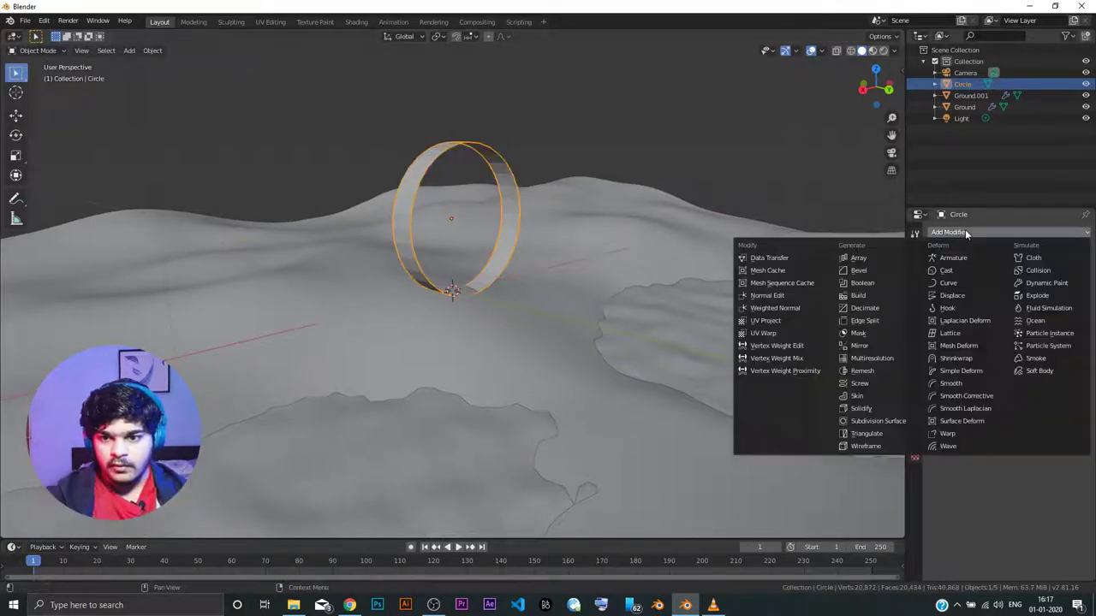
pyautogui.click(874, 411)
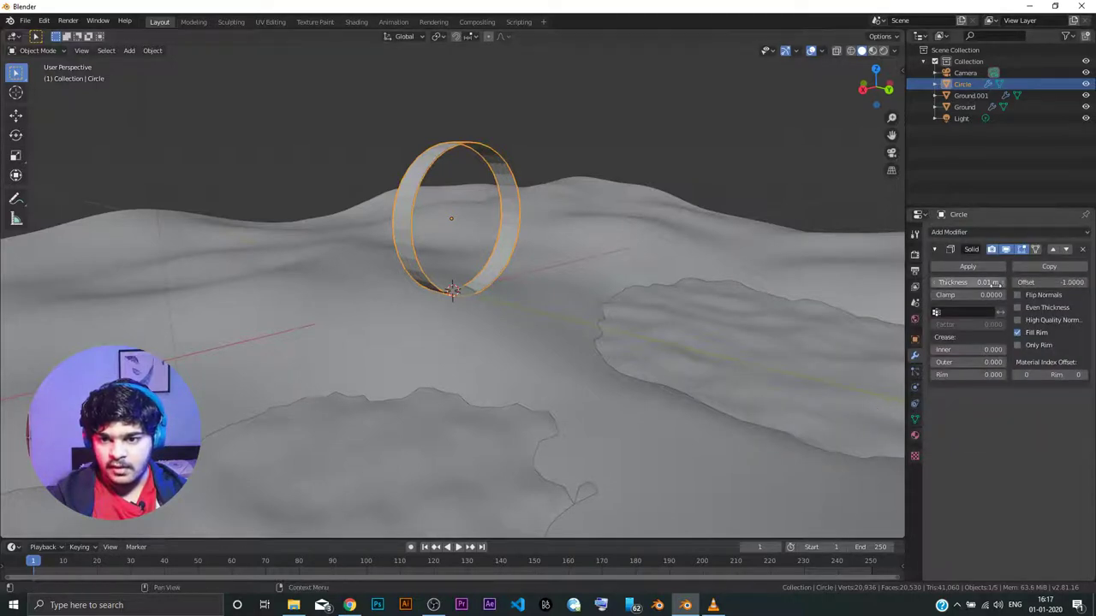
pyautogui.moveTo(1000, 288); pyautogui.dragTo(936, 280)
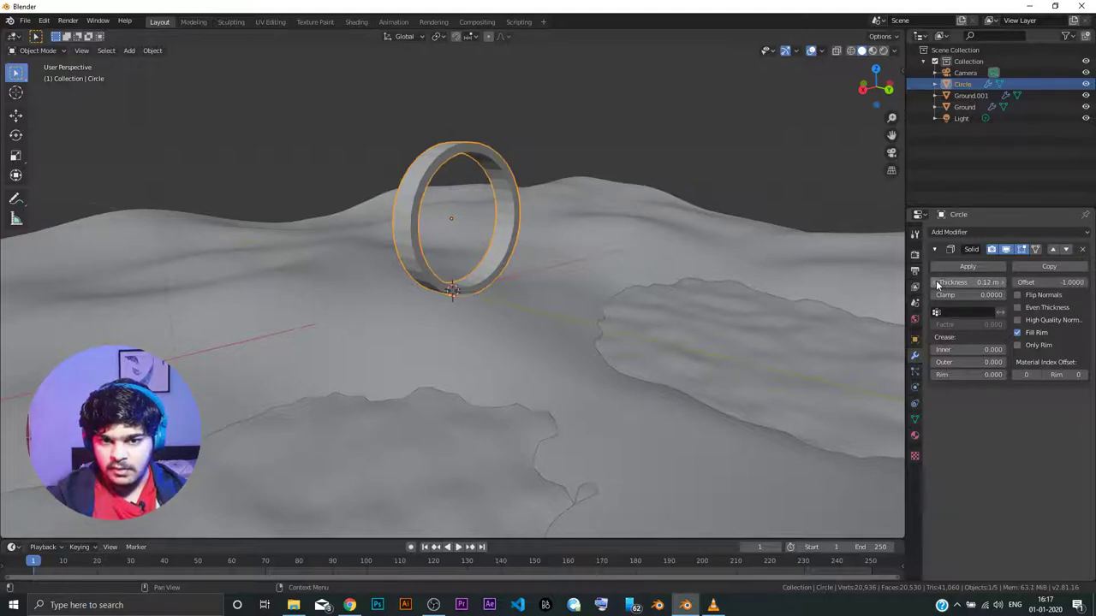
pyautogui.click(961, 267)
# Step: Add a Bevel modifier with 2 segments to the ring and apply it
pyautogui.click(967, 234)
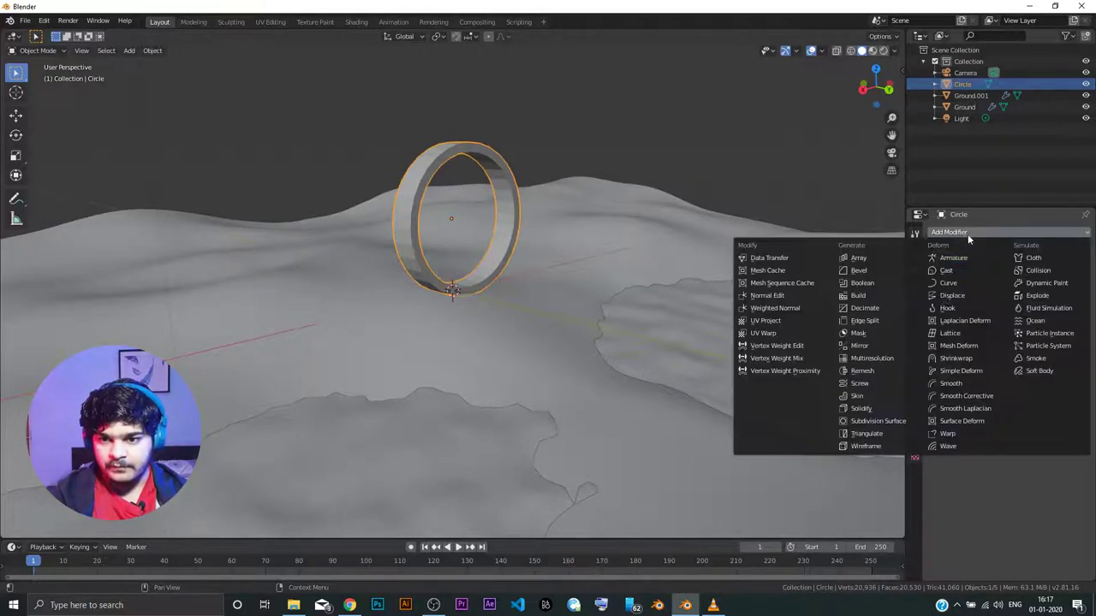
pyautogui.click(878, 421)
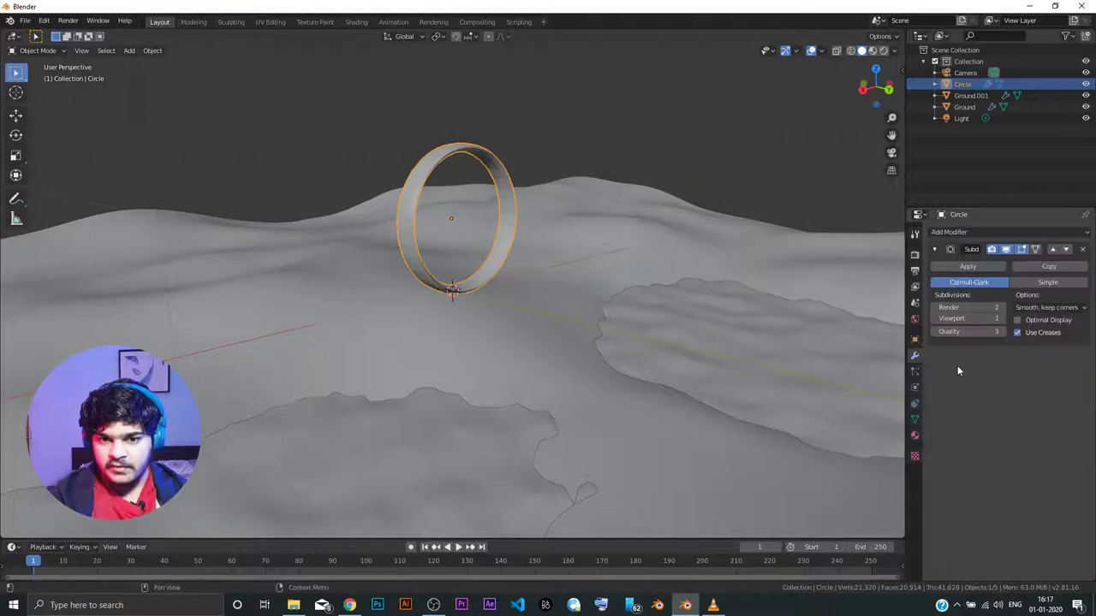
pyautogui.click(1002, 308)
pyautogui.click(1003, 308)
pyautogui.click(1003, 318)
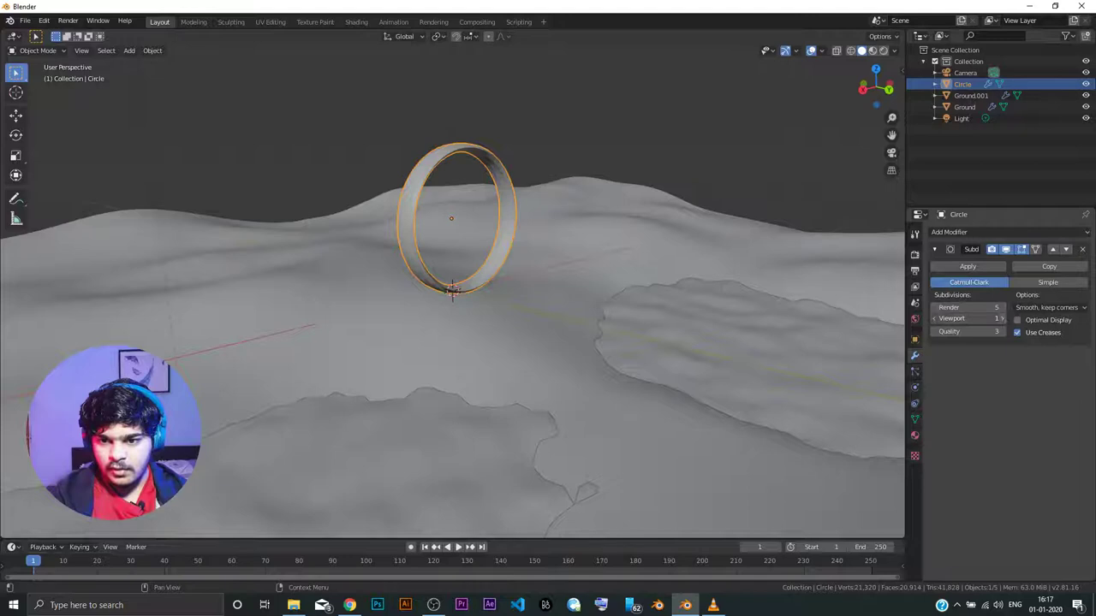
pyautogui.click(1083, 249)
pyautogui.click(1024, 231)
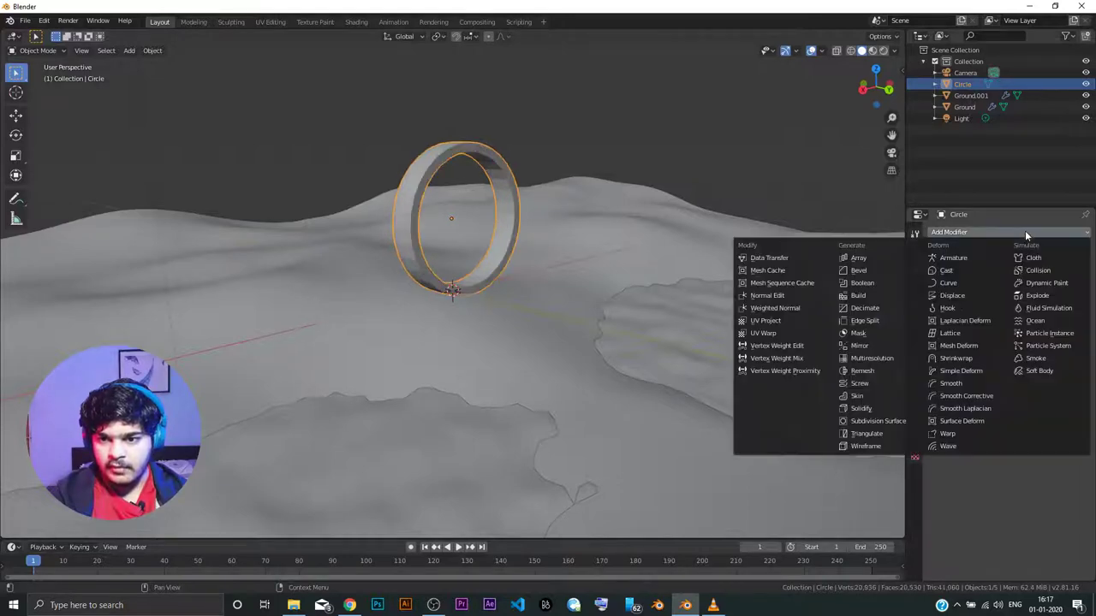
pyautogui.click(856, 271)
pyautogui.click(1000, 295)
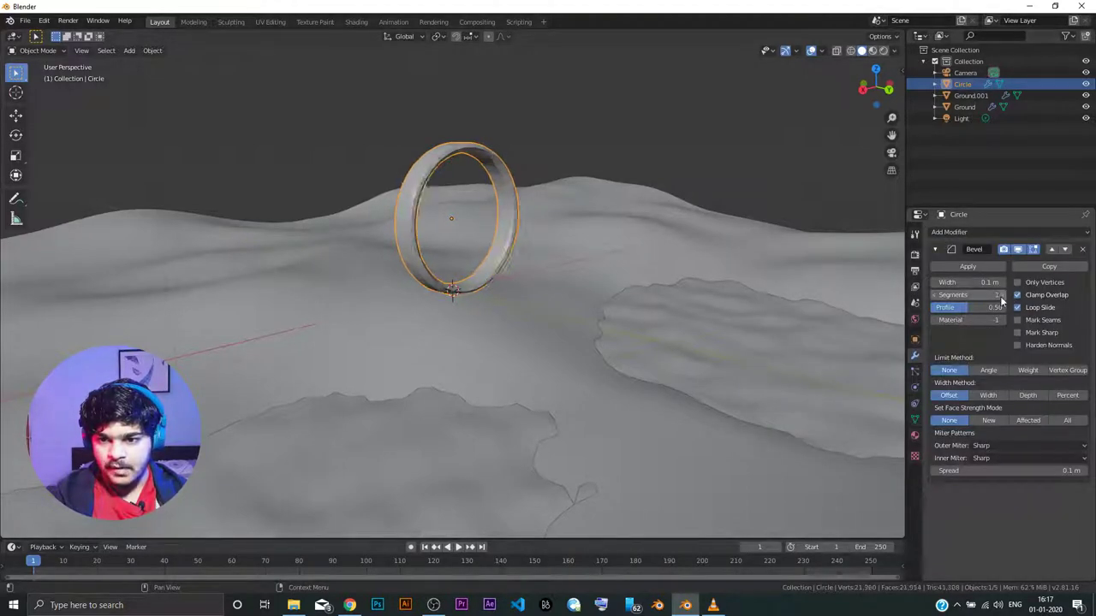
pyautogui.click(959, 267)
# Step: Add a Subdivision Surface modifier with viewport level 1
pyautogui.click(1008, 233)
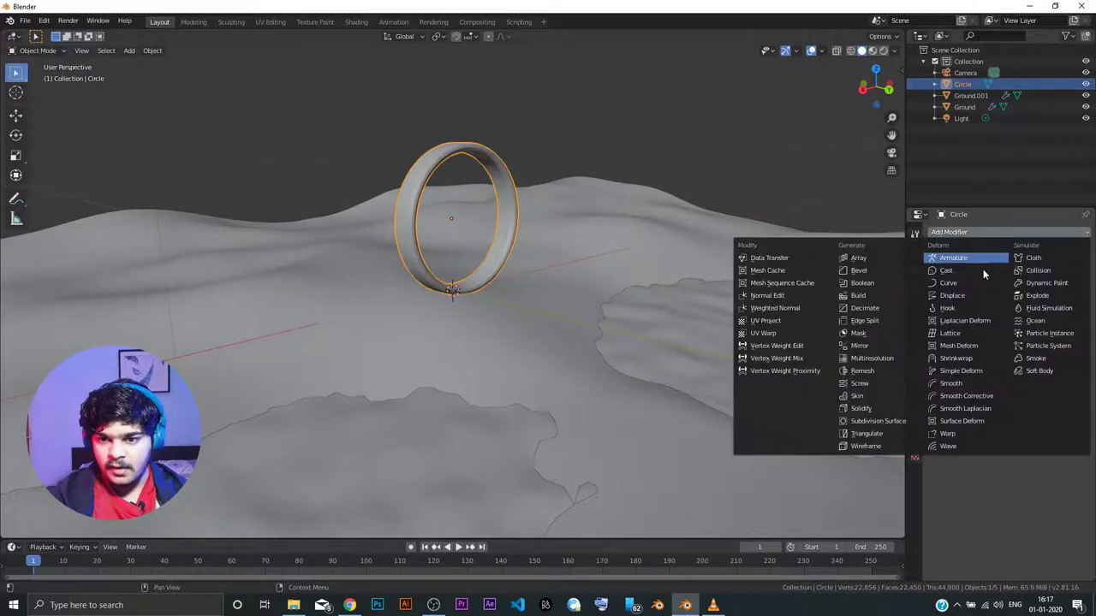
pyautogui.click(878, 420)
pyautogui.click(1001, 319)
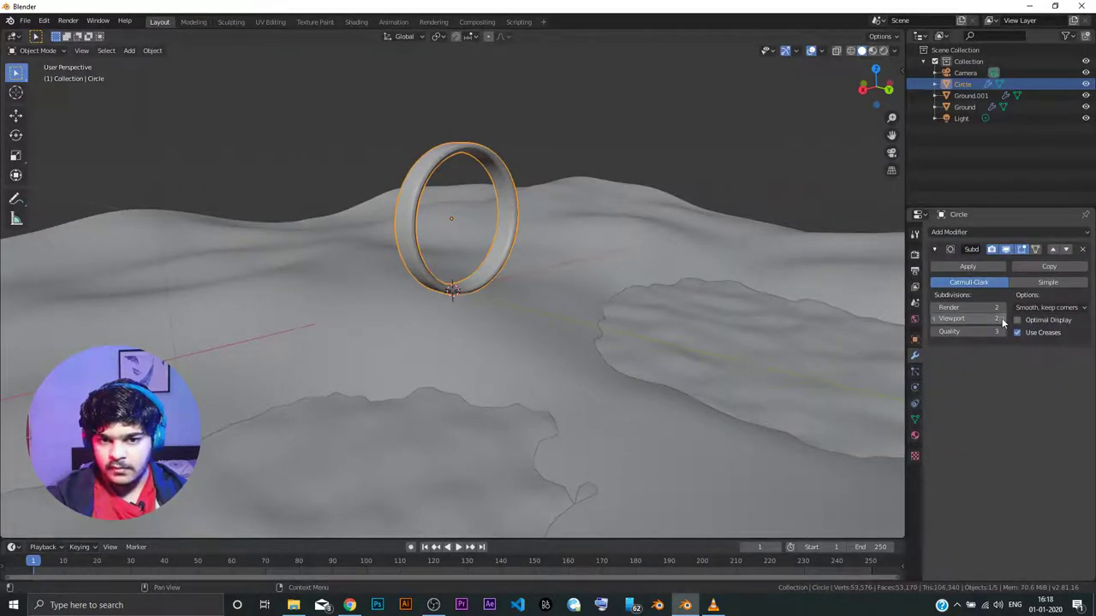
pyautogui.click(934, 318)
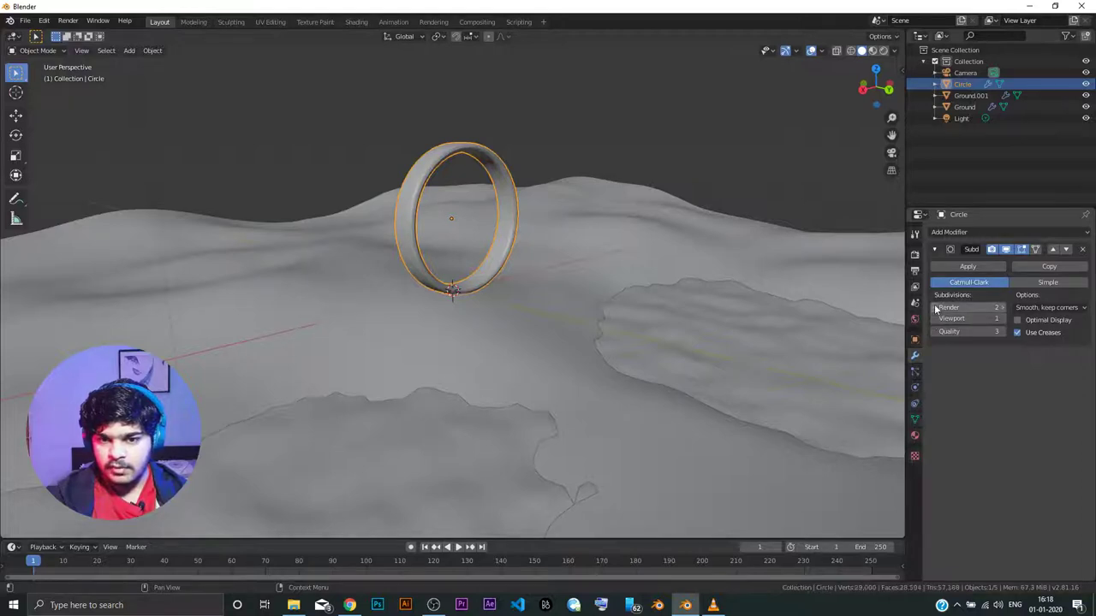
pyautogui.scroll(4, 460, 206)
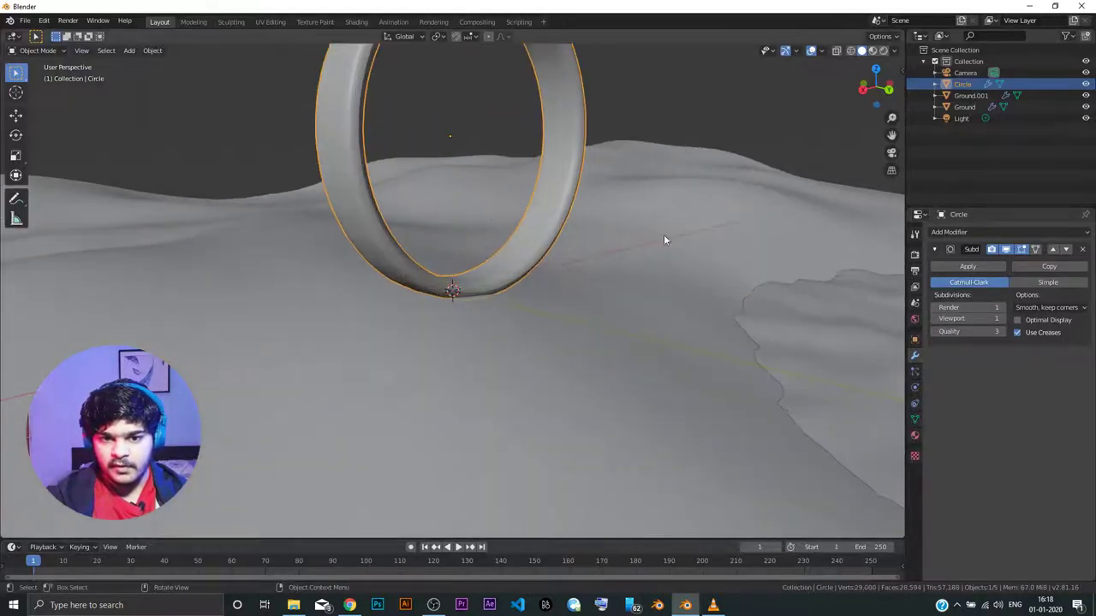
# Step: Apply the Subdivision Surface modifier and add an Array modifier to the ring
pyautogui.click(967, 267)
pyautogui.moveTo(631, 220); pyautogui.dragTo(711, 230, button='middle')
pyautogui.click(947, 232)
pyautogui.click(843, 256)
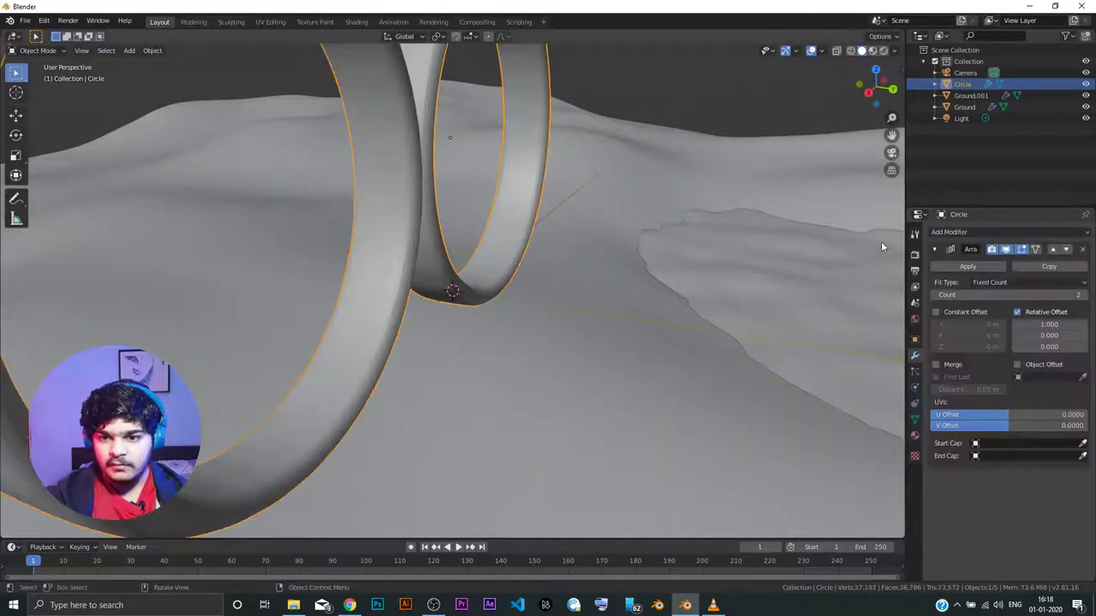
pyautogui.moveTo(881, 241); pyautogui.dragTo(628, 233, button='middle')
pyautogui.scroll(-3, 628, 238)
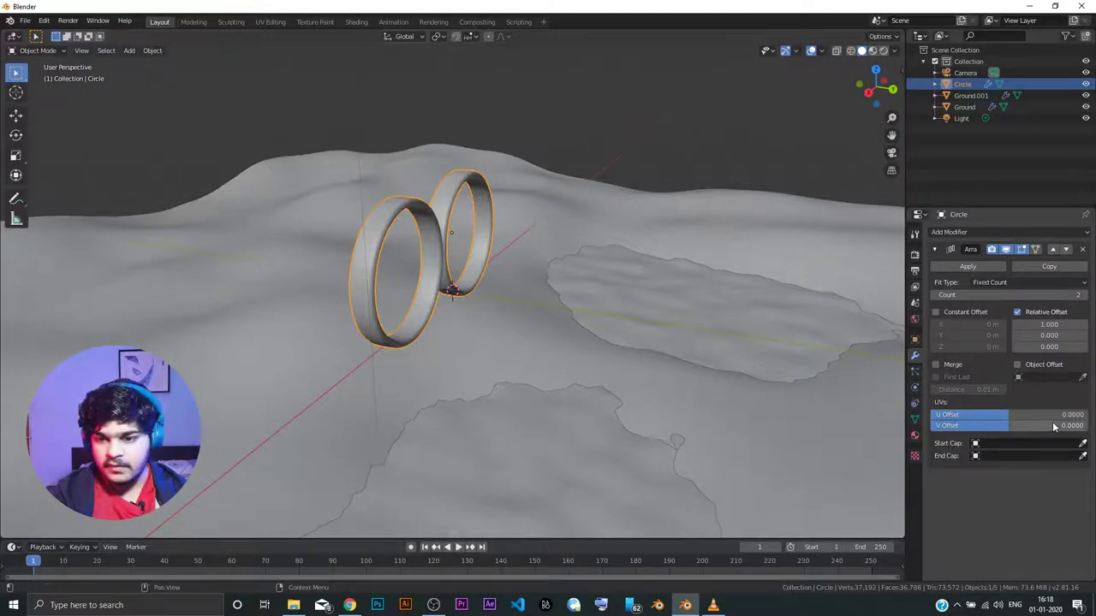
# Step: Set the Array's relative offset to X 0 and Z 1.2
pyautogui.click(1051, 346)
pyautogui.write('0.1')
pyautogui.press('Return')
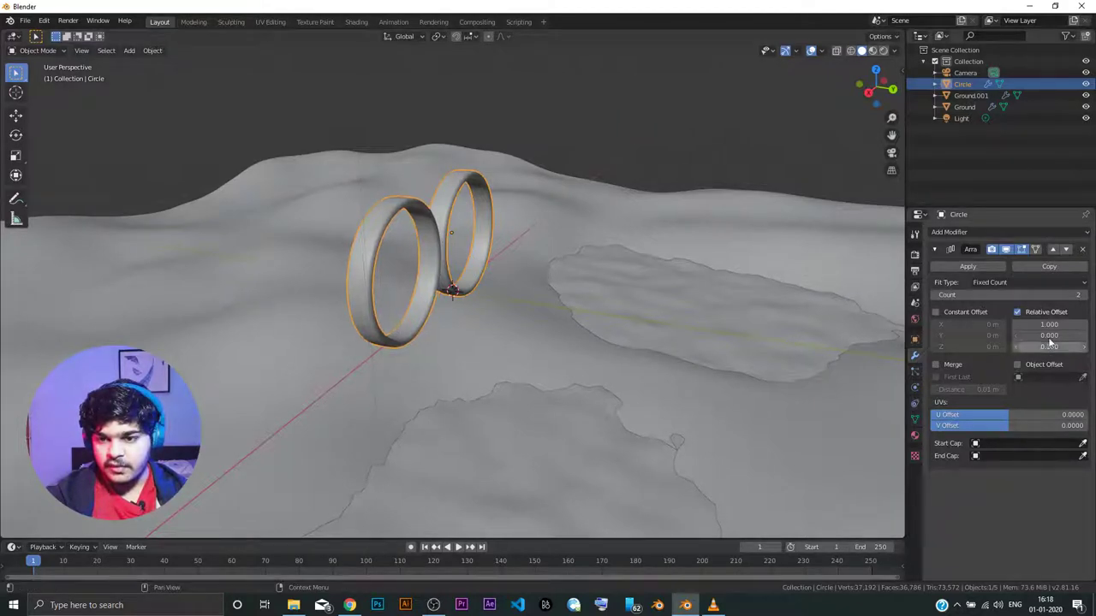
pyautogui.click(1046, 325)
pyautogui.write('0')
pyautogui.press('Return')
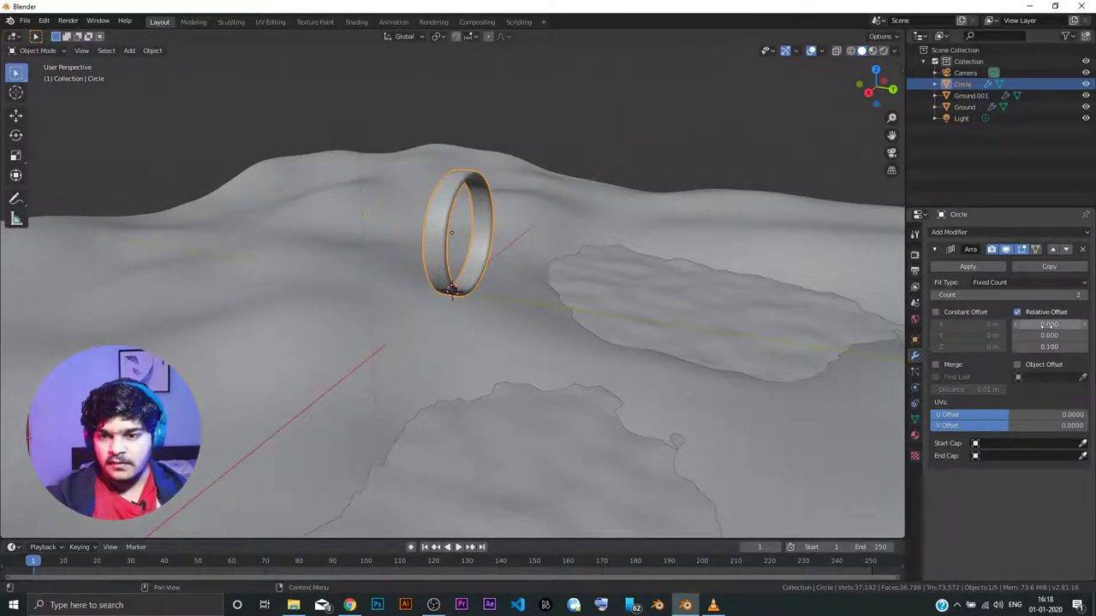
pyautogui.click(1038, 346)
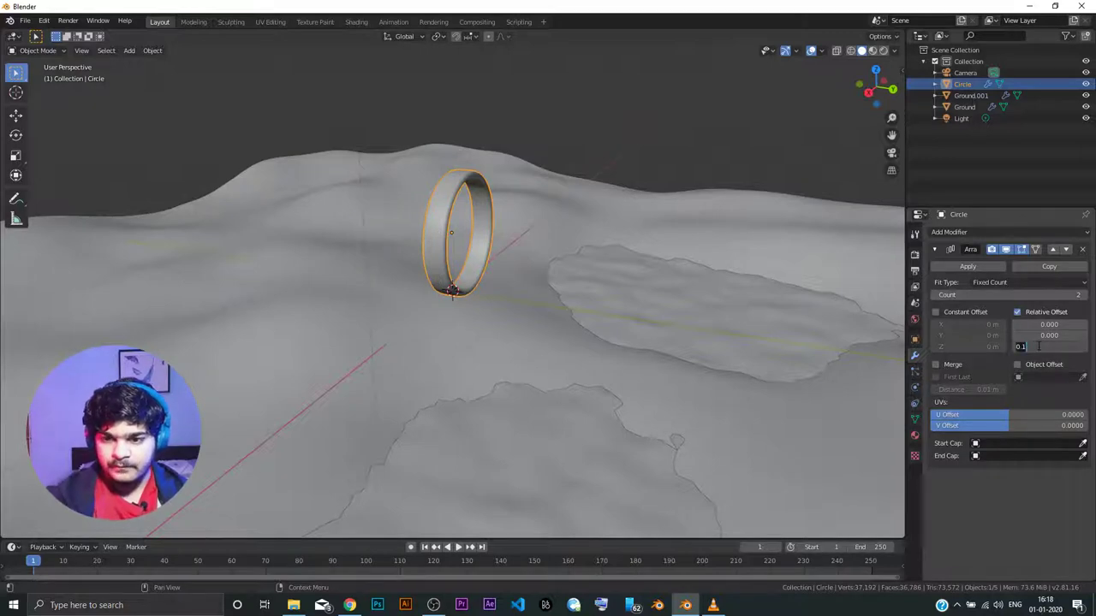
pyautogui.write('1.1')
pyautogui.press('Return')
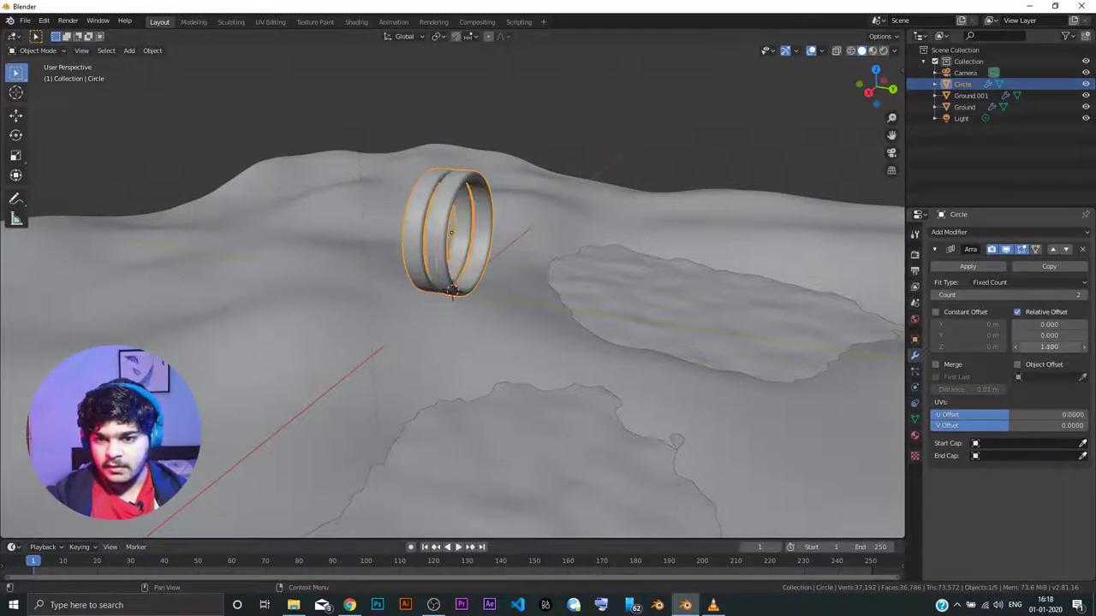
pyautogui.moveTo(1046, 347); pyautogui.dragTo(1055, 346)
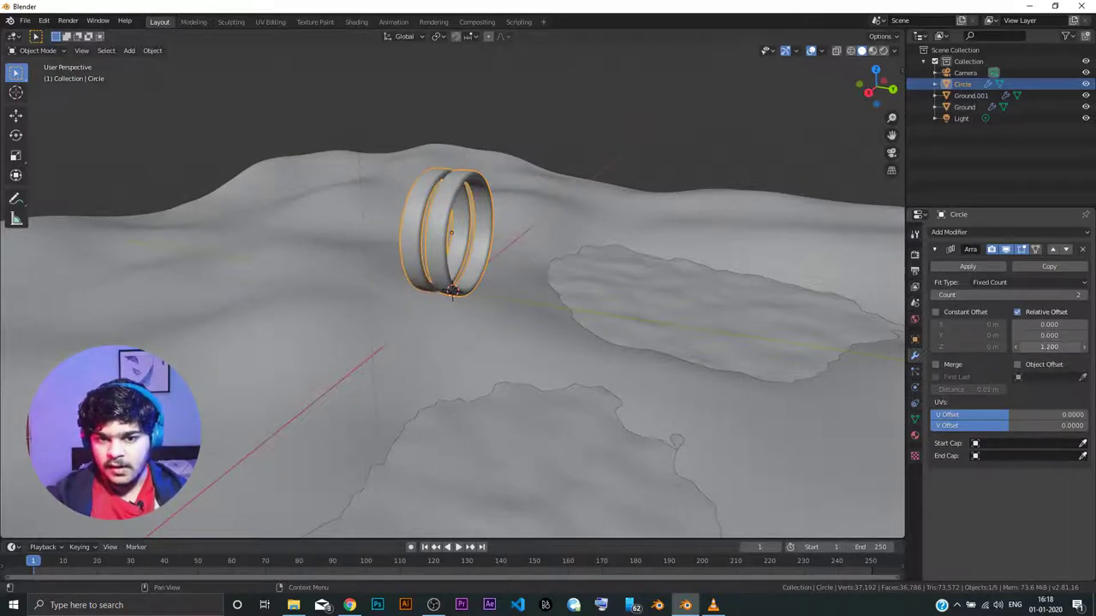
# Step: Set the Array count to 10 copies
pyautogui.click(1076, 296)
pyautogui.write('10')
pyautogui.press('Return')
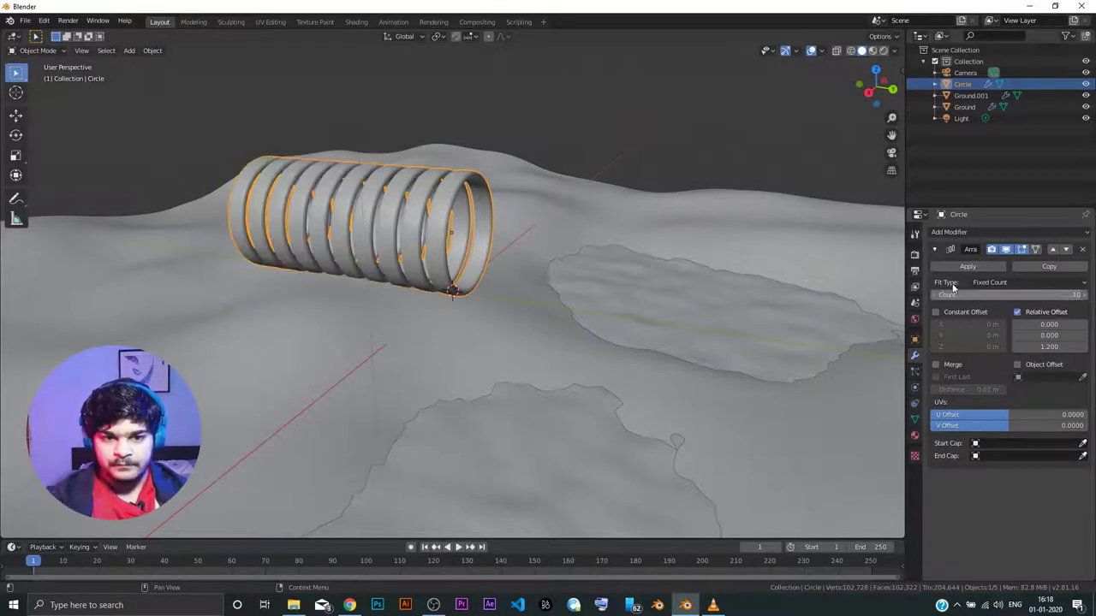
# Step: Delete the tube and inspect the terrain in wireframe, then undo to restore the selected Circle tube
pyautogui.press('Delete')
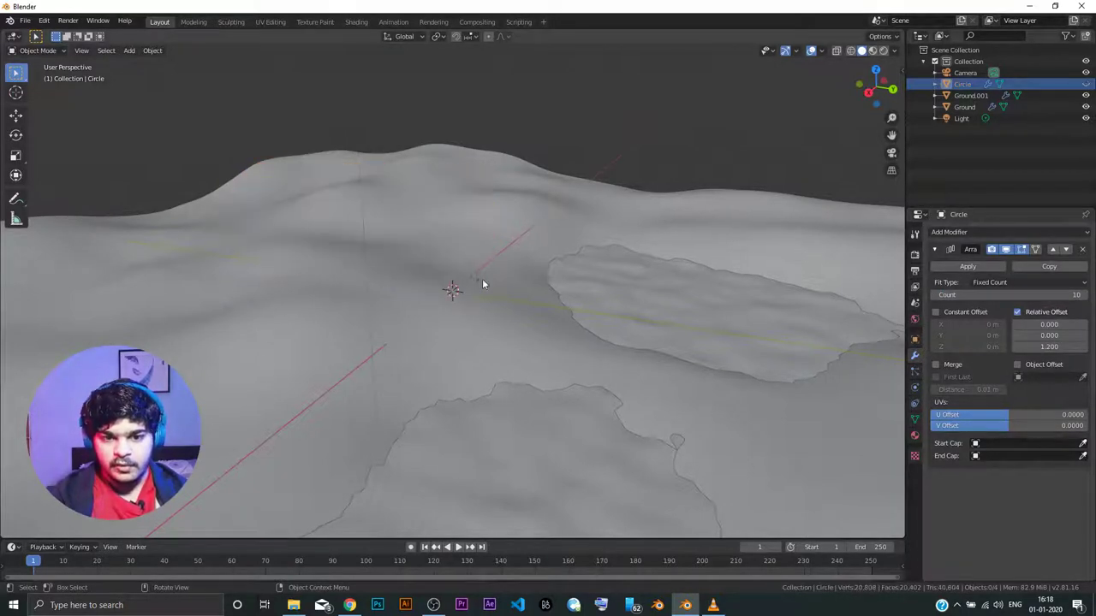
pyautogui.rightClick(448, 248)
pyautogui.click(531, 250)
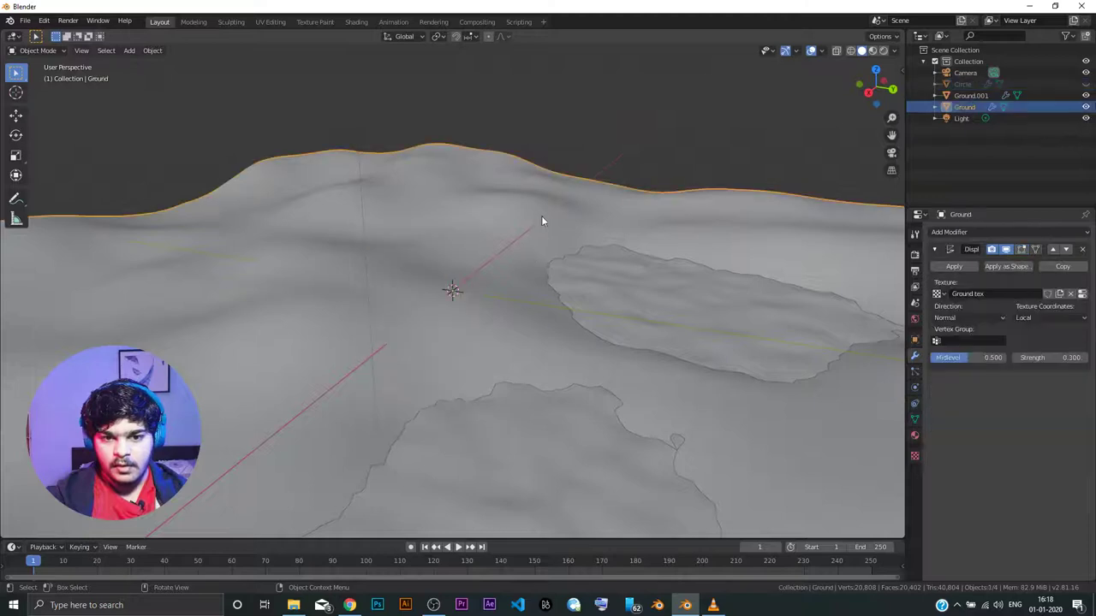
pyautogui.scroll(-3, 542, 216)
pyautogui.moveTo(565, 161); pyautogui.dragTo(567, 143, button='middle')
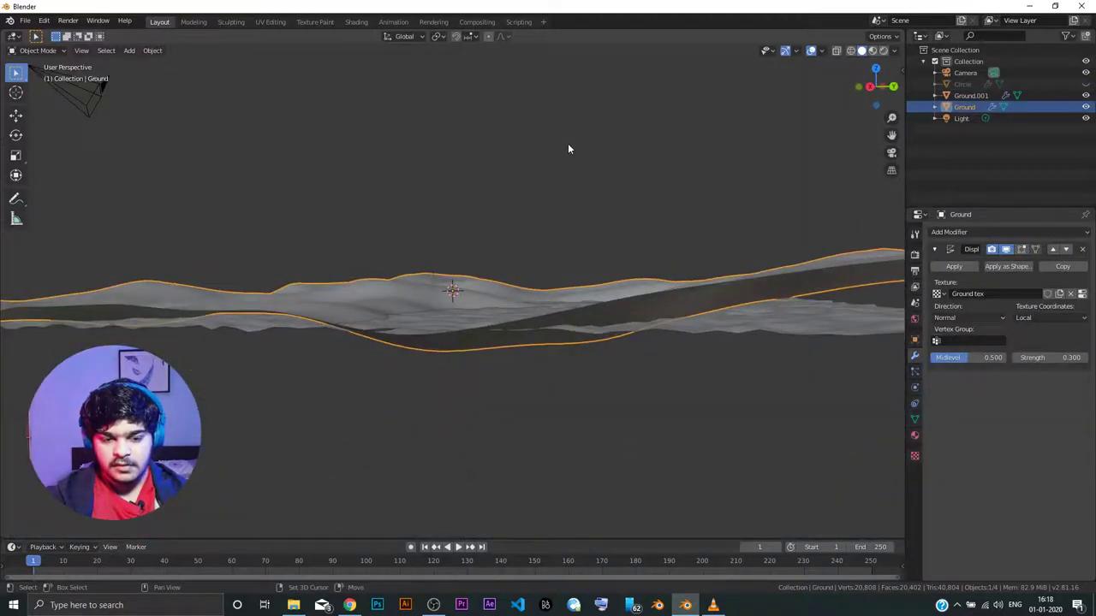
pyautogui.hotkey('shift', 'z')
pyautogui.click(565, 145)
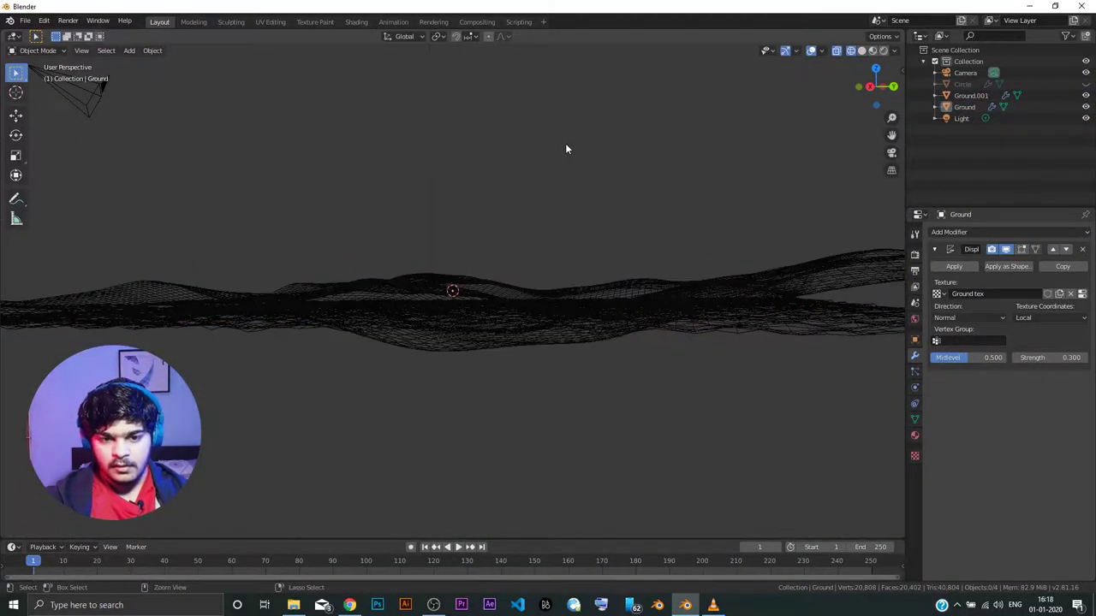
pyautogui.hotkey('ctrl', 'z')
pyautogui.moveTo(550, 177); pyautogui.dragTo(533, 196, button='middle')
pyautogui.hotkey('ctrl', 'z')
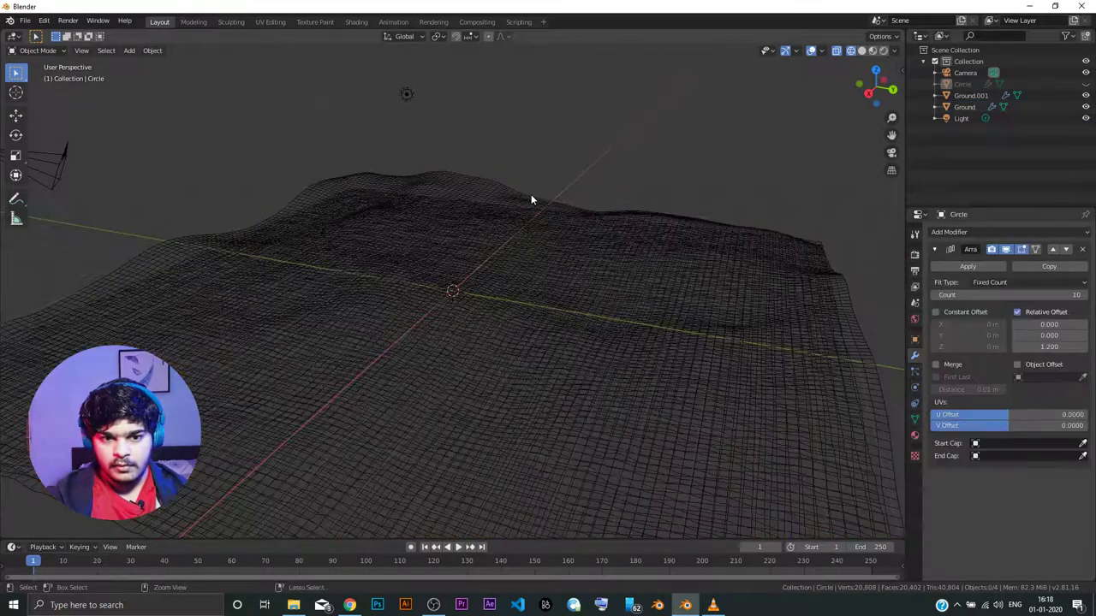
# Step: Switch to Solid shading and slide the Circle tube across the horizontal plane
pyautogui.press('z')
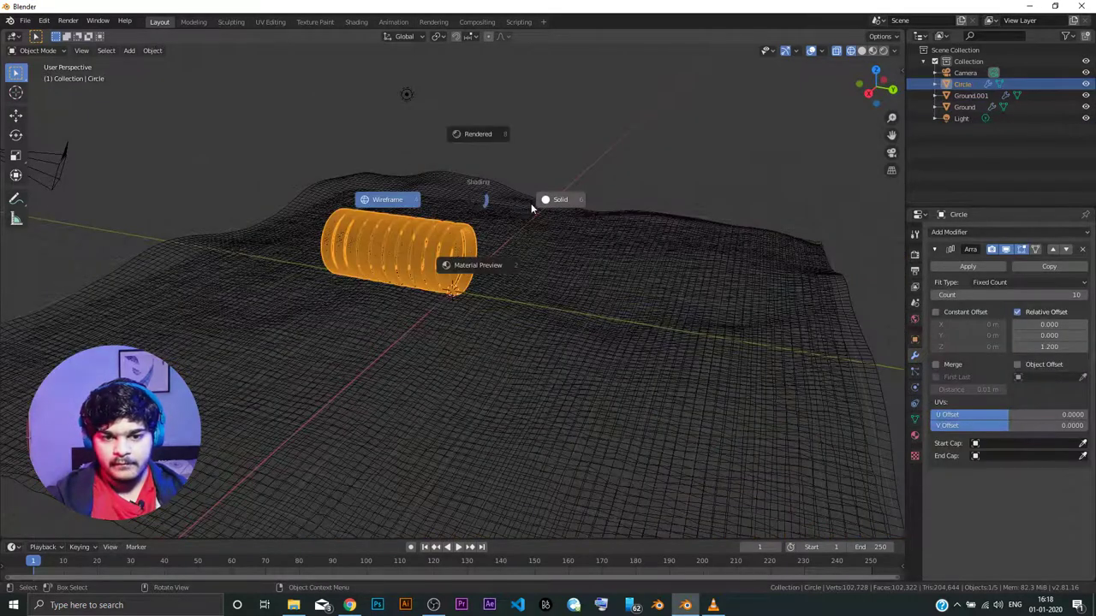
pyautogui.click(531, 202)
pyautogui.scroll(2, 503, 212)
pyautogui.scroll(1, 502, 207)
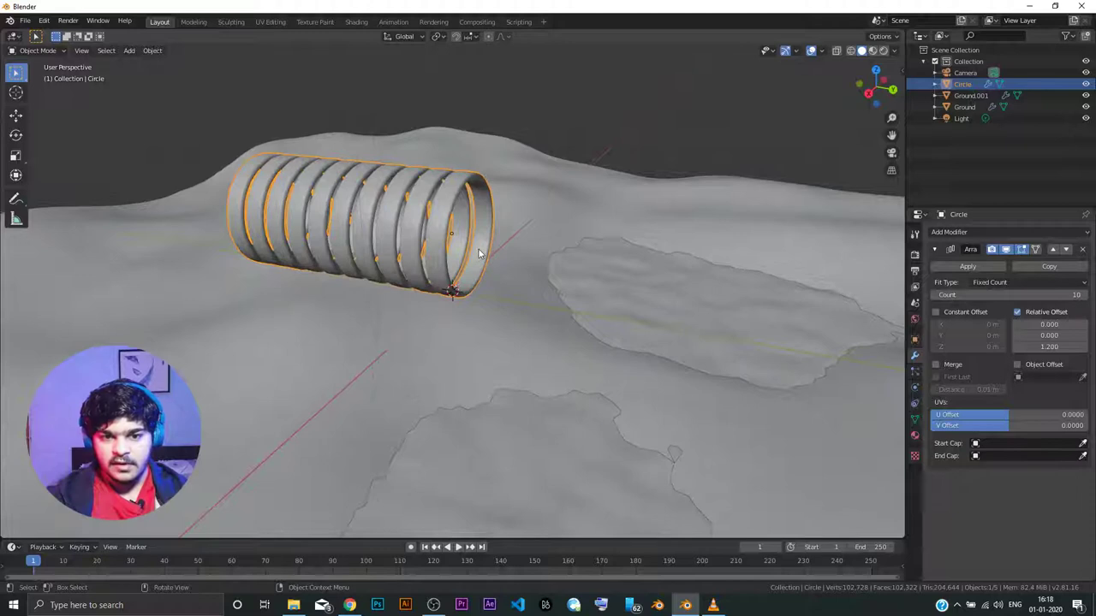
pyautogui.press('g')
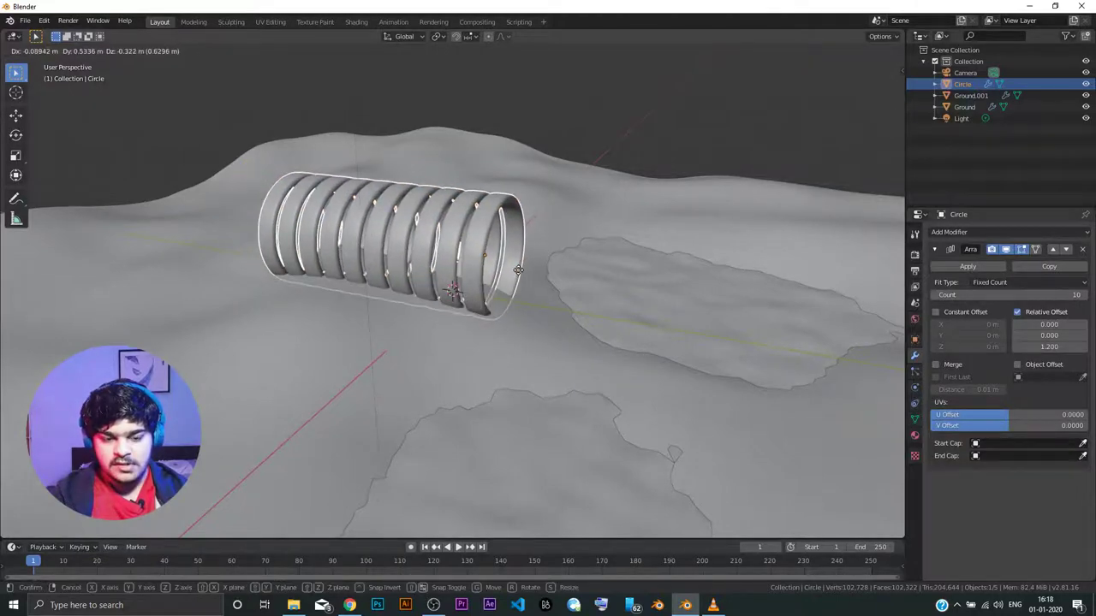
pyautogui.hotkey('shift', 'z')
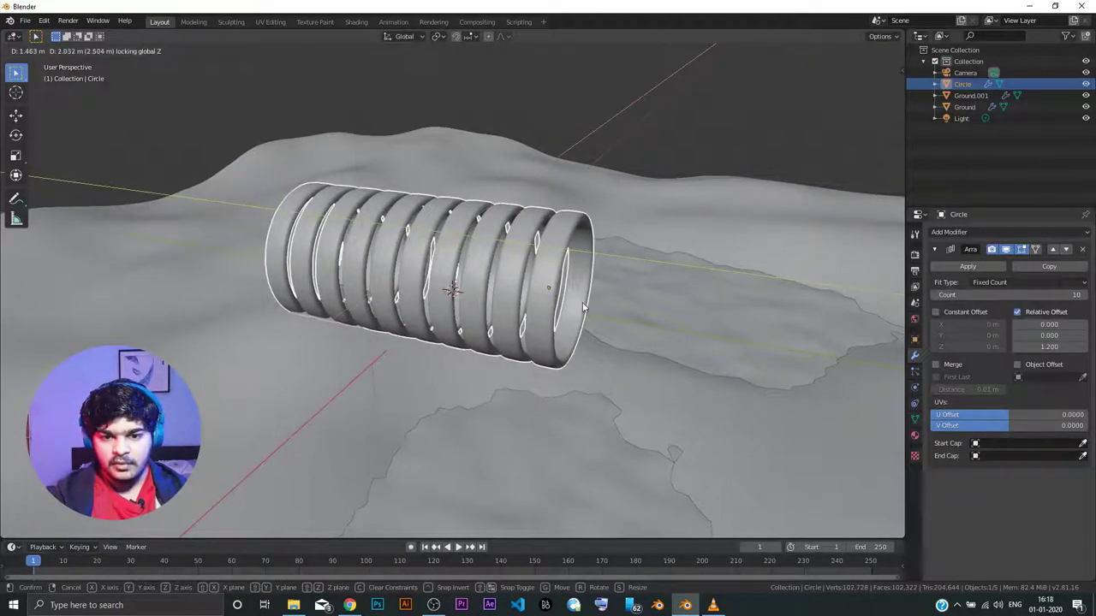
pyautogui.click(582, 307)
# Step: Raise the tube along Z so it floats above the terrain
pyautogui.moveTo(492, 262); pyautogui.dragTo(437, 236, button='middle')
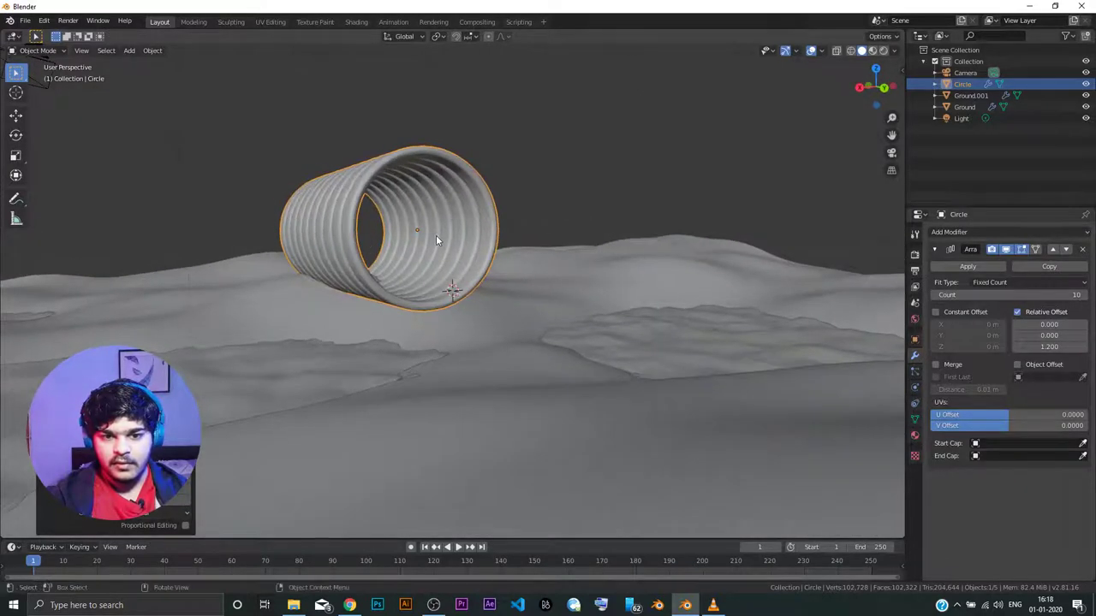
pyautogui.press('g')
pyautogui.press('z')
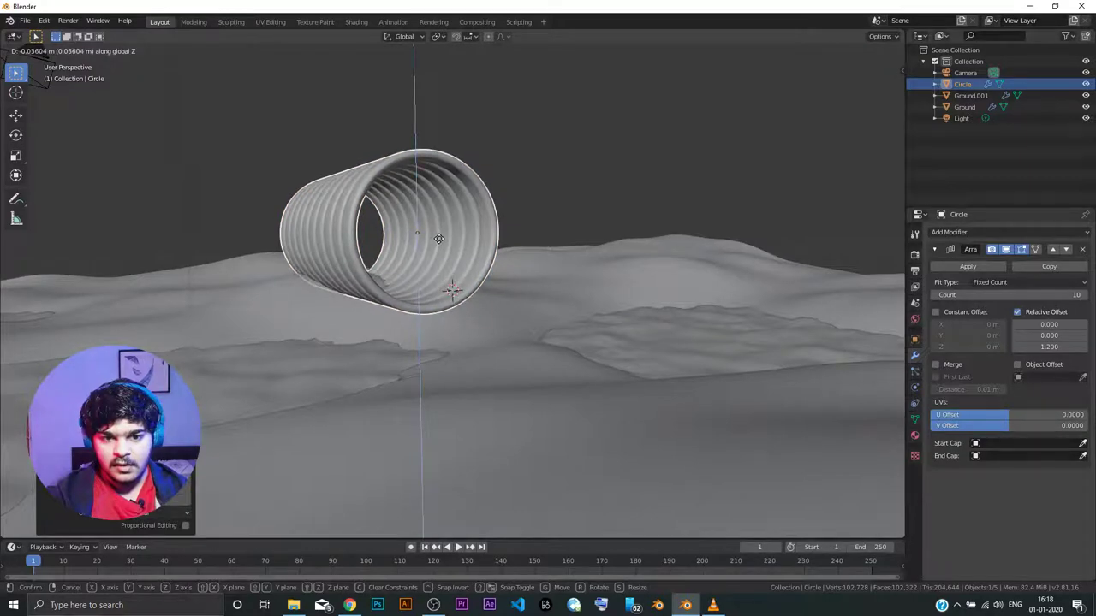
pyautogui.click(438, 238)
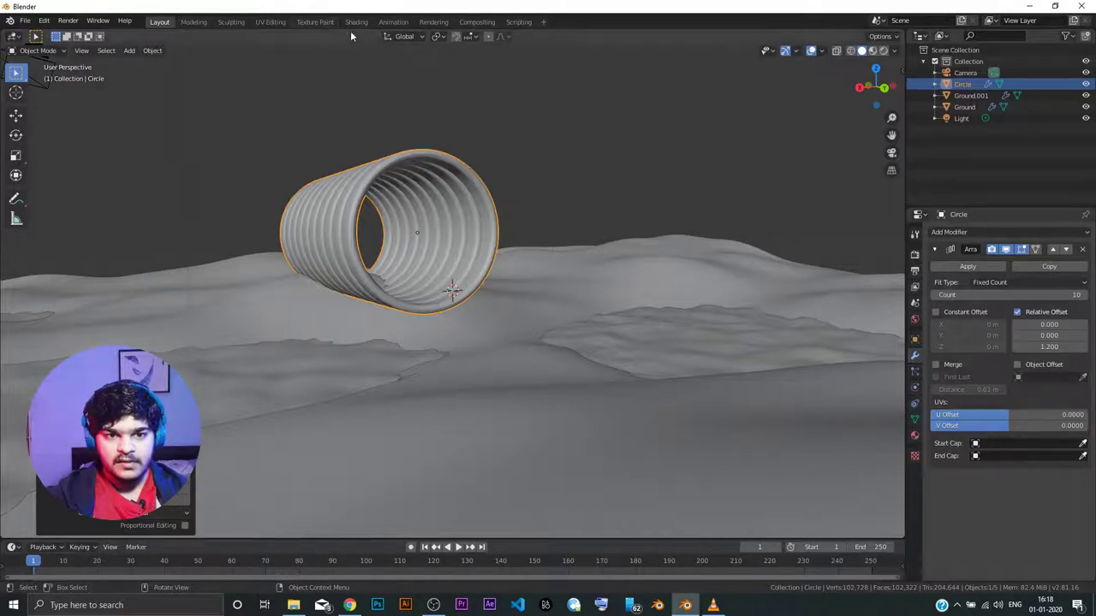
# Step: In the UV Editing workspace, unwrap the tube's end ring with Smart UV Project
pyautogui.click(269, 21)
pyautogui.keyDown('alt'); pyautogui.click(764, 302); pyautogui.keyUp('alt')
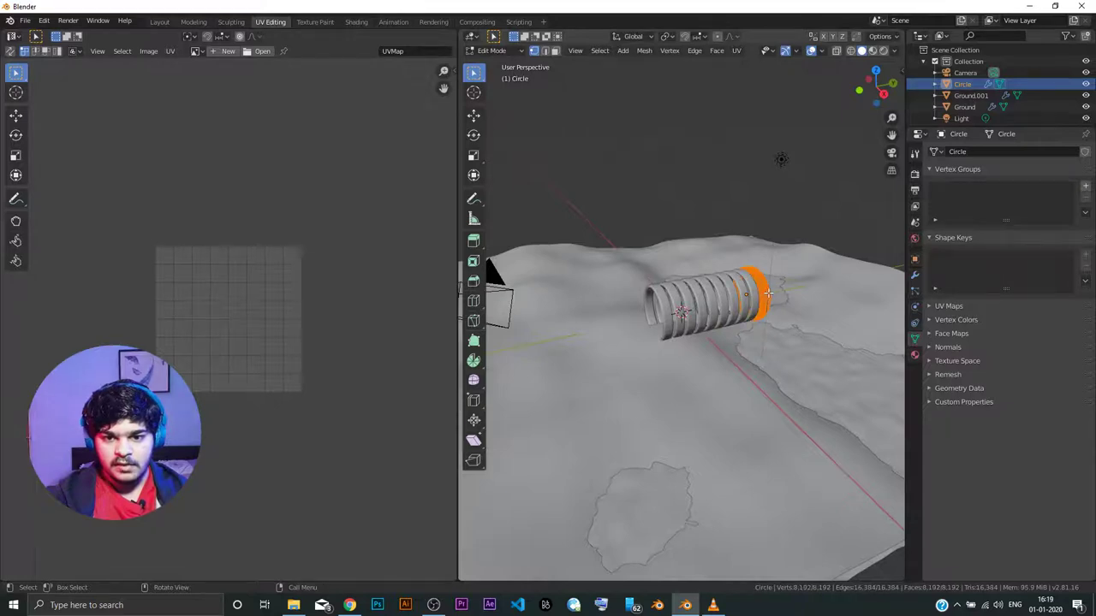
pyautogui.scroll(6, 768, 294)
pyautogui.moveTo(785, 282); pyautogui.dragTo(699, 272, button='middle')
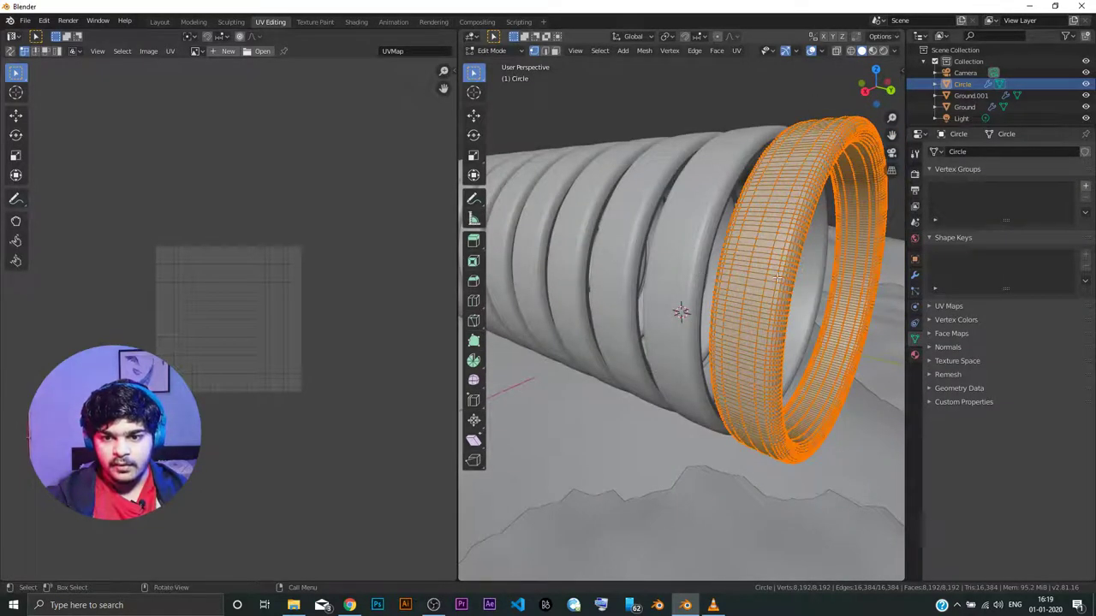
pyautogui.press('u')
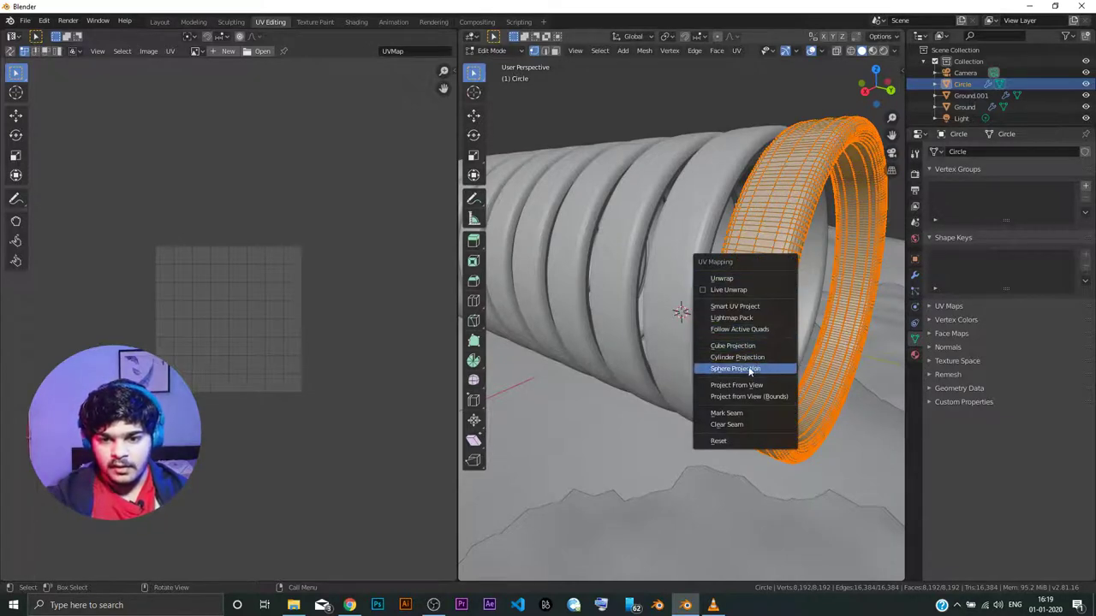
pyautogui.click(750, 313)
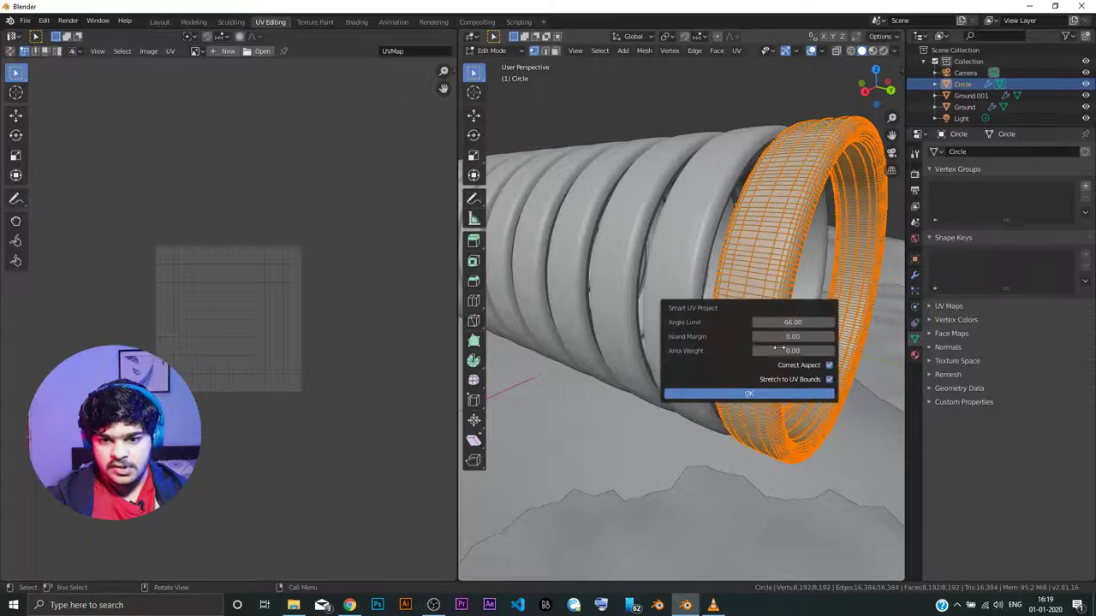
pyautogui.click(779, 393)
pyautogui.moveTo(769, 328); pyautogui.dragTo(737, 331, button='middle')
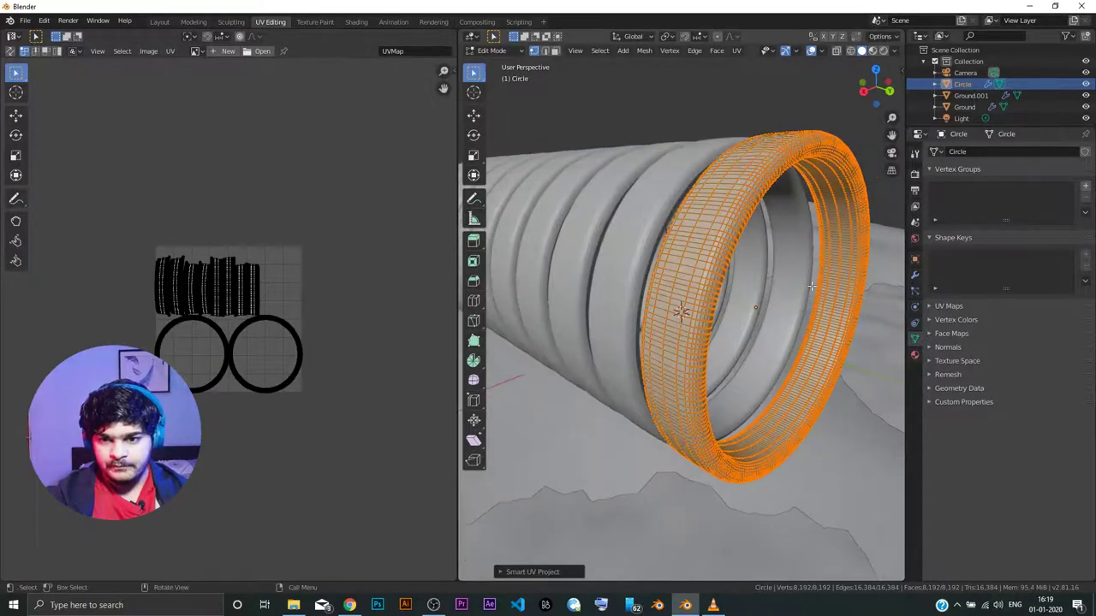
# Step: Create a new material for the tube and name it White
pyautogui.click(914, 355)
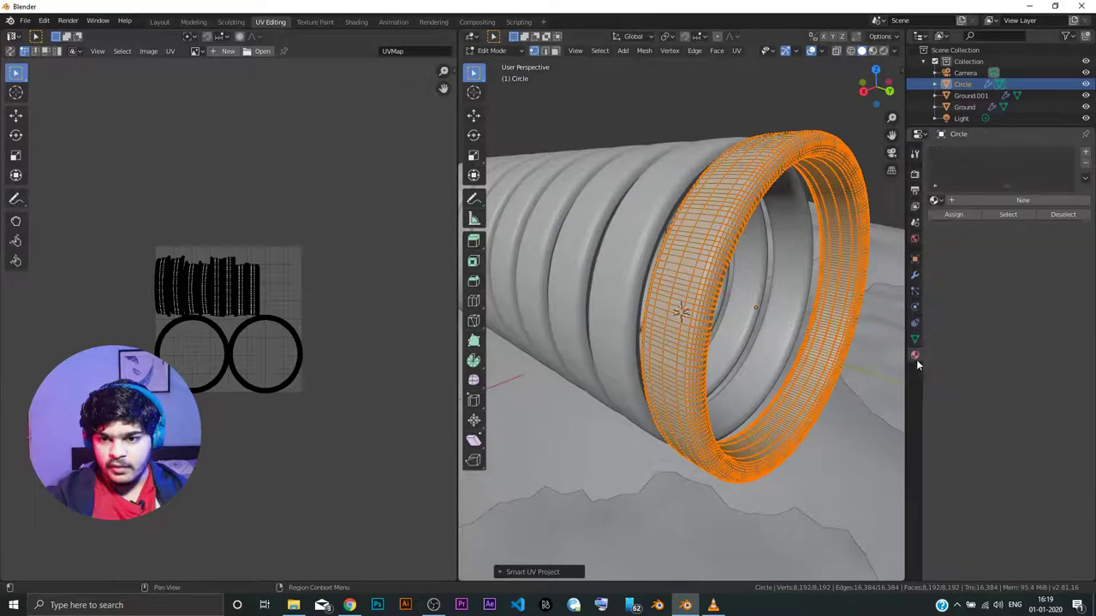
pyautogui.click(1034, 203)
pyautogui.doubleClick(969, 158)
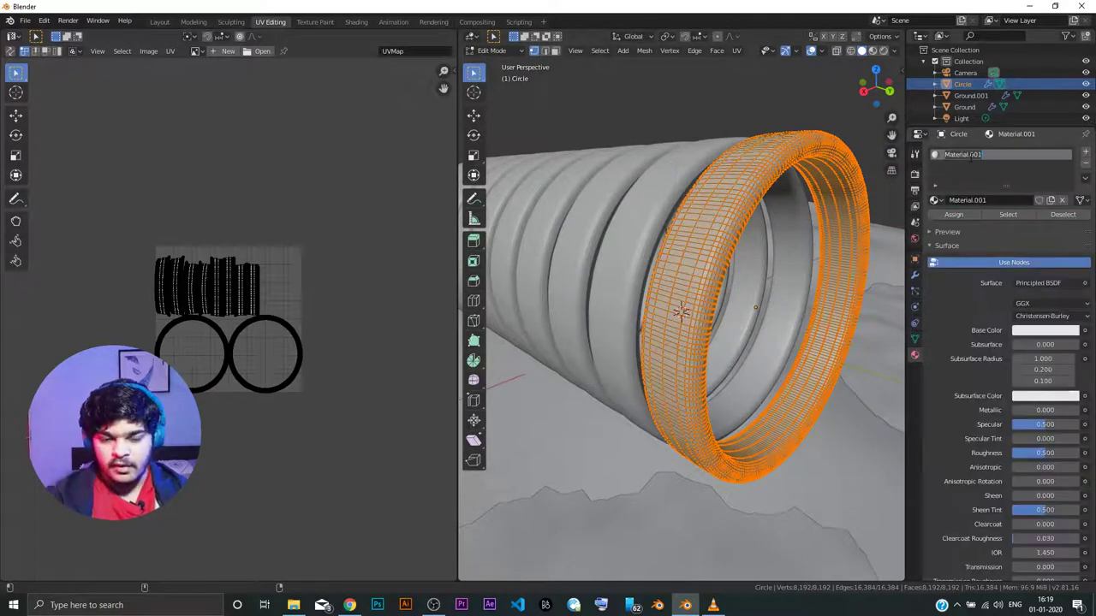
pyautogui.write('White')
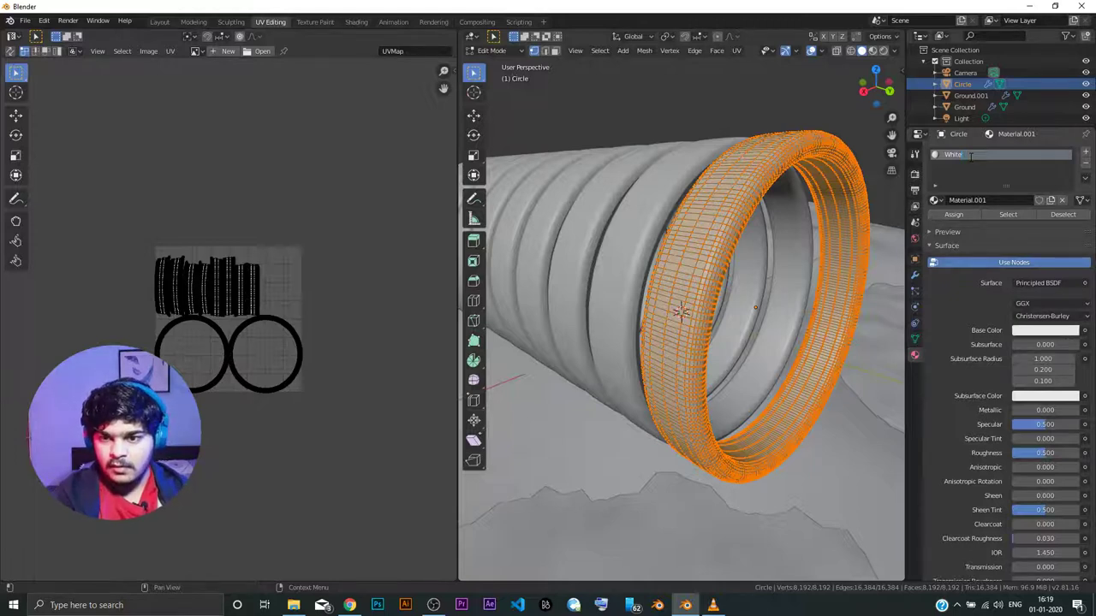
pyautogui.press('Return')
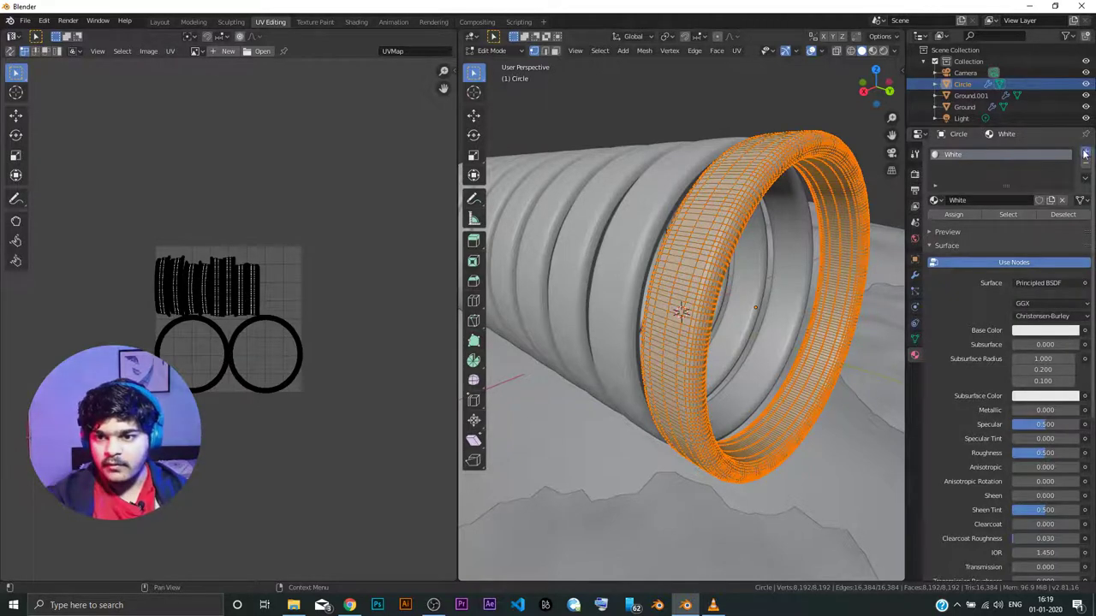
# Step: Add a second material slot with a new material named Emission
pyautogui.click(1085, 152)
pyautogui.click(988, 223)
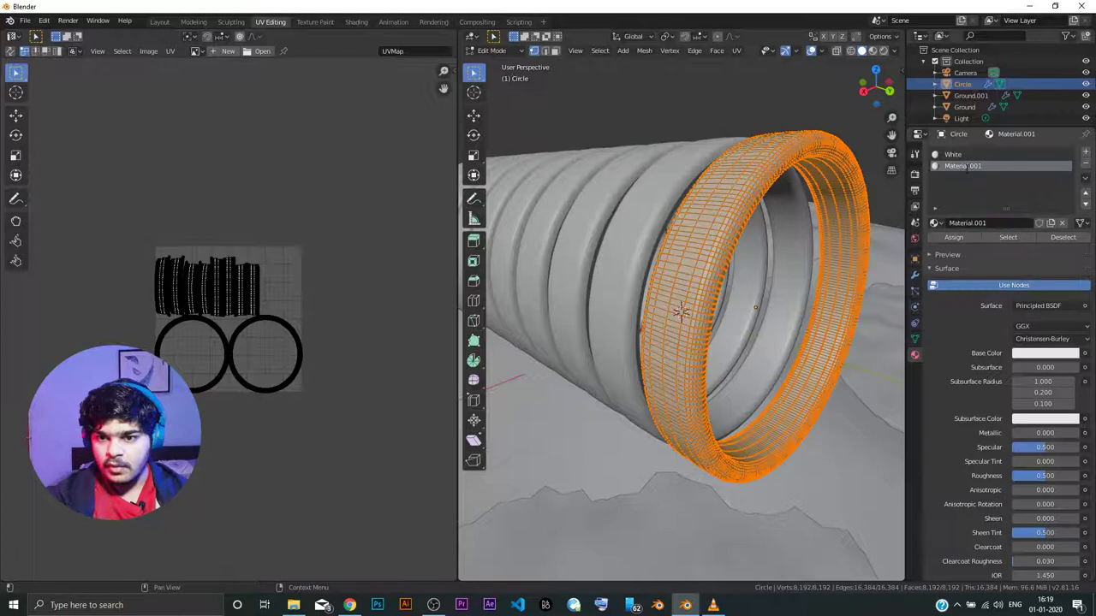
pyautogui.doubleClick(967, 166)
pyautogui.write('Em')
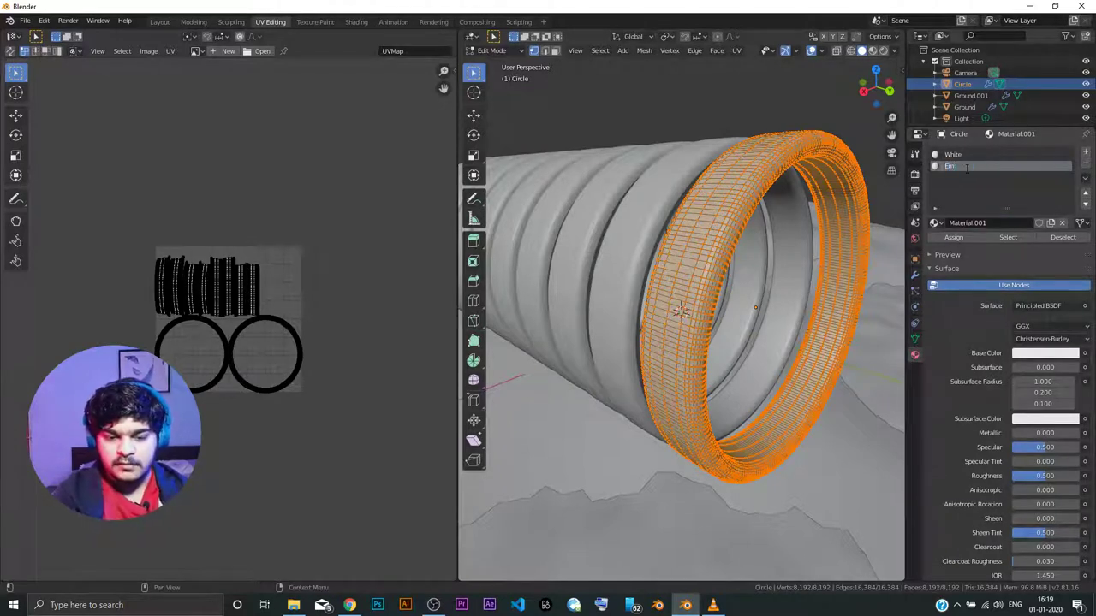
pyautogui.write('ission')
pyautogui.press('Return')
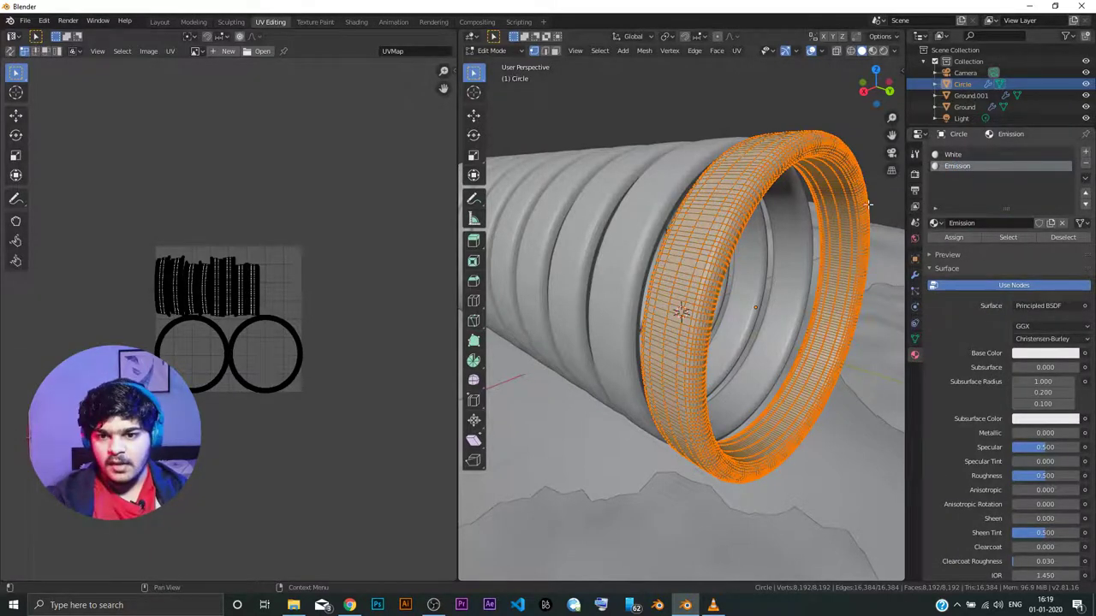
pyautogui.keyDown('alt'); pyautogui.click(842, 215); pyautogui.keyUp('alt')
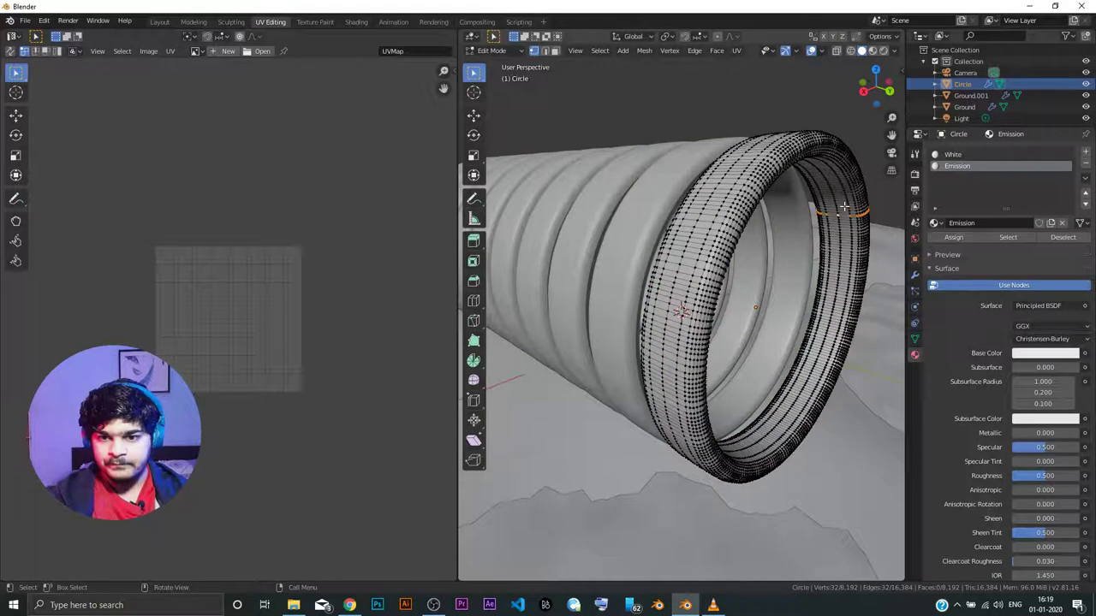
# Step: In face select mode, select the ring's inner band of face loops
pyautogui.moveTo(839, 202); pyautogui.dragTo(595, 85, button='middle')
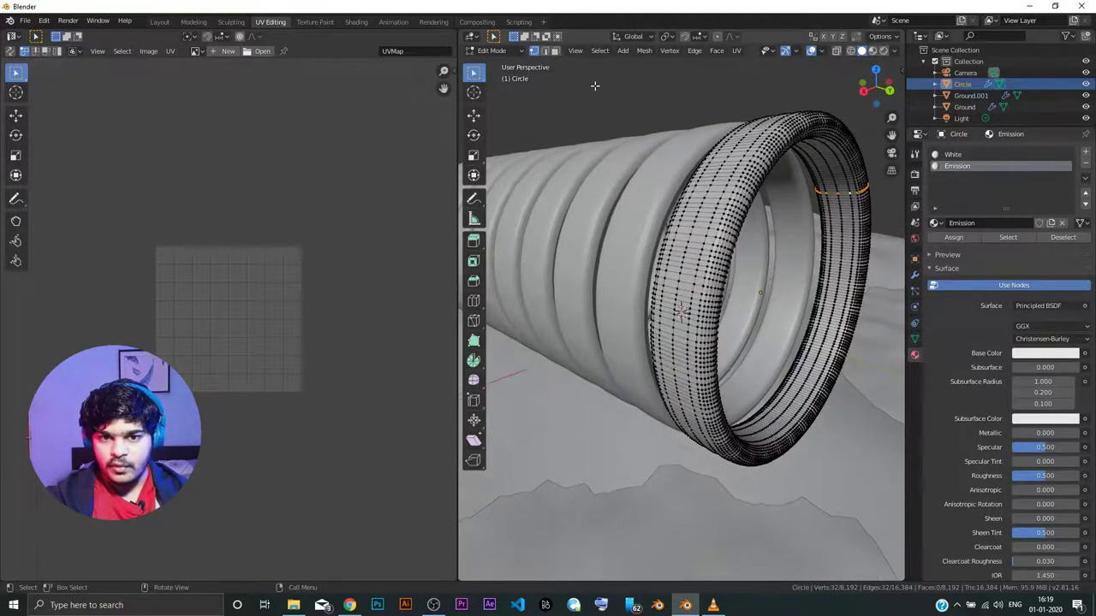
pyautogui.click(555, 50)
pyautogui.moveTo(702, 257); pyautogui.dragTo(897, 219, button='middle')
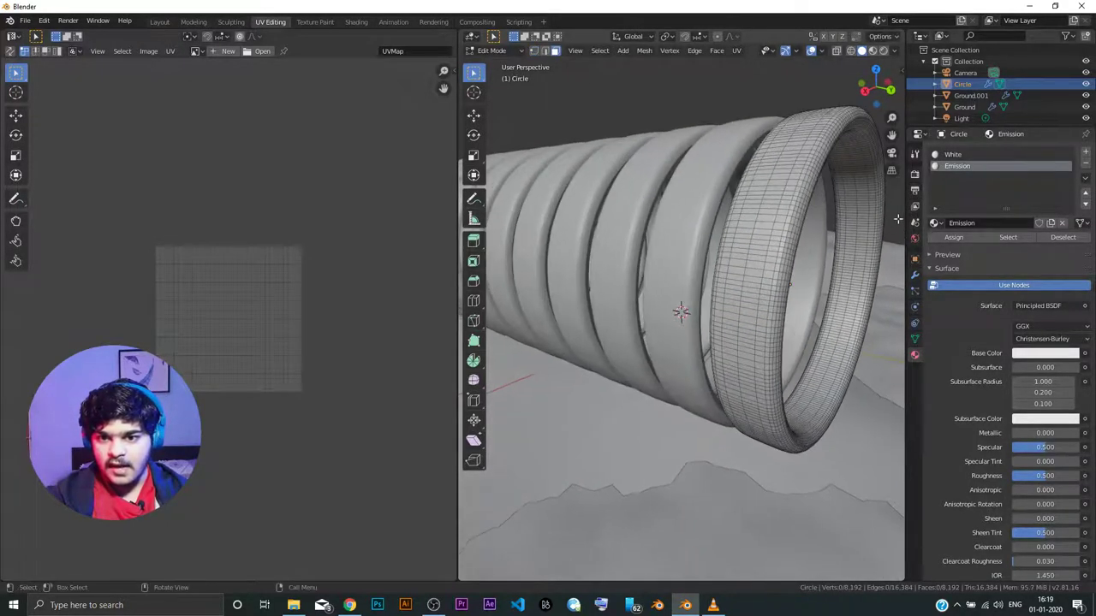
pyautogui.keyDown('alt'); pyautogui.click(852, 229); pyautogui.keyUp('alt')
pyautogui.click(851, 229)
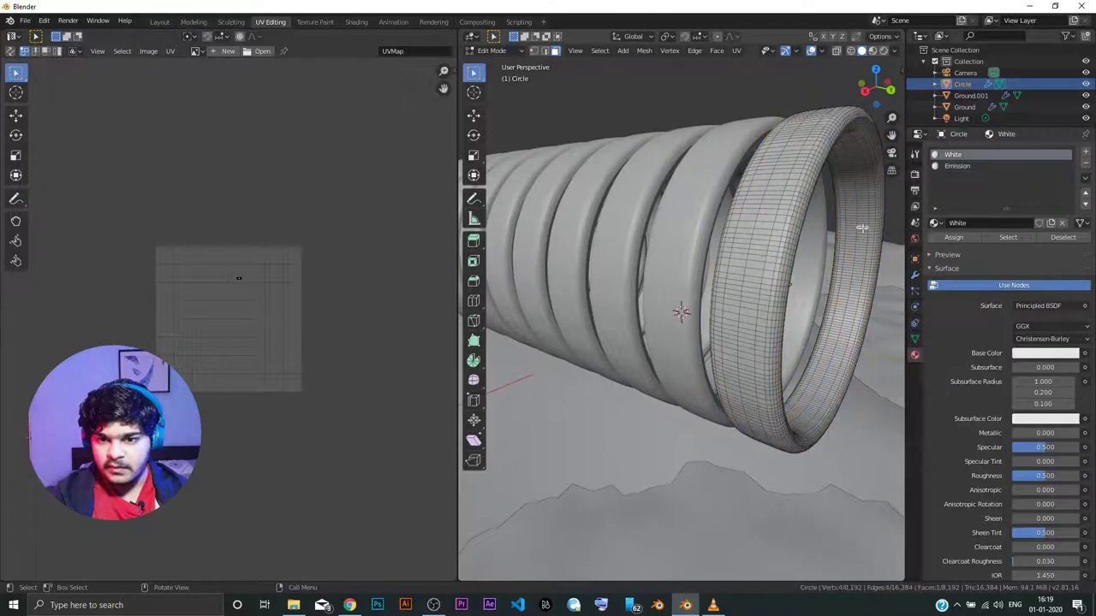
pyautogui.press('l')
pyautogui.click(850, 229)
pyautogui.keyDown('alt'); pyautogui.click(851, 226); pyautogui.keyUp('alt')
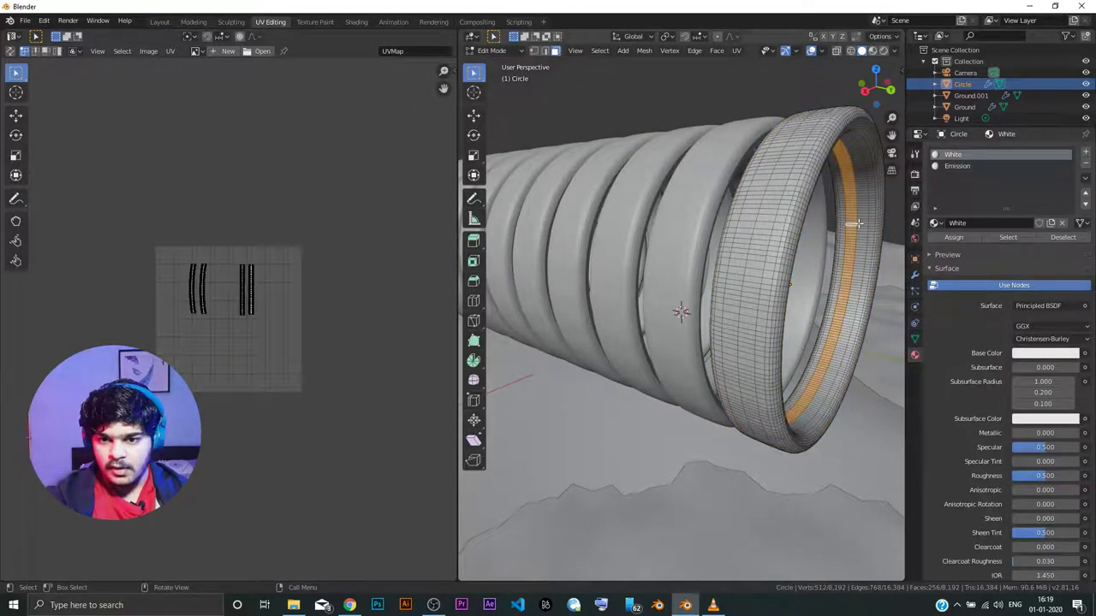
pyautogui.keyDown('alt'); pyautogui.keyDown('shift'); pyautogui.click(861, 222); pyautogui.keyUp('shift'); pyautogui.keyUp('alt')
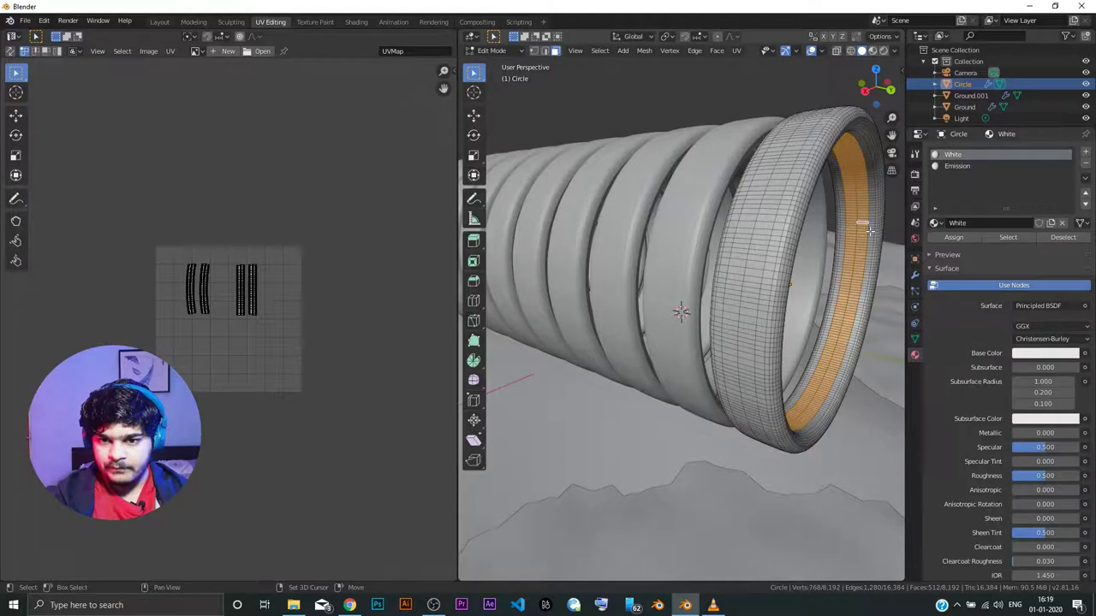
pyautogui.moveTo(869, 230); pyautogui.dragTo(854, 269, button='middle')
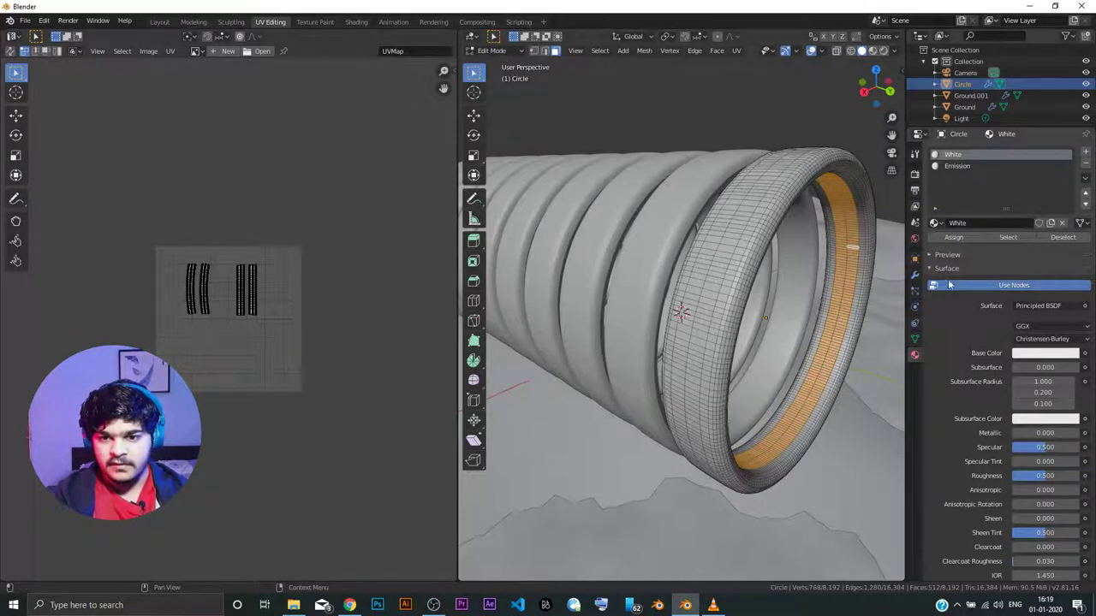
# Step: Assign the Emission material to the selected faces and verify with Deselect/Select
pyautogui.click(957, 166)
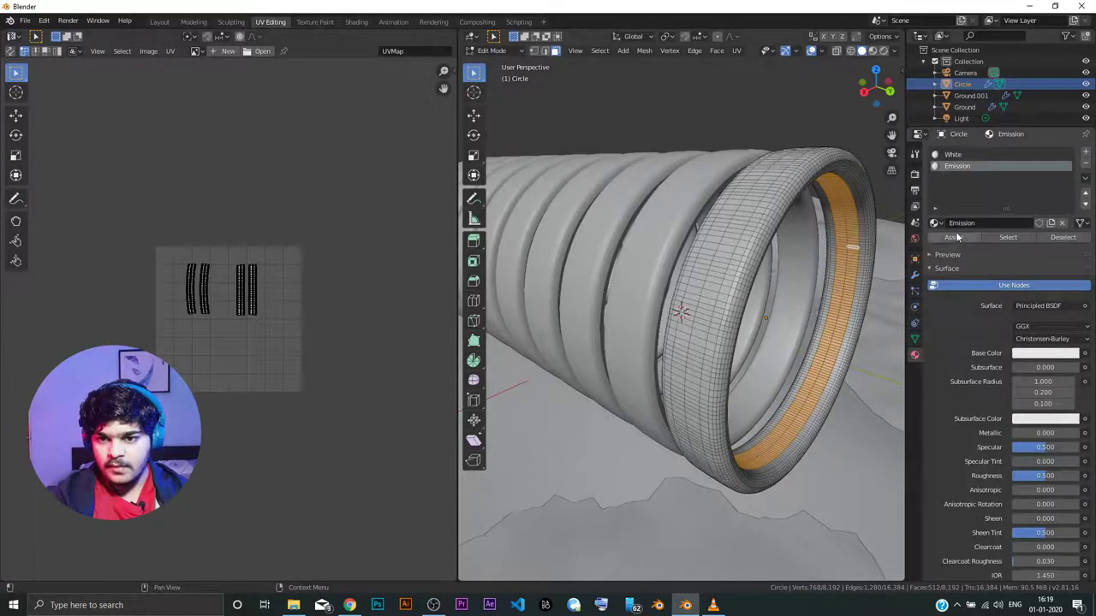
pyautogui.click(956, 238)
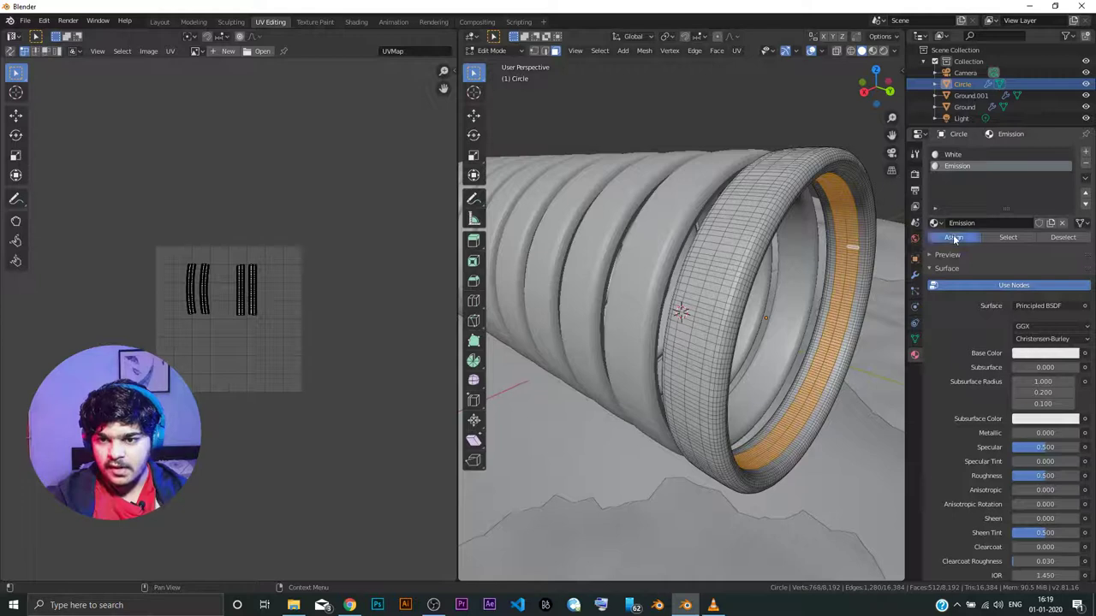
pyautogui.click(1046, 237)
pyautogui.click(1014, 236)
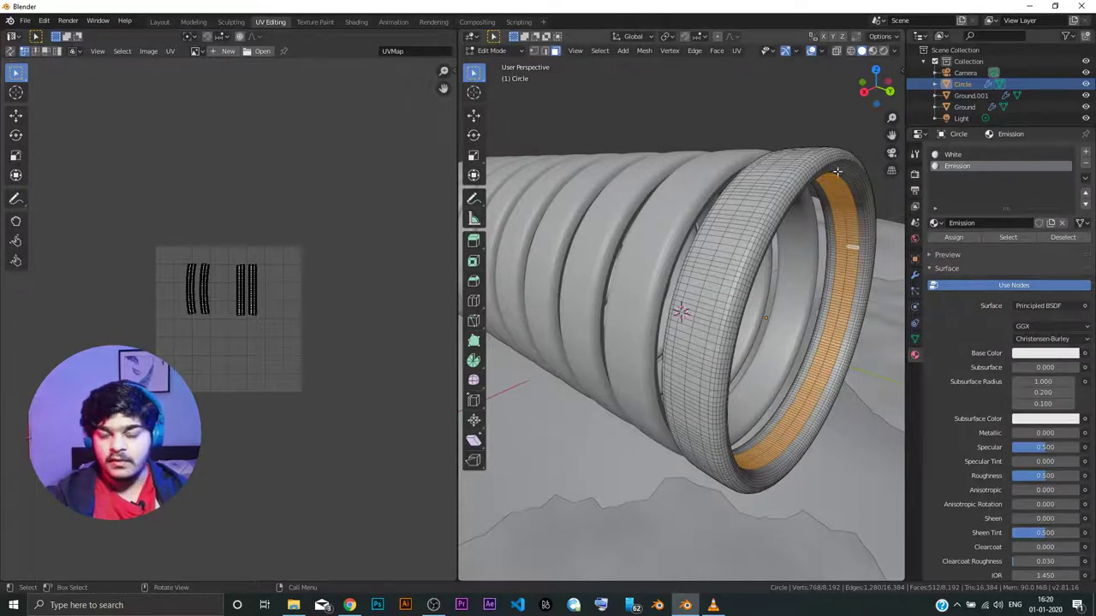
# Step: In the Shading workspace, replace the Principled BSDF with an Emission node wired to Surface
pyautogui.click(356, 22)
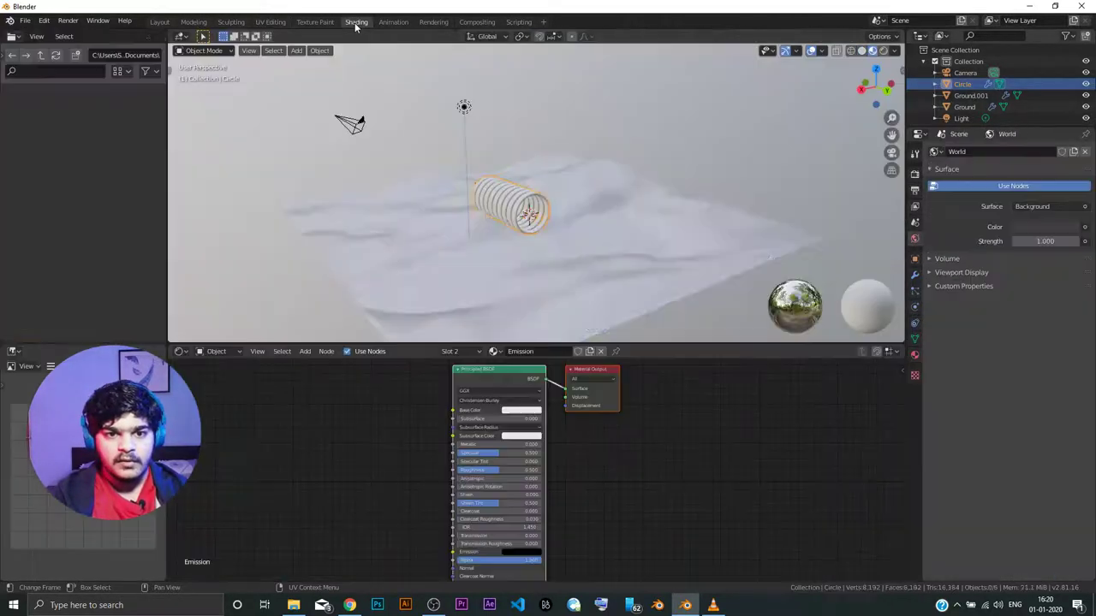
pyautogui.moveTo(519, 338); pyautogui.dragTo(519, 244, button='middle')
pyautogui.click(495, 368)
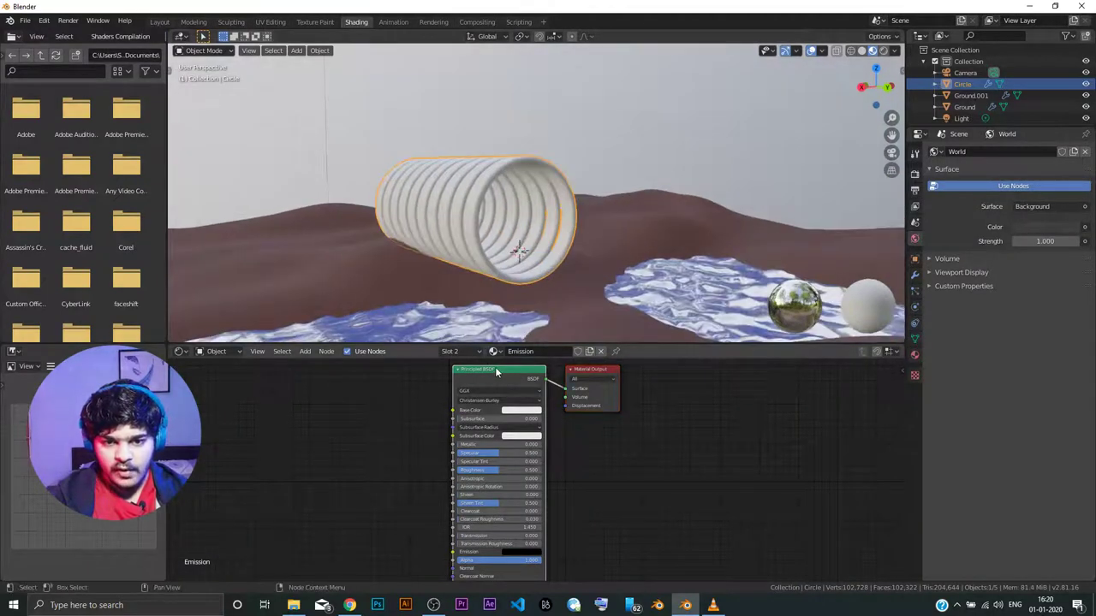
pyautogui.press('x')
pyautogui.hotkey('shift', 'a')
pyautogui.click(495, 366)
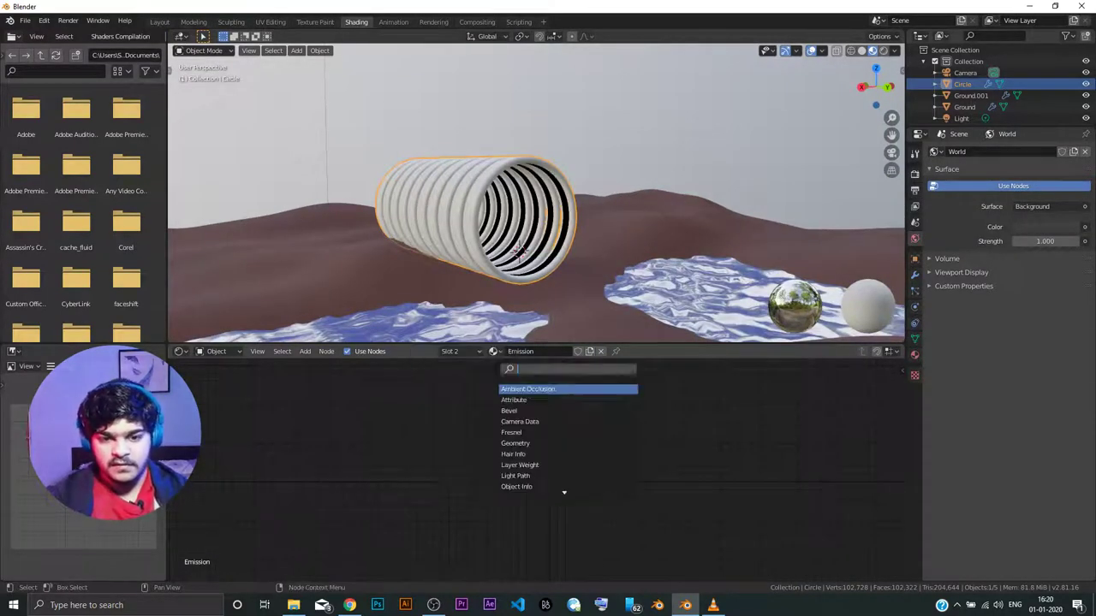
pyautogui.write('em')
pyautogui.press('Return')
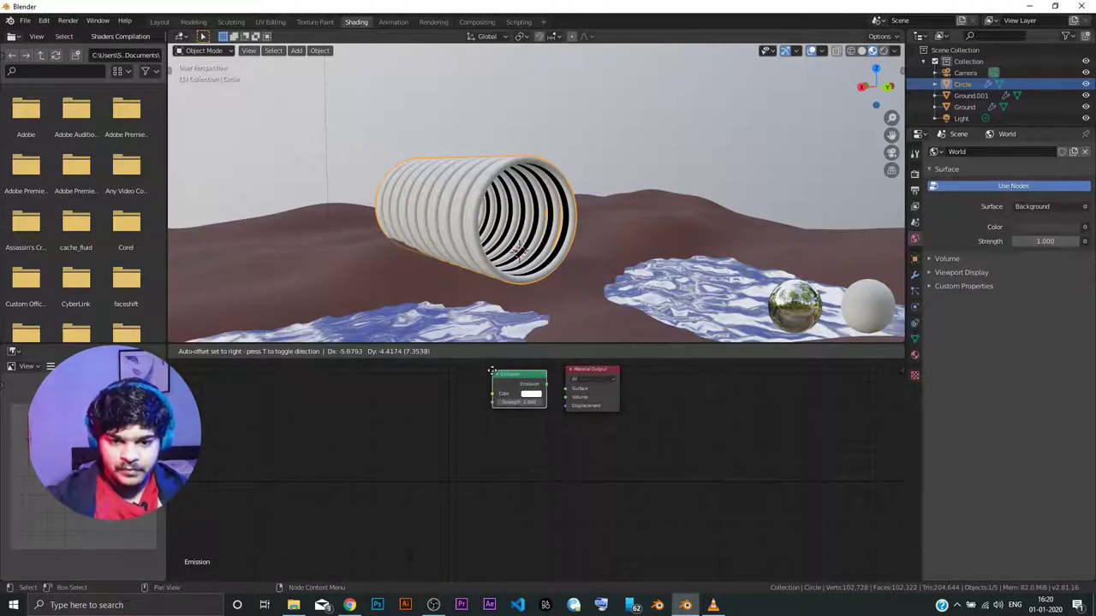
pyautogui.moveTo(525, 394); pyautogui.dragTo(569, 389)
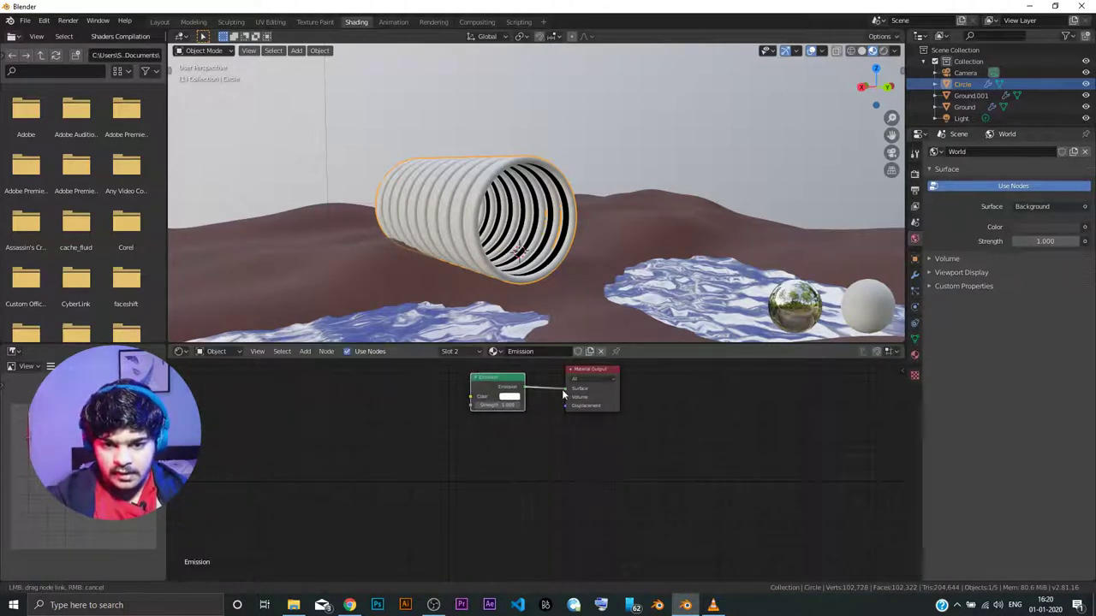
# Step: Give the Emission node a blue-purple colour and strength 12, then raise it higher
pyautogui.click(509, 398)
pyautogui.click(546, 305)
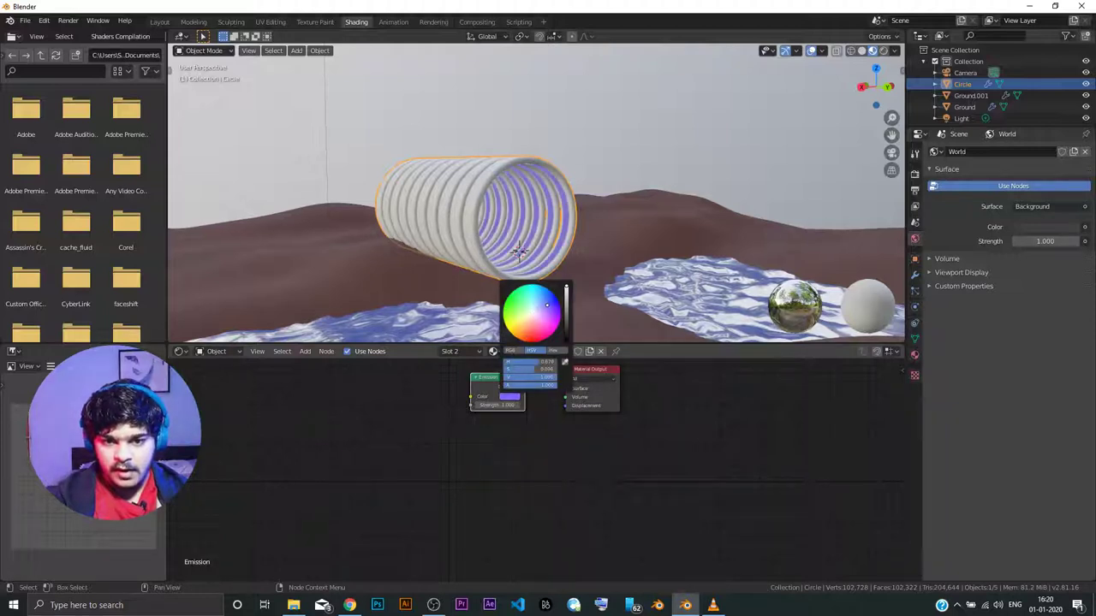
pyautogui.moveTo(546, 305); pyautogui.dragTo(549, 303)
pyautogui.click(493, 406)
pyautogui.write('12')
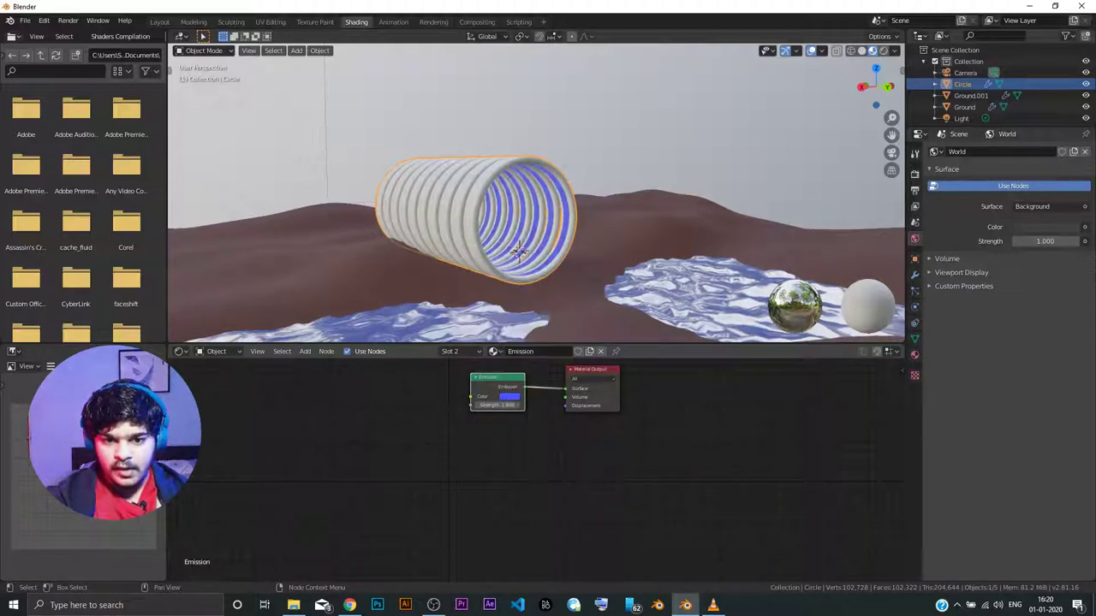
pyautogui.press('Return')
pyautogui.moveTo(496, 405); pyautogui.dragTo(522, 405)
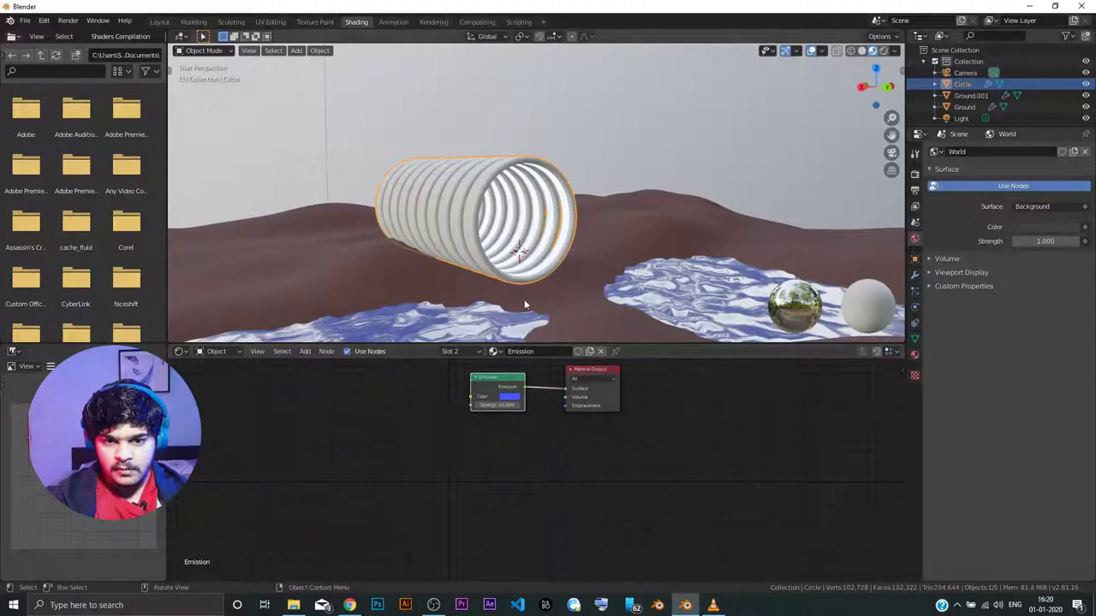
# Step: Switch the viewport to Rendered shading and lower the emission strength
pyautogui.press('z')
pyautogui.click(475, 165)
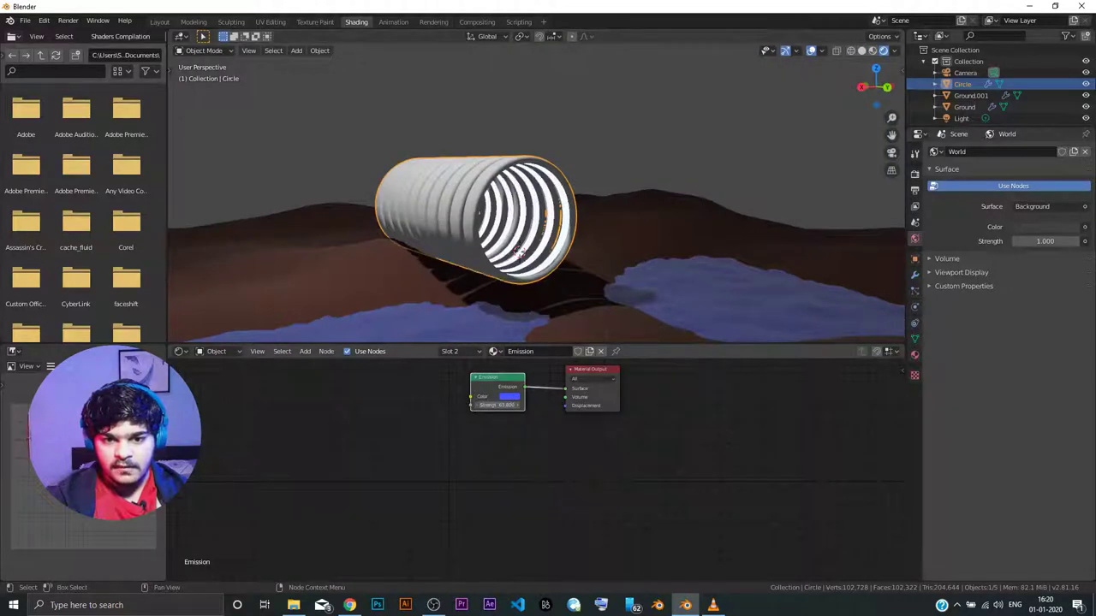
pyautogui.moveTo(497, 405); pyautogui.dragTo(458, 405)
# Step: Delete the scene's light
pyautogui.scroll(-5, 426, 226)
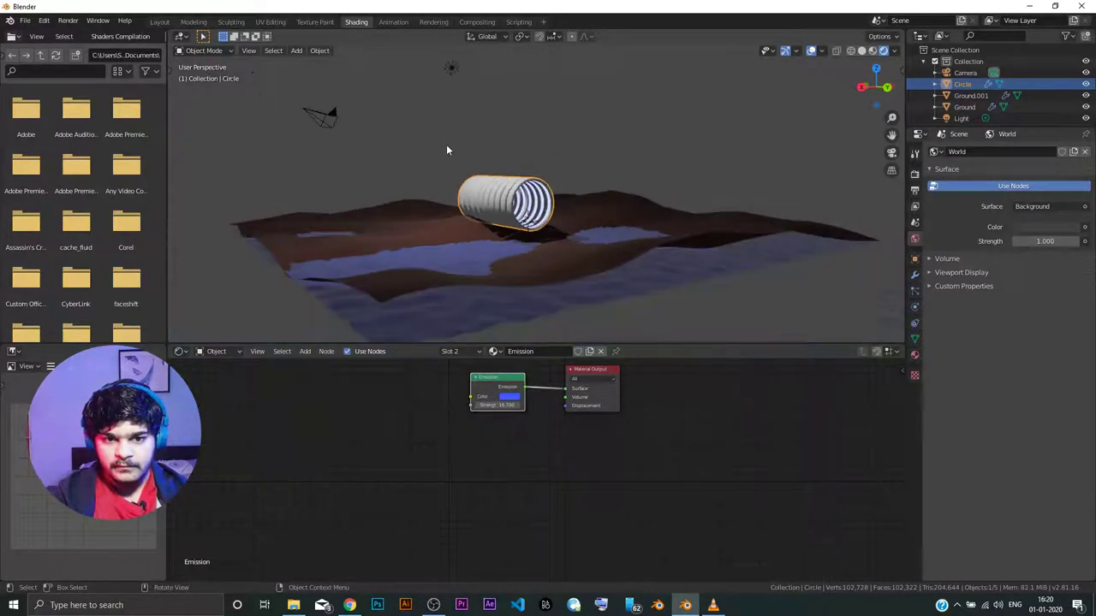
pyautogui.click(451, 70)
pyautogui.press('Delete')
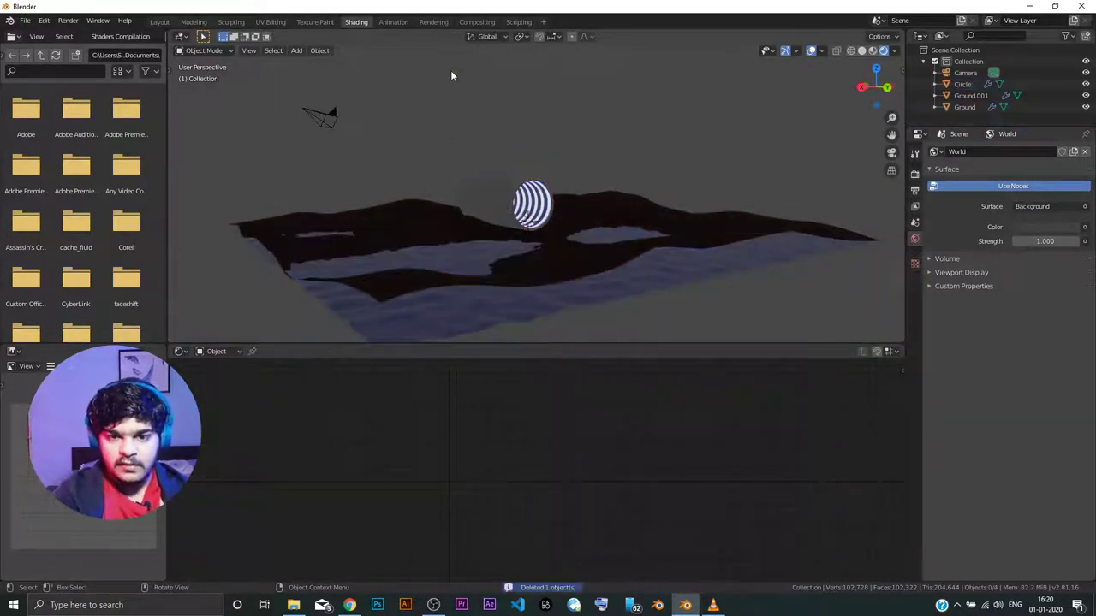
# Step: Set the World background colour to a dark navy blue
pyautogui.scroll(6, 508, 186)
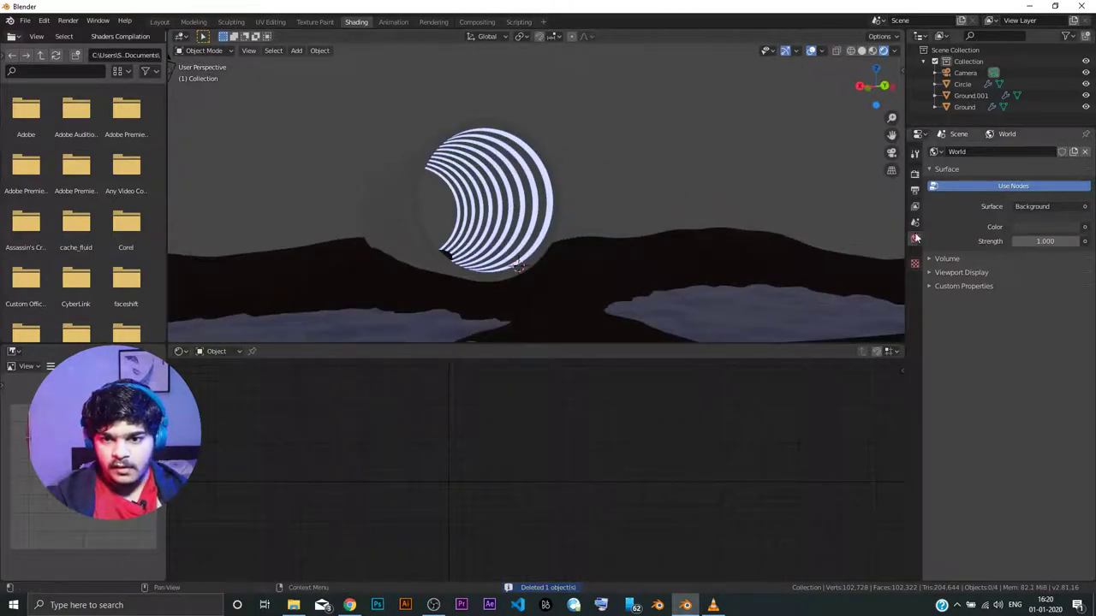
pyautogui.click(1037, 228)
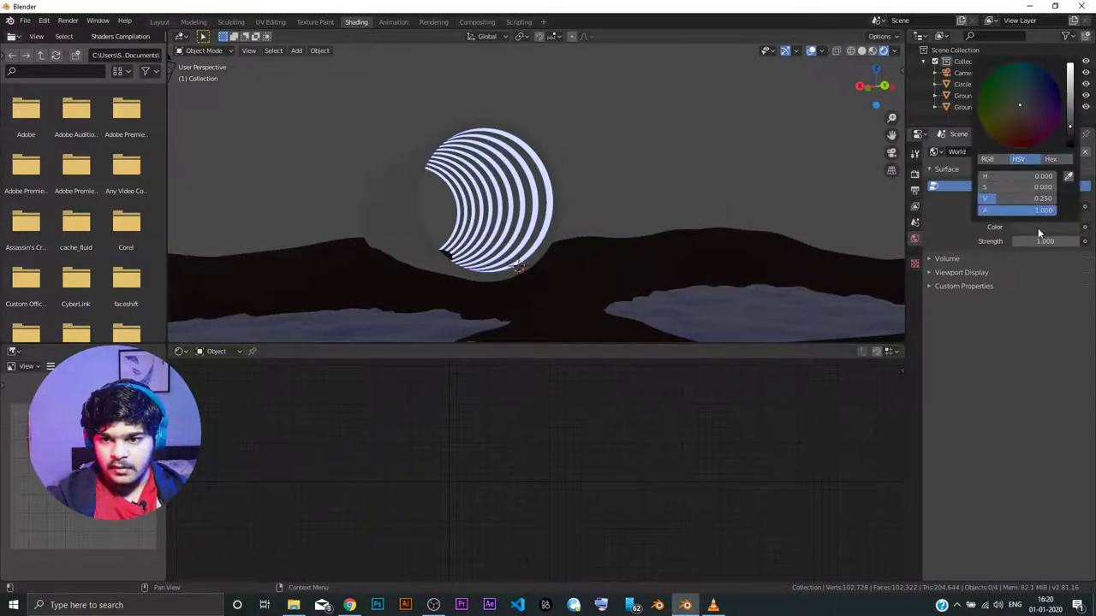
pyautogui.moveTo(1062, 123)
pyautogui.mouseDown()
pyautogui.moveTo(1068, 116)
pyautogui.moveTo(1069, 135)
pyautogui.mouseUp()
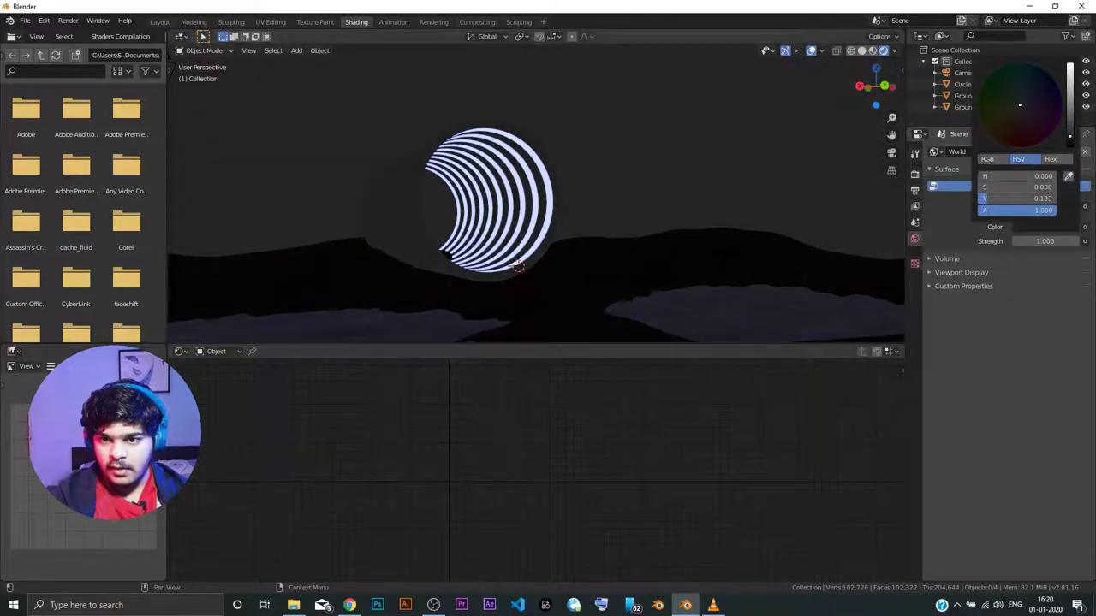
pyautogui.moveTo(1019, 105); pyautogui.dragTo(1038, 95)
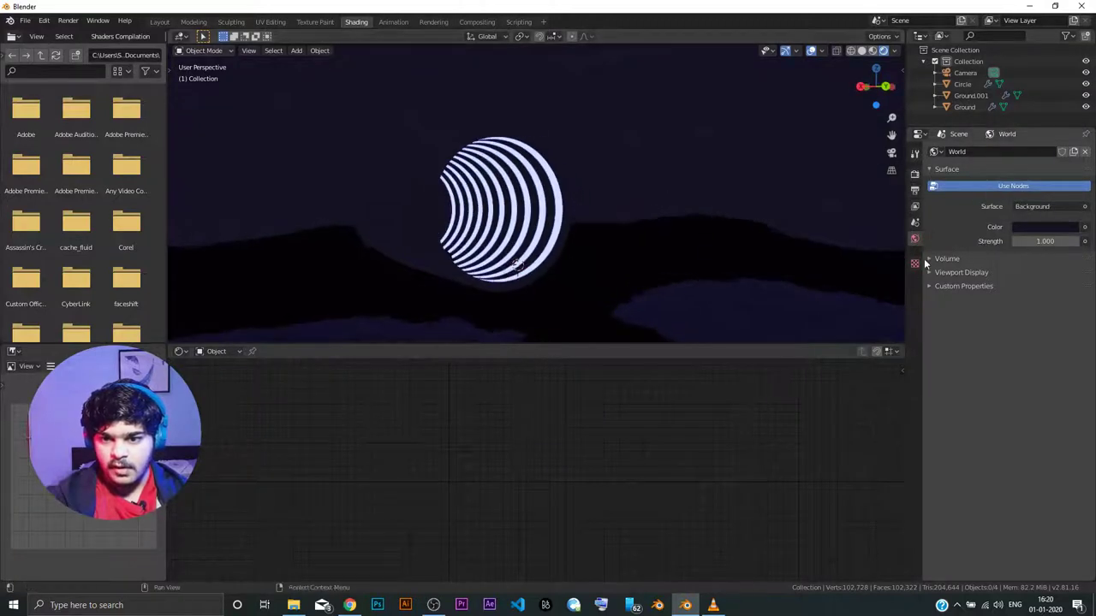
# Step: Enable Bloom in the Eevee render settings so the ring glows
pyautogui.click(914, 173)
pyautogui.click(939, 243)
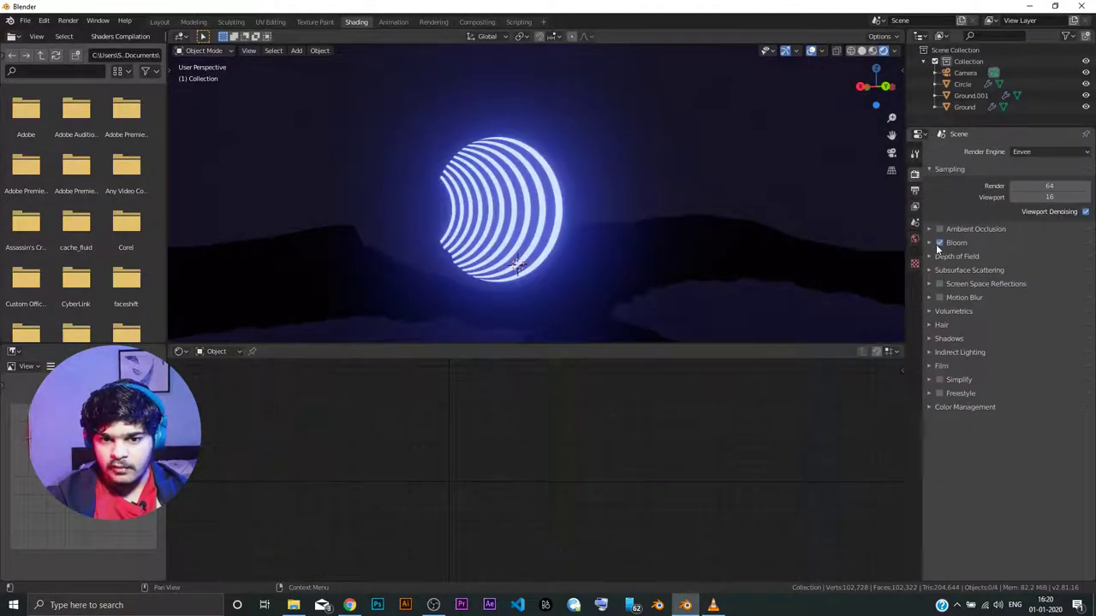
pyautogui.moveTo(613, 223)
pyautogui.mouseDown(button='middle')
pyautogui.moveTo(582, 234)
pyautogui.moveTo(609, 228)
pyautogui.moveTo(600, 232)
pyautogui.mouseUp(button='middle')
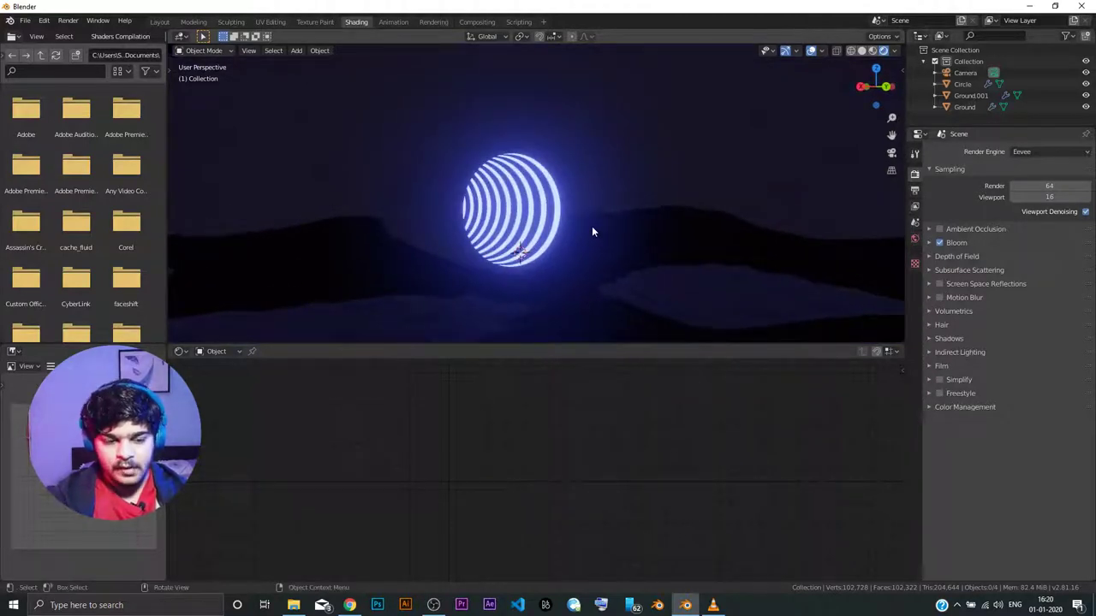
# Step: Check the blue halo in Layout's Rendered view, then select Circle and return to Shading
pyautogui.click(159, 21)
pyautogui.press('z')
pyautogui.click(446, 160)
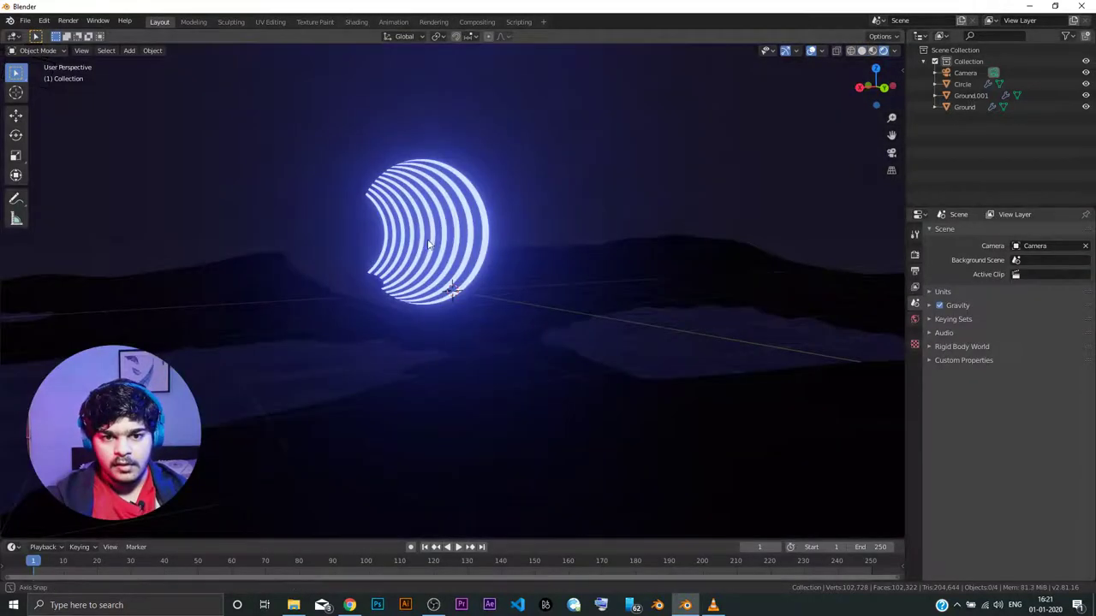
pyautogui.moveTo(440, 261); pyautogui.dragTo(400, 254, button='middle')
pyautogui.click(348, 231)
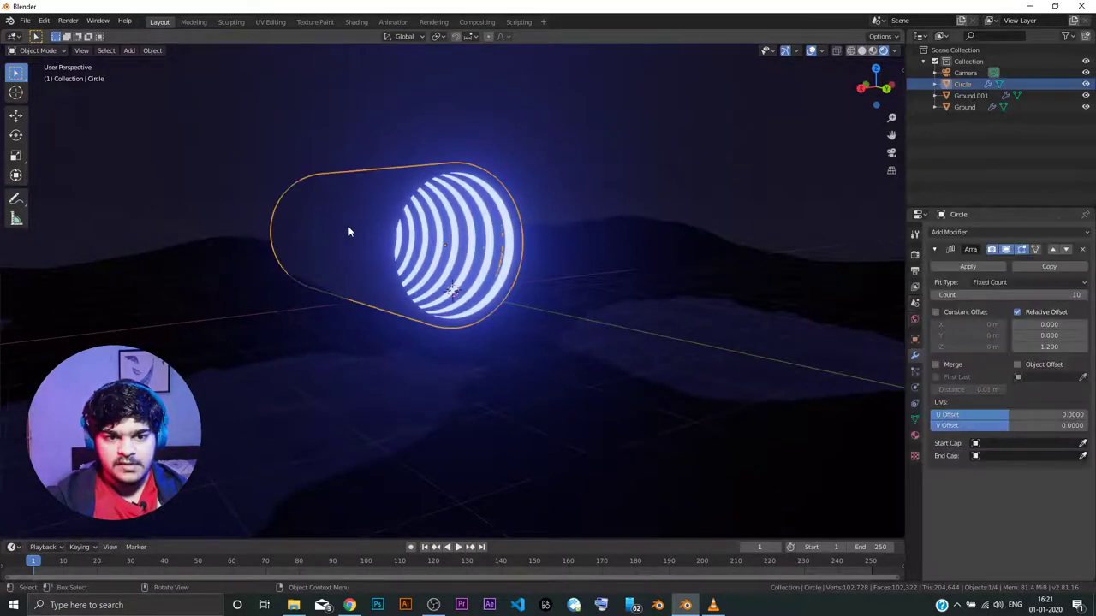
pyautogui.click(356, 22)
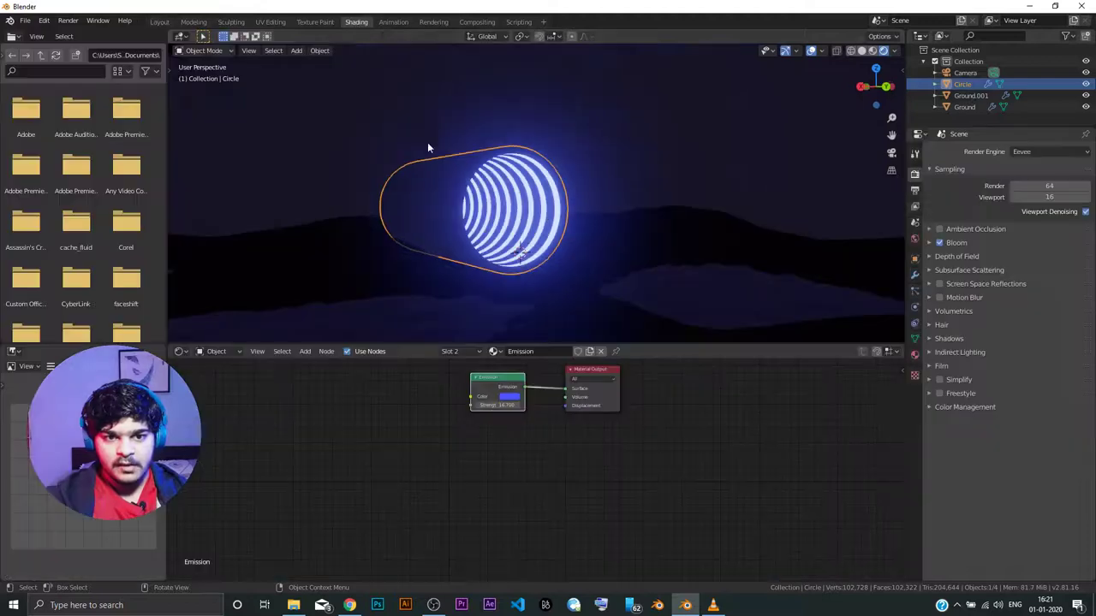
# Step: Assign the White material to the ring
pyautogui.click(493, 351)
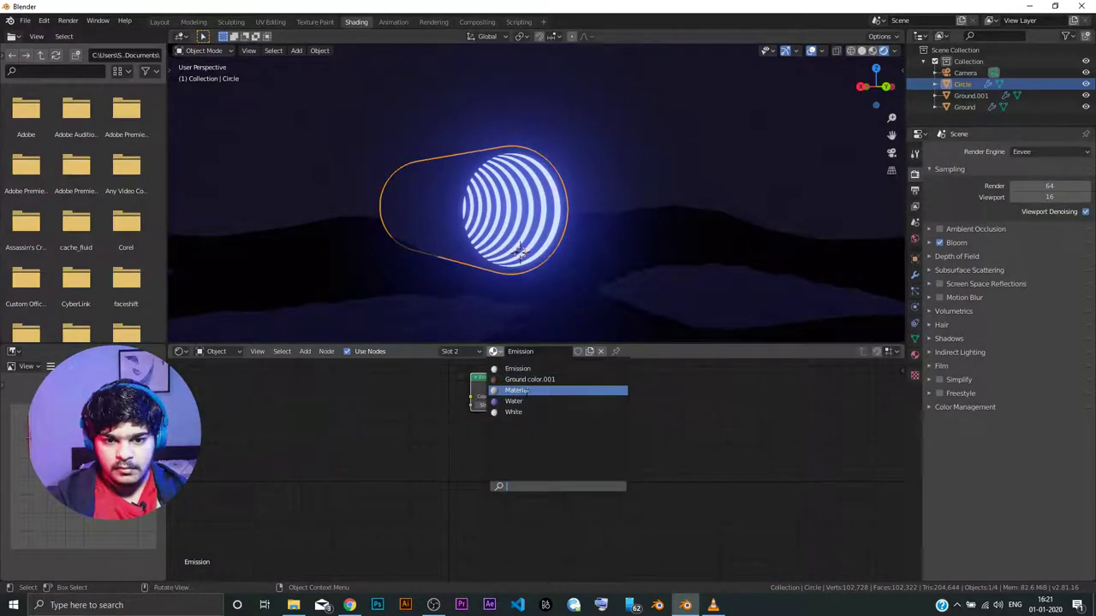
pyautogui.click(518, 412)
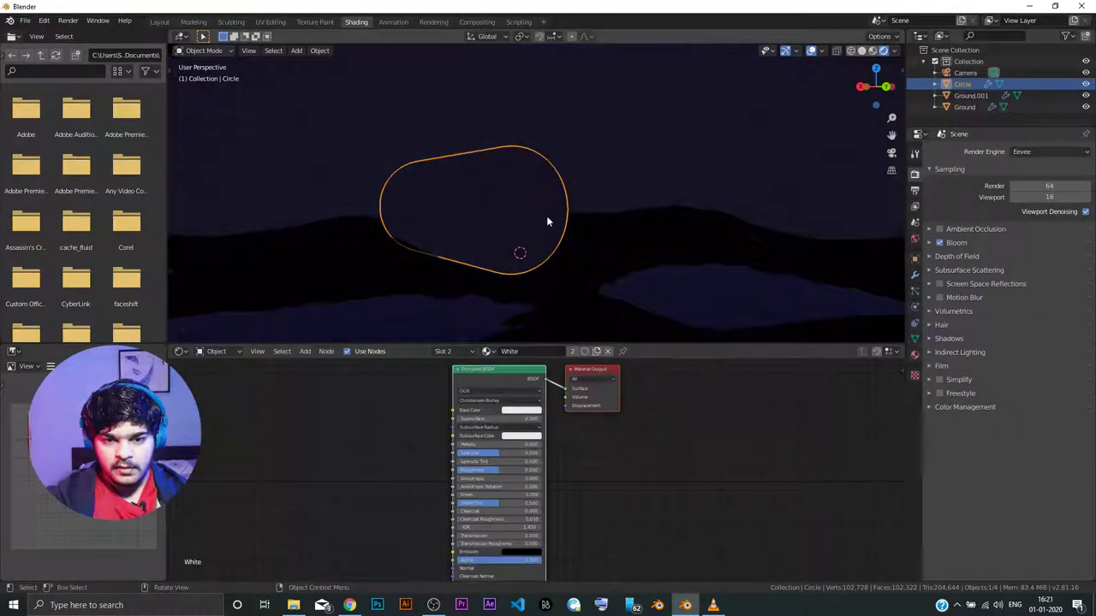
pyautogui.moveTo(617, 225); pyautogui.dragTo(594, 222, button='middle')
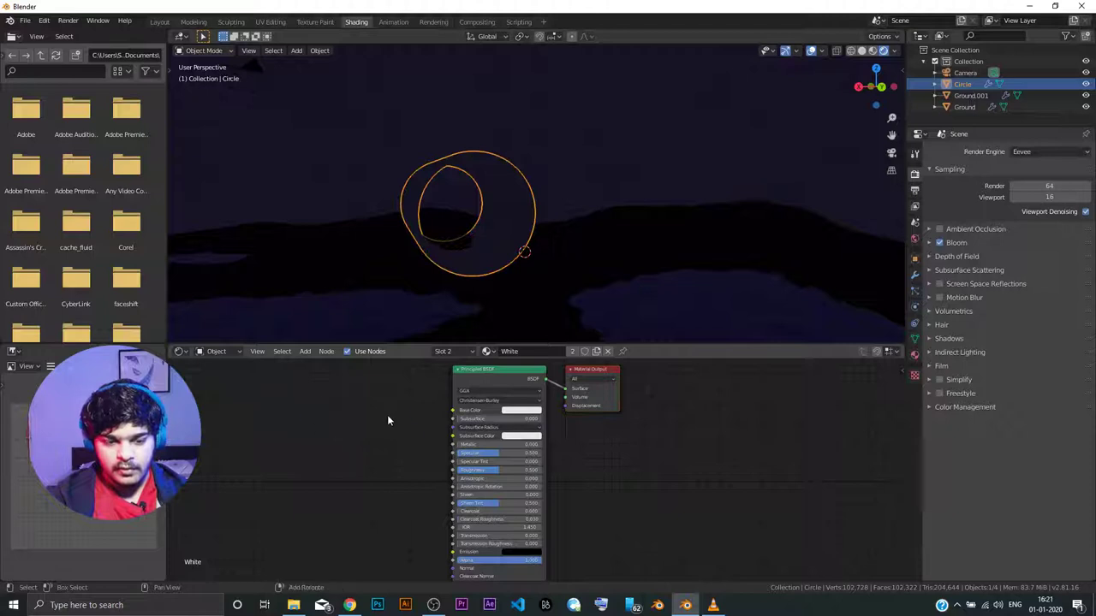
# Step: Add a Noise Texture node and connect its Fac output into the shader
pyautogui.hotkey('shift', 'a')
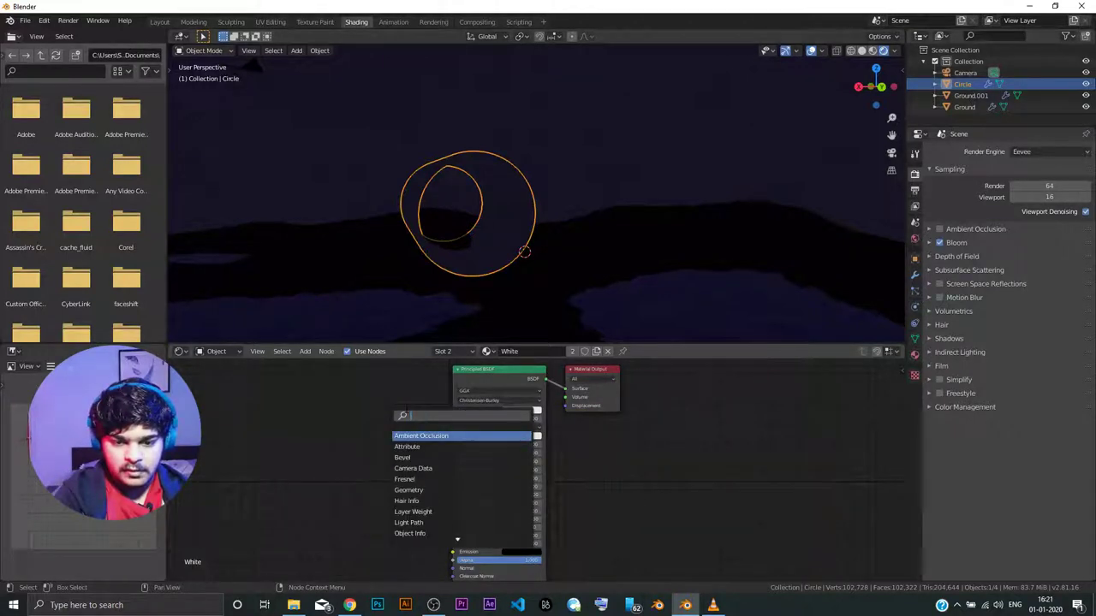
pyautogui.write('noise')
pyautogui.press('Return')
pyautogui.click(275, 389)
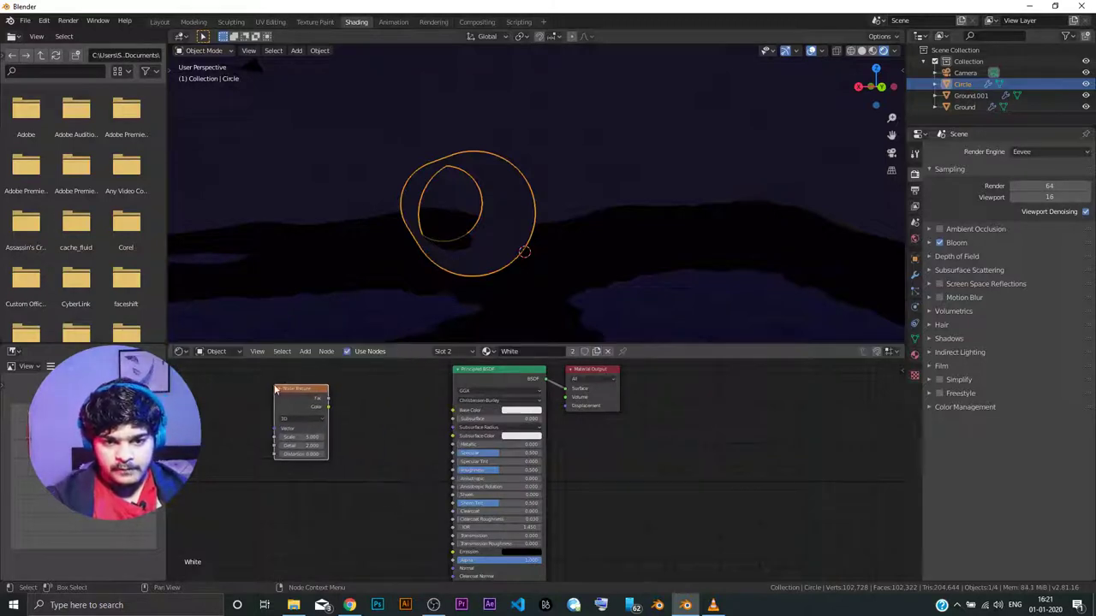
pyautogui.hotkey('shift', 'a')
pyautogui.click(329, 398)
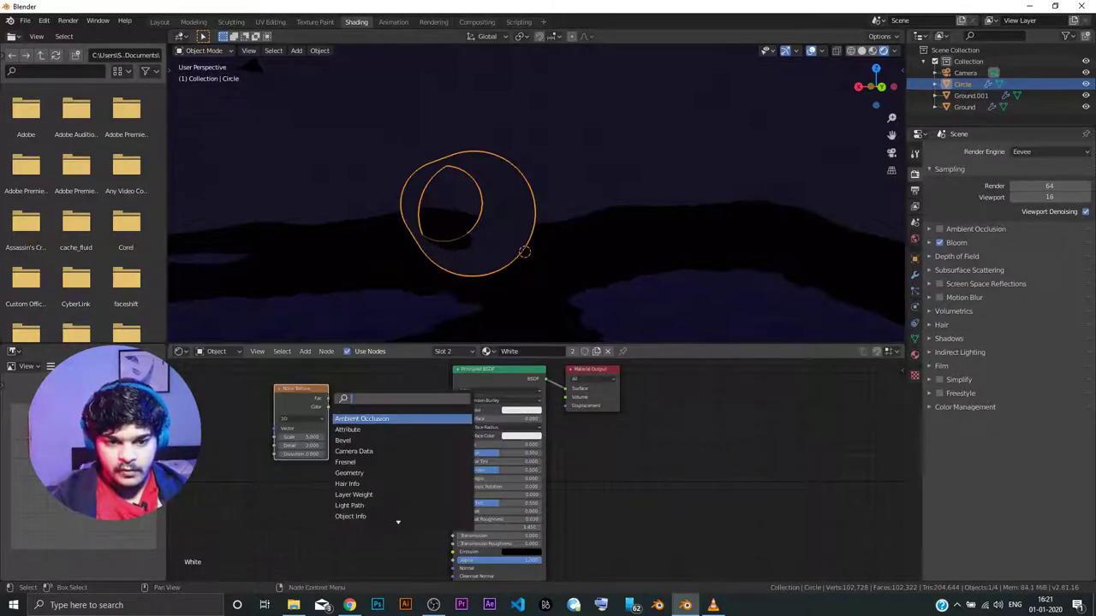
pyautogui.write('co')
pyautogui.press('BackSpace')
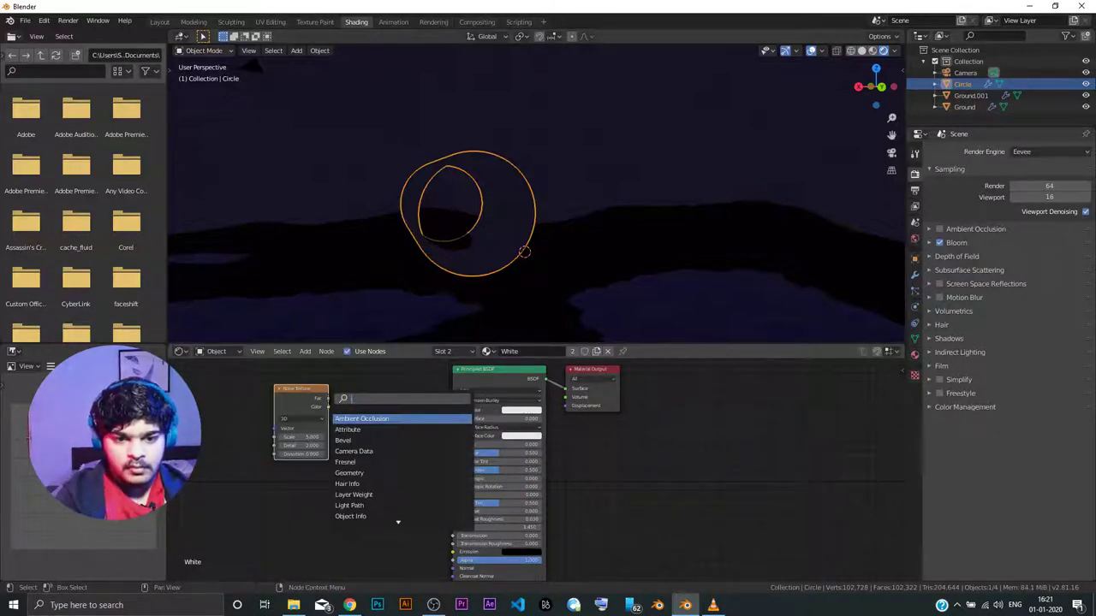
pyautogui.press('Escape')
pyautogui.moveTo(328, 399); pyautogui.dragTo(453, 411)
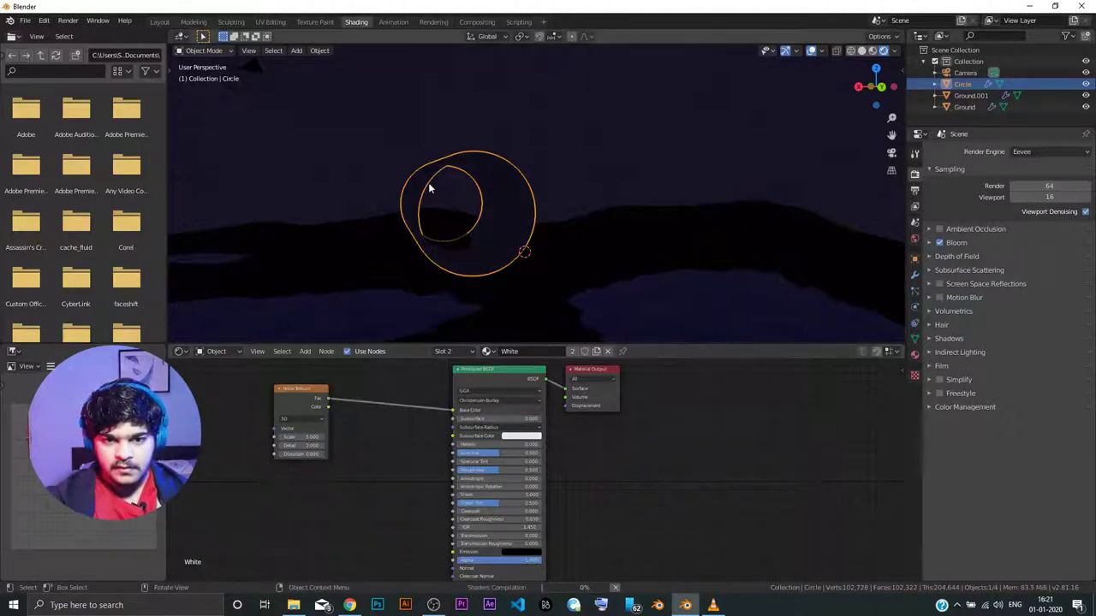
# Step: Switch the viewport to Material Preview shading to see the coil's materials
pyautogui.press('z')
pyautogui.click(467, 257)
pyautogui.moveTo(466, 256)
pyautogui.mouseDown(button='middle')
pyautogui.moveTo(513, 248)
pyautogui.moveTo(518, 261)
pyautogui.mouseUp(button='middle')
pyautogui.scroll(3, 518, 261)
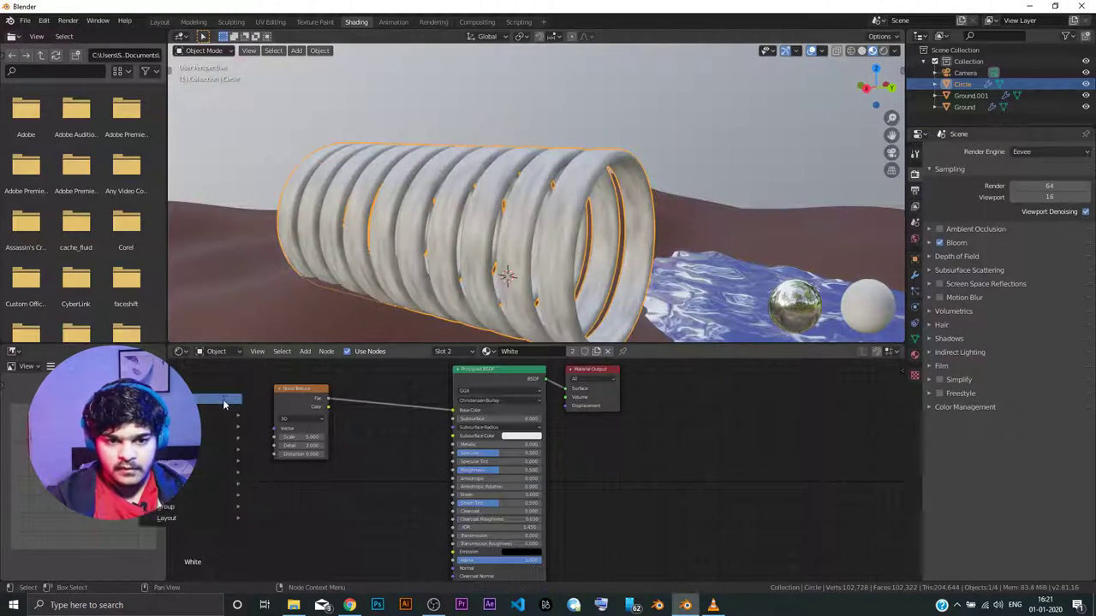
# Step: Add a Texture Coordinate node and link its Object output to the Noise Texture Vector
pyautogui.hotkey('shift', 'a')
pyautogui.write('texture')
pyautogui.press('Return')
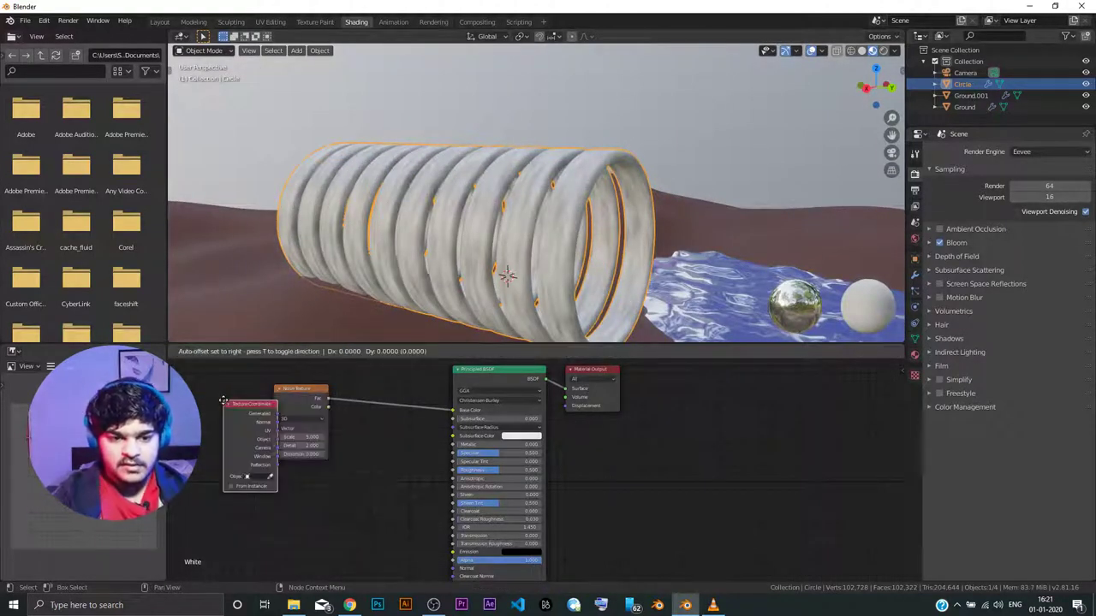
pyautogui.click(257, 435)
pyautogui.moveTo(237, 433); pyautogui.dragTo(275, 429)
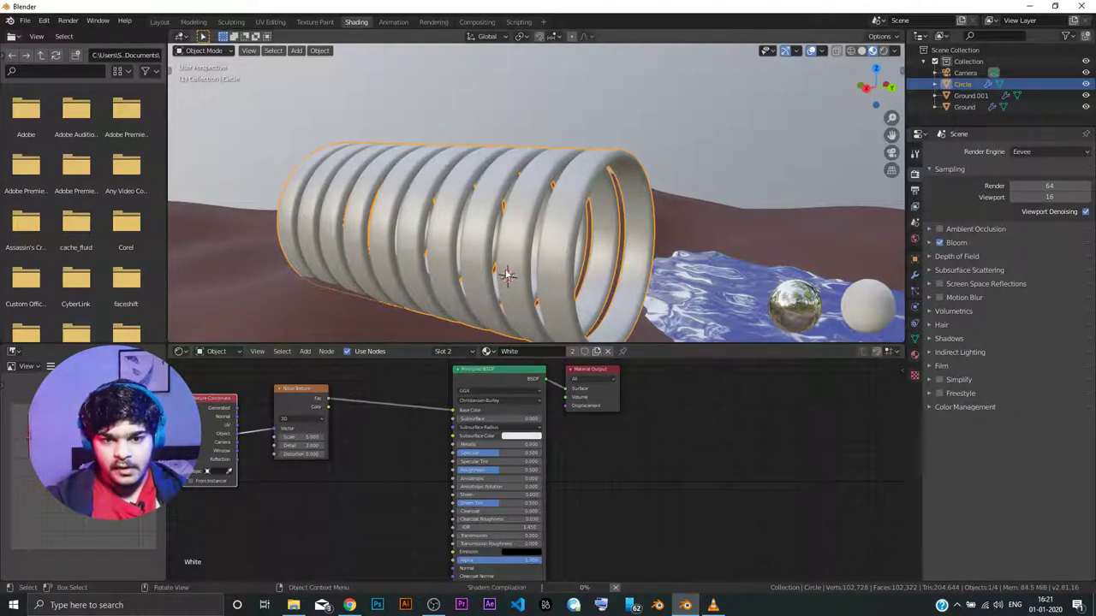
pyautogui.moveTo(319, 419); pyautogui.dragTo(333, 421)
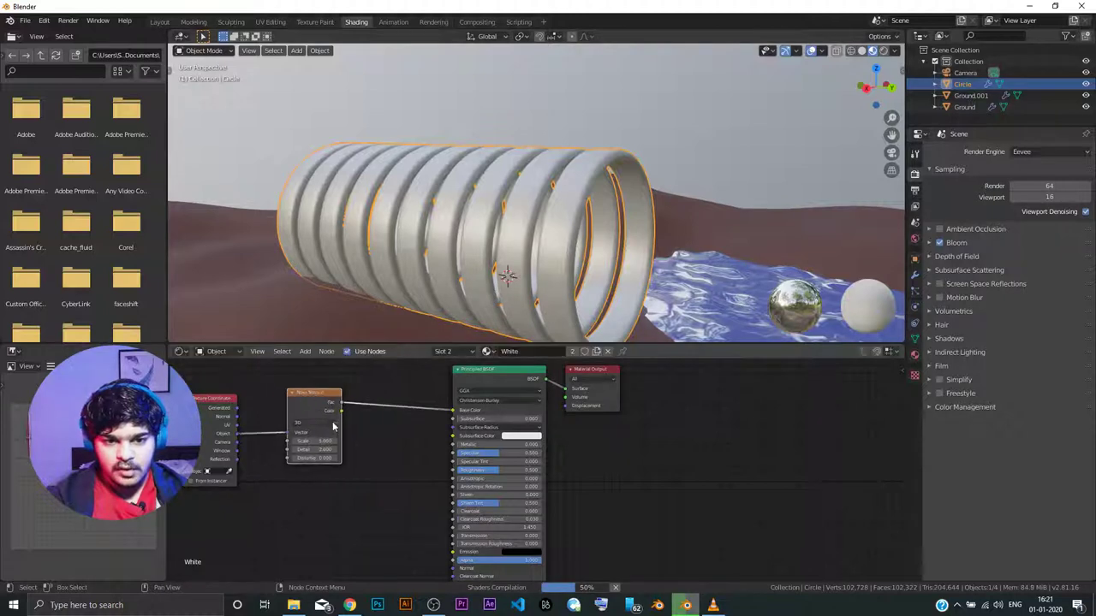
pyautogui.moveTo(552, 281); pyautogui.dragTo(479, 321, button='middle')
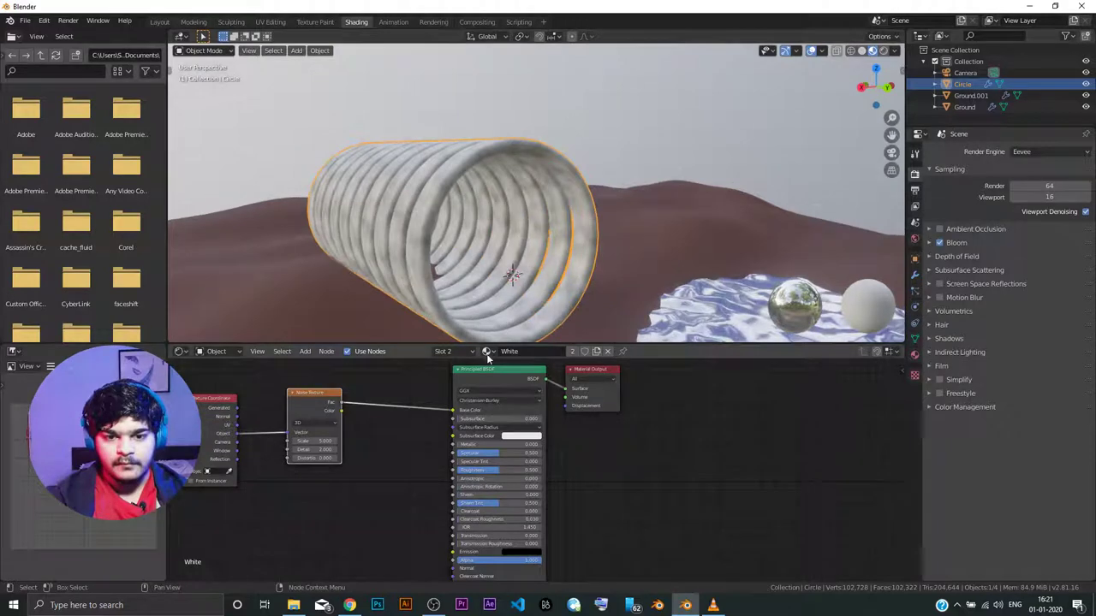
# Step: Assign the blue Emission material to the striped ring
pyautogui.click(486, 351)
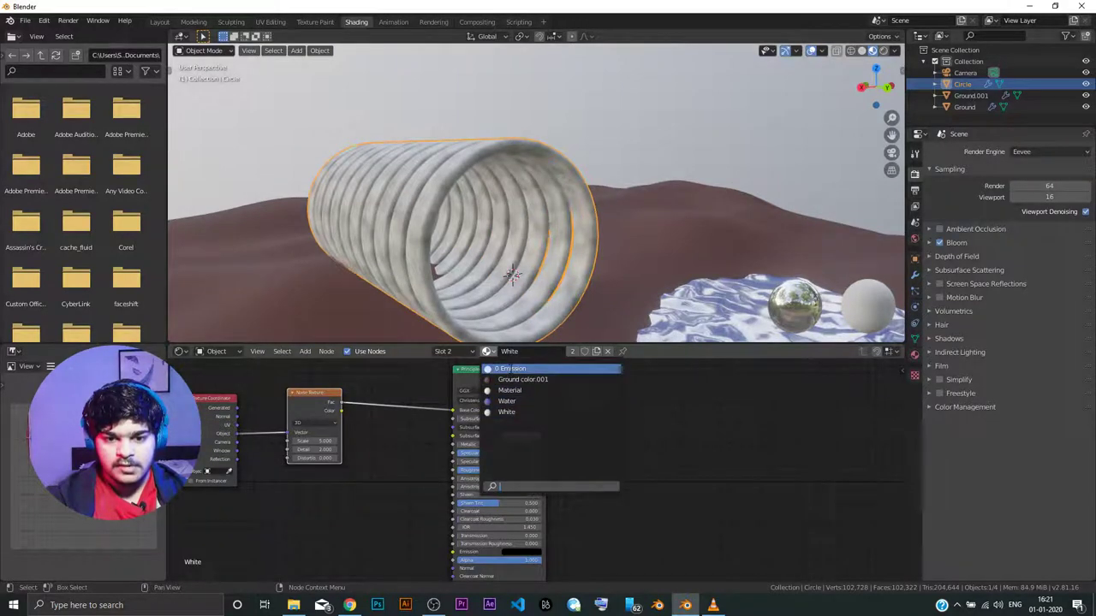
pyautogui.click(511, 369)
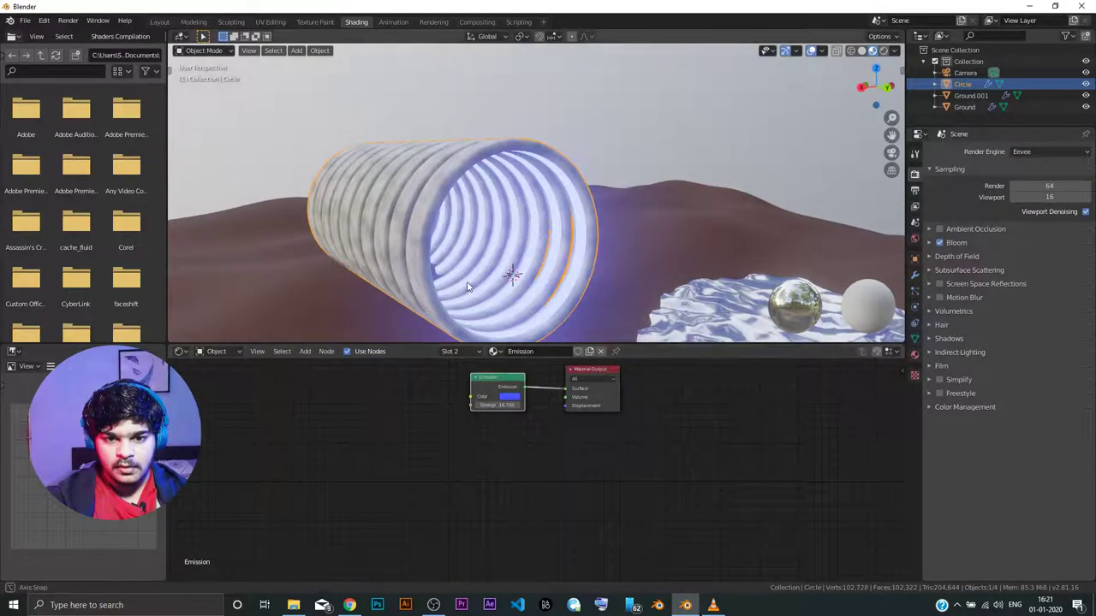
pyautogui.moveTo(511, 279); pyautogui.dragTo(222, 129, button='middle')
# Step: In Layout, raise the World background Color value from 0.133 to 0.207
pyautogui.click(159, 21)
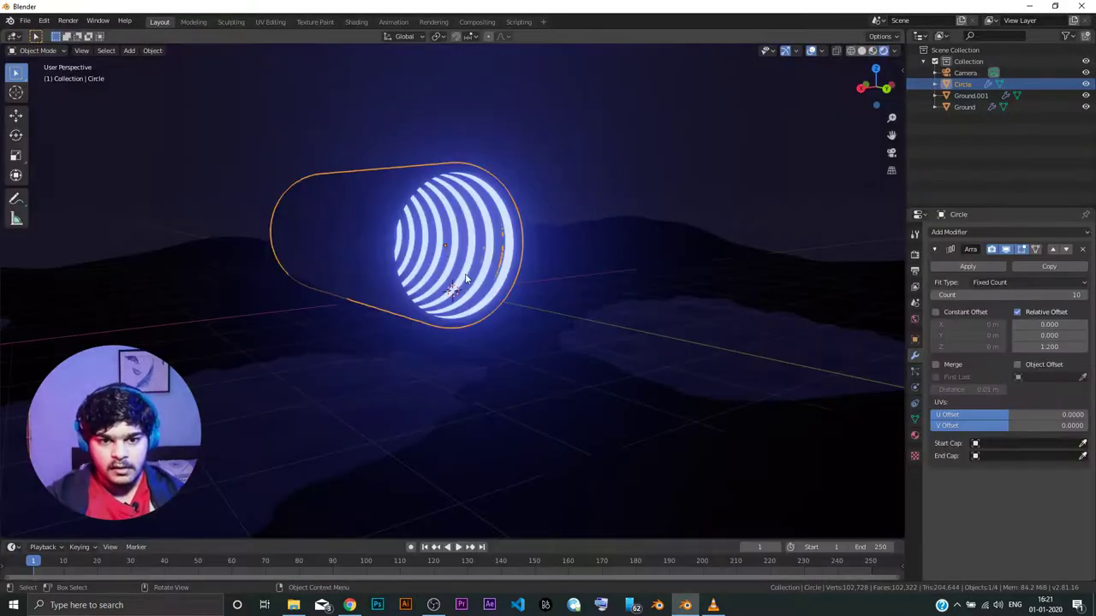
pyautogui.click(615, 181)
pyautogui.moveTo(544, 188); pyautogui.dragTo(496, 206, button='middle')
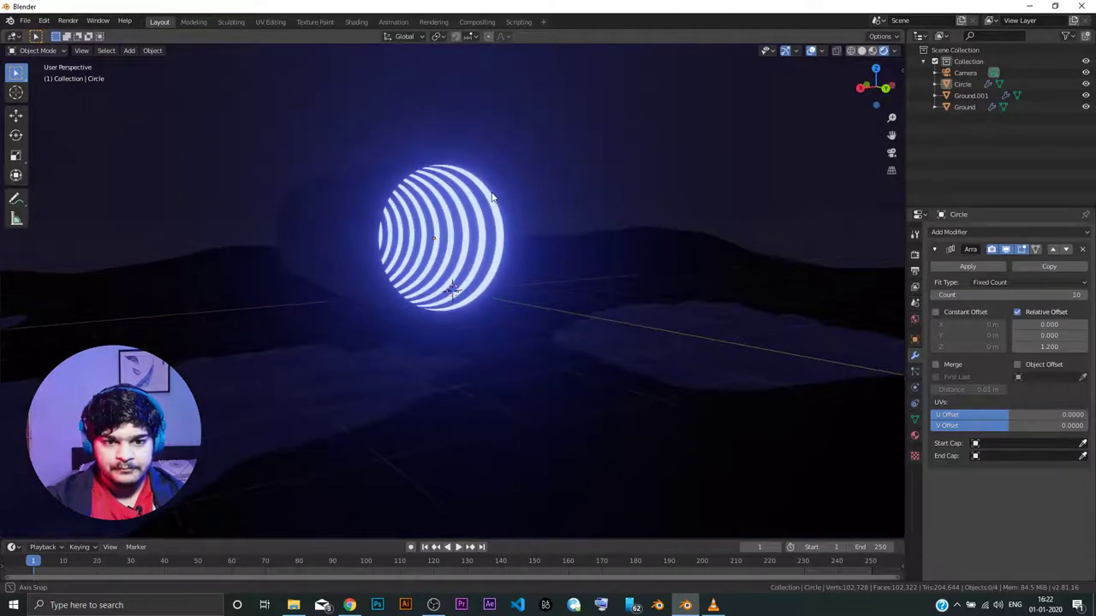
pyautogui.click(915, 320)
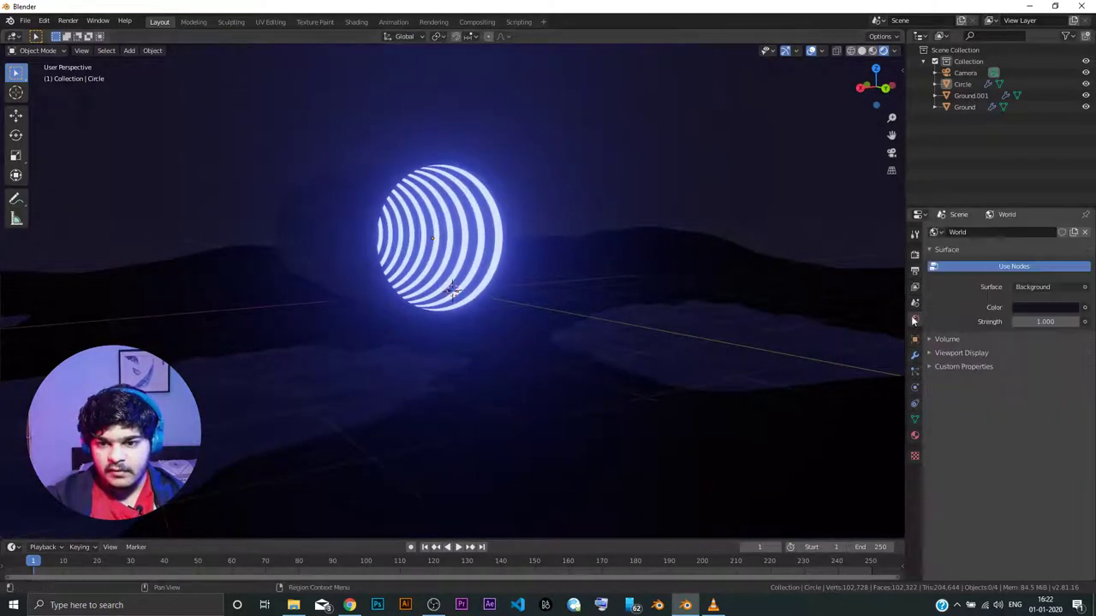
pyautogui.click(1041, 308)
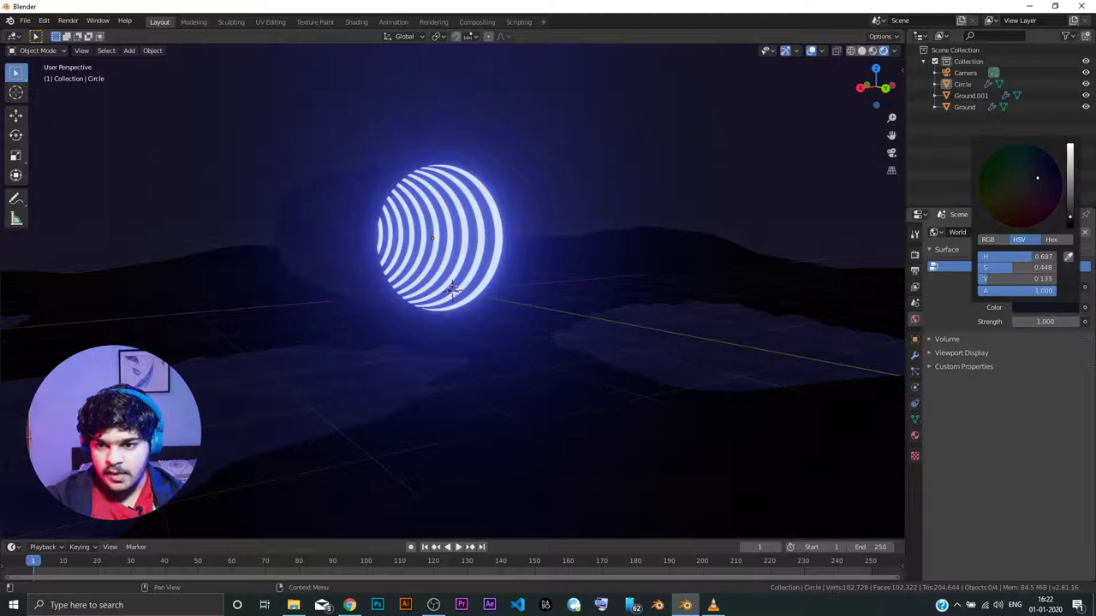
pyautogui.moveTo(1015, 279); pyautogui.dragTo(1024, 279)
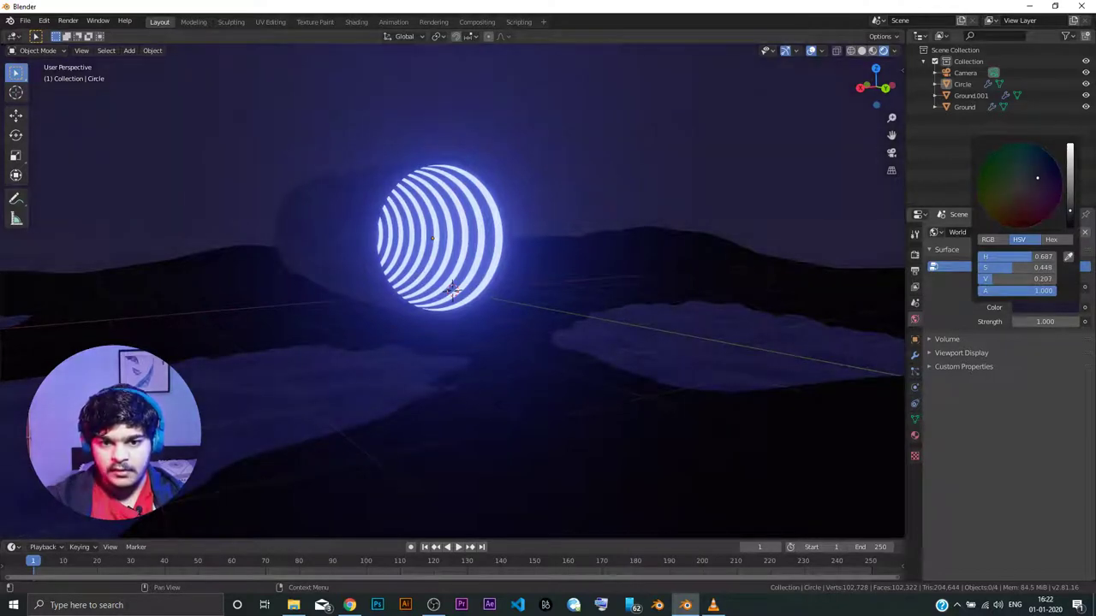
pyautogui.moveTo(529, 257); pyautogui.dragTo(540, 250, button='middle')
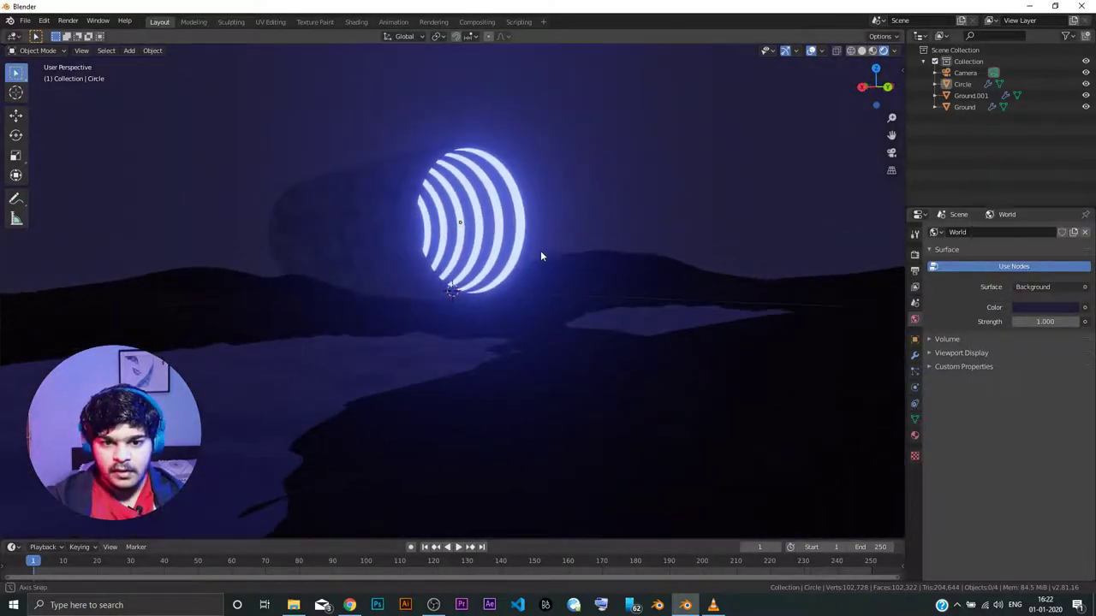
pyautogui.scroll(2, 540, 250)
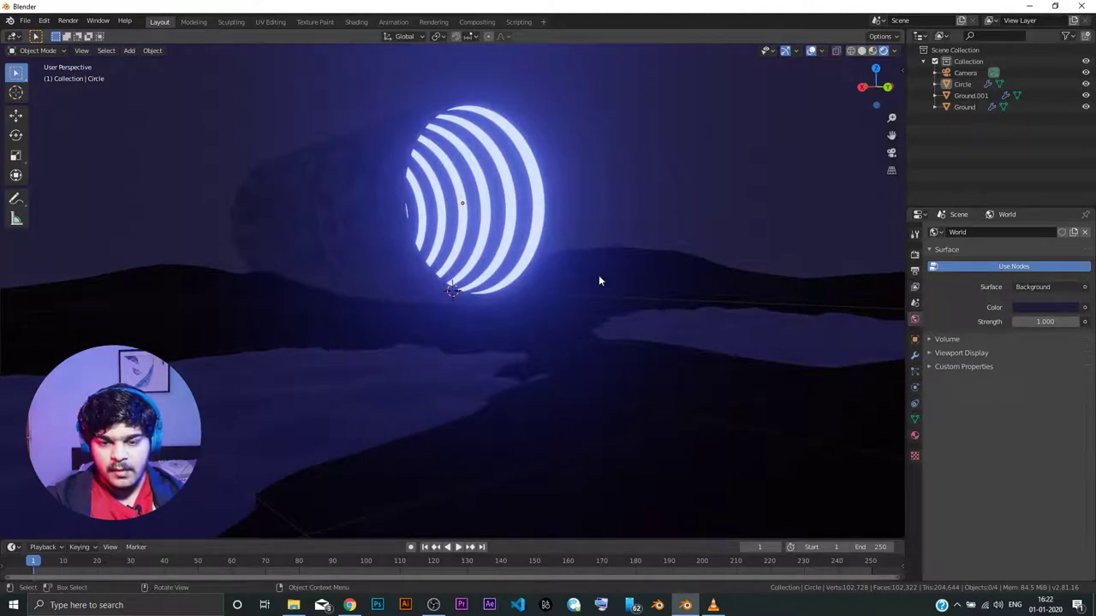
# Step: In camera view, enable Lock Camera to View and orbit so the rings face the camera
pyautogui.press('KP_0')
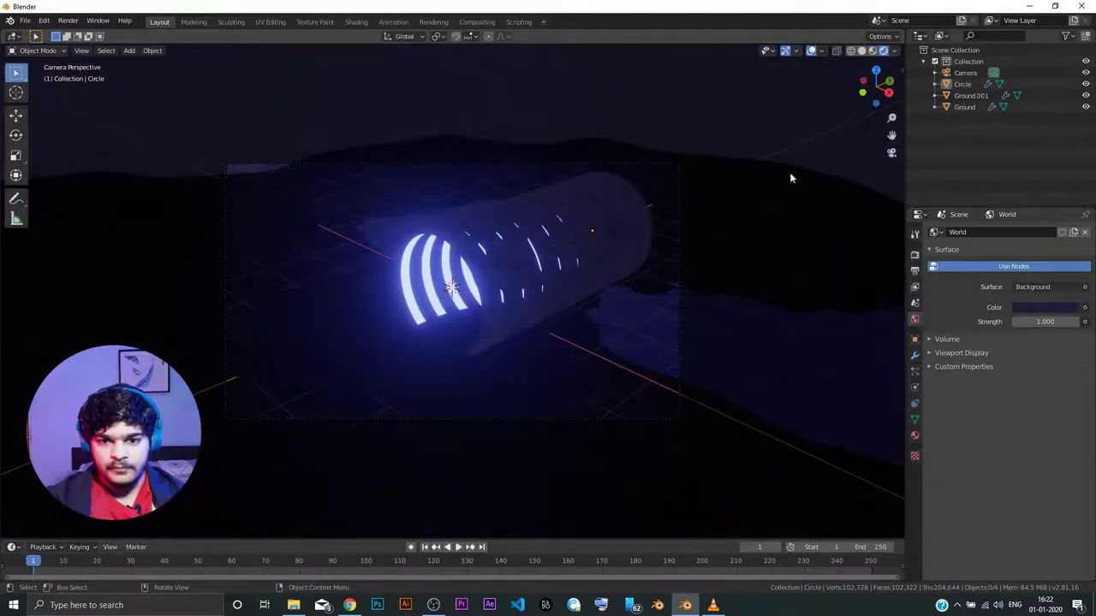
pyautogui.press('n')
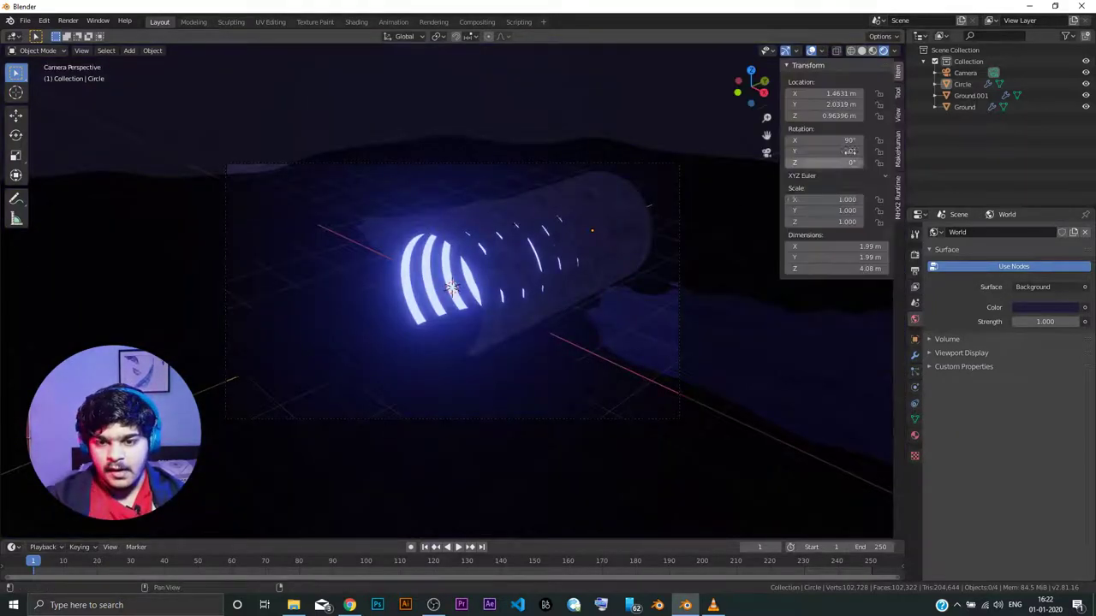
pyautogui.click(897, 120)
pyautogui.click(883, 205)
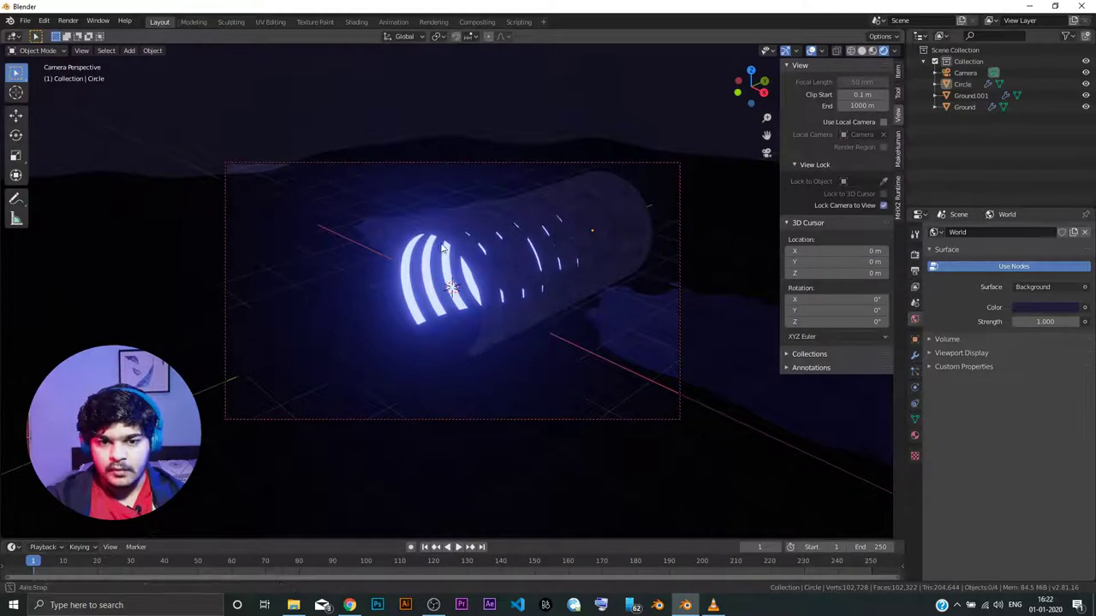
pyautogui.moveTo(443, 249); pyautogui.dragTo(471, 289, button='middle')
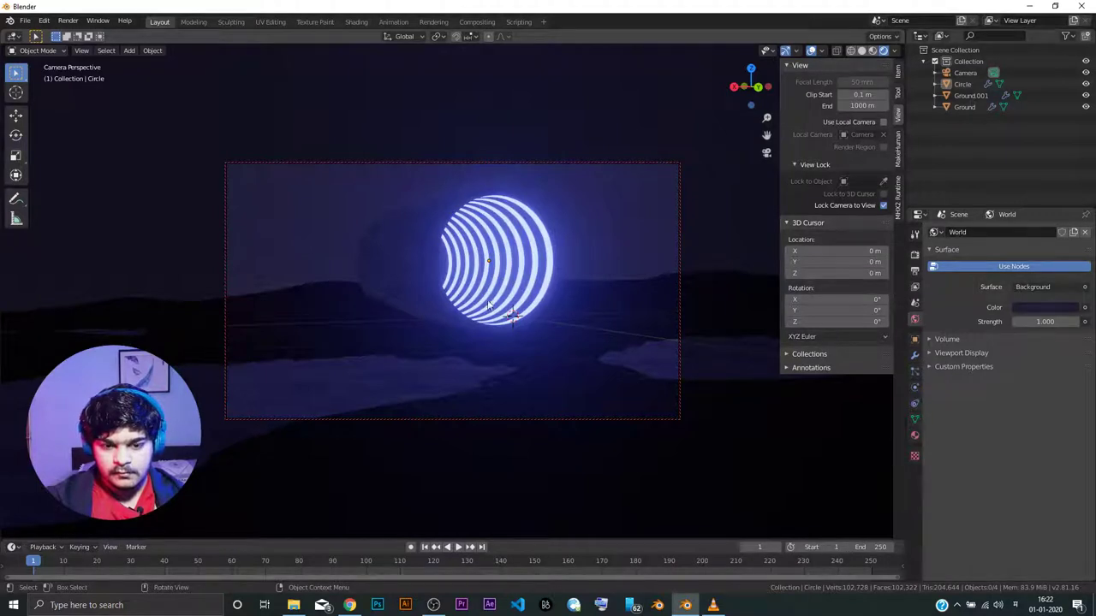
# Step: Select the camera and move it to fine-tune the framing, then leave camera view
pyautogui.click(364, 163)
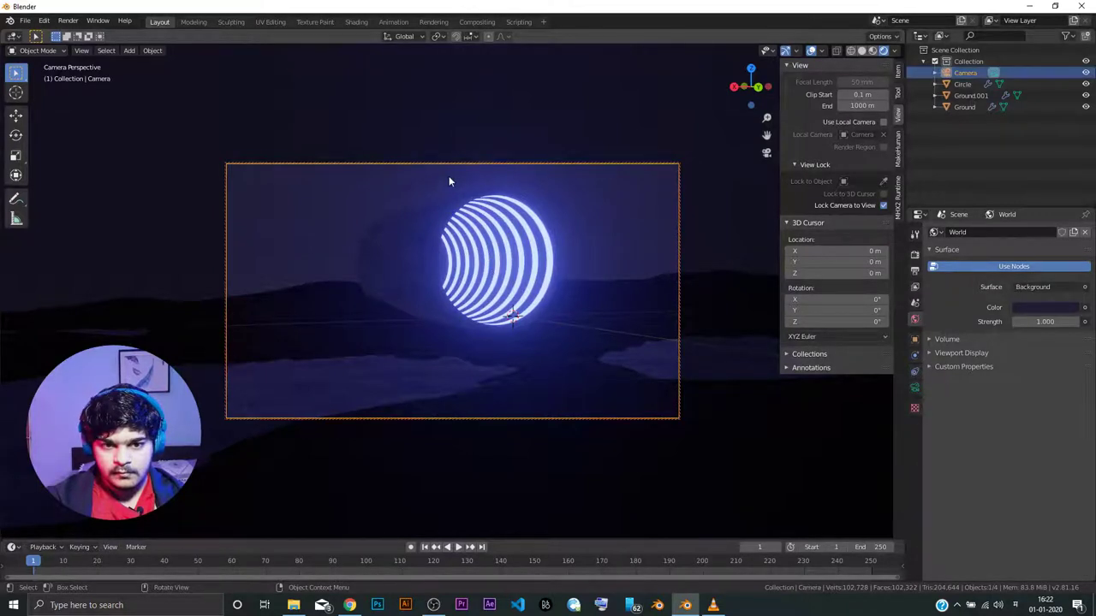
pyautogui.press('g')
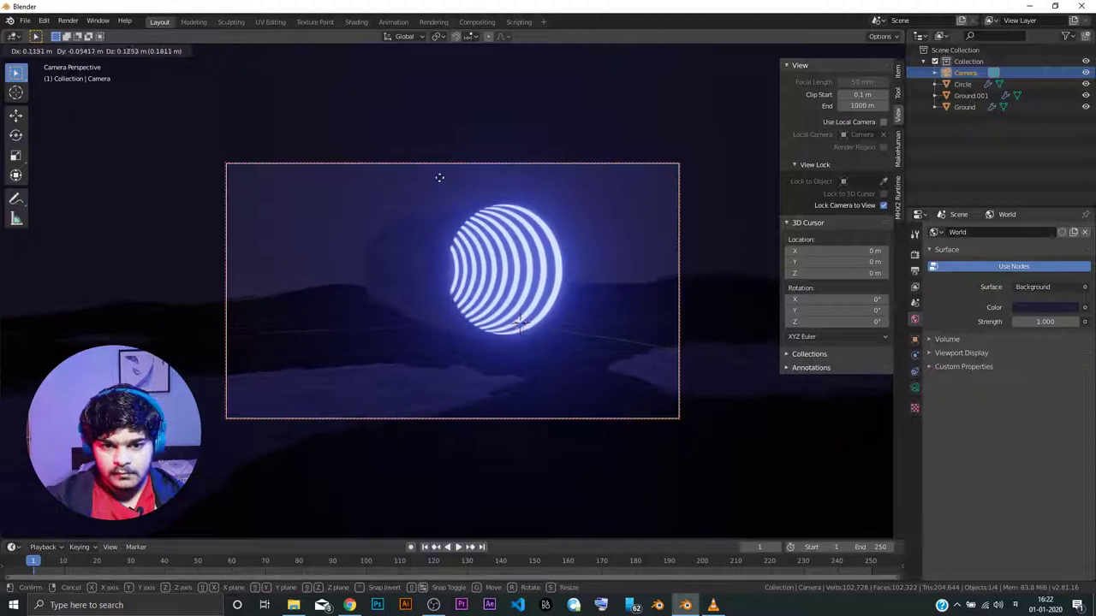
pyautogui.click(475, 188)
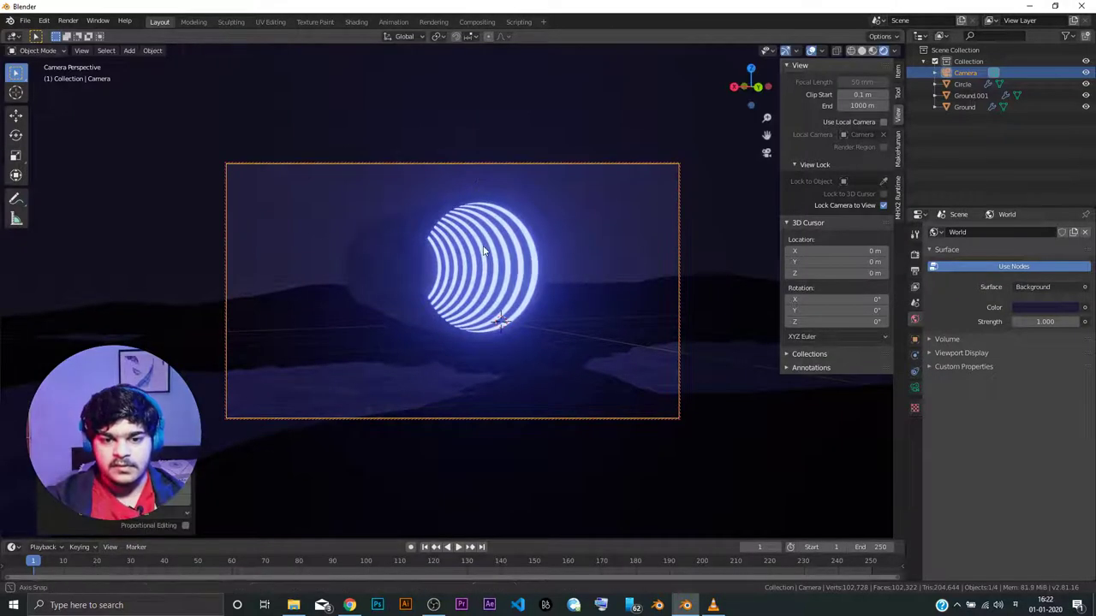
pyautogui.hotkey('ctrl', 'z')
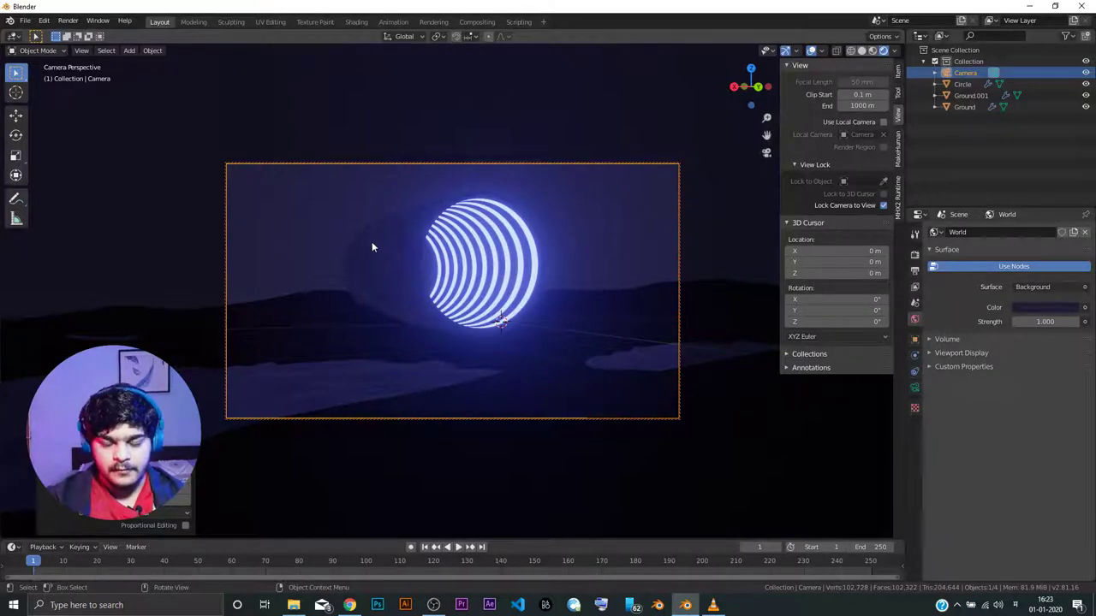
pyautogui.press('KP_0')
# Step: Import girl.obj from Desktop > Tutorial Files as a Wavefront (.obj) file
pyautogui.hotkey('shift', 'a')
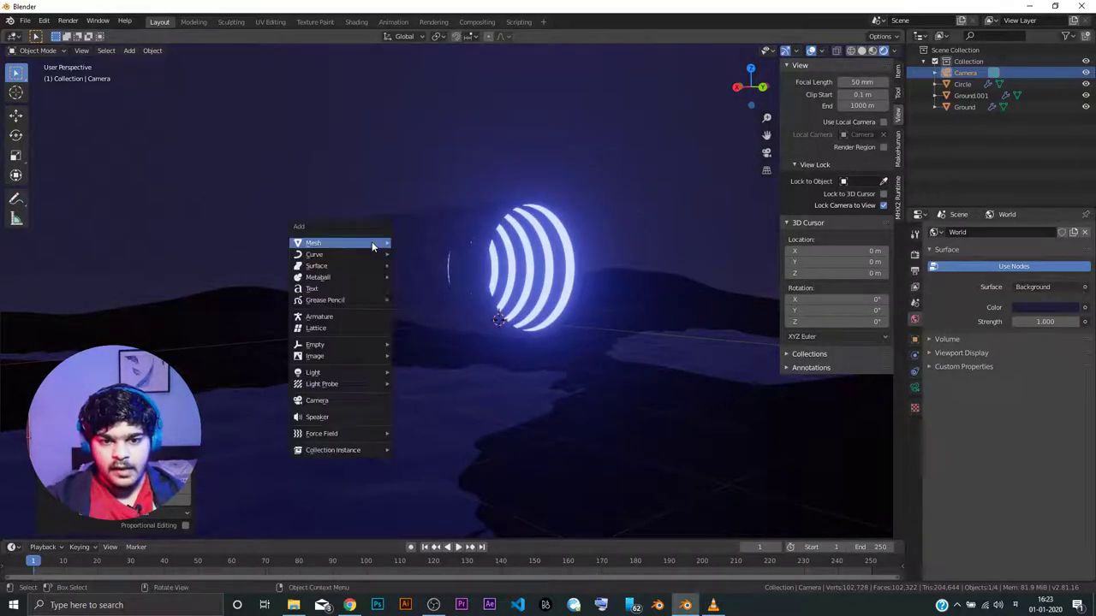
pyautogui.click(271, 175)
pyautogui.click(26, 19)
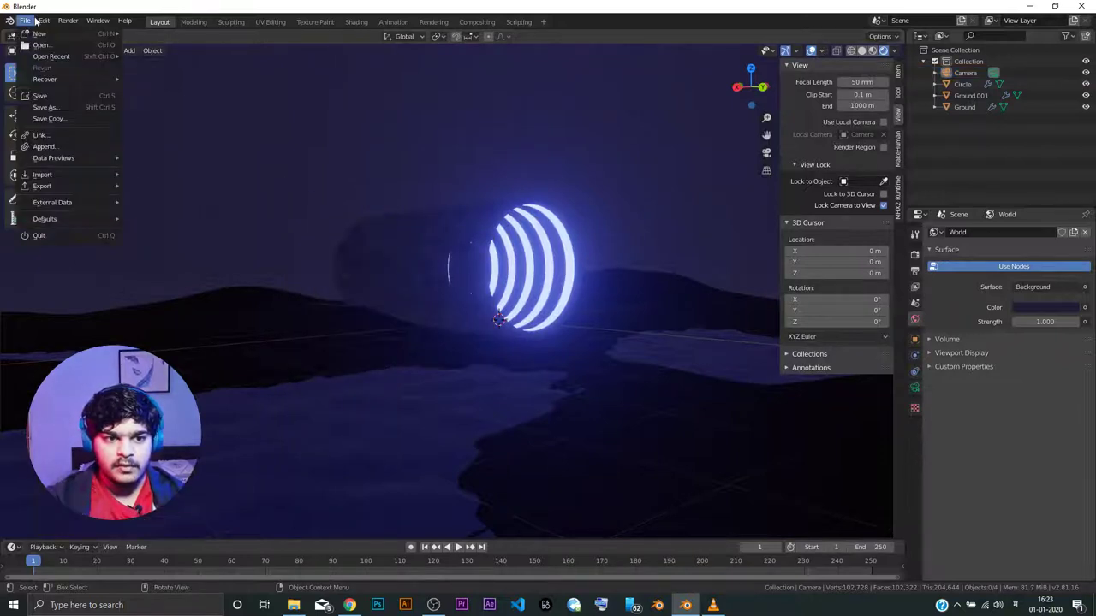
pyautogui.moveTo(62, 176)
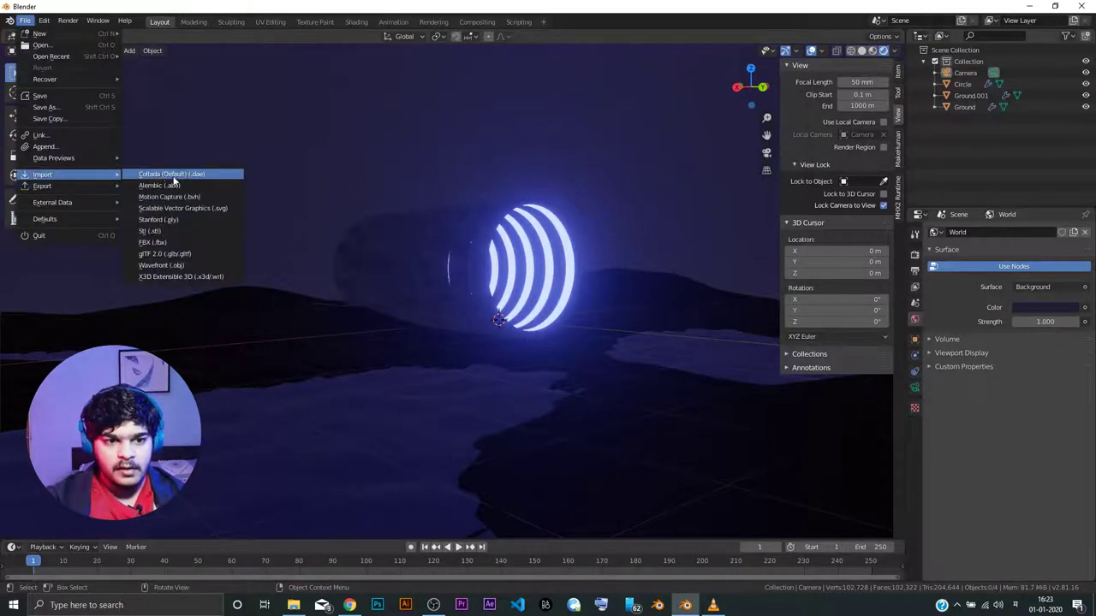
pyautogui.click(182, 264)
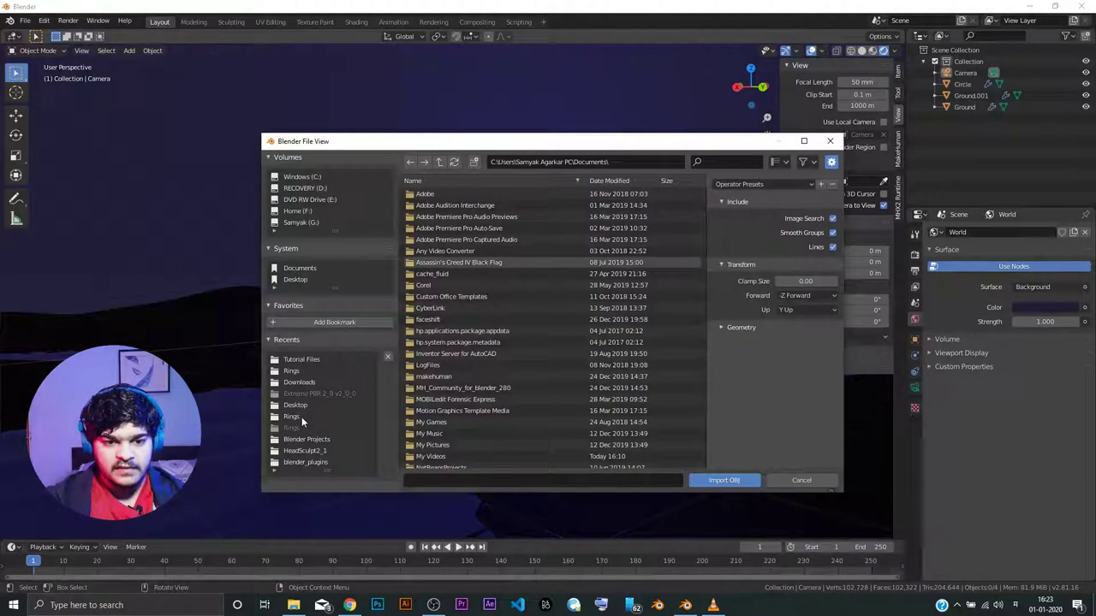
pyautogui.click(291, 405)
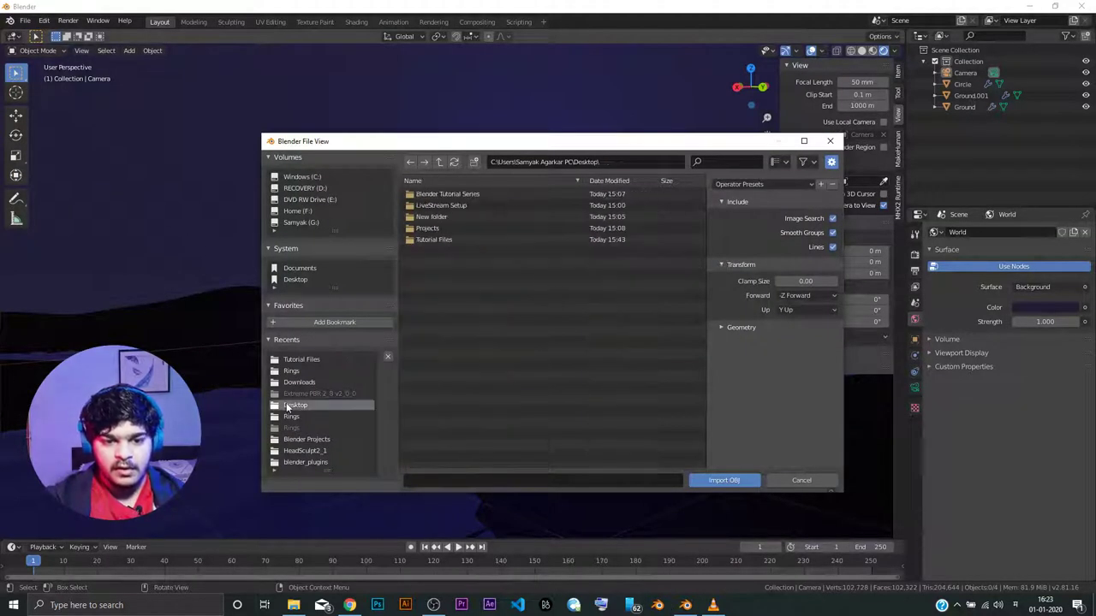
pyautogui.click(437, 238)
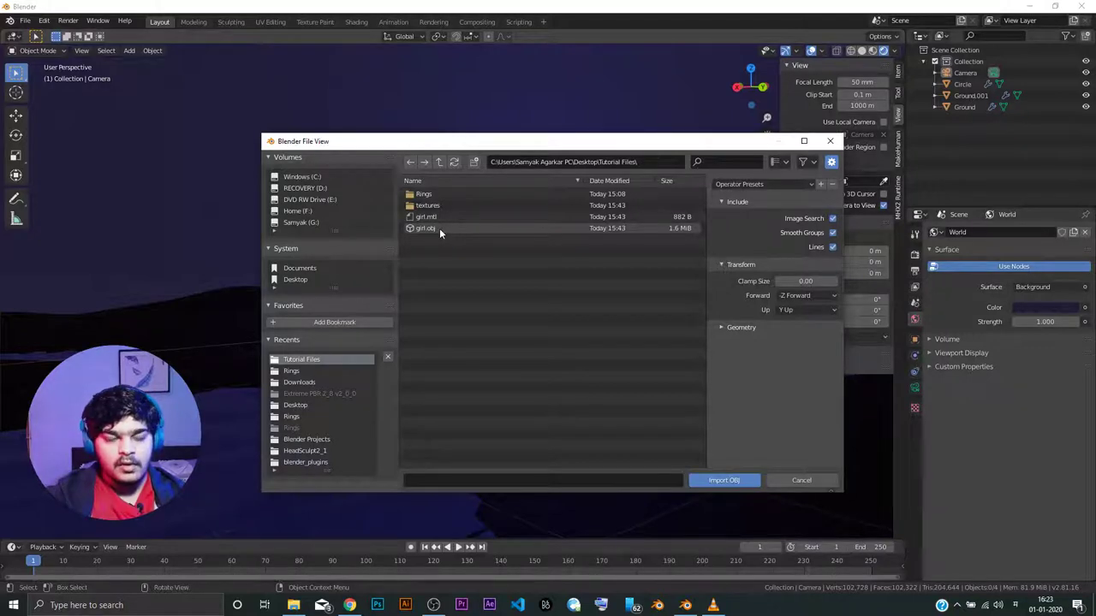
pyautogui.doubleClick(439, 228)
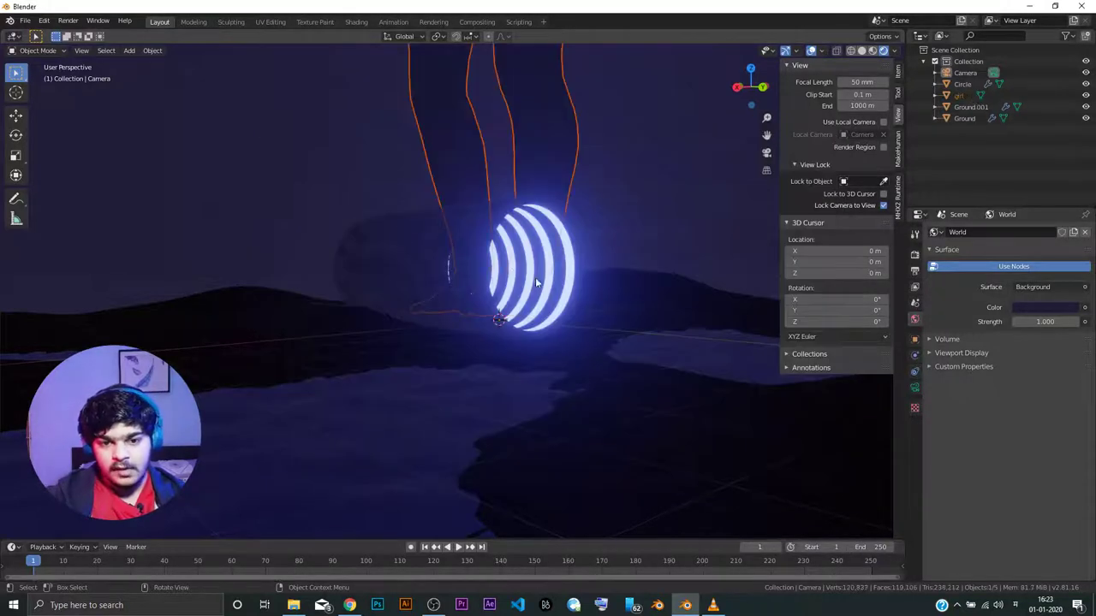
# Step: Scale the girl down and slide her along the ground near the ring
pyautogui.scroll(-5, 547, 224)
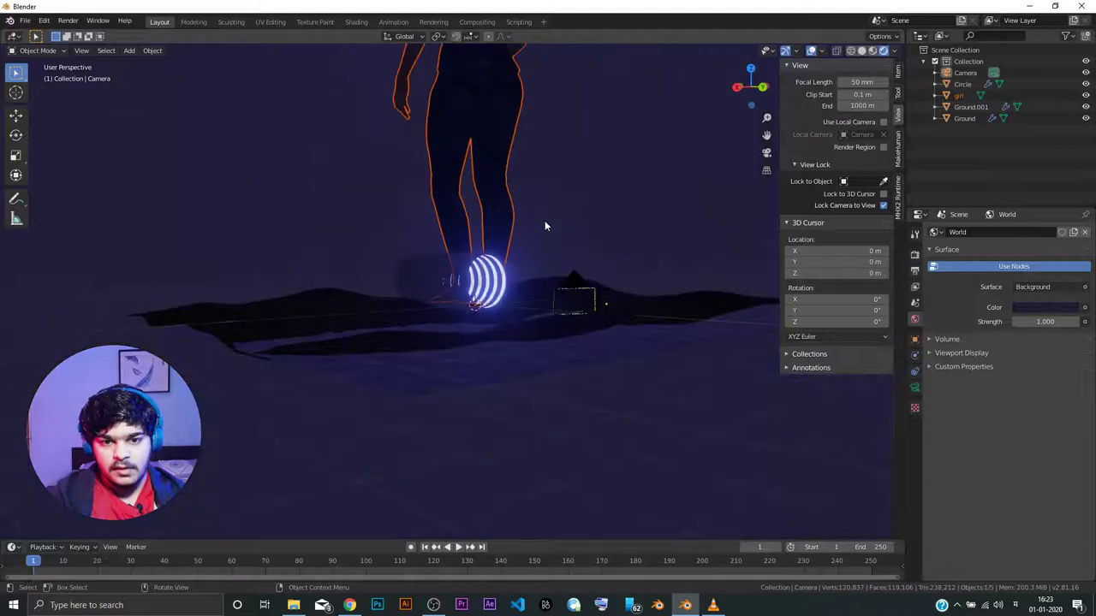
pyautogui.press('s')
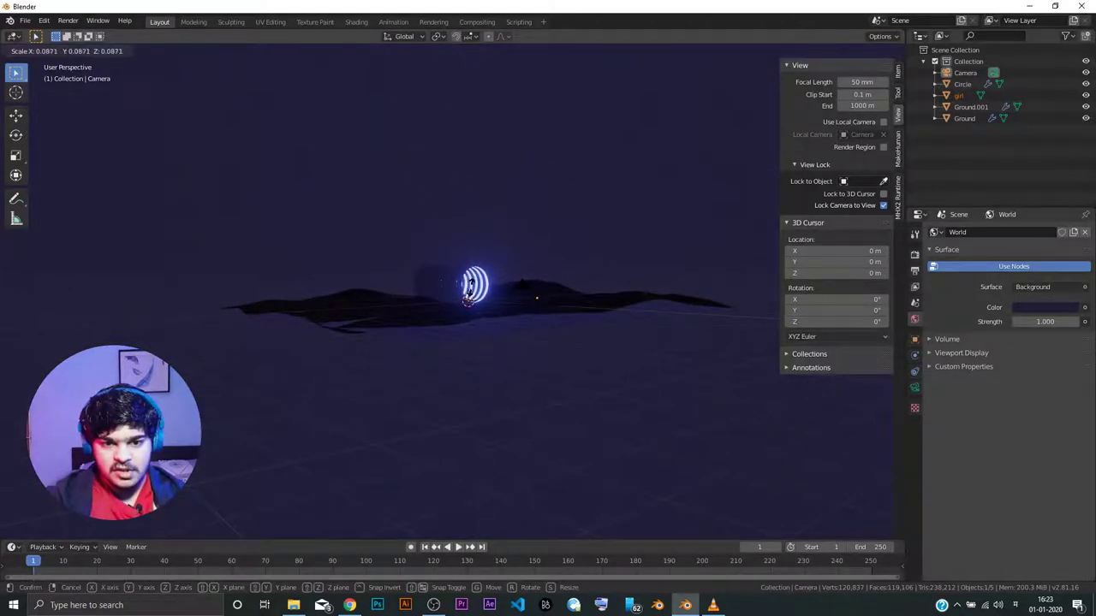
pyautogui.click(497, 261)
pyautogui.moveTo(497, 261); pyautogui.dragTo(550, 339, button='middle')
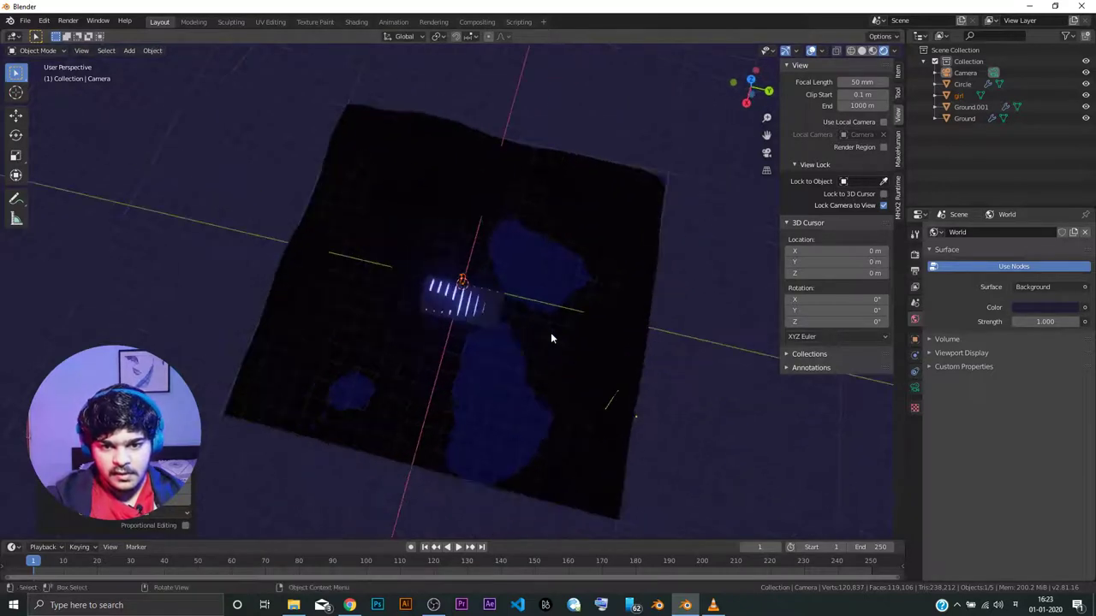
pyautogui.press('g')
pyautogui.hotkey('shift', 'z')
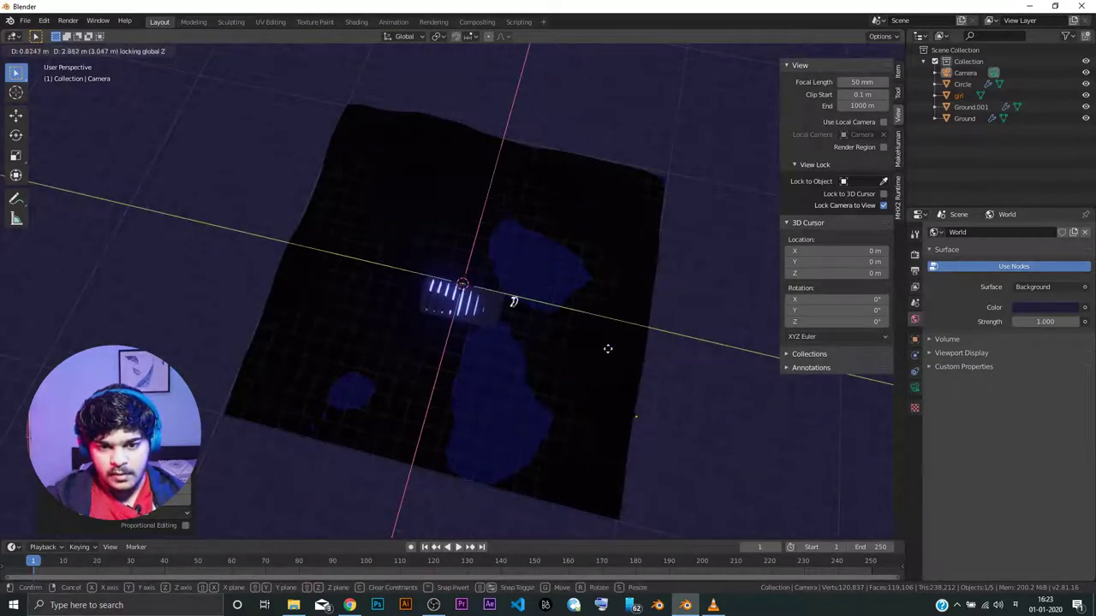
pyautogui.click(615, 352)
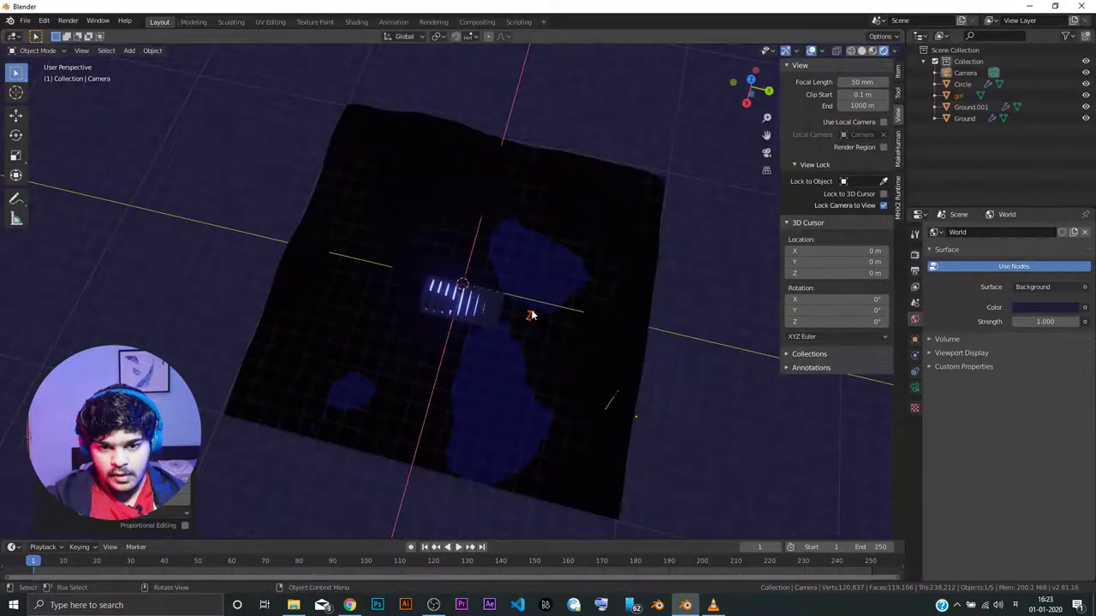
pyautogui.moveTo(614, 352); pyautogui.dragTo(479, 275, button='middle')
# Step: In camera view, reposition the girl and rotate her about Z beside the ring
pyautogui.press('KP_0')
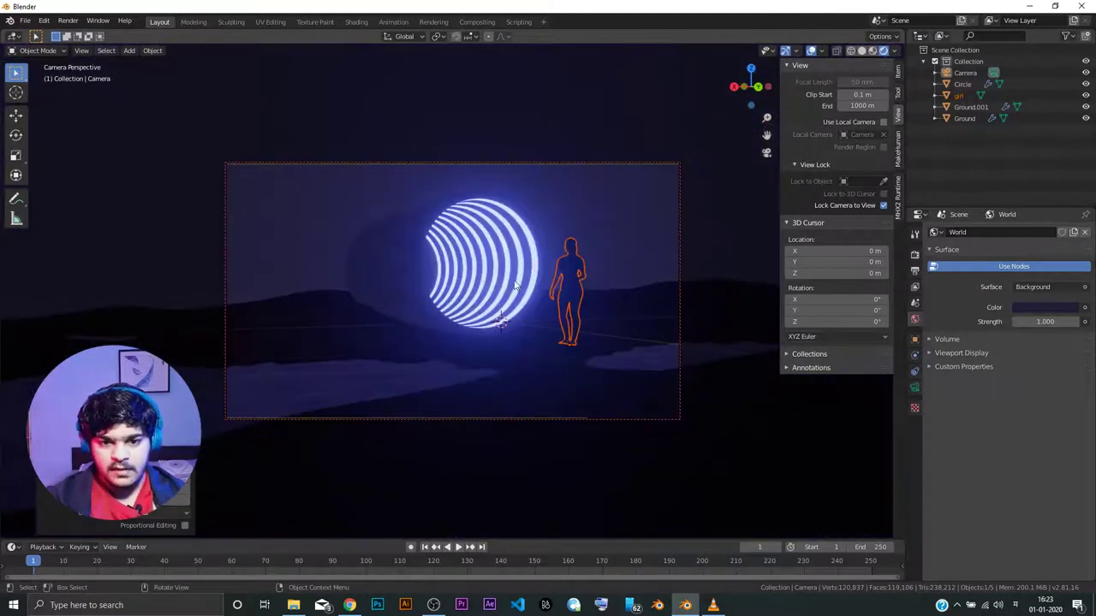
pyautogui.press('s')
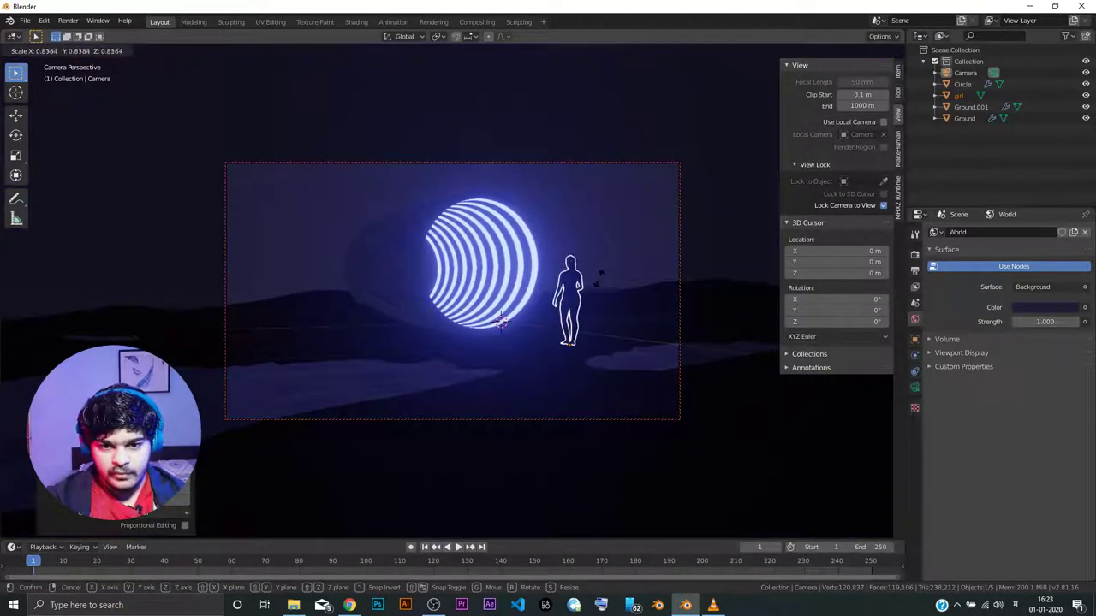
pyautogui.press('Escape')
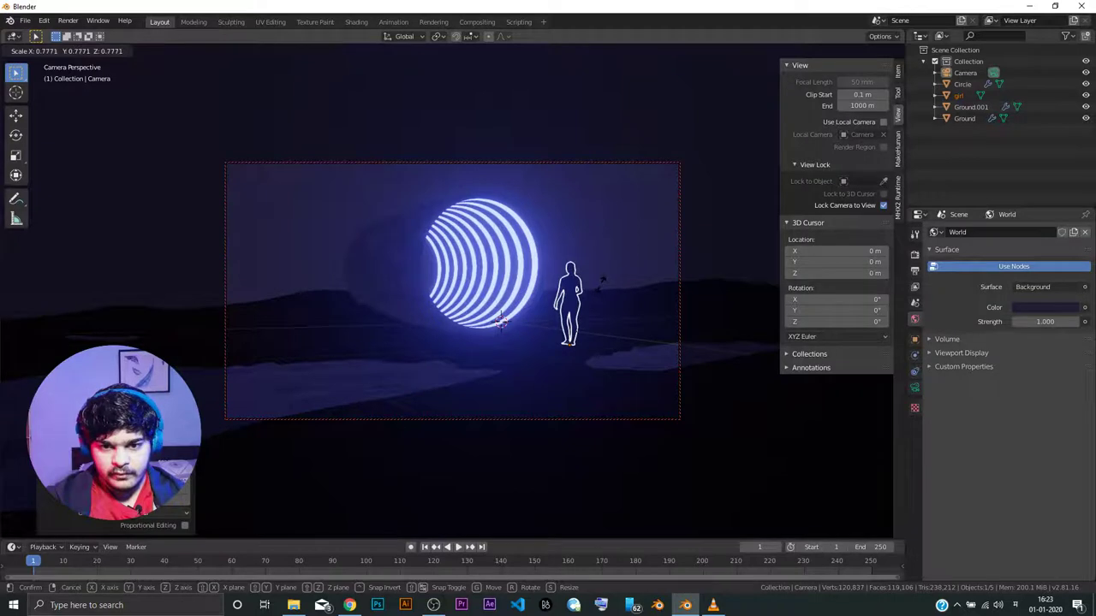
pyautogui.press('g')
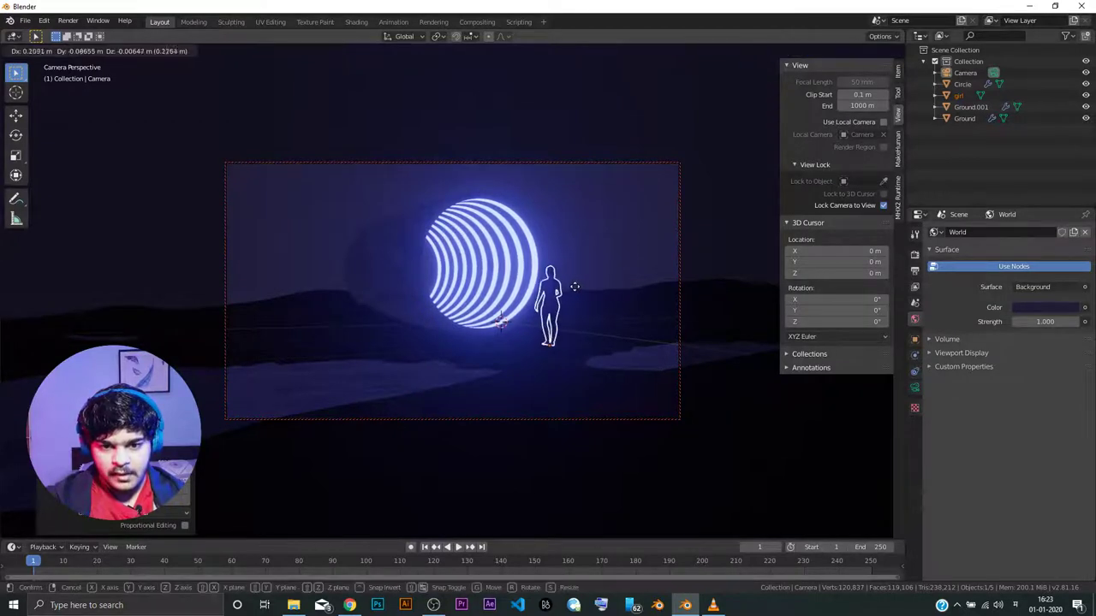
pyautogui.click(583, 288)
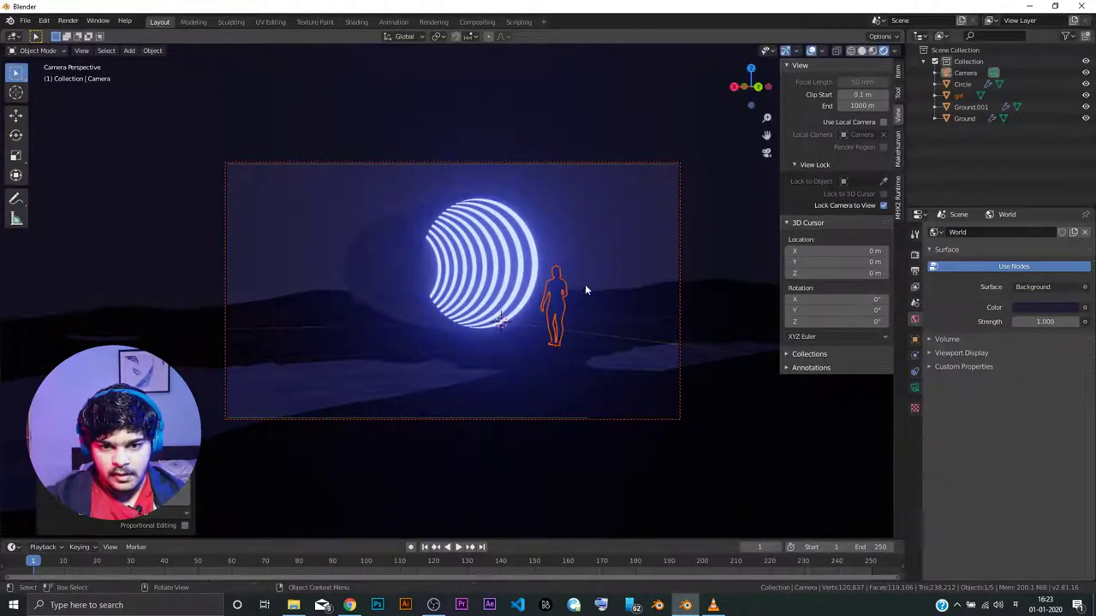
pyautogui.press('r')
pyautogui.press('z')
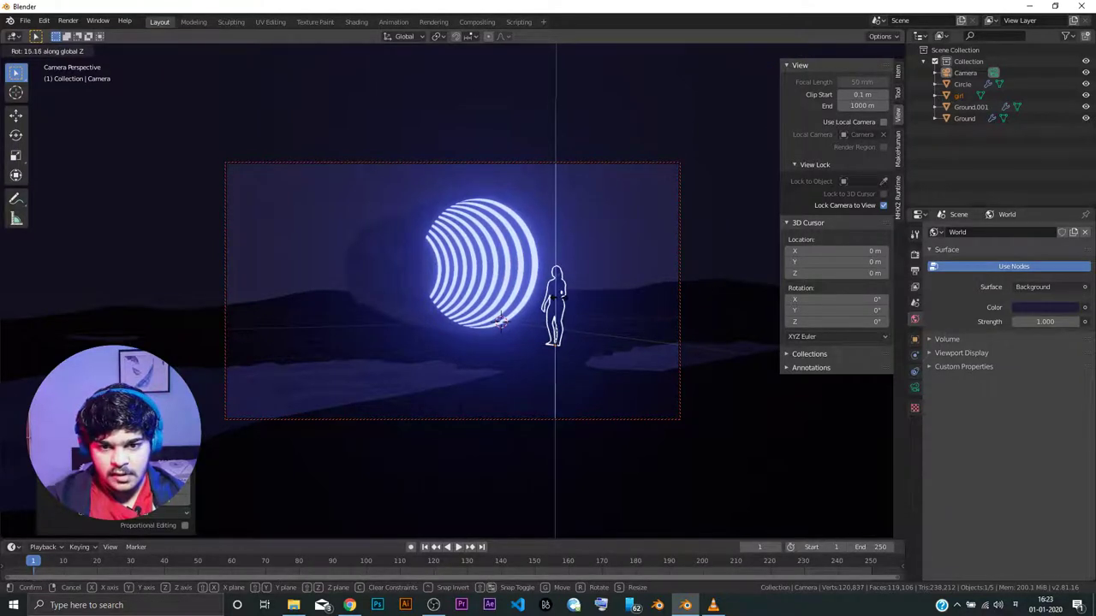
pyautogui.click(594, 262)
pyautogui.click(593, 259)
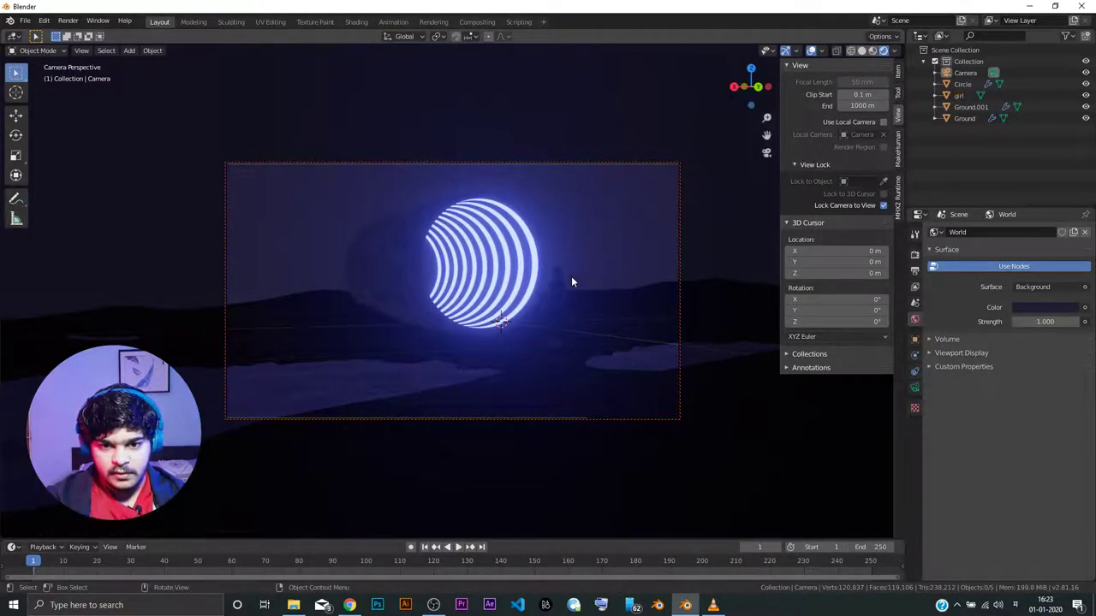
pyautogui.click(559, 291)
pyautogui.click(593, 238)
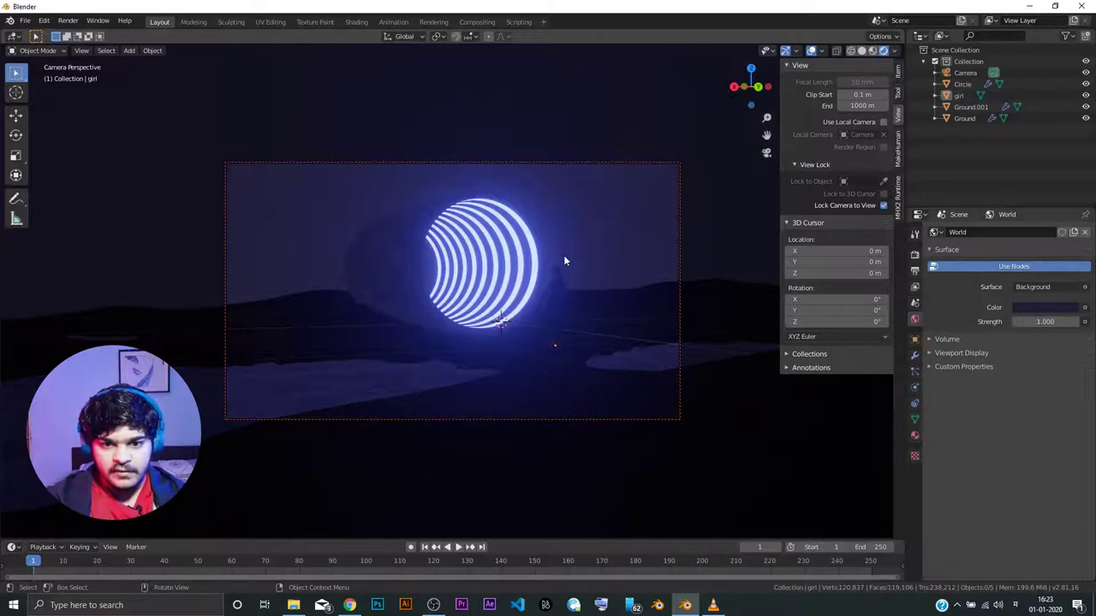
# Step: Add a Spot light to the scene
pyautogui.press('KP_0')
pyautogui.hotkey('shift', 'a')
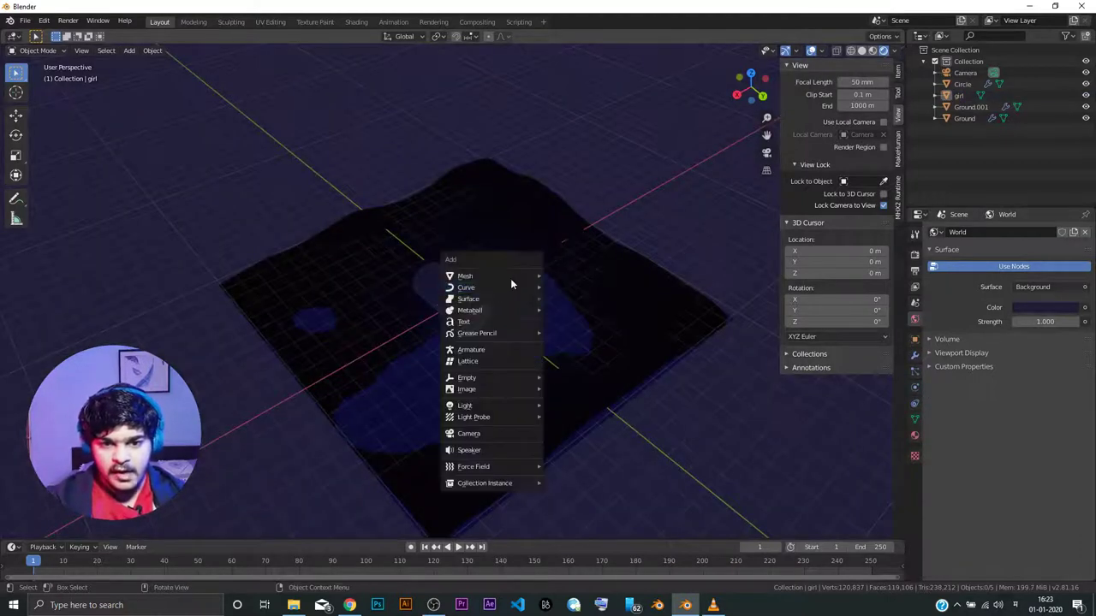
pyautogui.moveTo(500, 403)
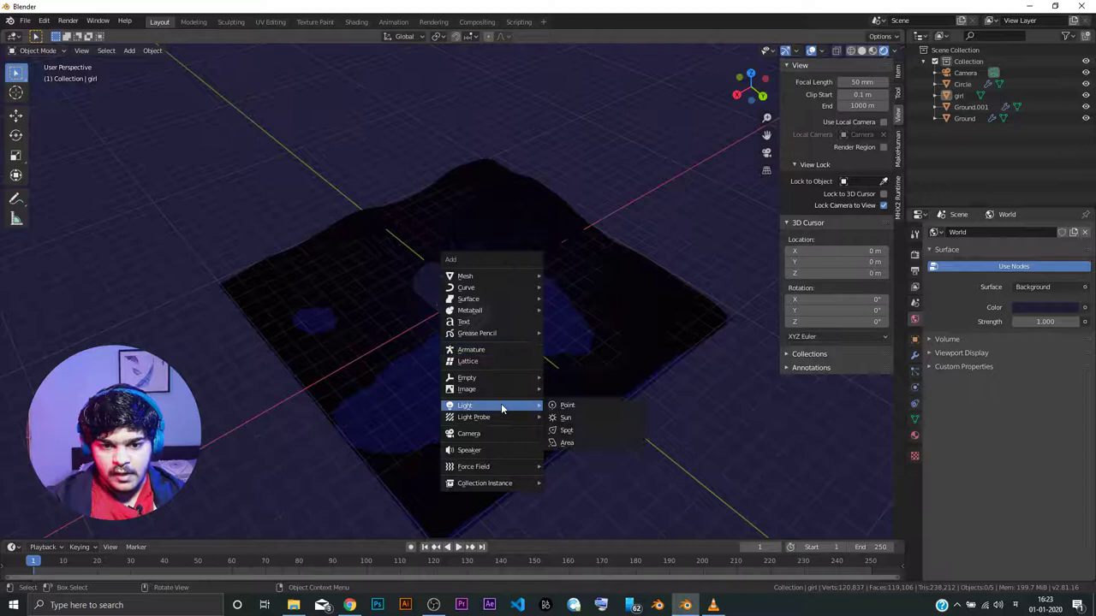
pyautogui.click(566, 429)
pyautogui.moveTo(509, 365); pyautogui.dragTo(577, 320, button='middle')
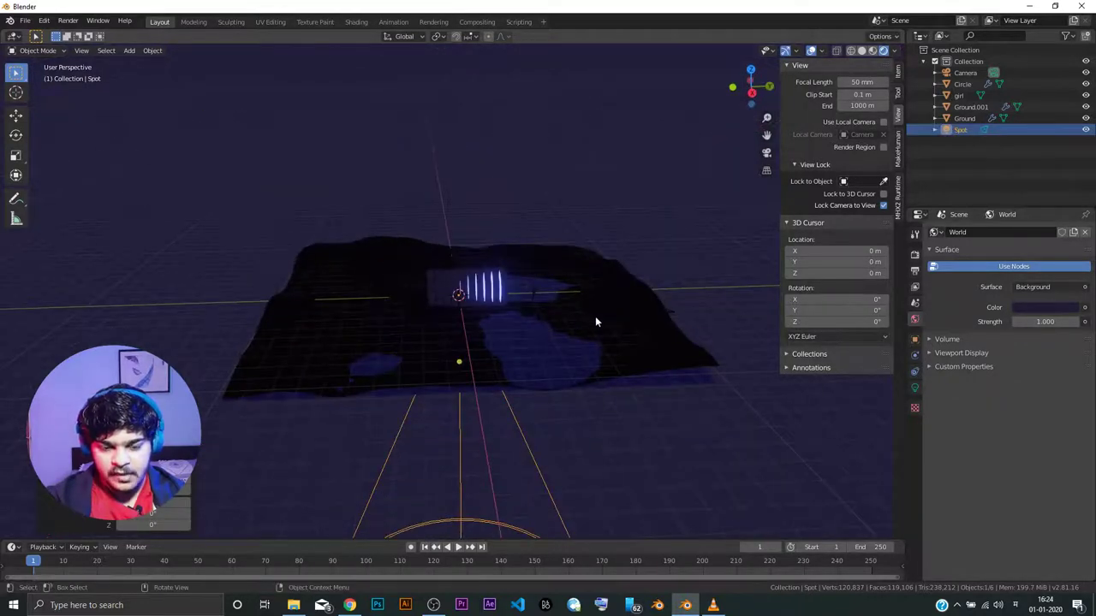
# Step: Rotate and reposition the spot light so its beam points toward the ring and girl
pyautogui.press('r')
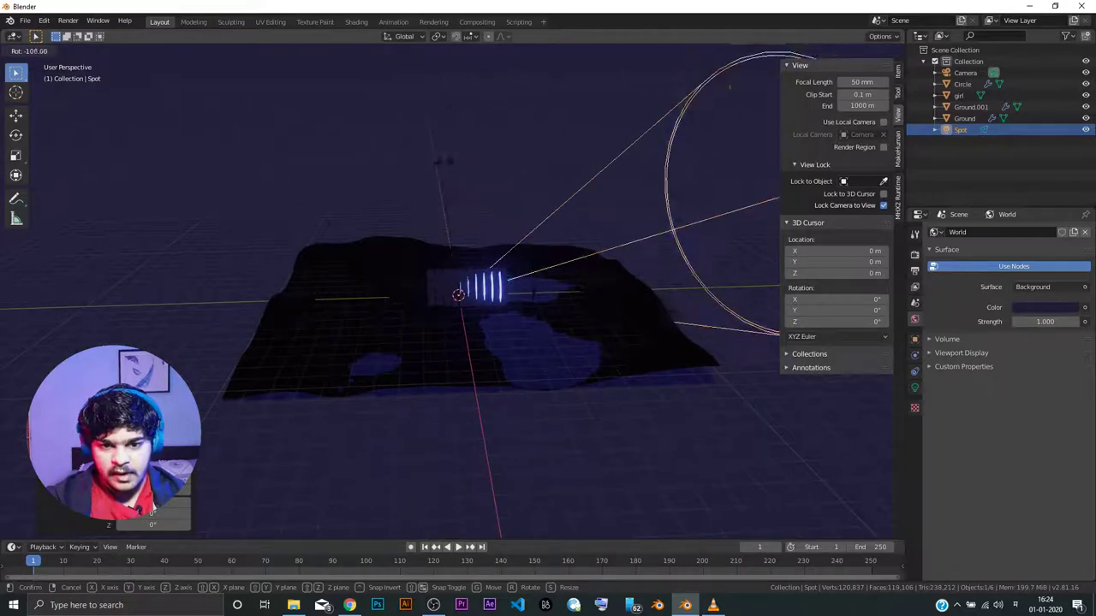
pyautogui.click(459, 173)
pyautogui.press('r')
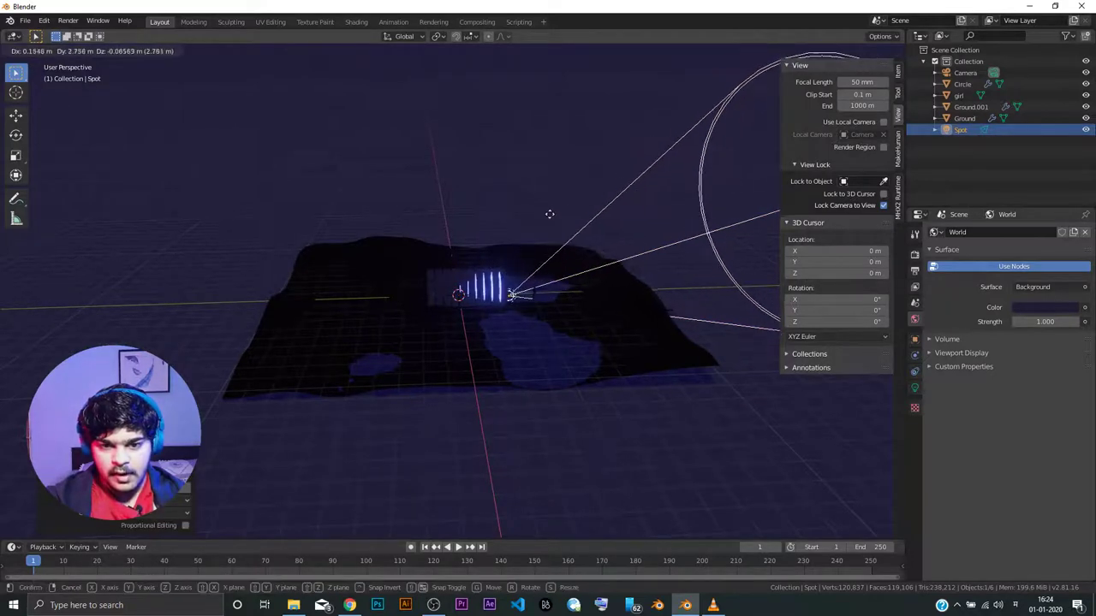
pyautogui.click(546, 226)
pyautogui.scroll(3, 552, 283)
pyautogui.scroll(3, 552, 283)
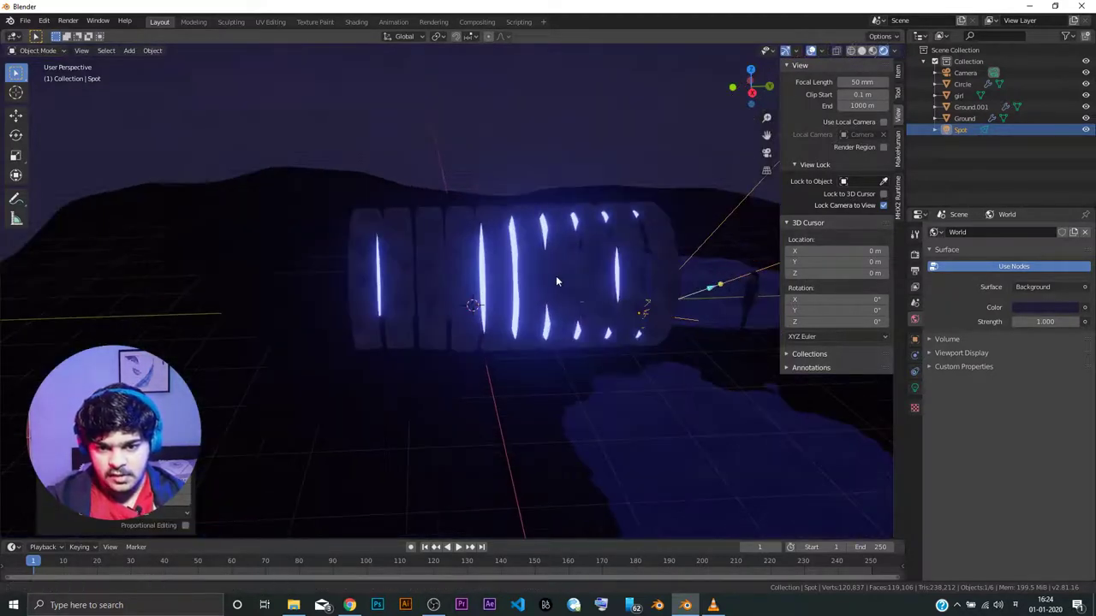
pyautogui.keyDown('shift'); pyautogui.moveTo(555, 276); pyautogui.dragTo(446, 208, button='middle'); pyautogui.keyUp('shift')
pyautogui.scroll(2, 495, 269)
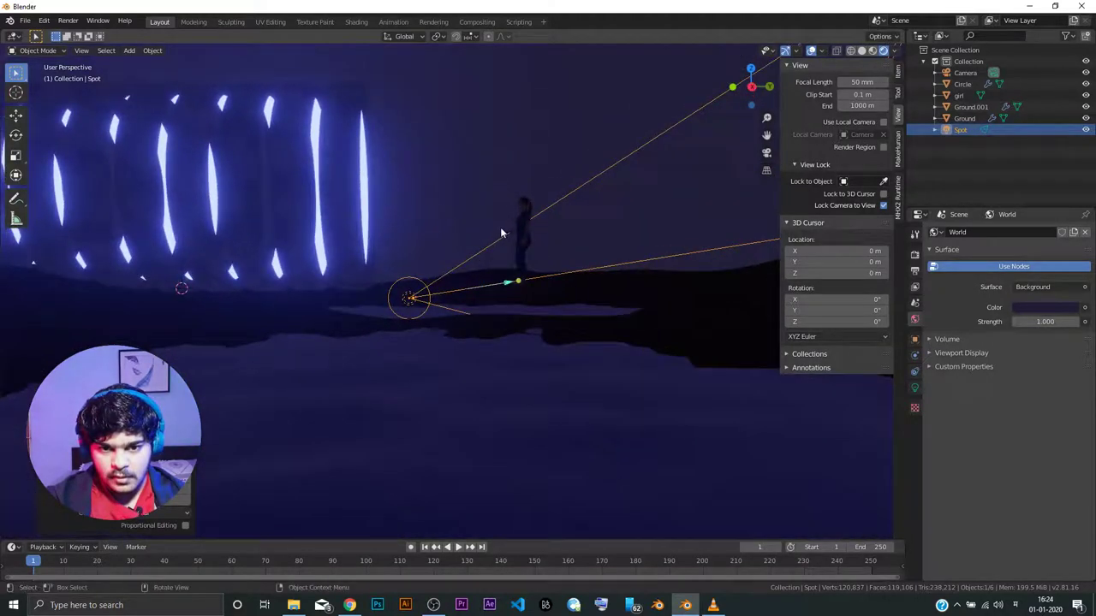
pyautogui.moveTo(454, 249); pyautogui.dragTo(525, 244, button='middle')
# Step: Move the girl flat along the ground next to the ring and swing the camera to a side angle
pyautogui.click(525, 244)
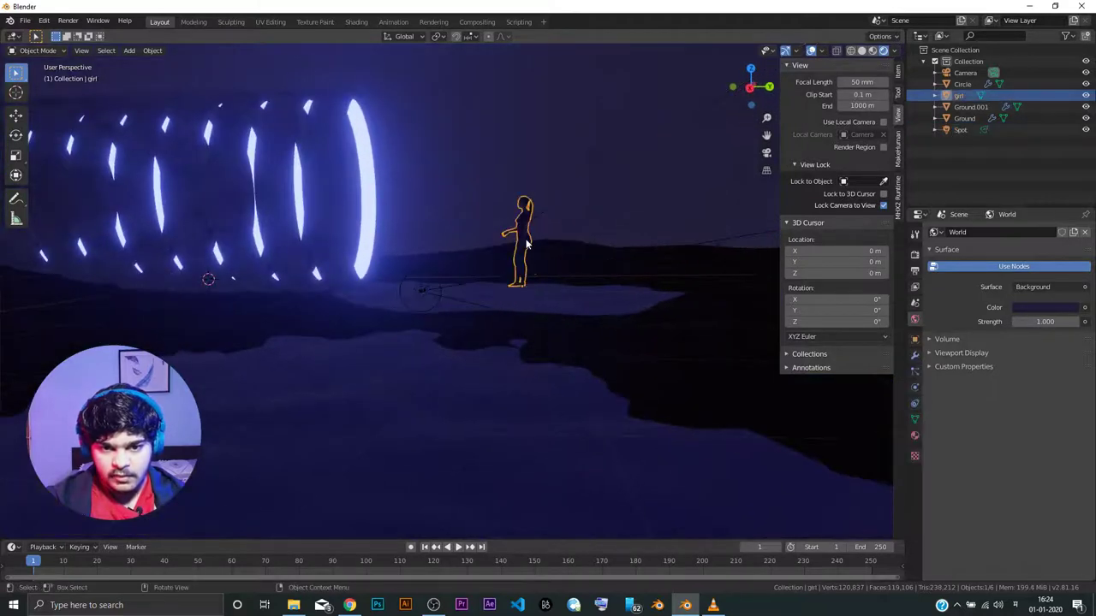
pyautogui.press('g')
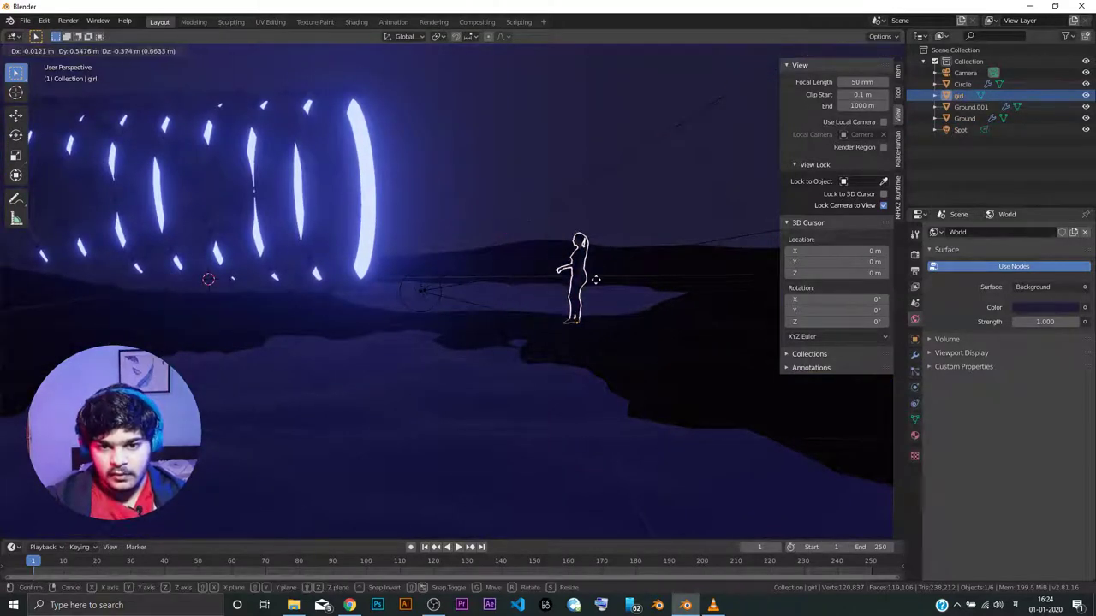
pyautogui.click(595, 276)
pyautogui.press('KP_0')
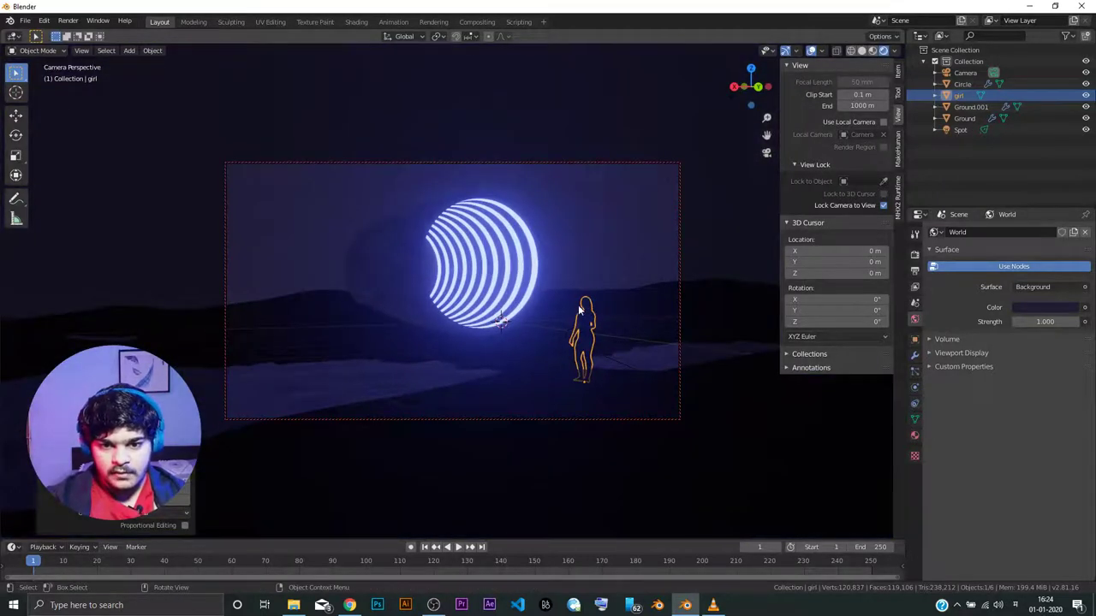
pyautogui.press('g')
pyautogui.hotkey('shift', 'z')
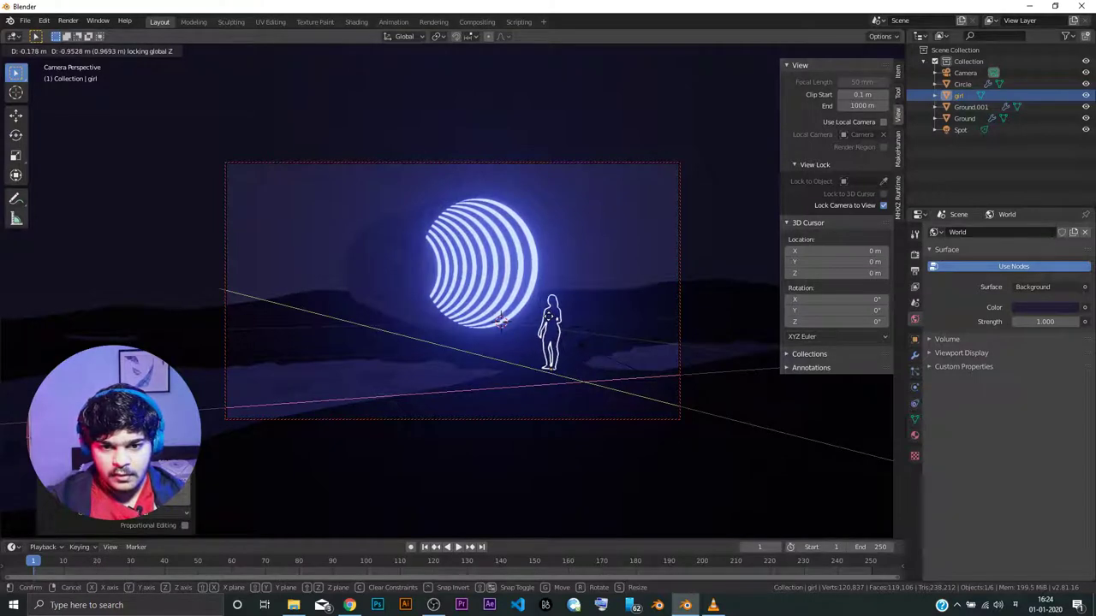
pyautogui.click(551, 319)
pyautogui.moveTo(551, 319); pyautogui.dragTo(605, 302, button='middle')
# Step: Move the striped ring lower, closer to the terrain
pyautogui.click(420, 321)
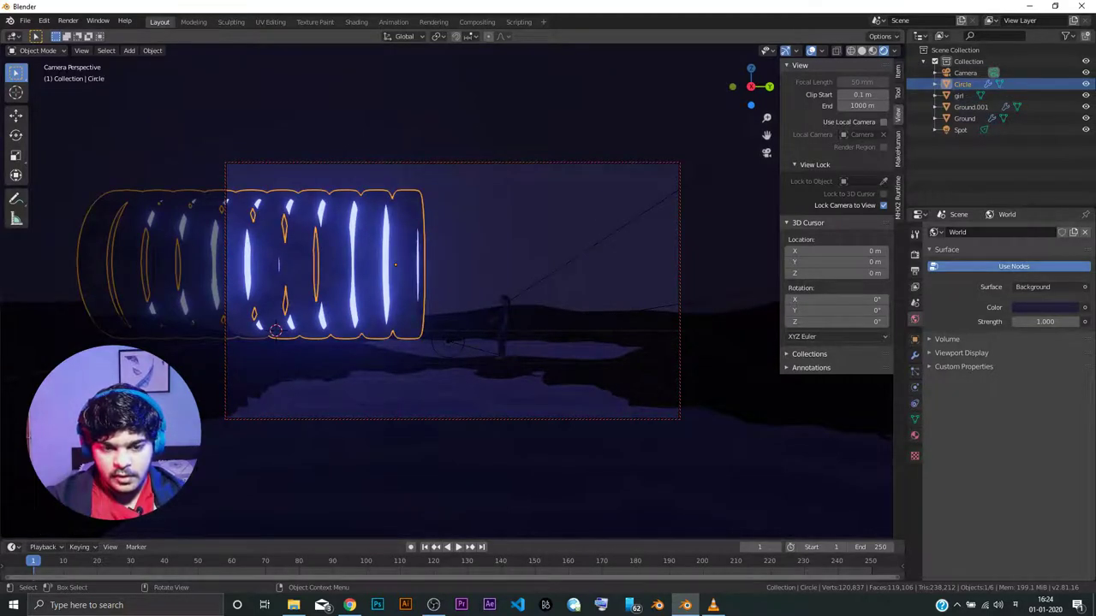
pyautogui.press('r')
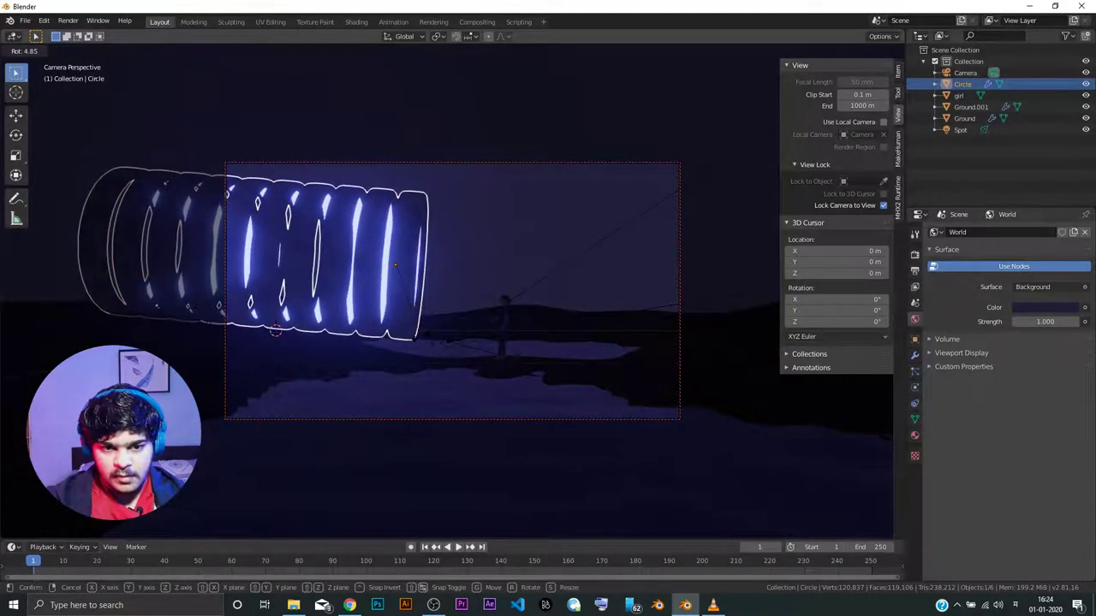
pyautogui.press('g')
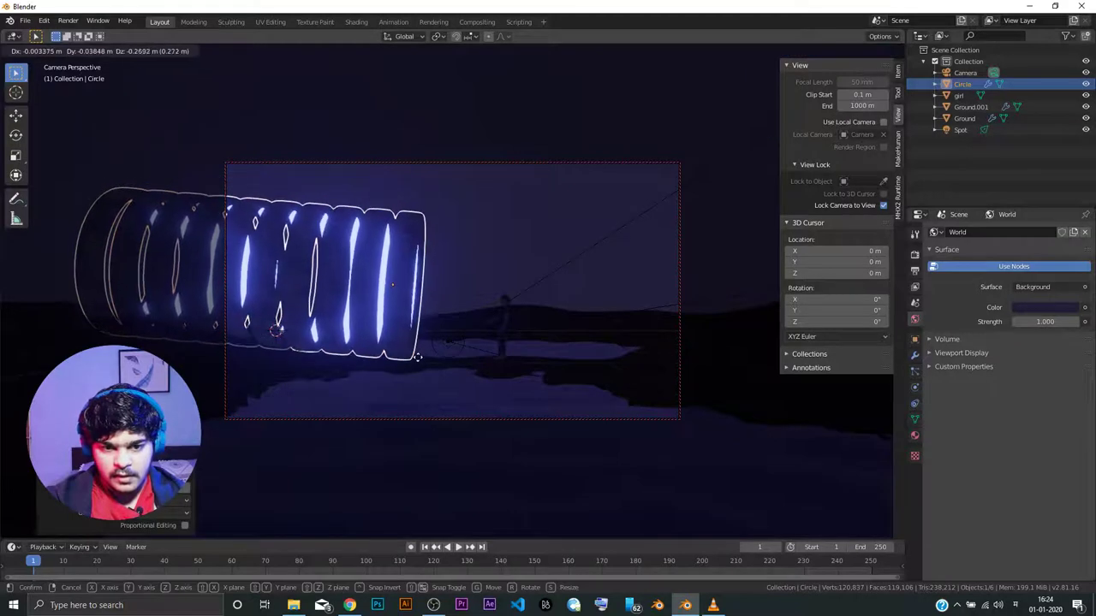
pyautogui.click(418, 363)
# Step: Exit camera view and orbit to see the glowing ring as a long tube from the side
pyautogui.press('KP_0')
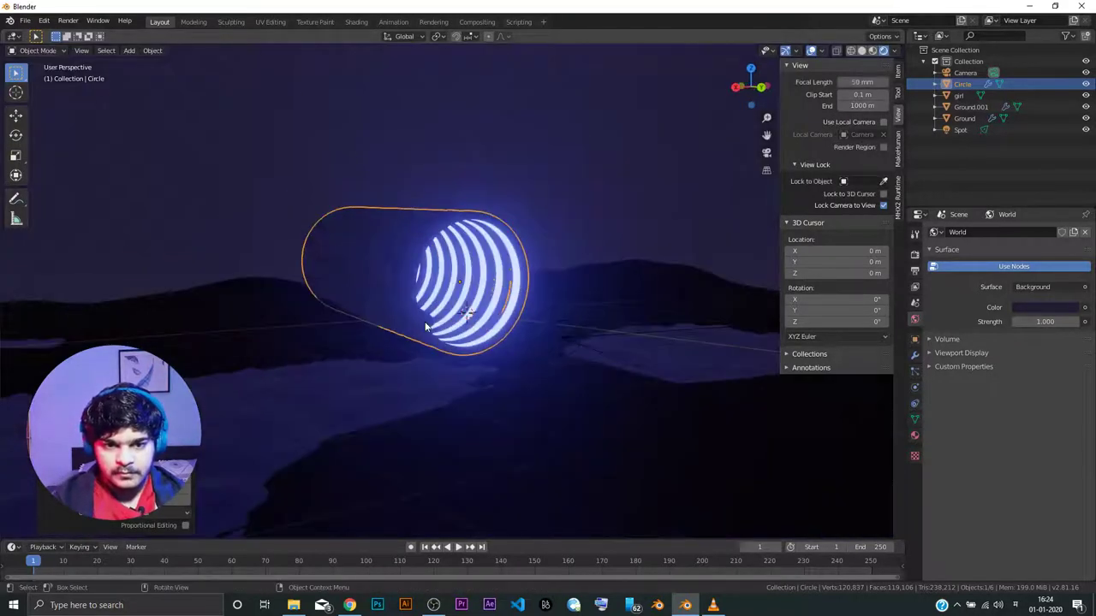
pyautogui.press('KP_0')
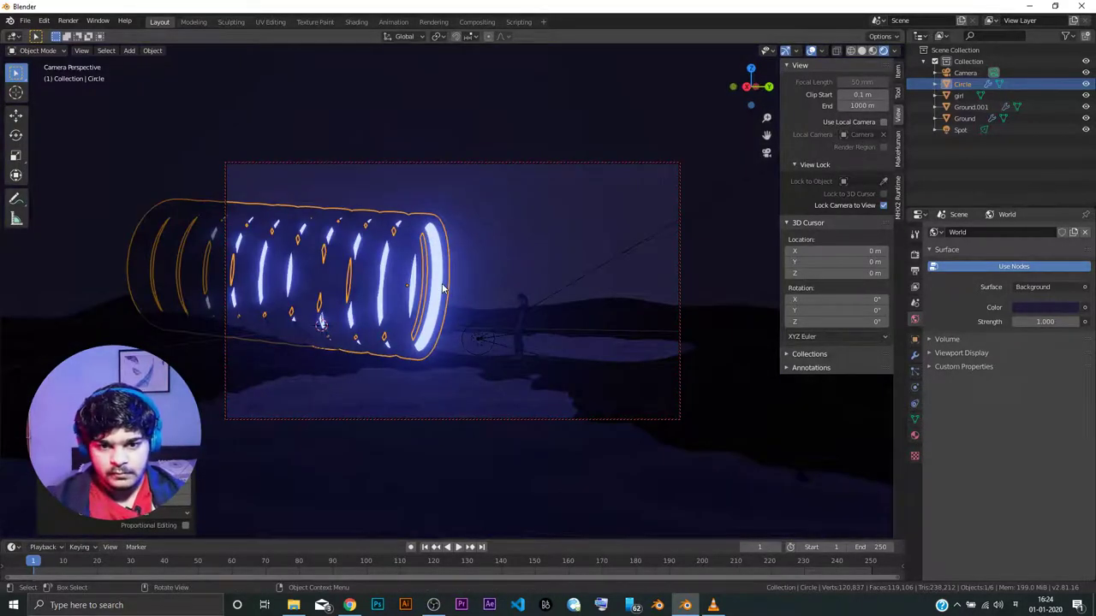
pyautogui.moveTo(442, 288); pyautogui.dragTo(356, 280, button='middle')
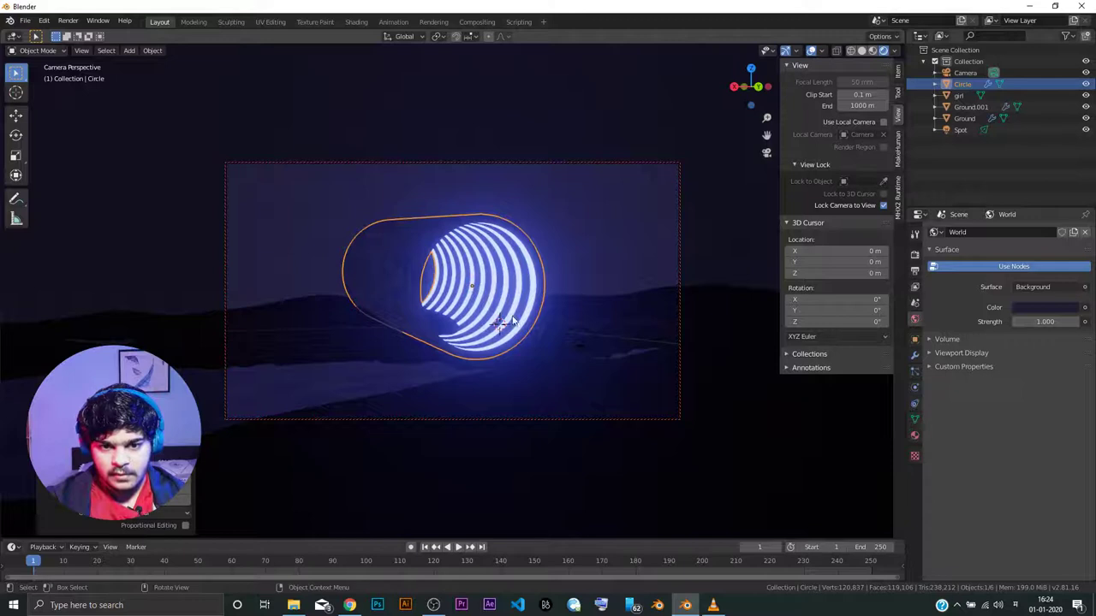
pyautogui.press('KP_0')
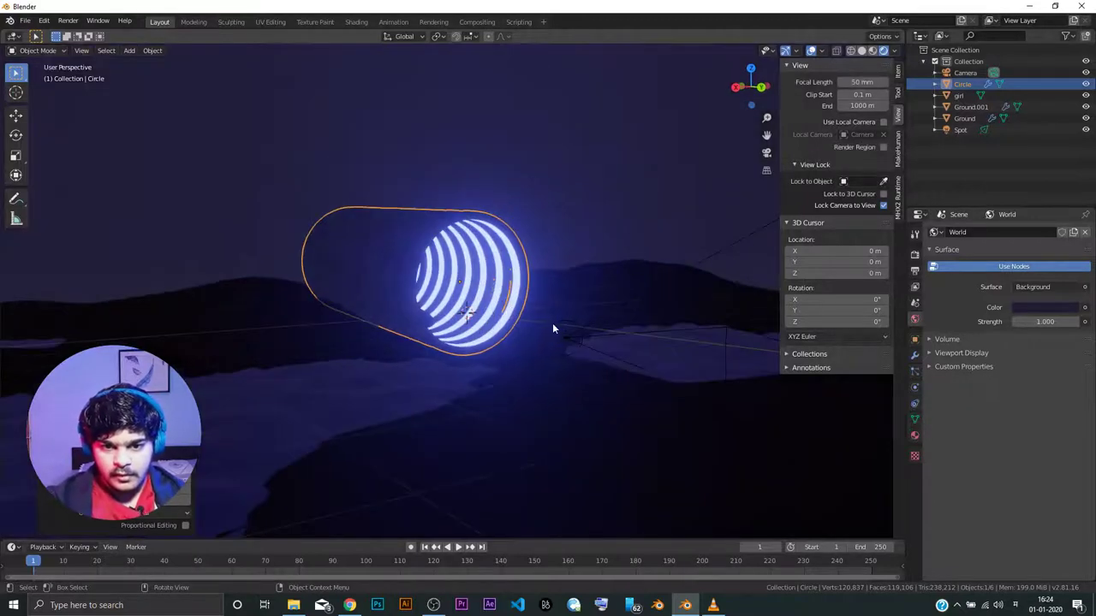
pyautogui.moveTo(552, 328); pyautogui.dragTo(491, 295, button='middle')
# Step: Move the spot light to the ring's end and raise it along Z
pyautogui.click(501, 300)
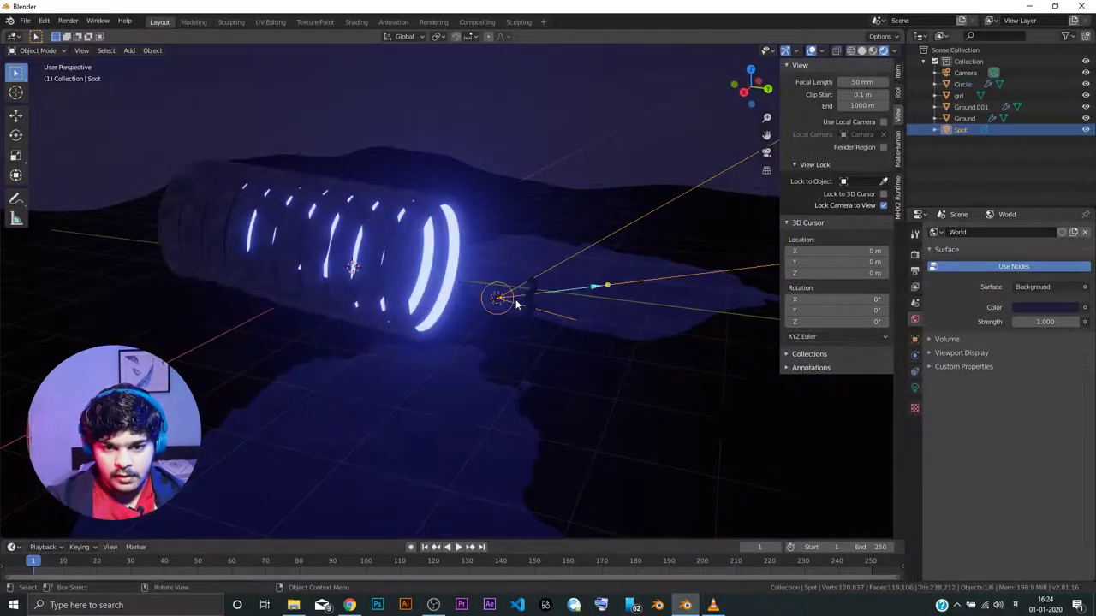
pyautogui.press('g')
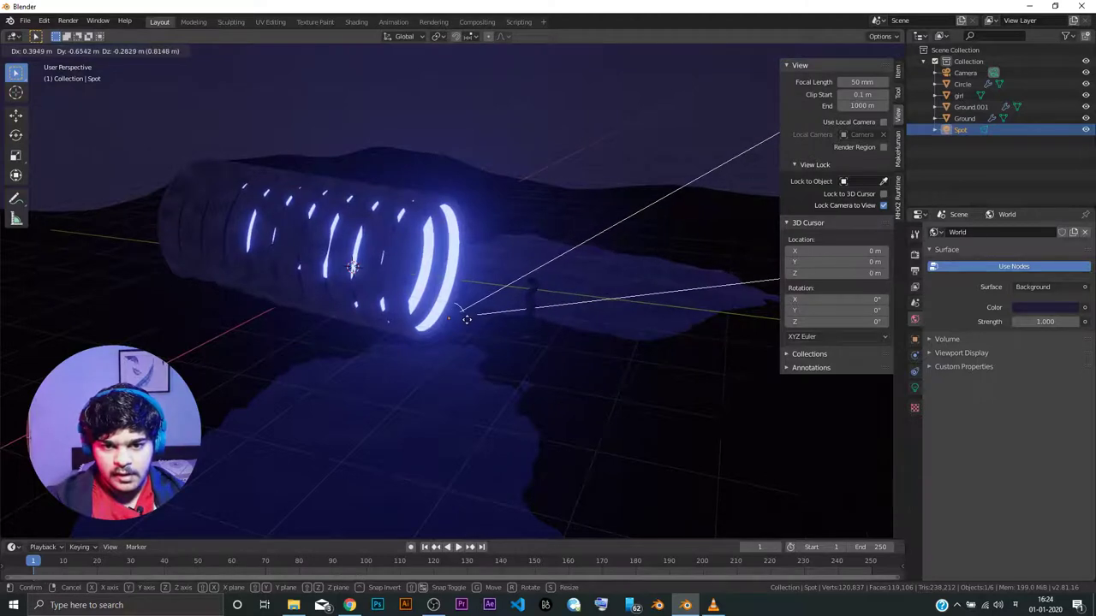
pyautogui.click(471, 319)
pyautogui.press('g')
pyautogui.press('z')
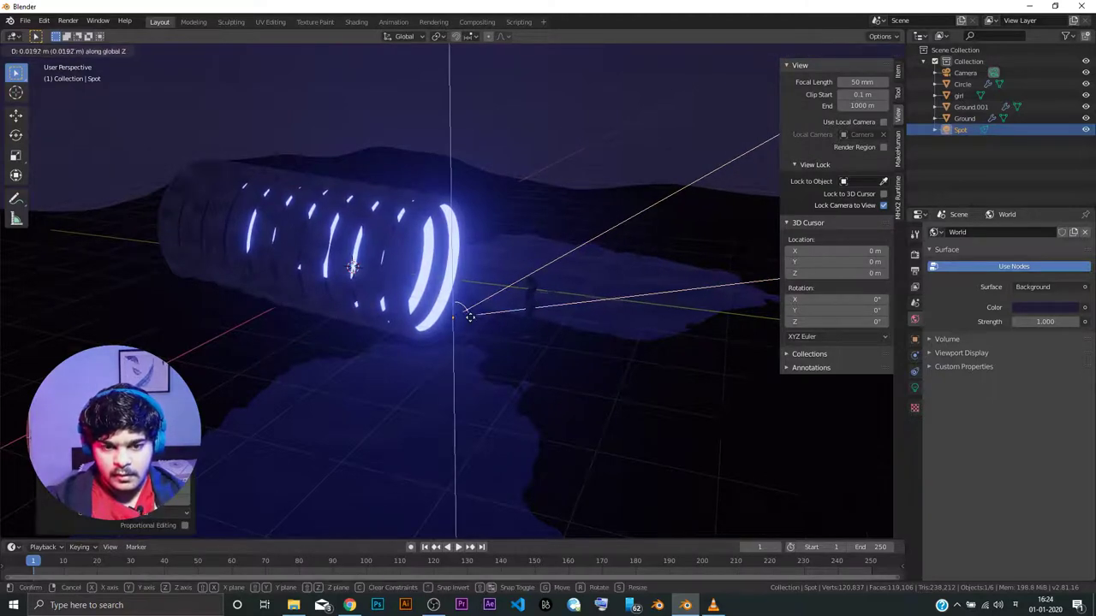
pyautogui.click(501, 312)
pyautogui.moveTo(500, 311); pyautogui.dragTo(452, 288, button='middle')
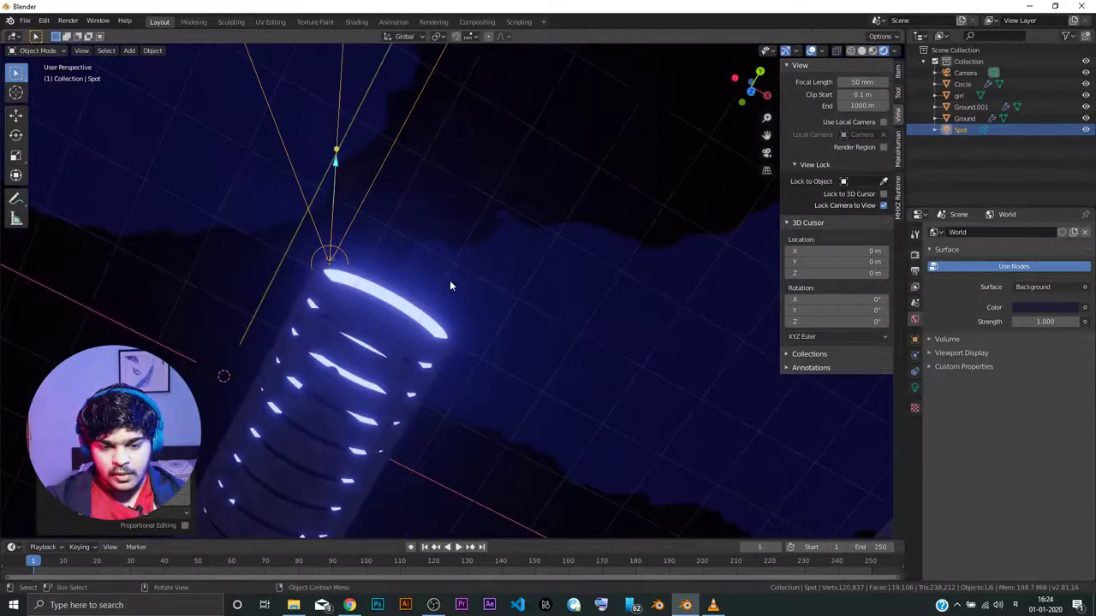
# Step: Re-aim, nudge and rescale the spot light so its cone points outward from the ring
pyautogui.press('r')
pyautogui.click(457, 363)
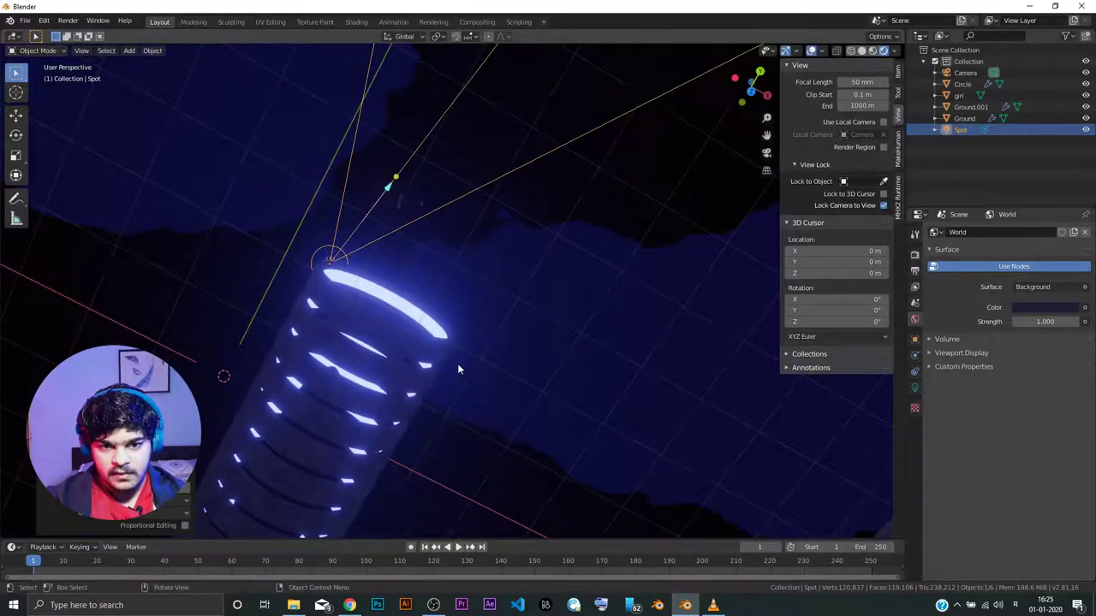
pyautogui.press('g')
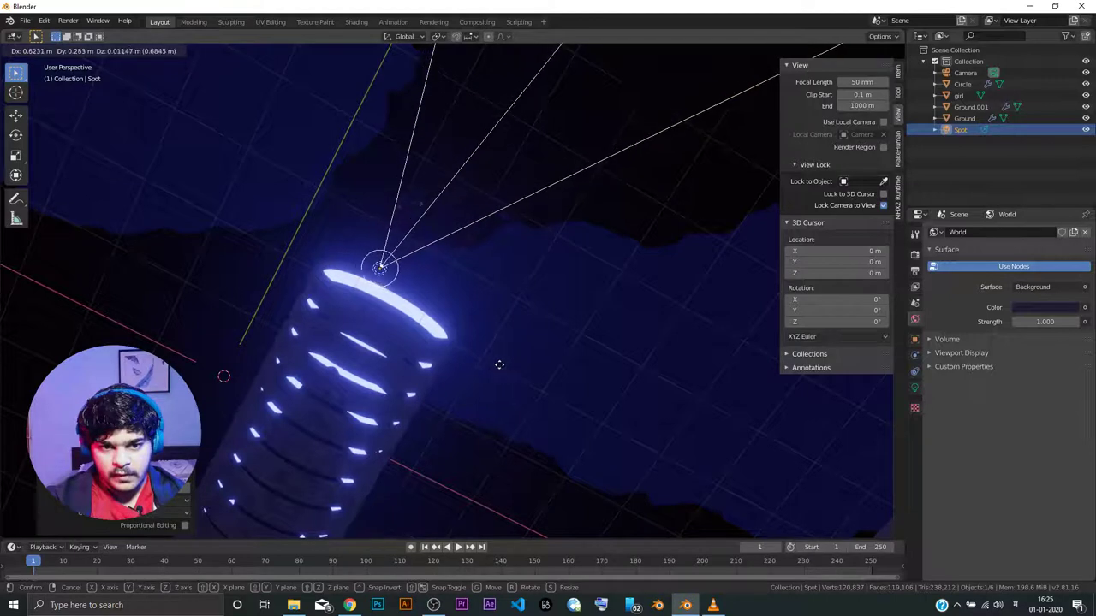
pyautogui.click(501, 363)
pyautogui.press('r')
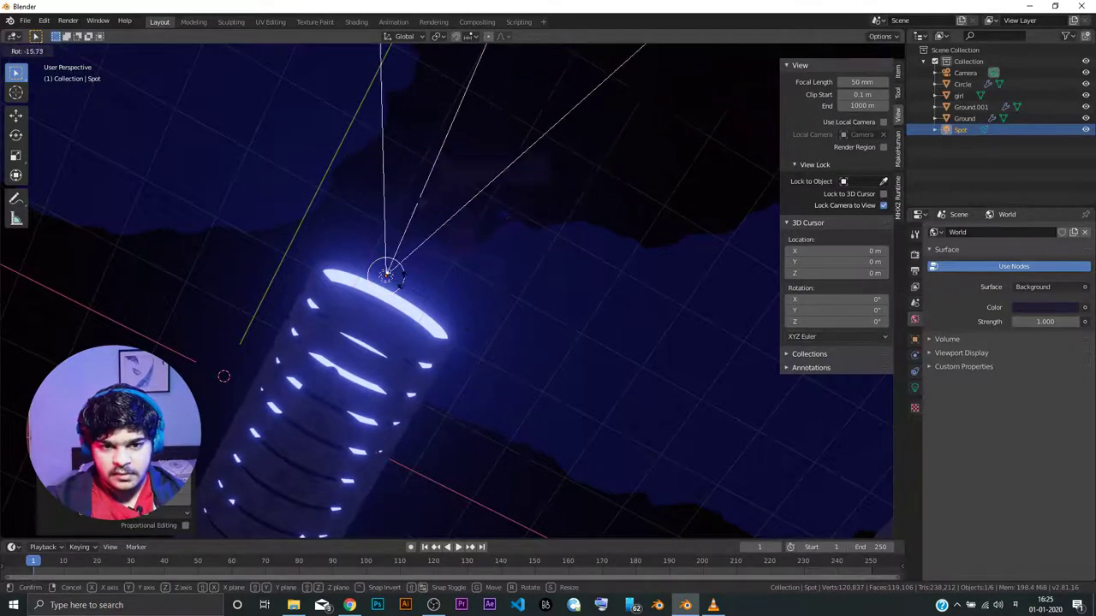
pyautogui.click(489, 256)
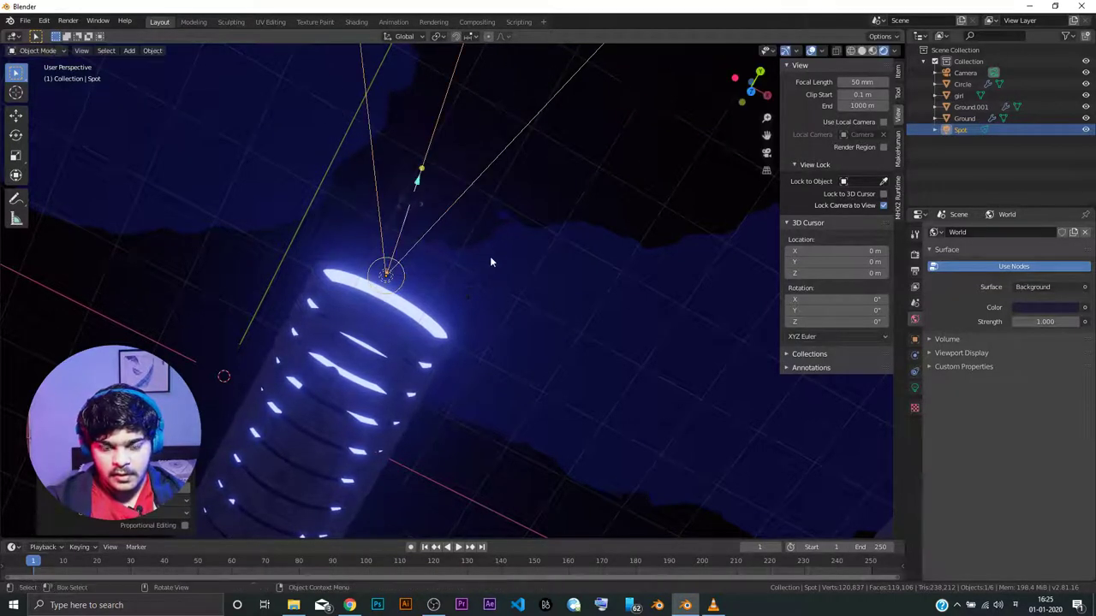
pyautogui.press('s')
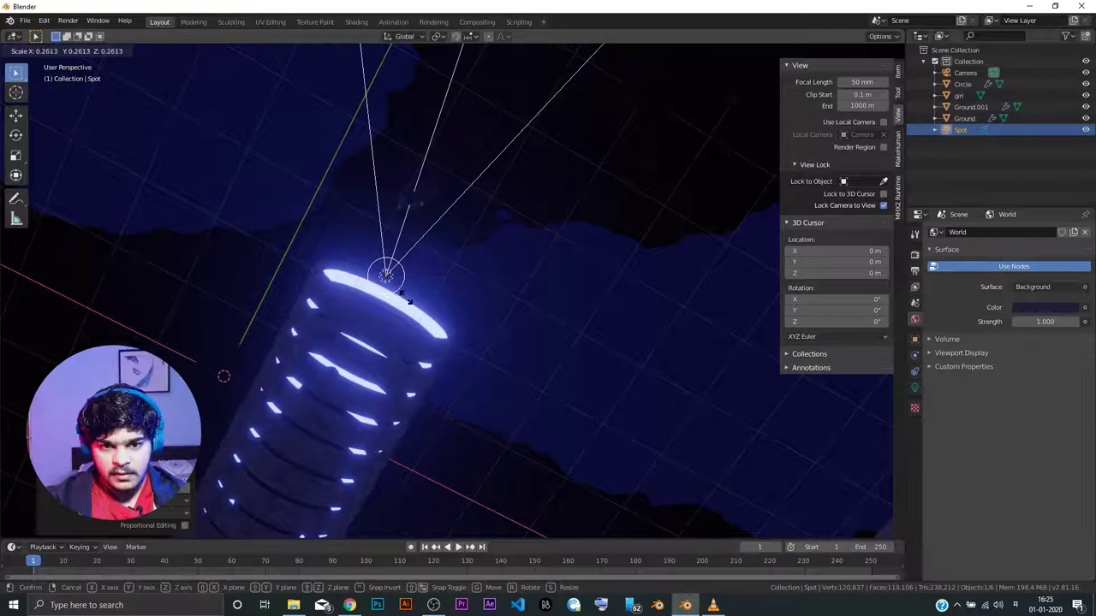
pyautogui.click(406, 299)
pyautogui.press('s')
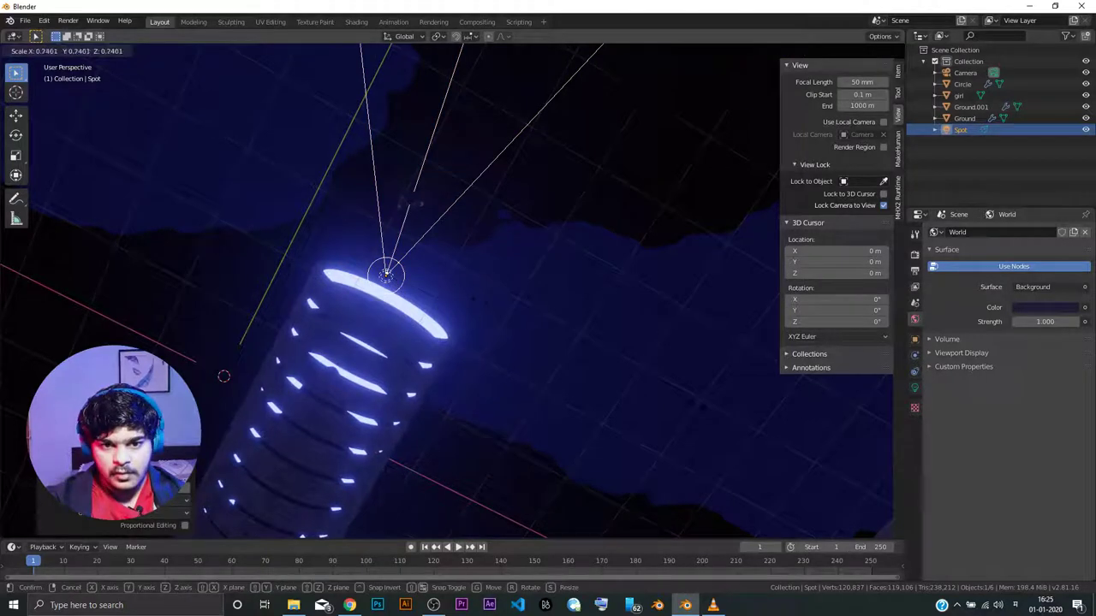
pyautogui.click(417, 254)
pyautogui.moveTo(417, 253); pyautogui.dragTo(56, 100, button='middle')
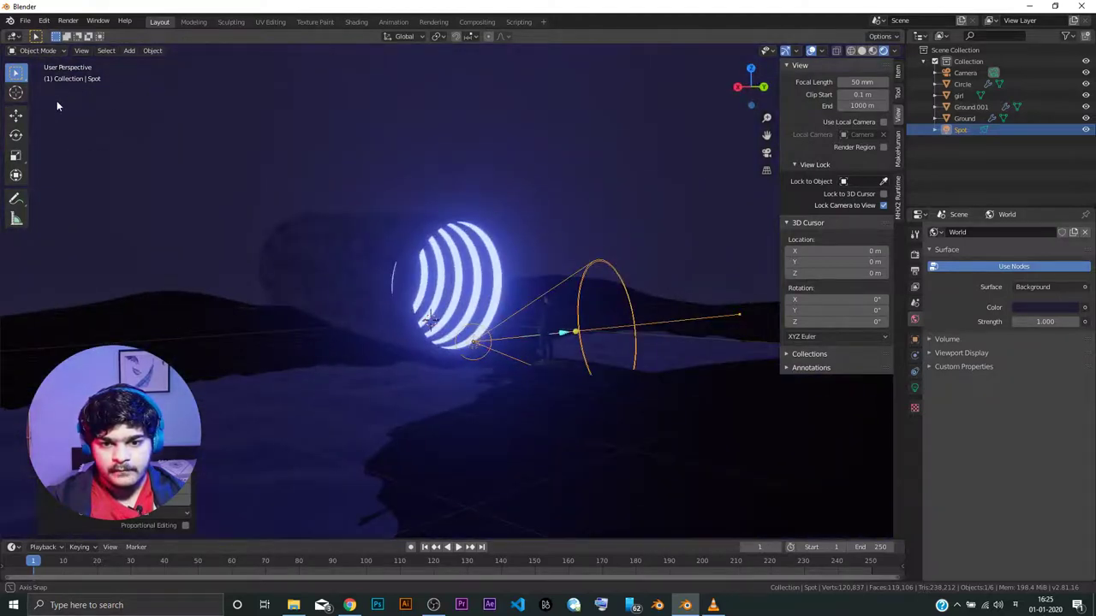
# Step: Raise the spot light's power, look through the camera, narrow the cone and re-aim the light
pyautogui.click(914, 387)
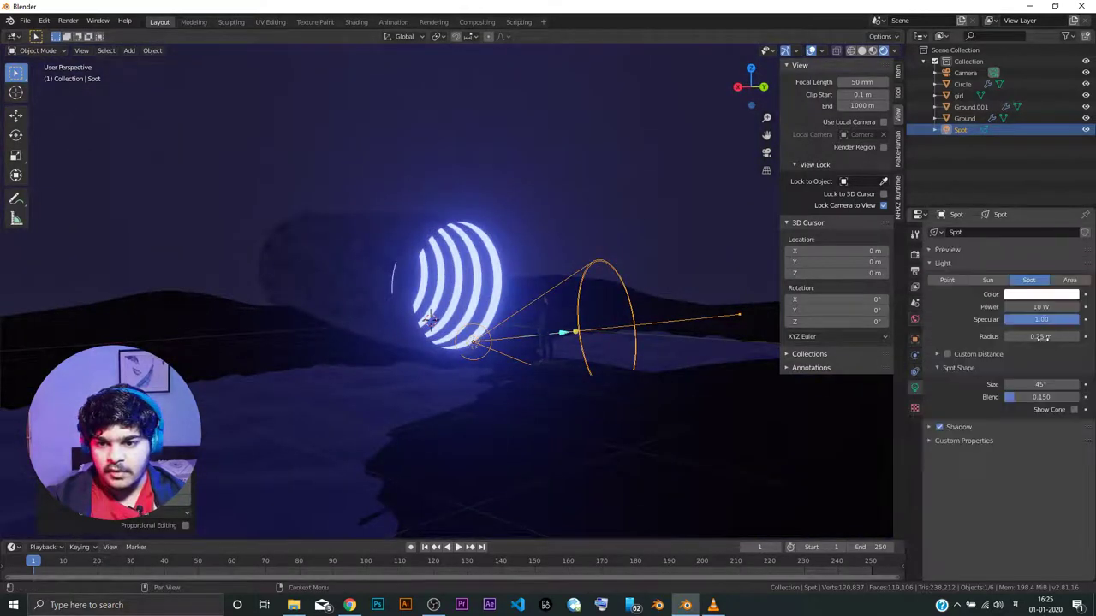
pyautogui.moveTo(1034, 306); pyautogui.dragTo(1057, 306)
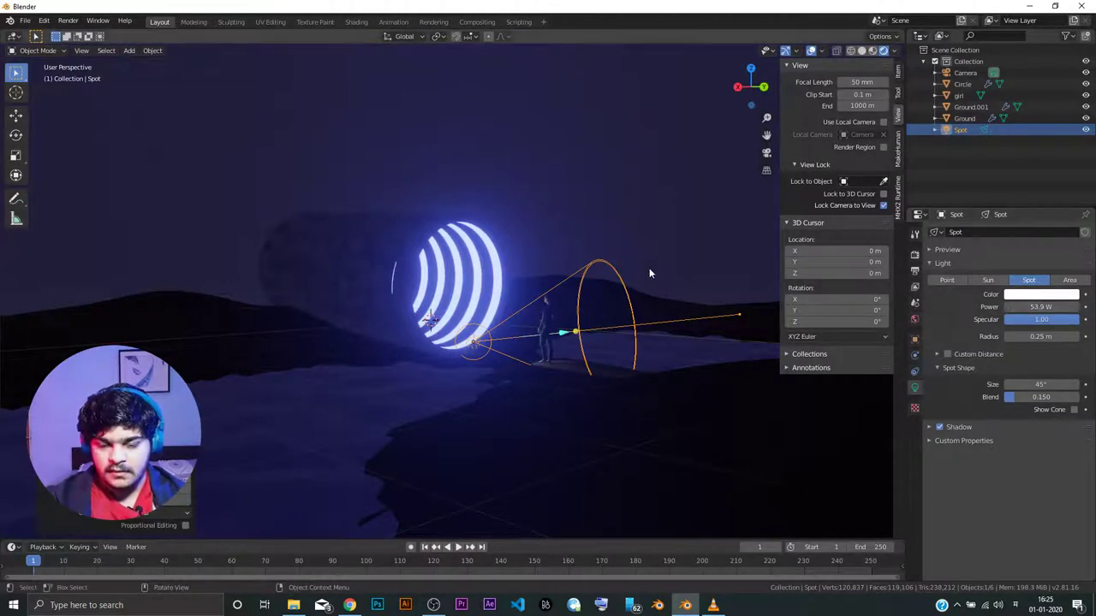
pyautogui.press('KP_0')
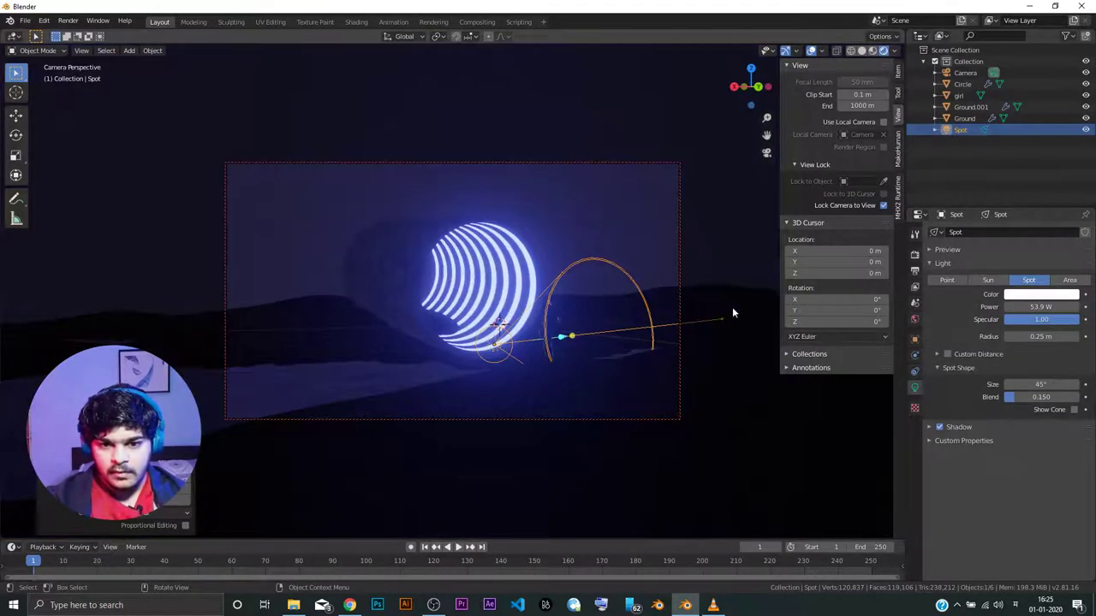
pyautogui.moveTo(559, 320); pyautogui.dragTo(566, 322, button='middle')
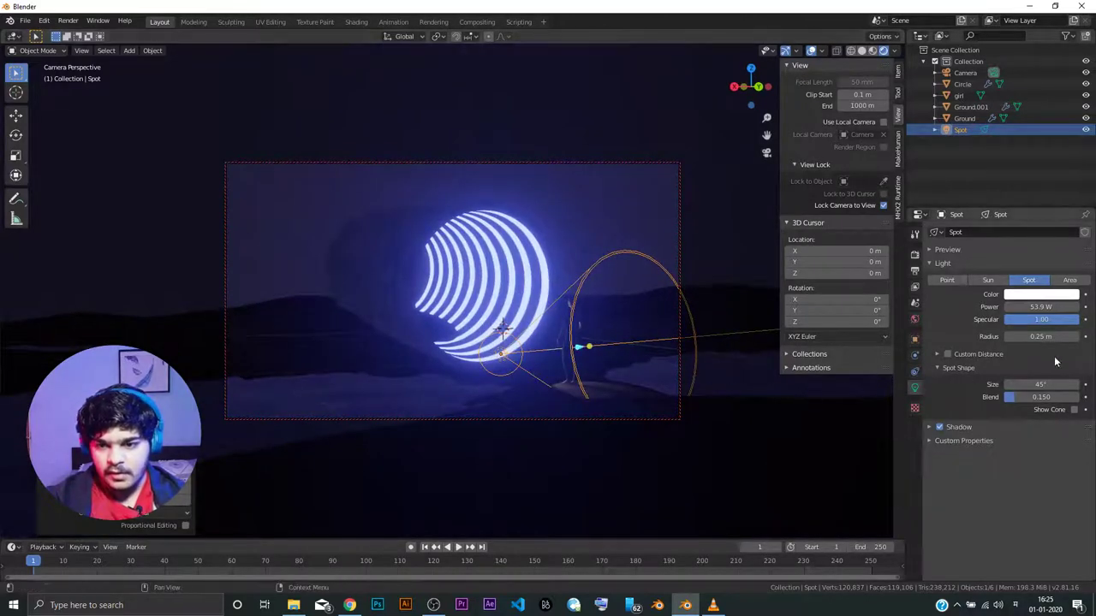
pyautogui.moveTo(1041, 384); pyautogui.dragTo(1024, 384)
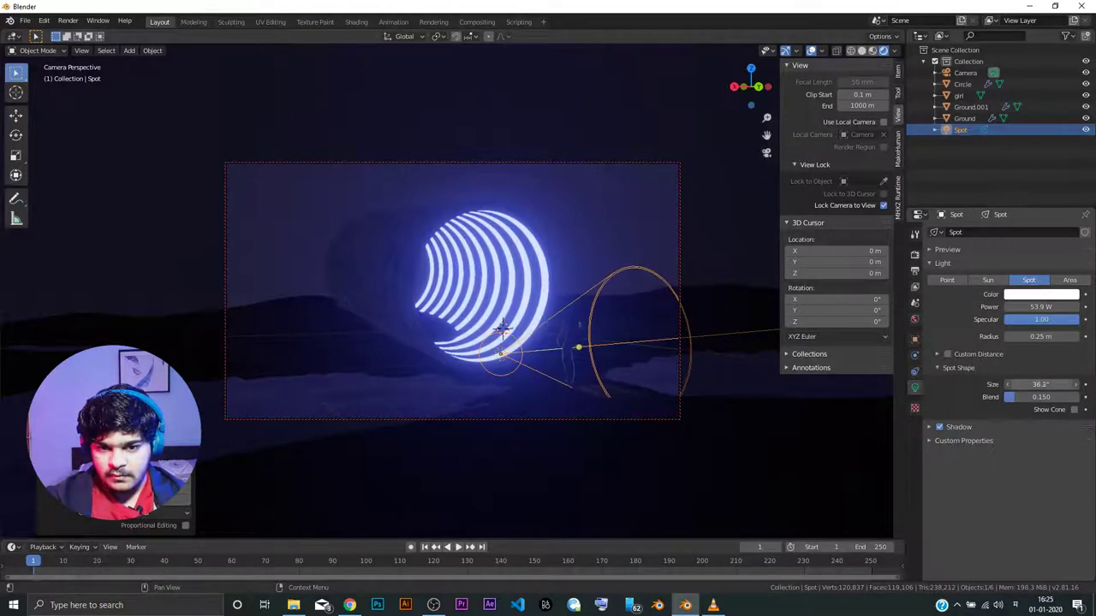
pyautogui.press('r')
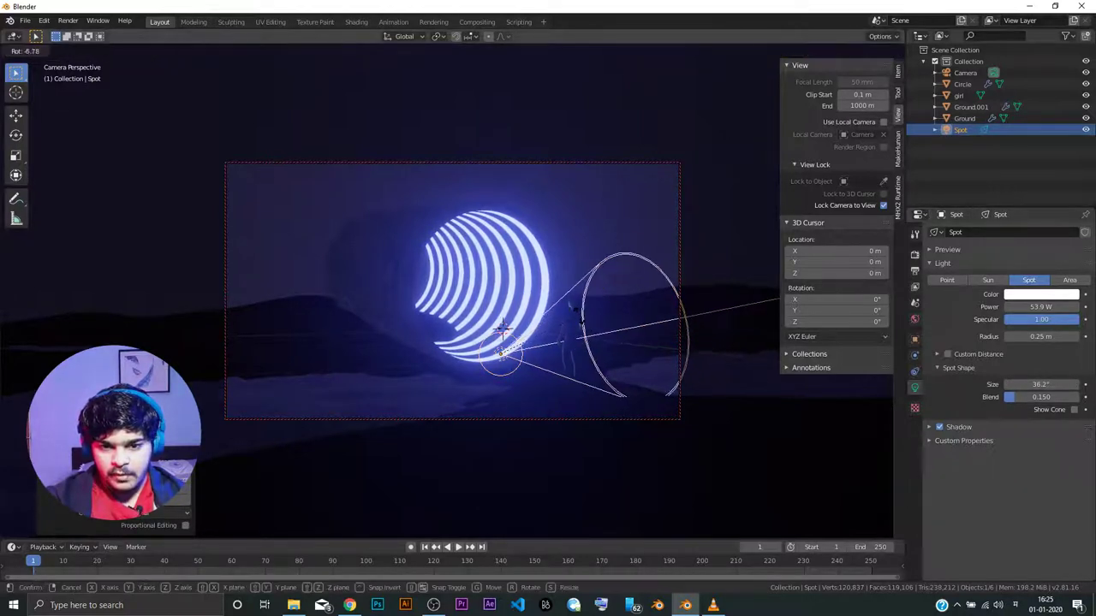
pyautogui.click(572, 305)
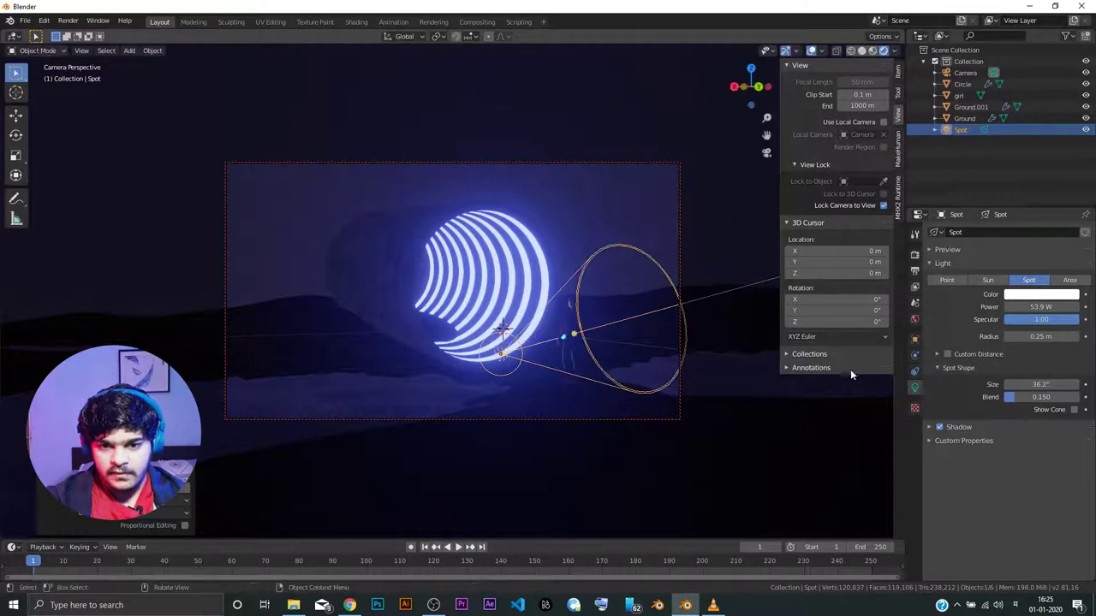
# Step: Make the spot light pale yellow with a 36.2° cone, 0.493 blend and 110.9 W power
pyautogui.moveTo(1040, 306); pyautogui.dragTo(1062, 306)
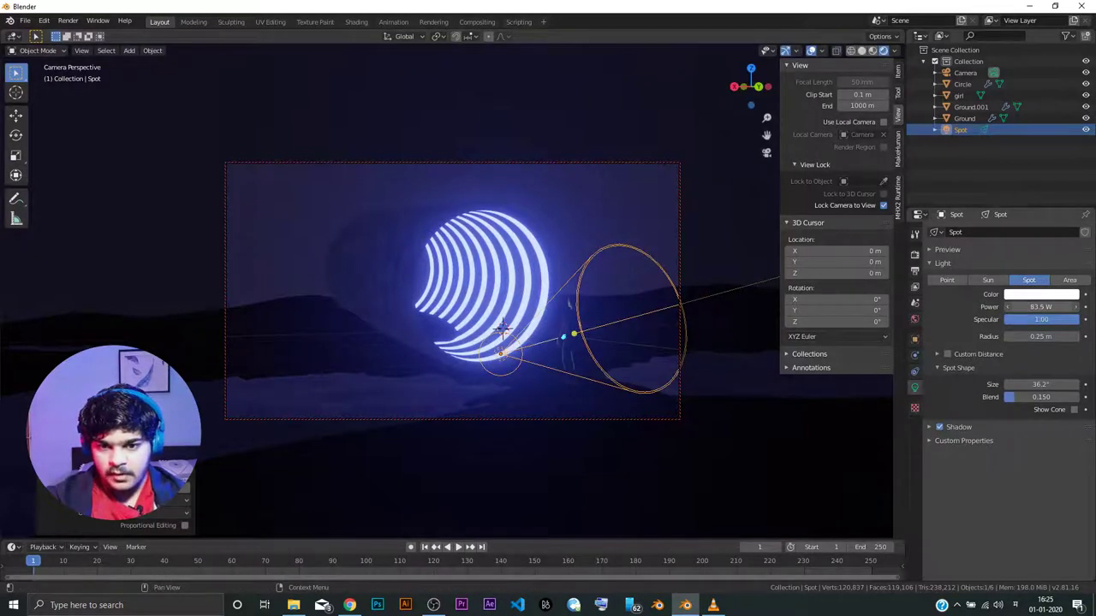
pyautogui.click(1019, 296)
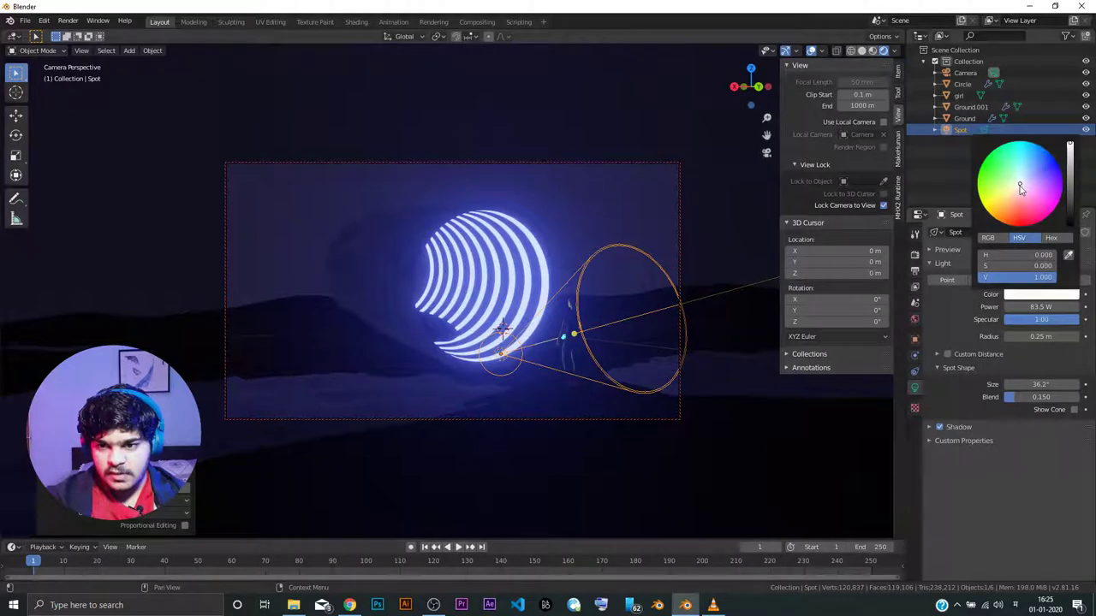
pyautogui.moveTo(1019, 188); pyautogui.dragTo(1003, 194)
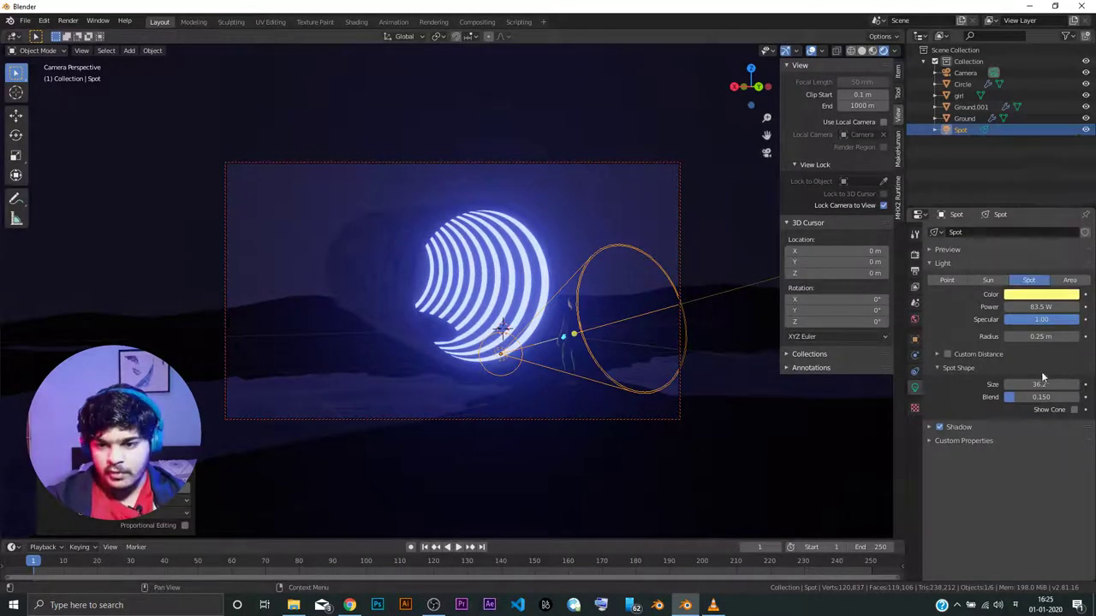
pyautogui.moveTo(1031, 384); pyautogui.dragTo(1023, 384)
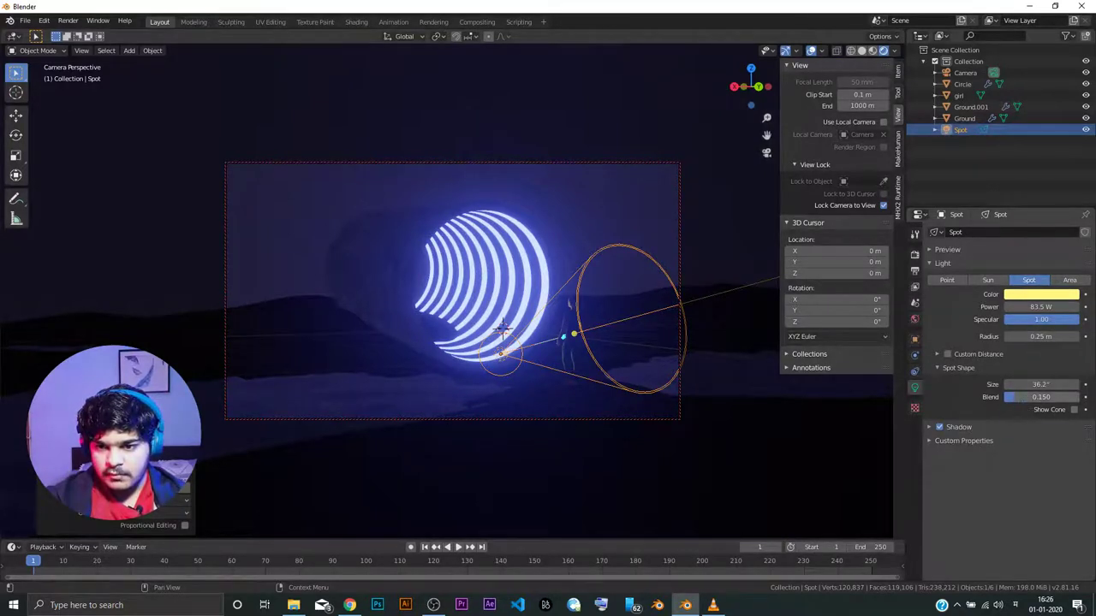
pyautogui.moveTo(1035, 397)
pyautogui.mouseDown()
pyautogui.moveTo(1077, 398)
pyautogui.moveTo(1055, 399)
pyautogui.mouseUp()
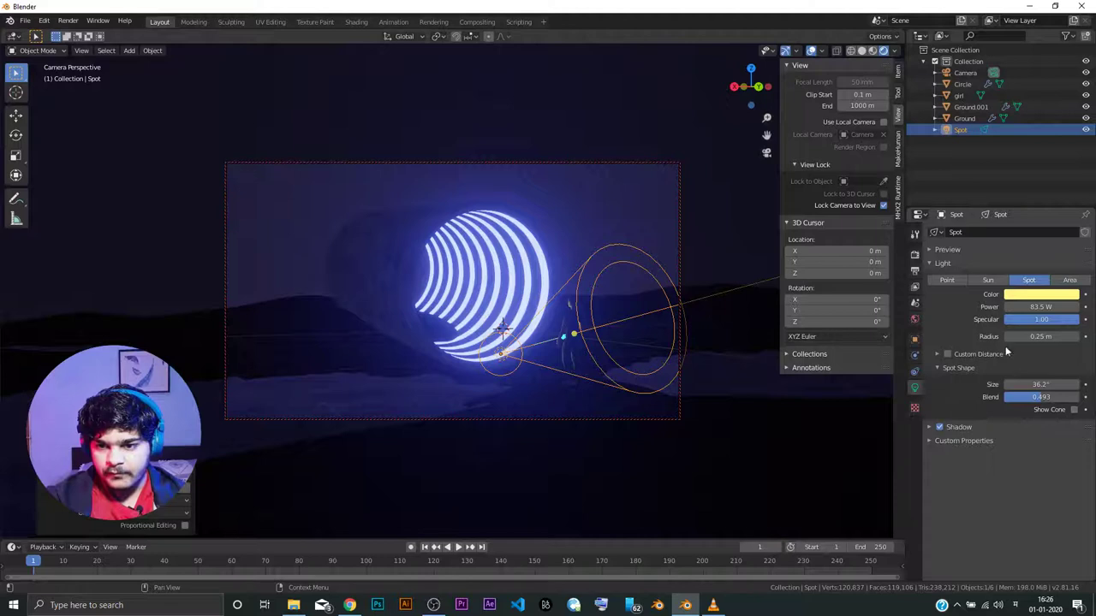
pyautogui.moveTo(1036, 306); pyautogui.dragTo(1051, 306)
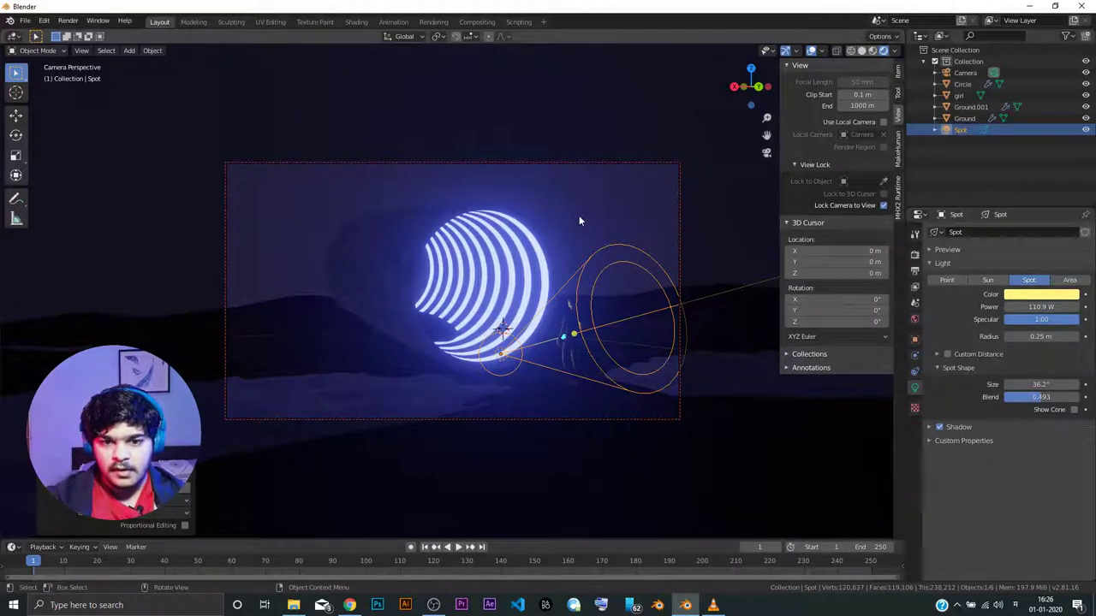
pyautogui.click(687, 181)
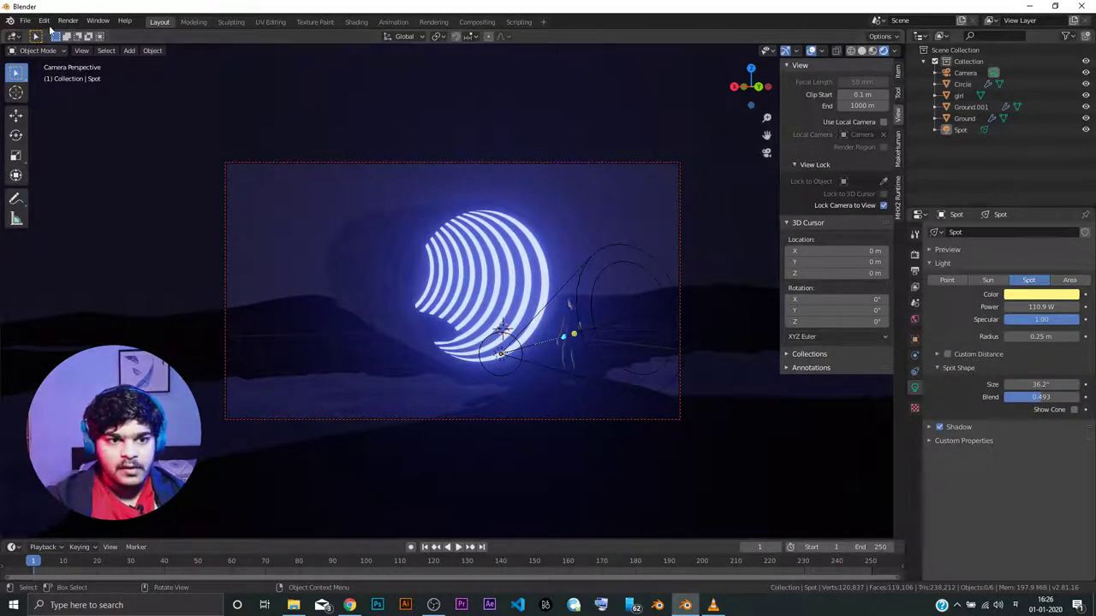
# Step: Save the scene as Ring.blend inside the Desktop's Tutorial Files folder
pyautogui.click(24, 21)
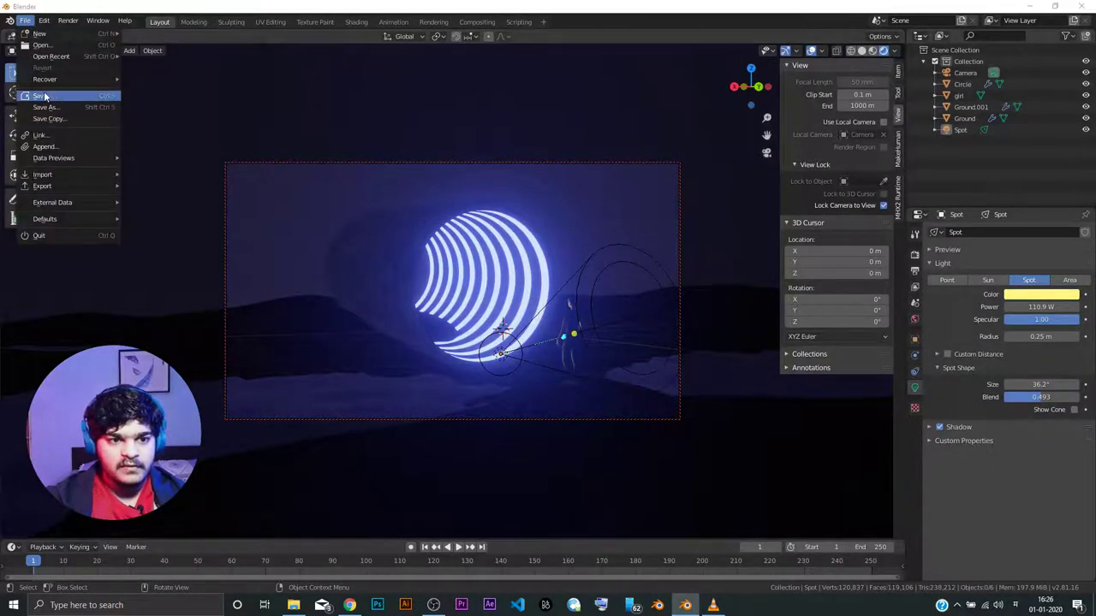
pyautogui.click(44, 95)
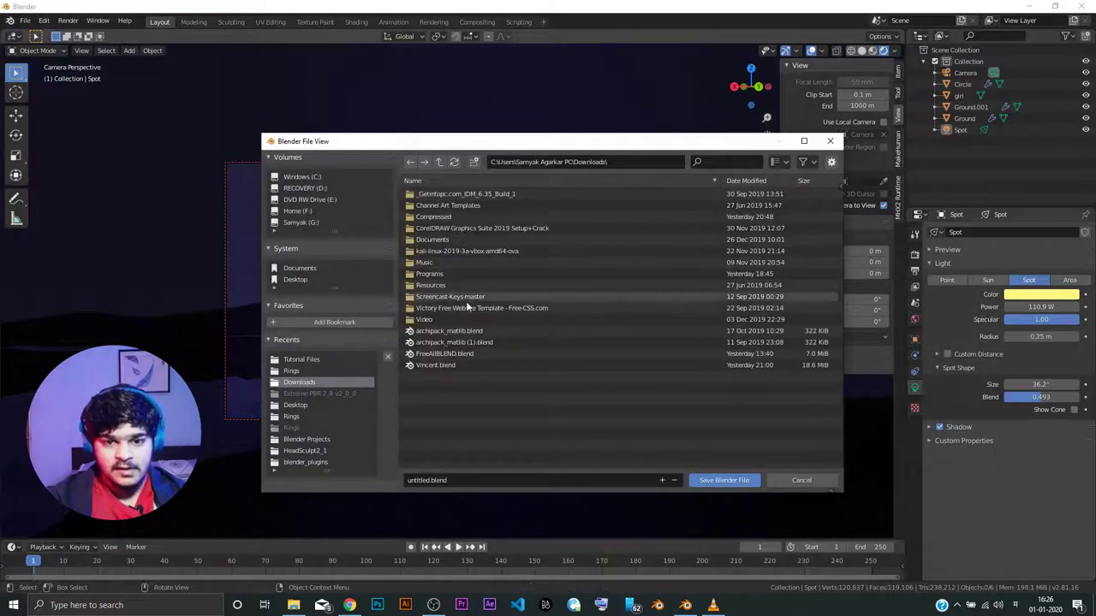
pyautogui.click(295, 280)
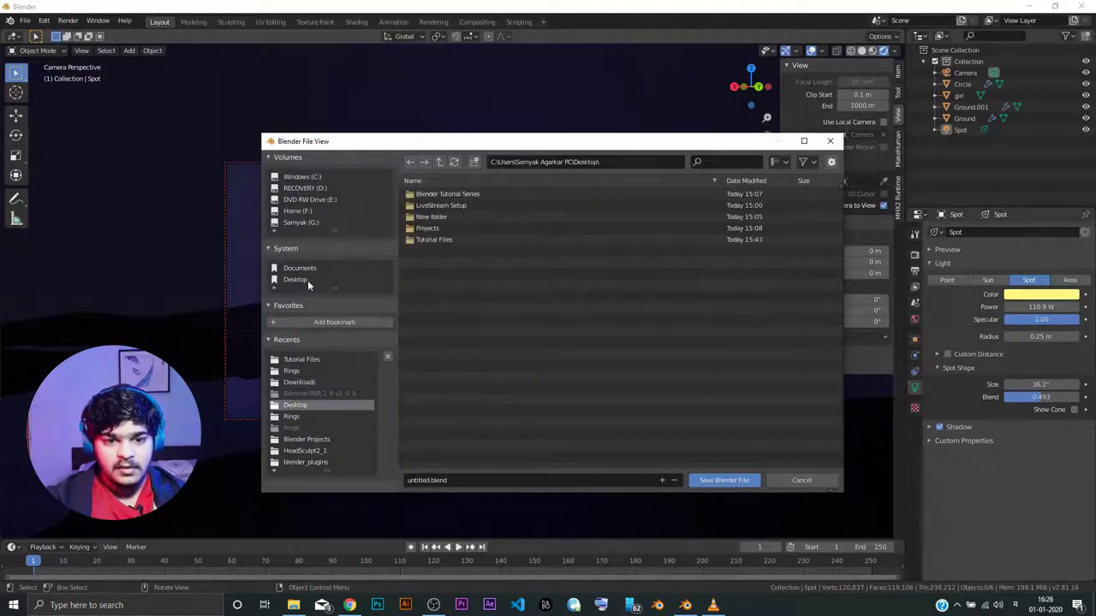
pyautogui.doubleClick(428, 241)
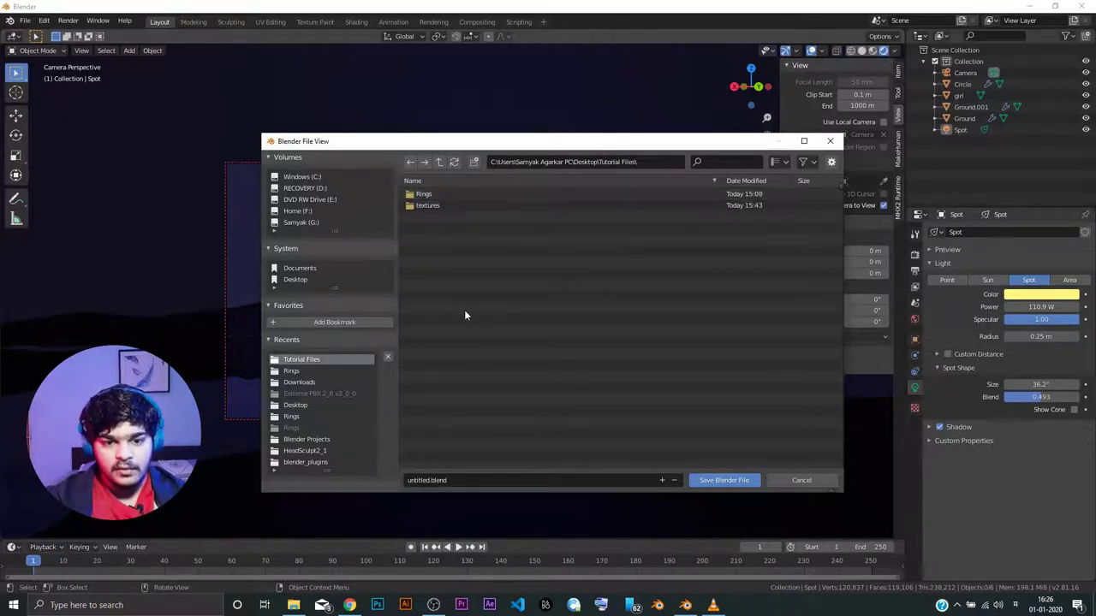
pyautogui.doubleClick(434, 477)
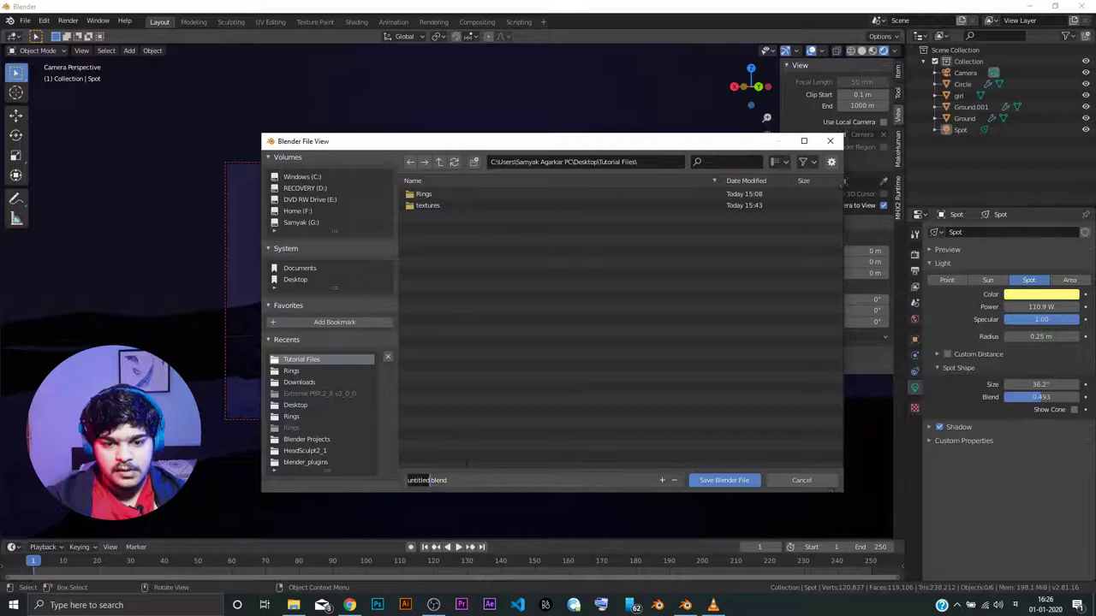
pyautogui.press('BackSpace')
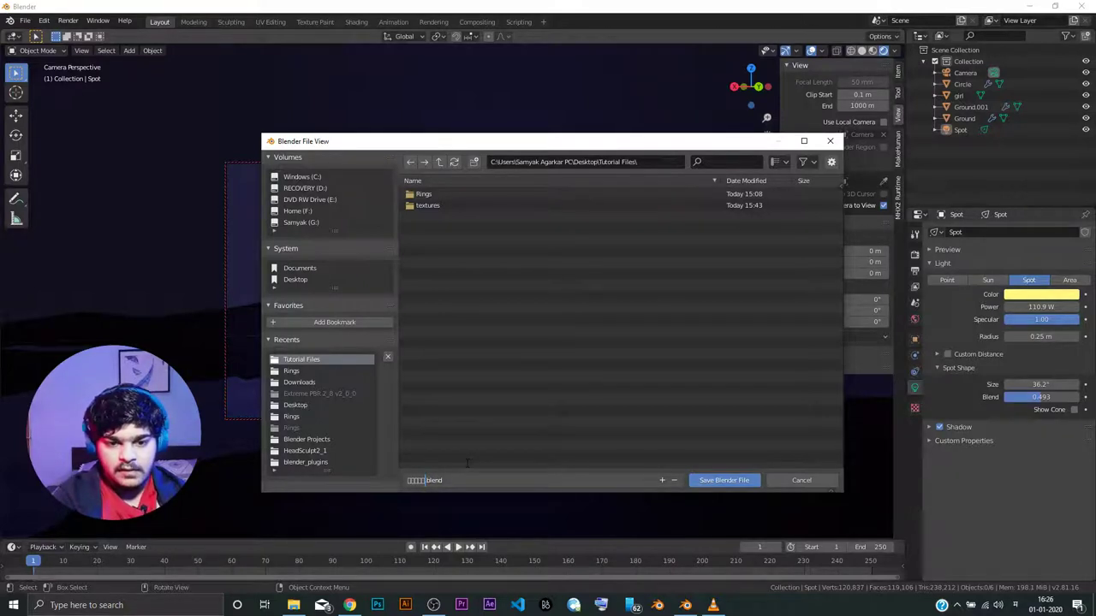
pyautogui.press('super+space')
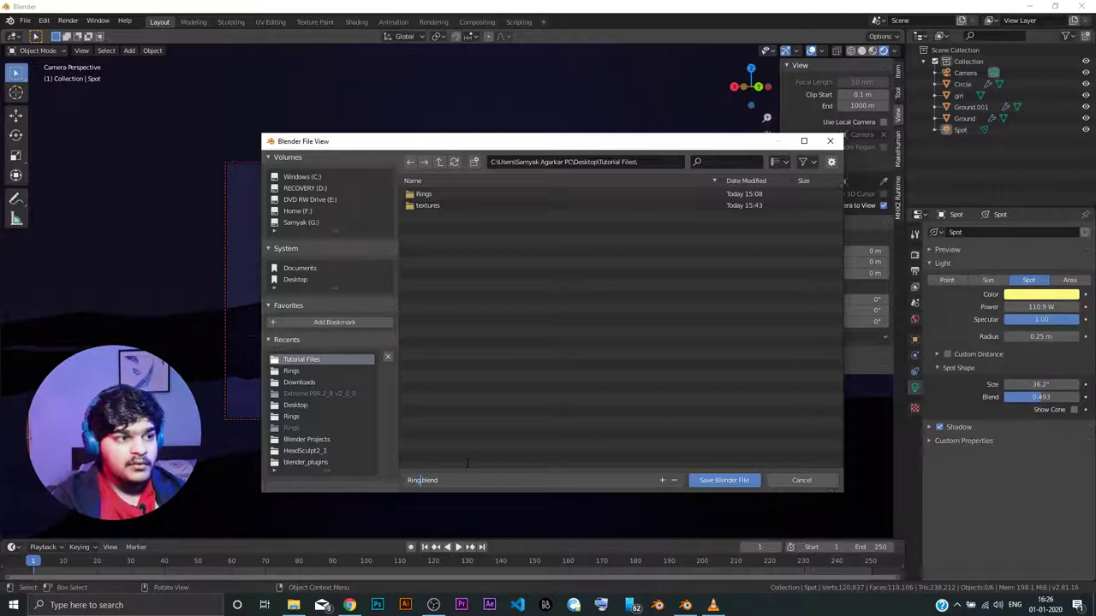
pyautogui.press('Return')
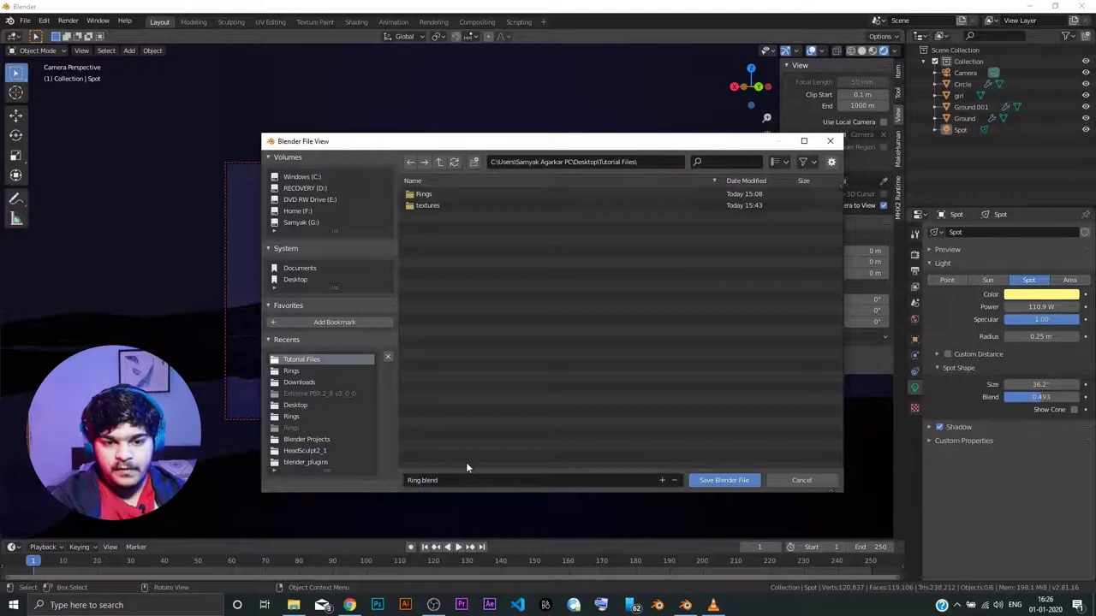
pyautogui.click(738, 480)
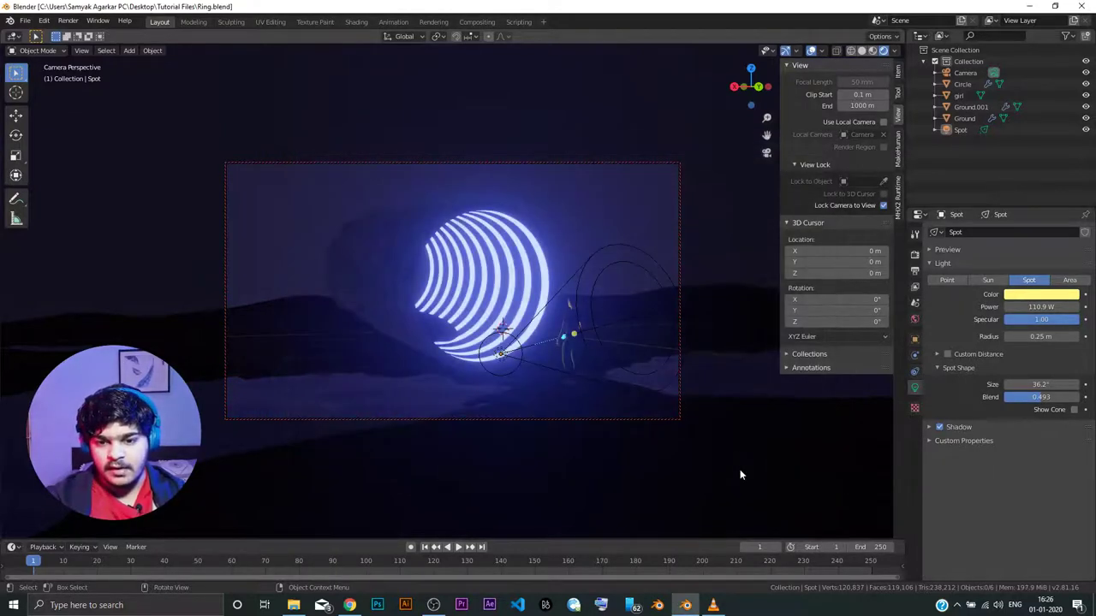
# Step: Render a still of the camera view, inspect the glowing ring up close, then close the render window
pyautogui.click(67, 20)
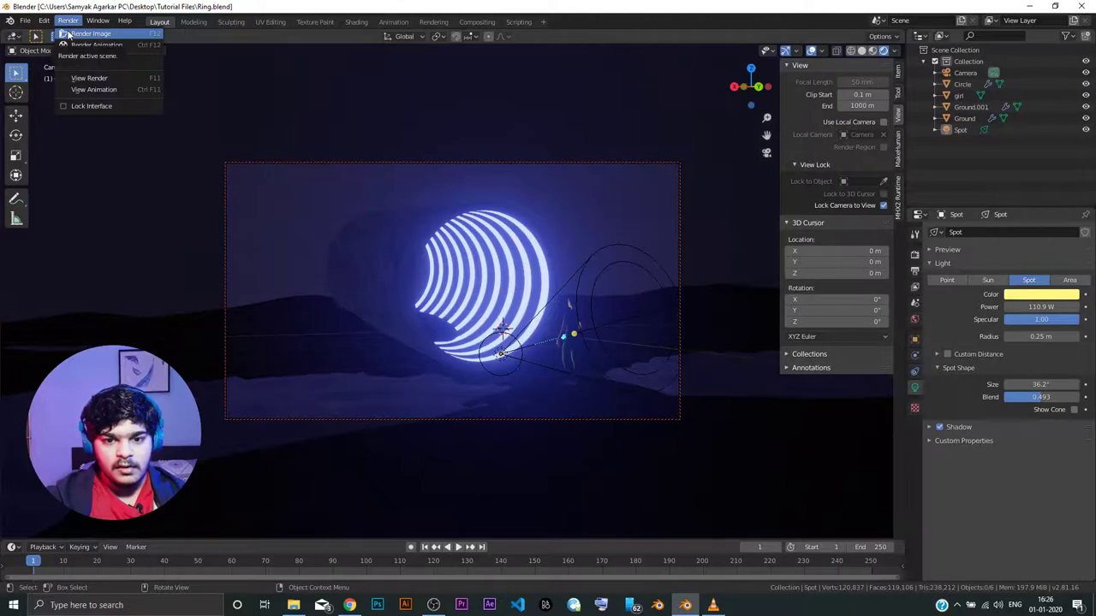
pyautogui.click(67, 33)
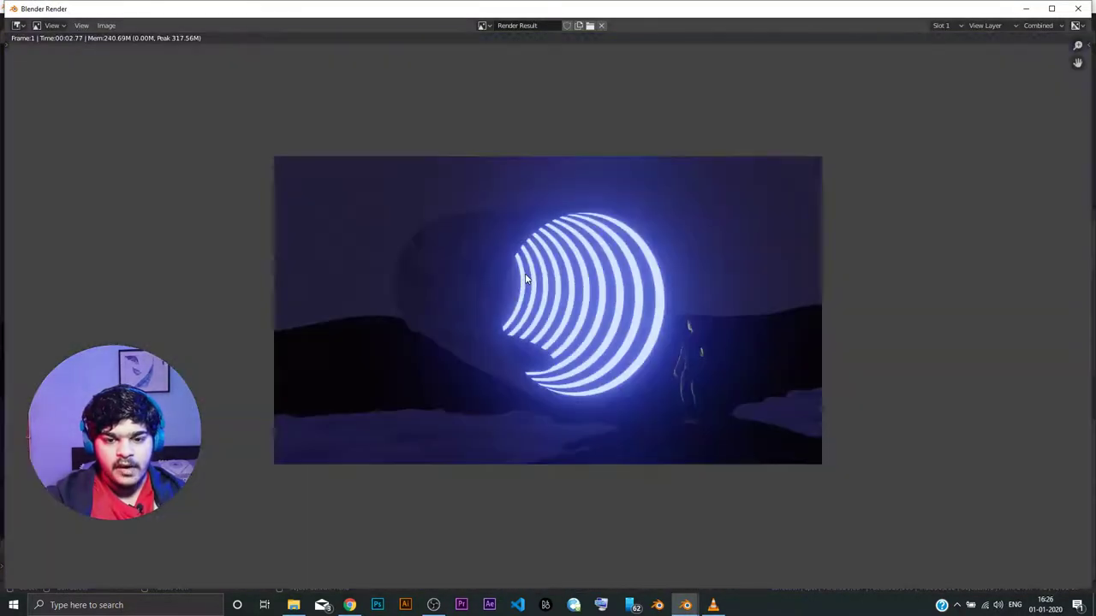
pyautogui.scroll(1, 557, 297)
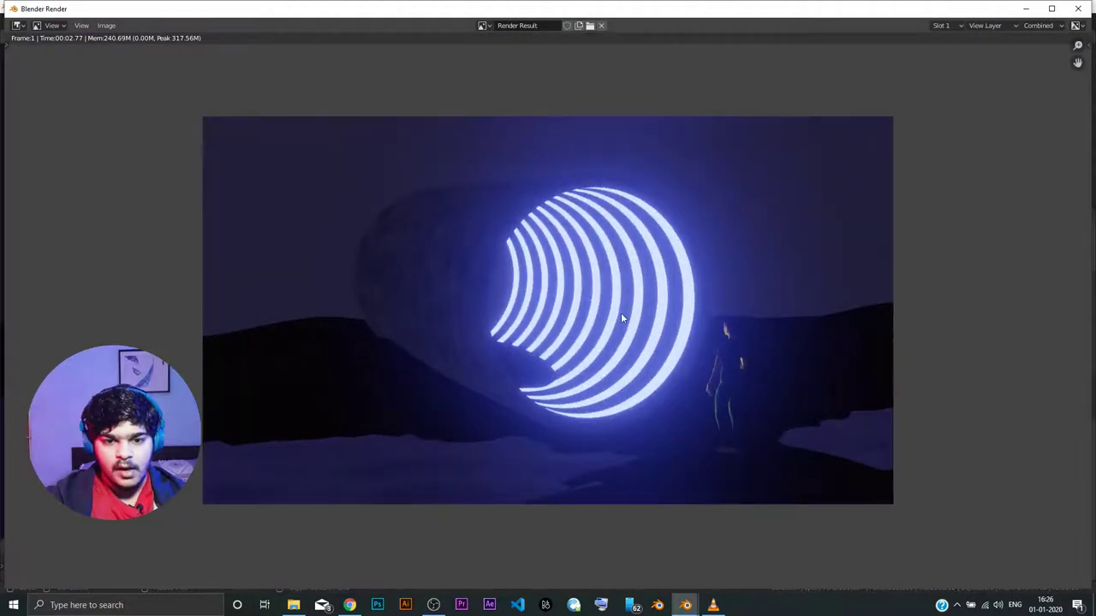
pyautogui.scroll(1, 622, 318)
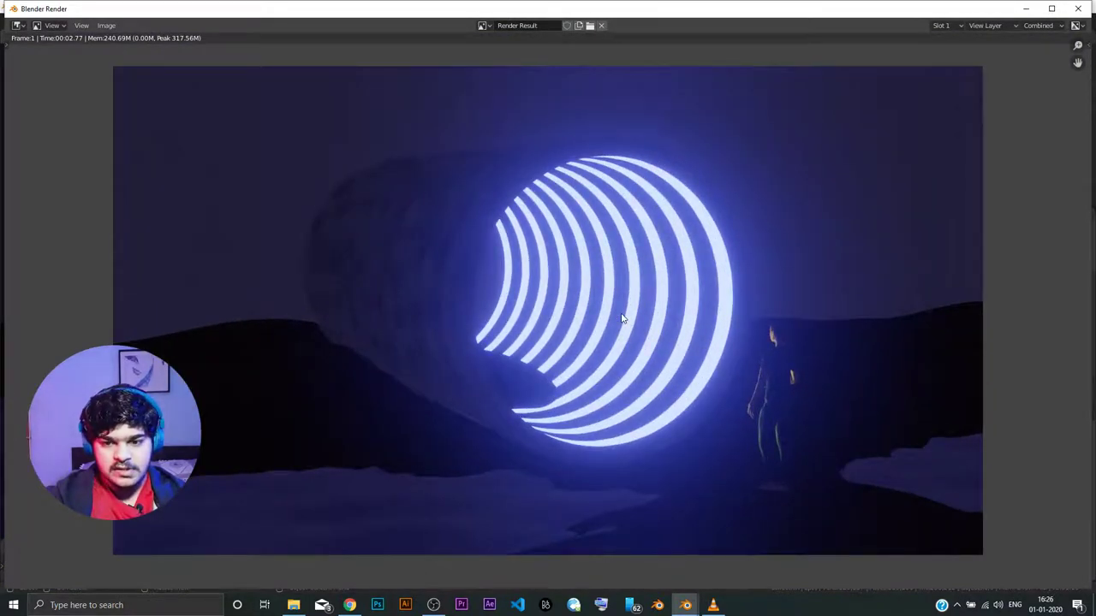
pyautogui.scroll(-1, 622, 318)
pyautogui.scroll(1, 621, 312)
pyautogui.moveTo(535, 314)
pyautogui.mouseDown(button='middle')
pyautogui.moveTo(585, 317)
pyautogui.moveTo(519, 309)
pyautogui.mouseUp(button='middle')
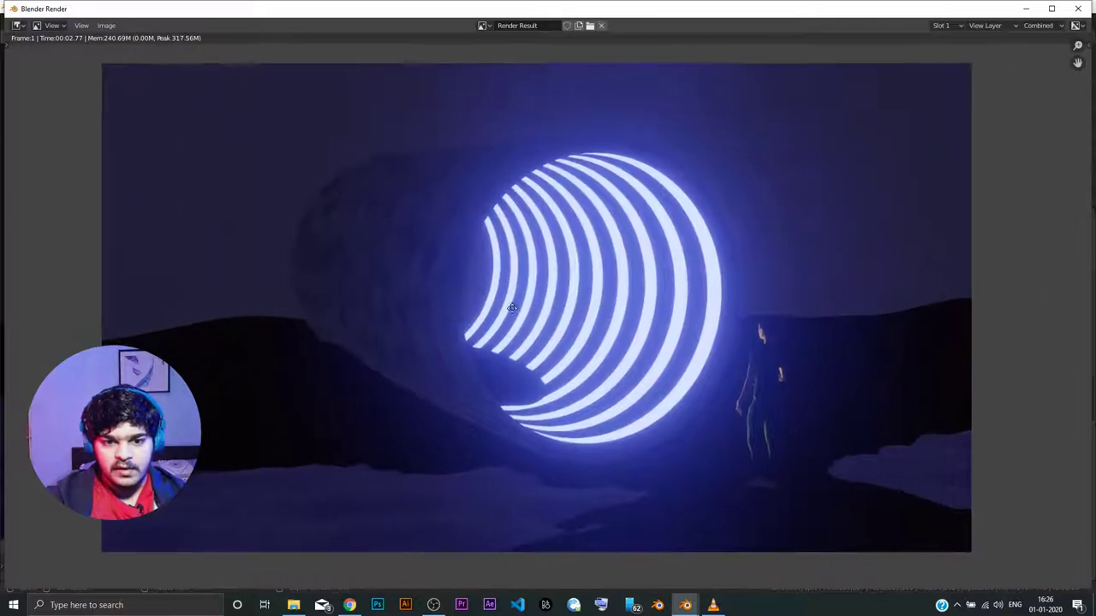
pyautogui.click(1078, 8)
# Step: Enable Screen Space Reflections and lower the Bloom threshold from 0.800 to 0.278
pyautogui.click(914, 254)
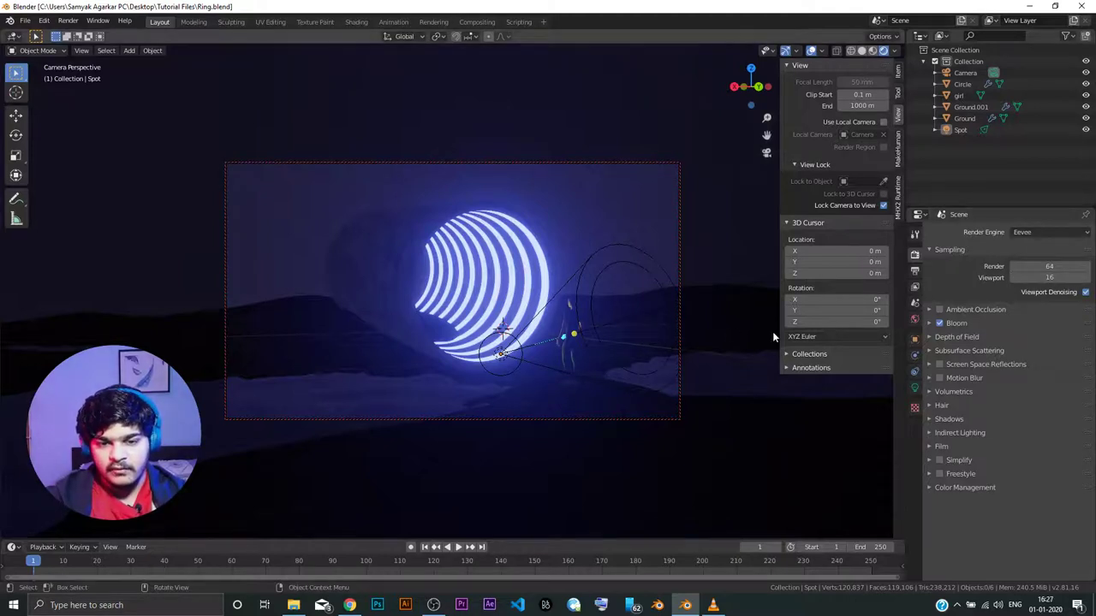
pyautogui.click(940, 365)
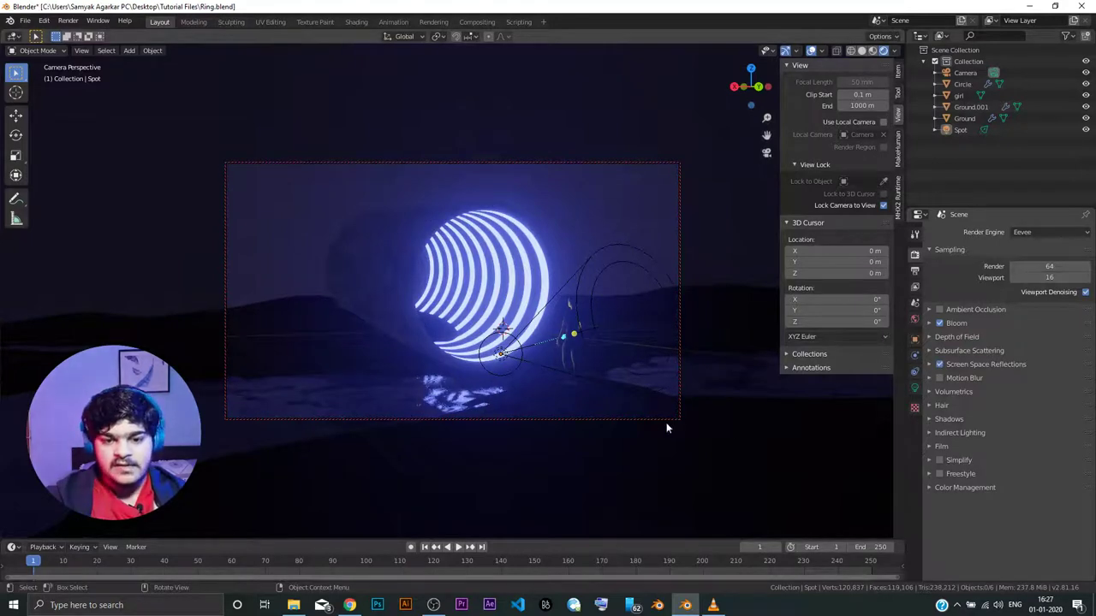
pyautogui.click(929, 322)
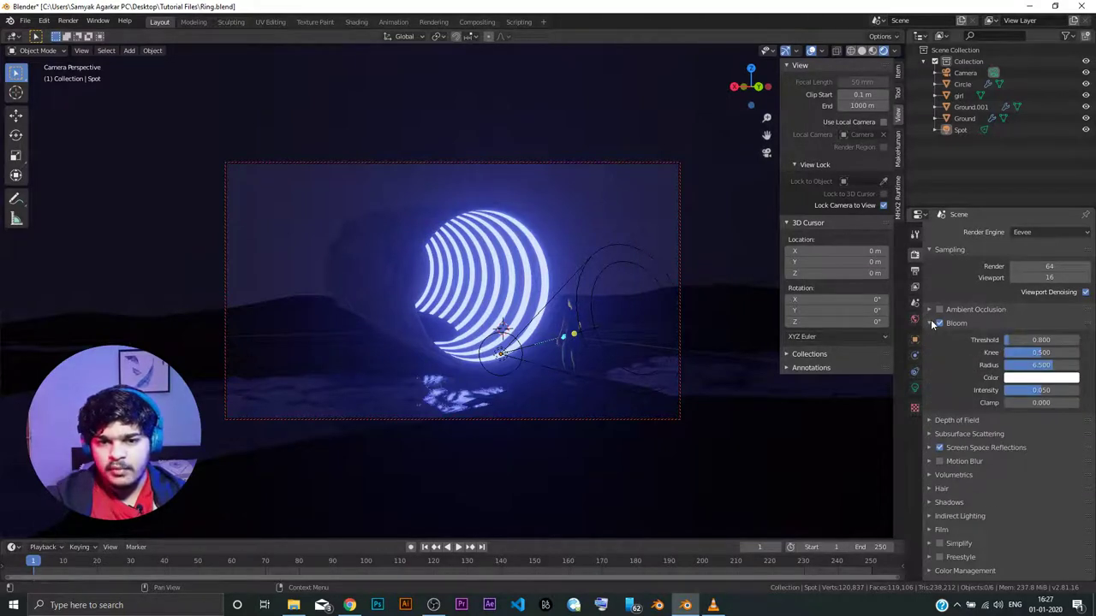
pyautogui.moveTo(1010, 345)
pyautogui.mouseDown()
pyautogui.moveTo(950, 346)
pyautogui.moveTo(997, 339)
pyautogui.mouseUp()
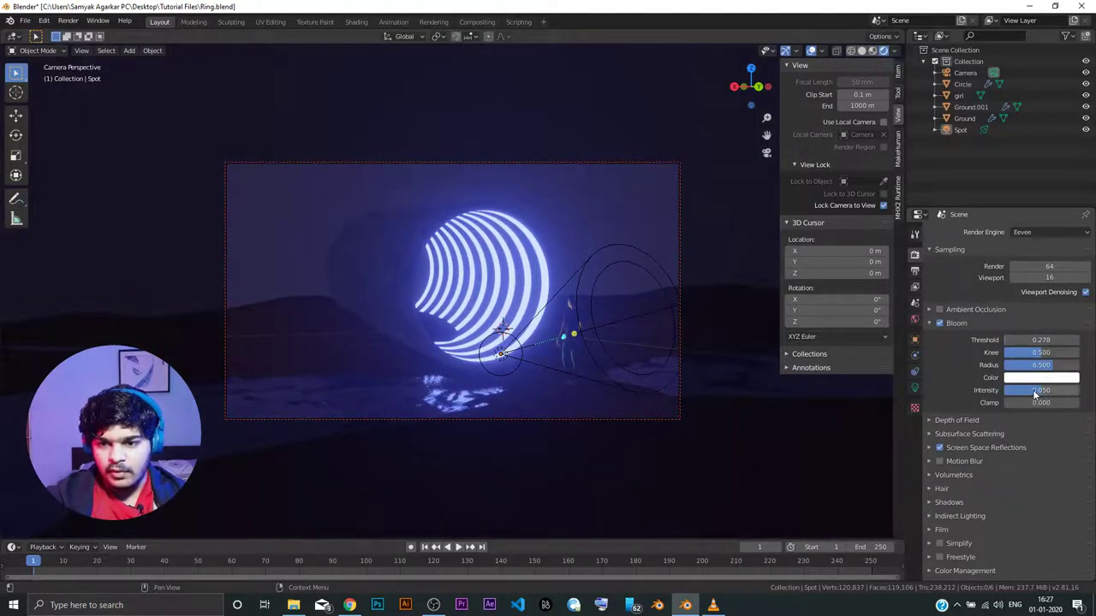
pyautogui.click(939, 423)
pyautogui.click(936, 423)
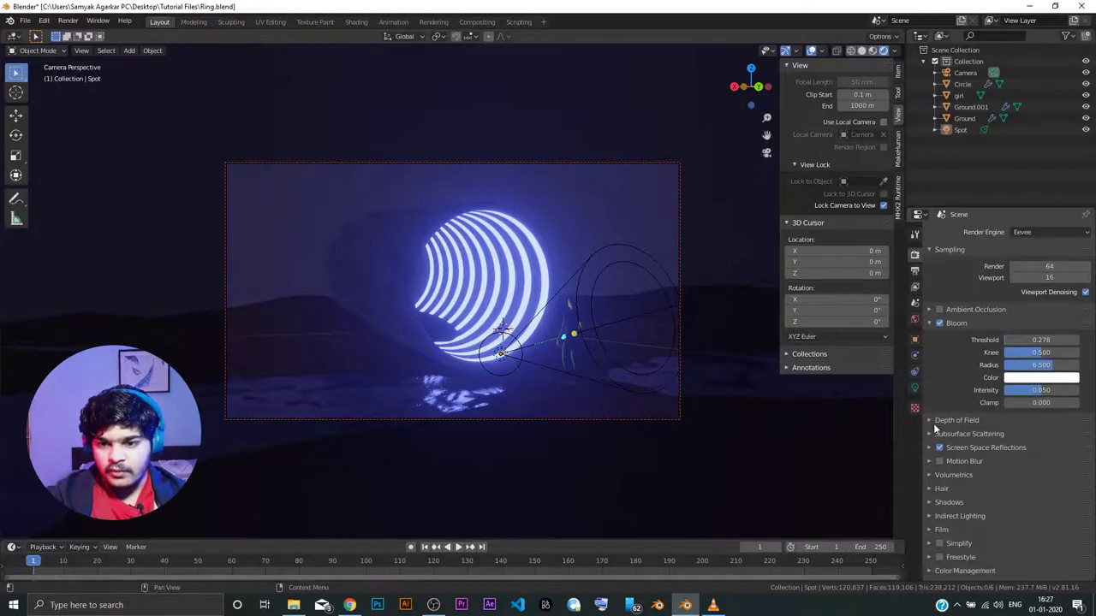
# Step: Turn on the camera's depth of field with the girl as focus object and a lower F-Stop
pyautogui.click(637, 162)
pyautogui.click(914, 389)
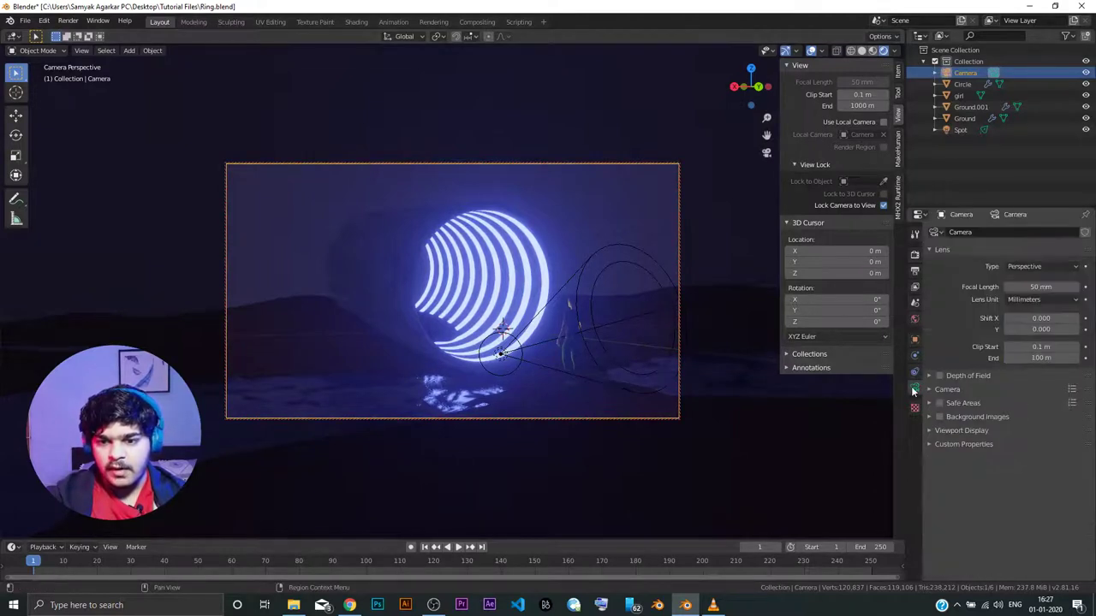
pyautogui.click(939, 376)
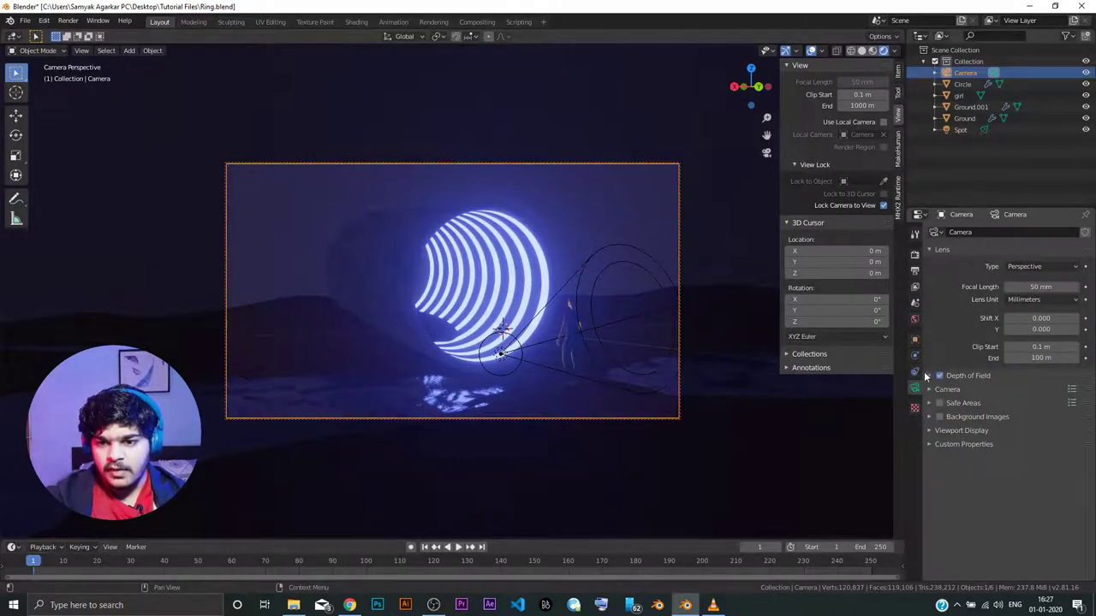
pyautogui.click(927, 375)
pyautogui.click(1073, 392)
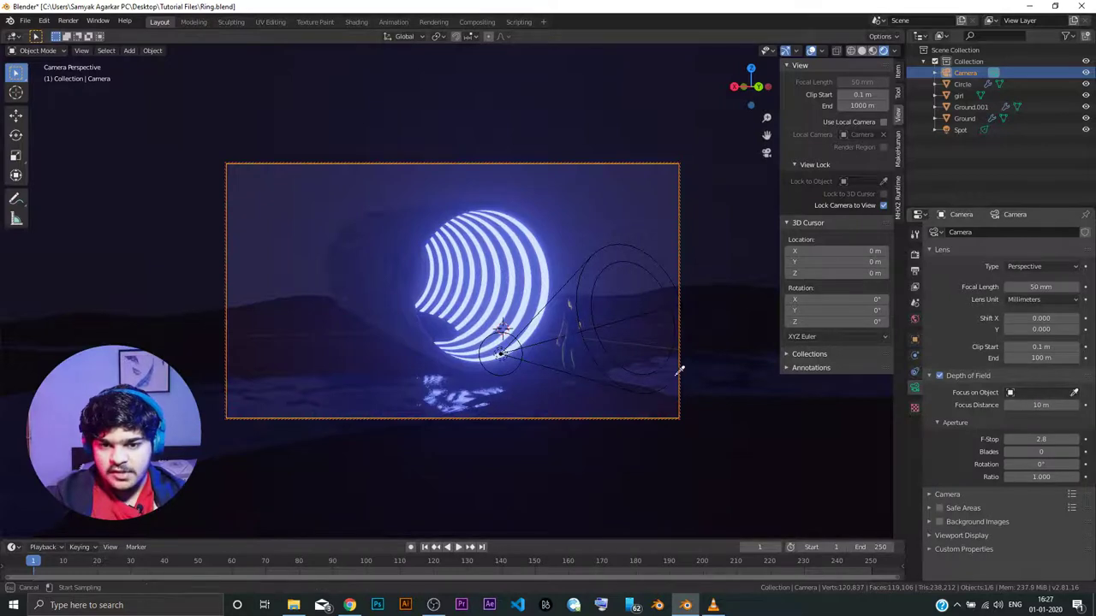
pyautogui.click(571, 326)
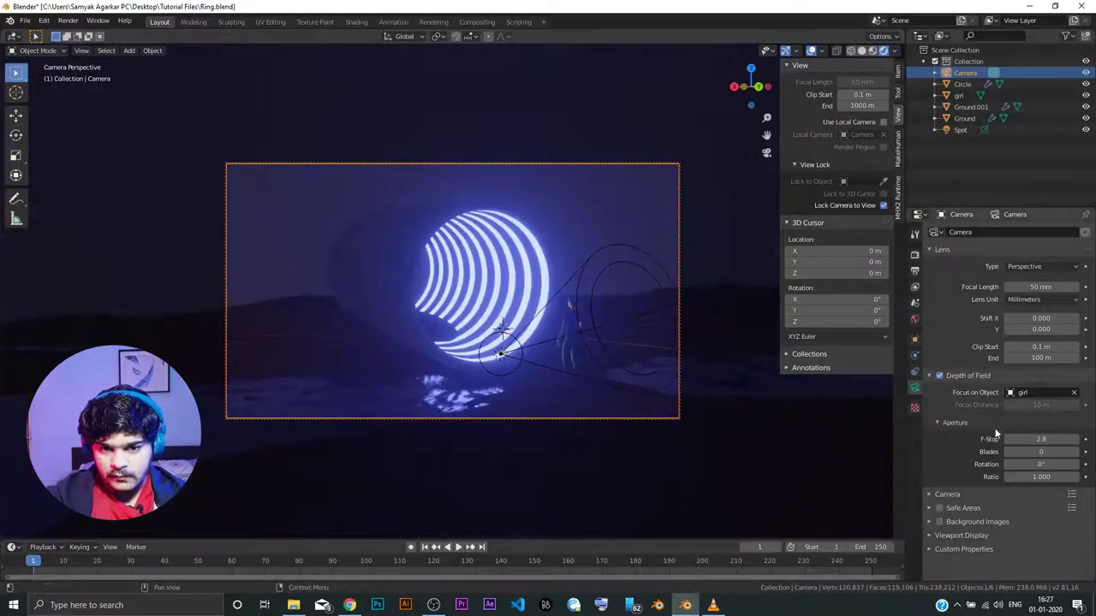
pyautogui.moveTo(1025, 439); pyautogui.dragTo(1009, 441)
# Step: Adjust the framing, then fine-tune the camera F-Stop to 1.0
pyautogui.click(884, 207)
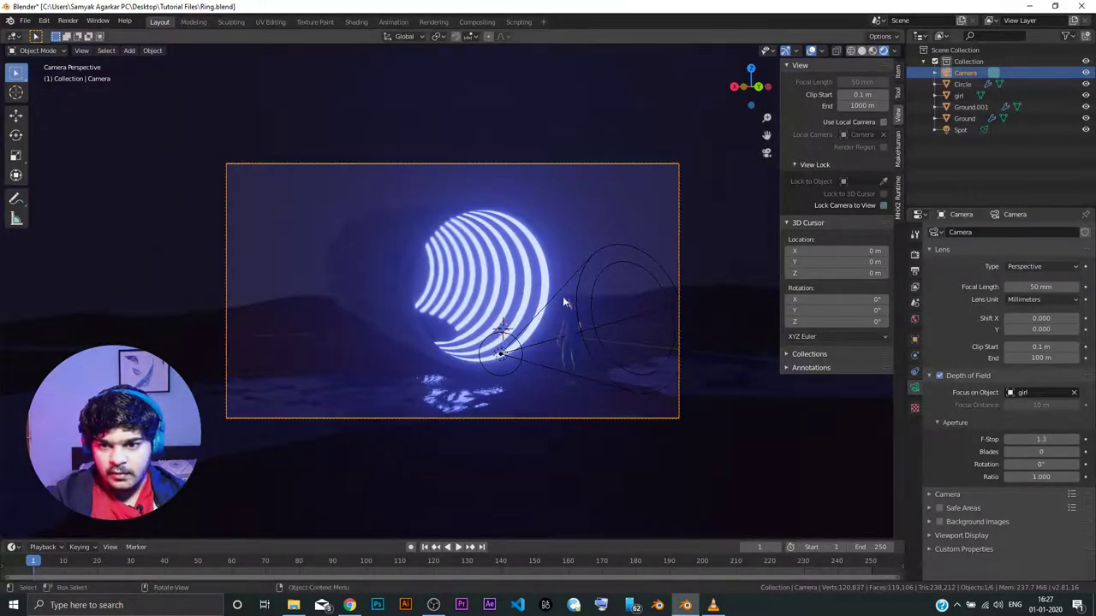
pyautogui.scroll(2, 563, 296)
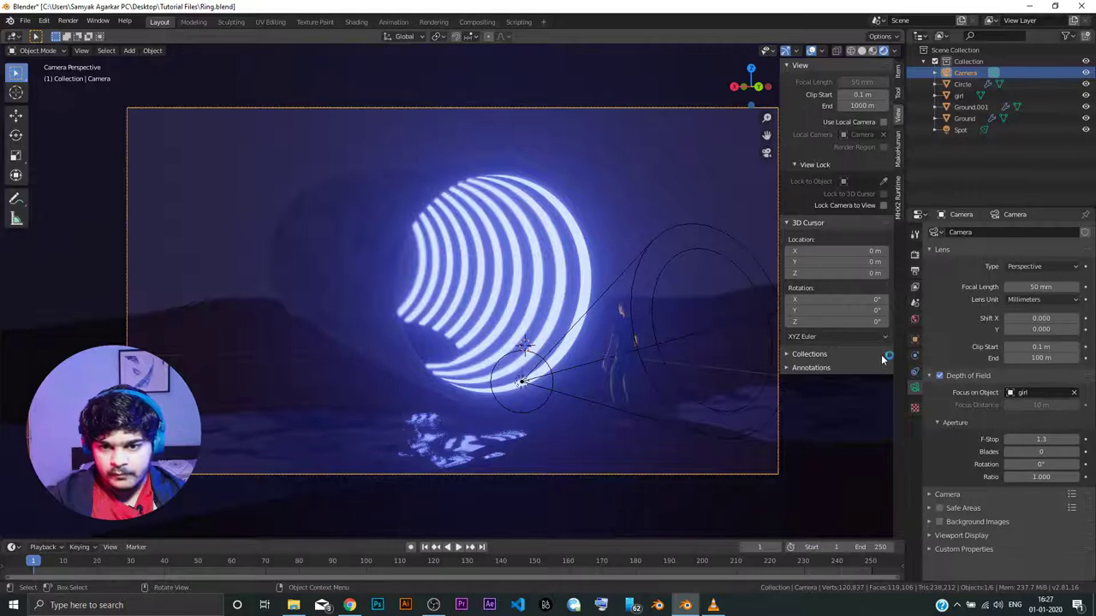
pyautogui.click(882, 206)
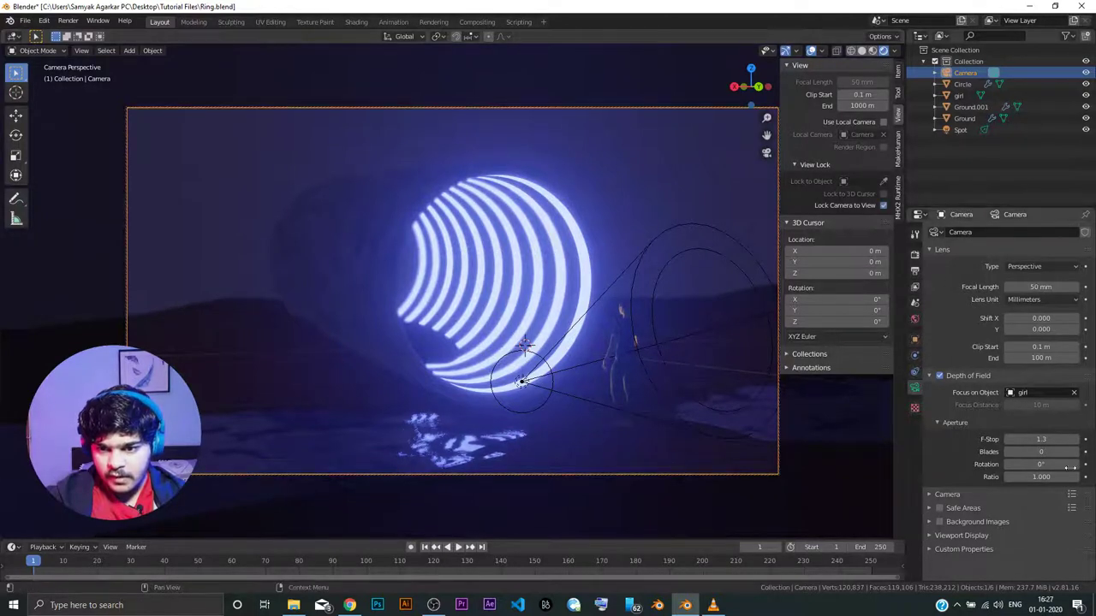
pyautogui.click(1008, 439)
pyautogui.click(1008, 439)
pyautogui.click(1008, 439)
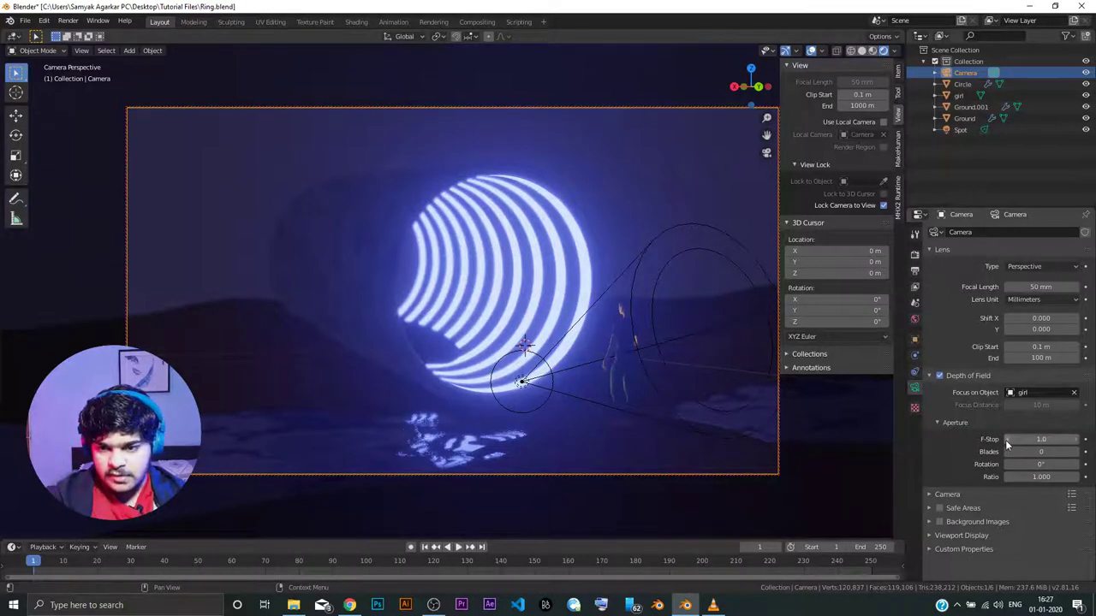
pyautogui.click(1008, 439)
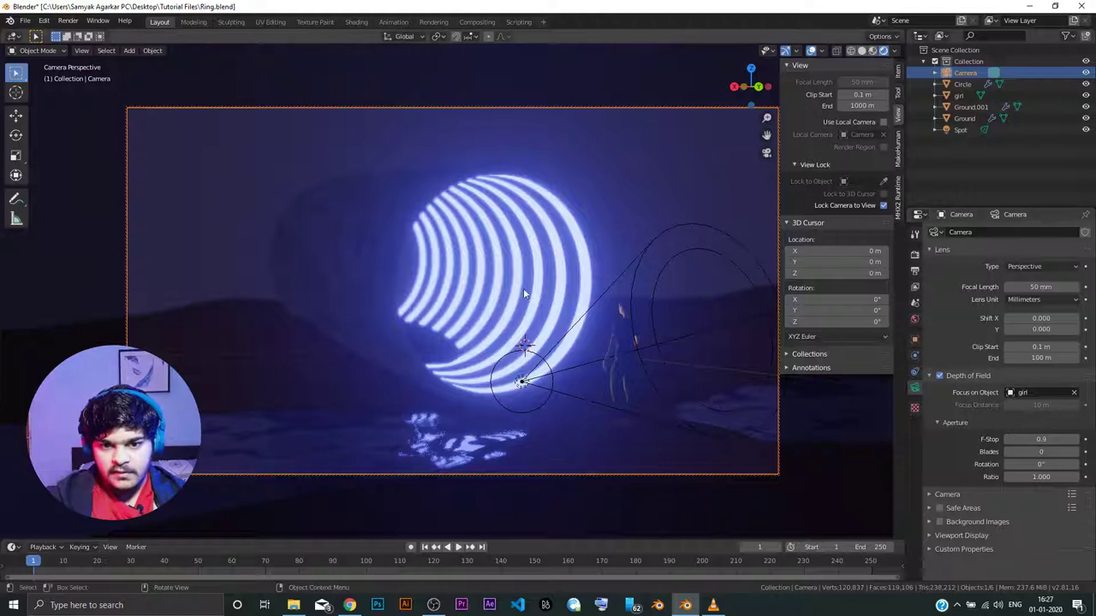
pyautogui.click(1077, 439)
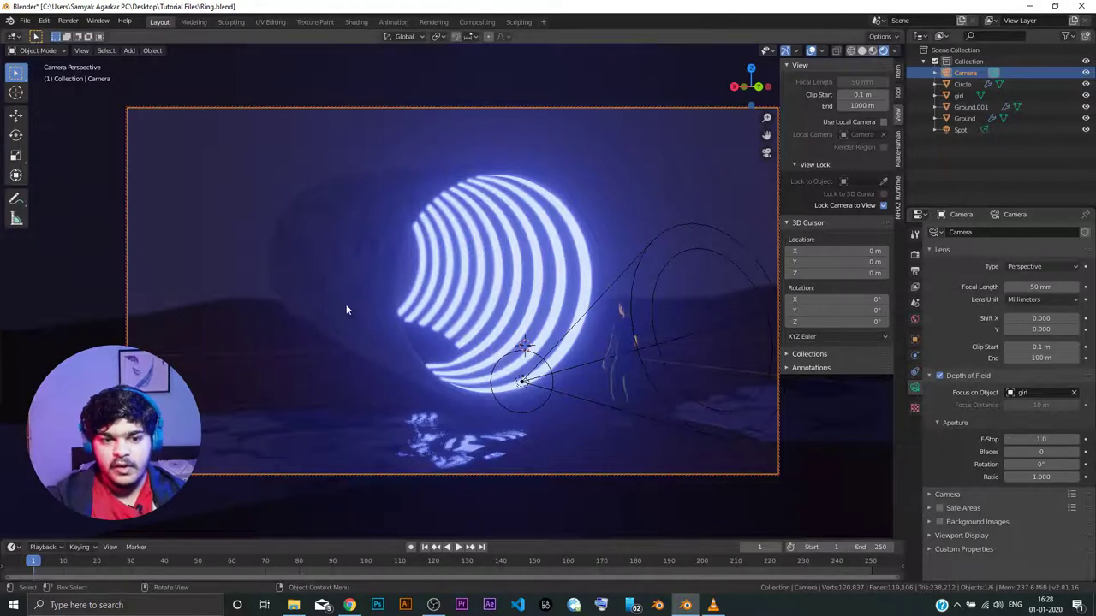
# Step: Save Ring.blend with Ctrl+S and render a fresh still image of the camera view
pyautogui.hotkey('ctrl', 's')
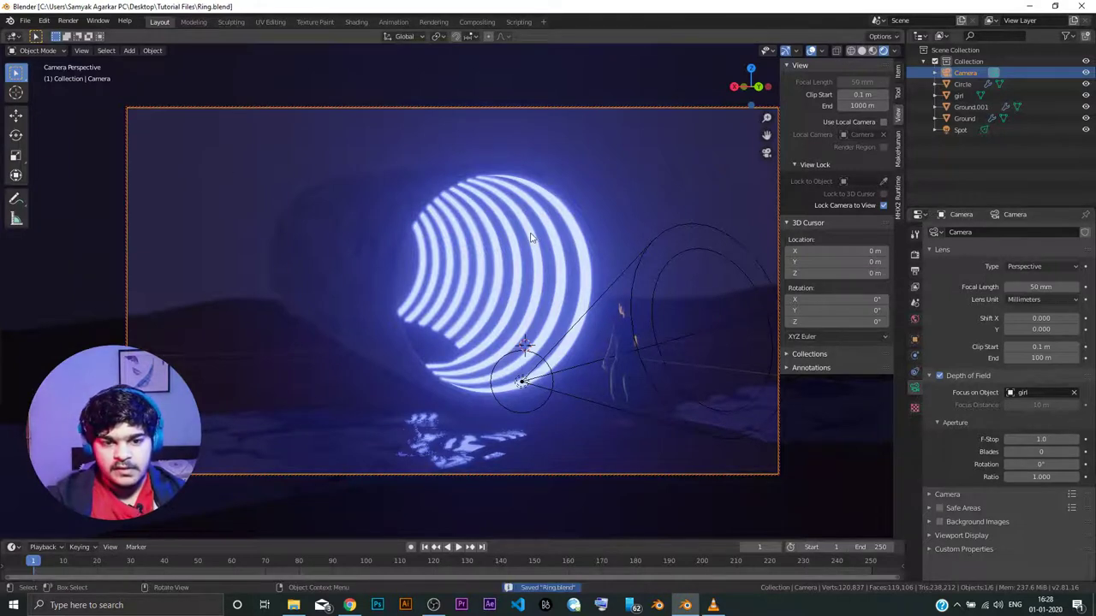
pyautogui.click(65, 22)
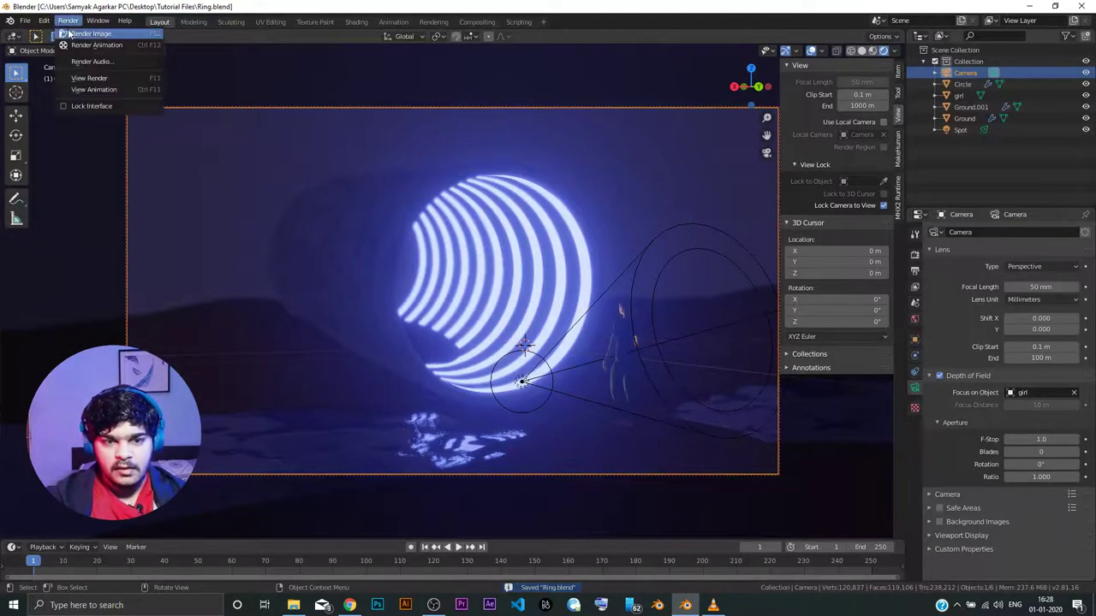
pyautogui.click(70, 33)
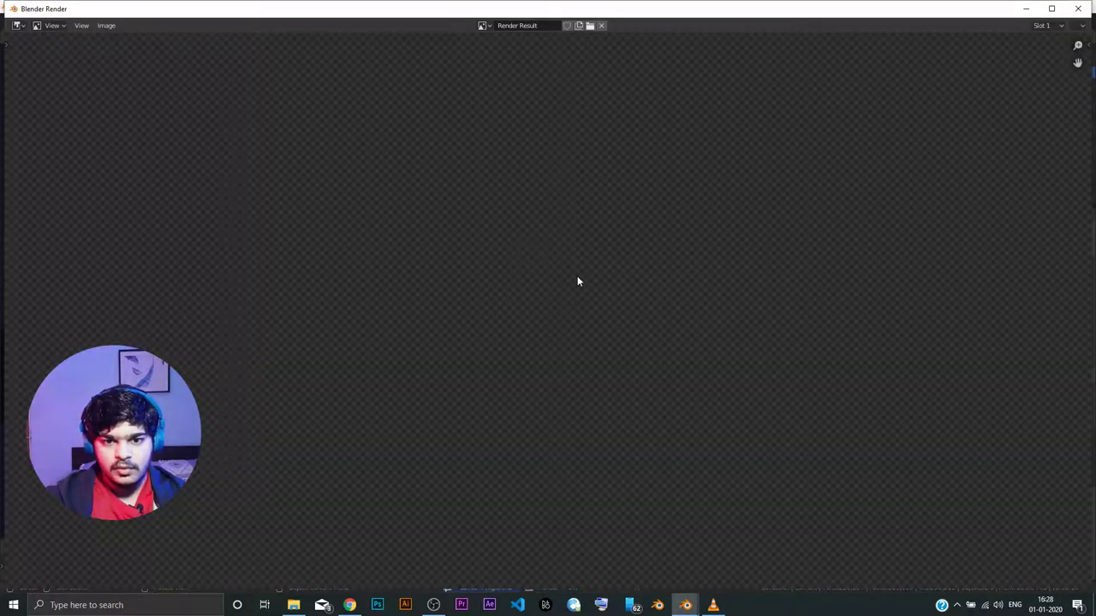
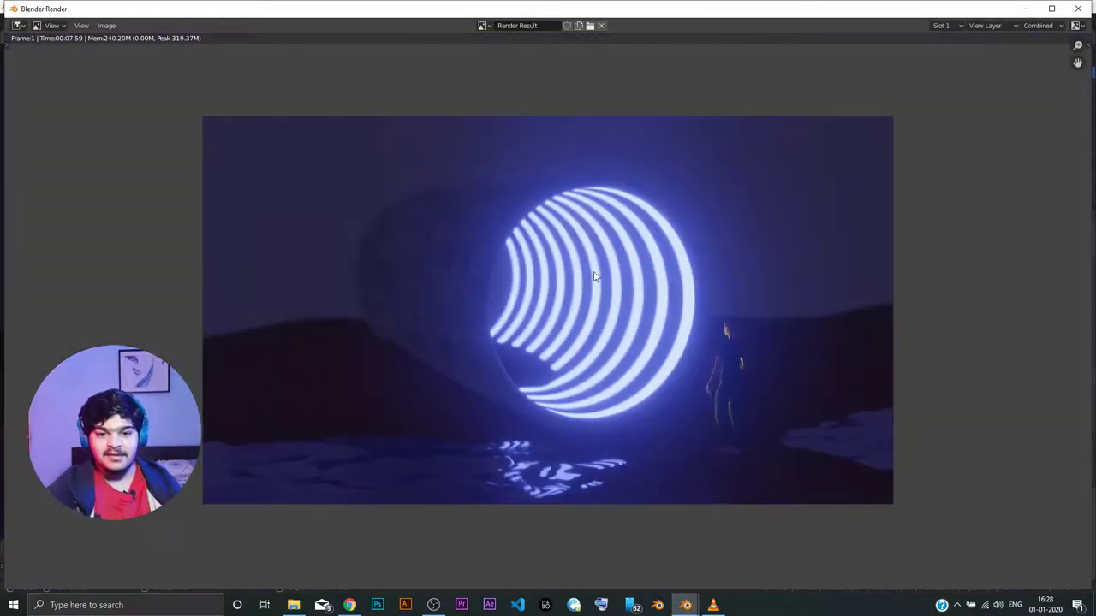
# Step: Save the render through Image > Save as RingsTut.png, replacing the default name 'untitled'
pyautogui.scroll(1, 581, 342)
pyautogui.scroll(-1, 584, 351)
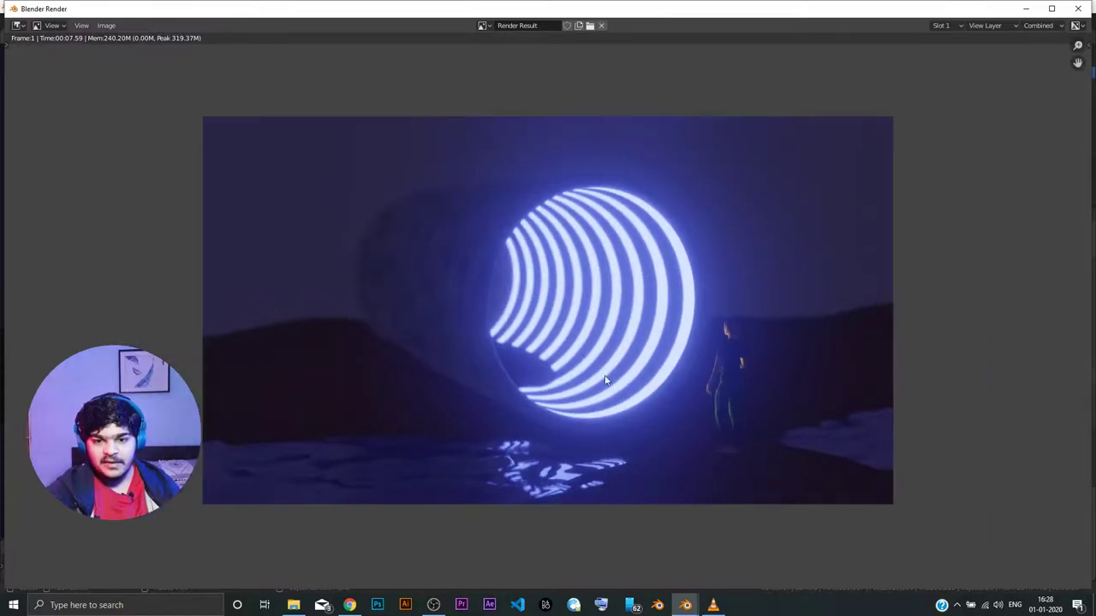
pyautogui.moveTo(706, 397); pyautogui.dragTo(673, 394, button='middle')
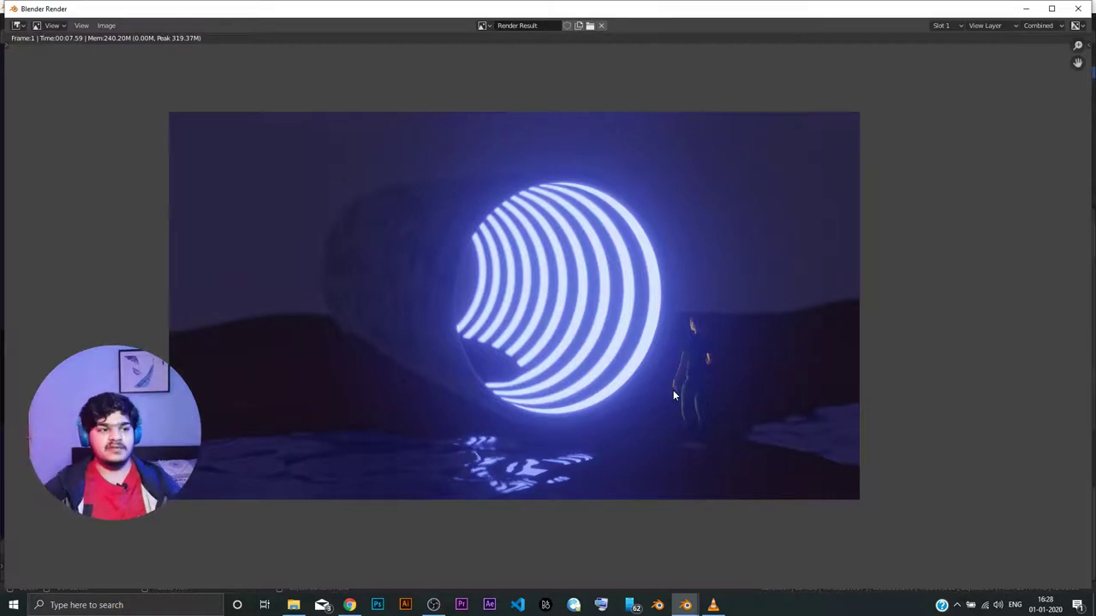
pyautogui.click(106, 25)
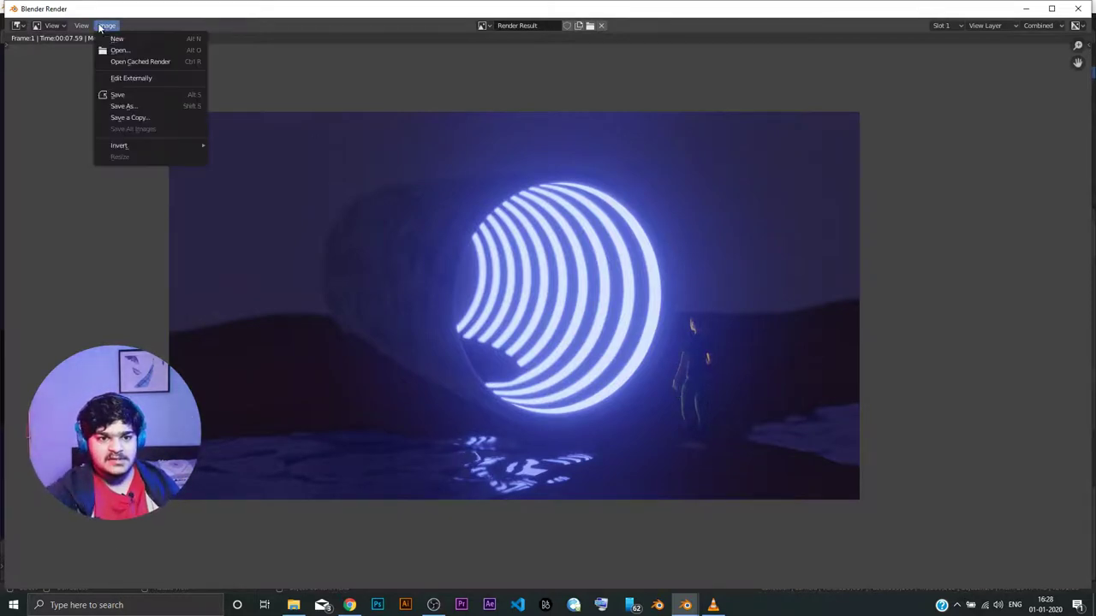
pyautogui.click(136, 95)
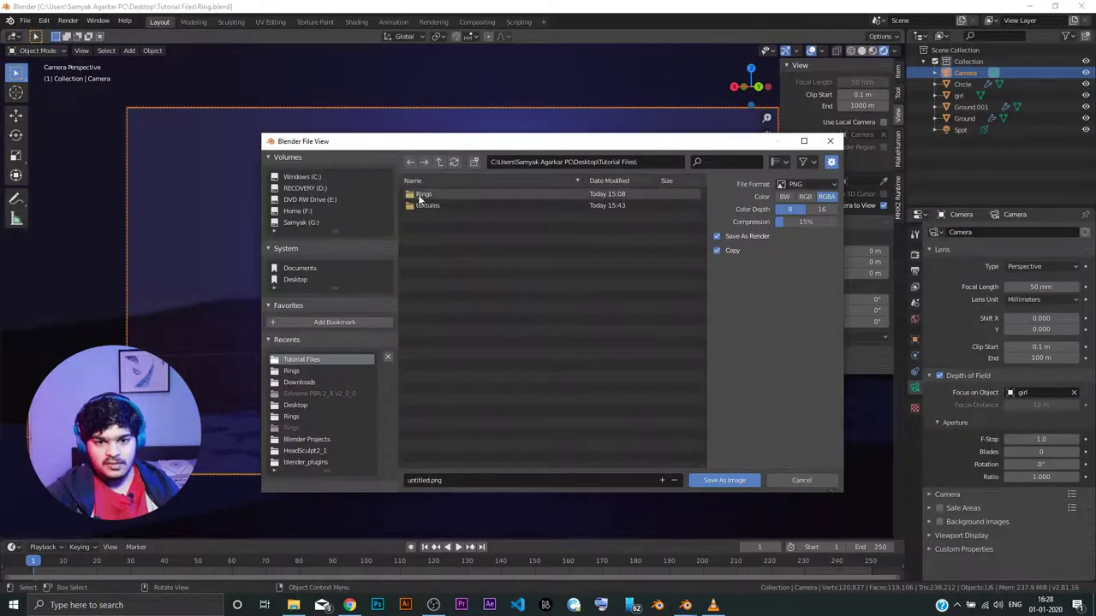
pyautogui.click(425, 481)
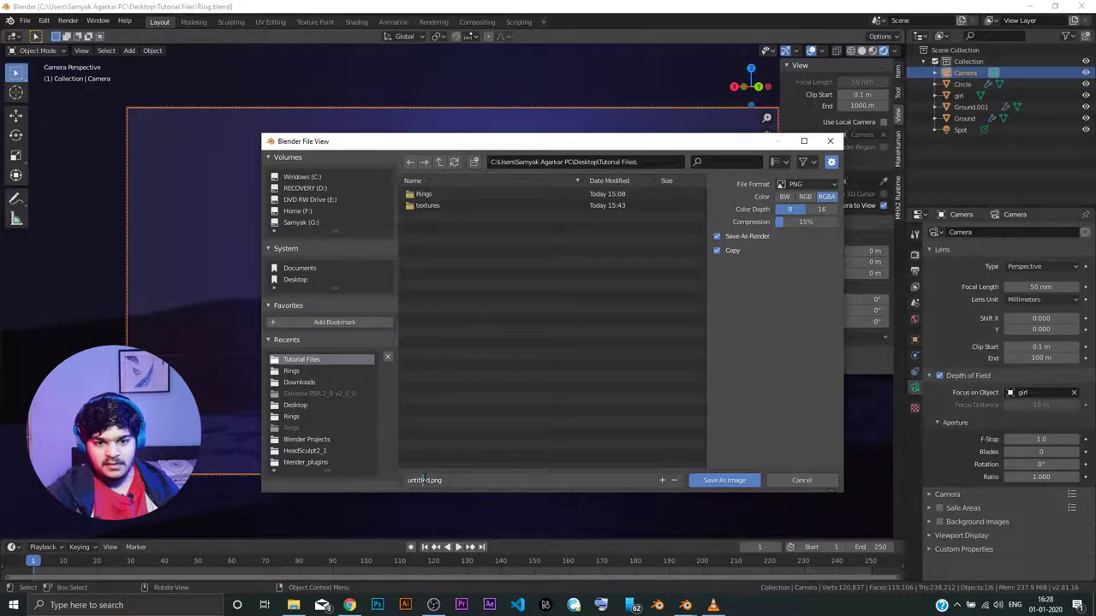
pyautogui.doubleClick(423, 480)
pyautogui.write('R')
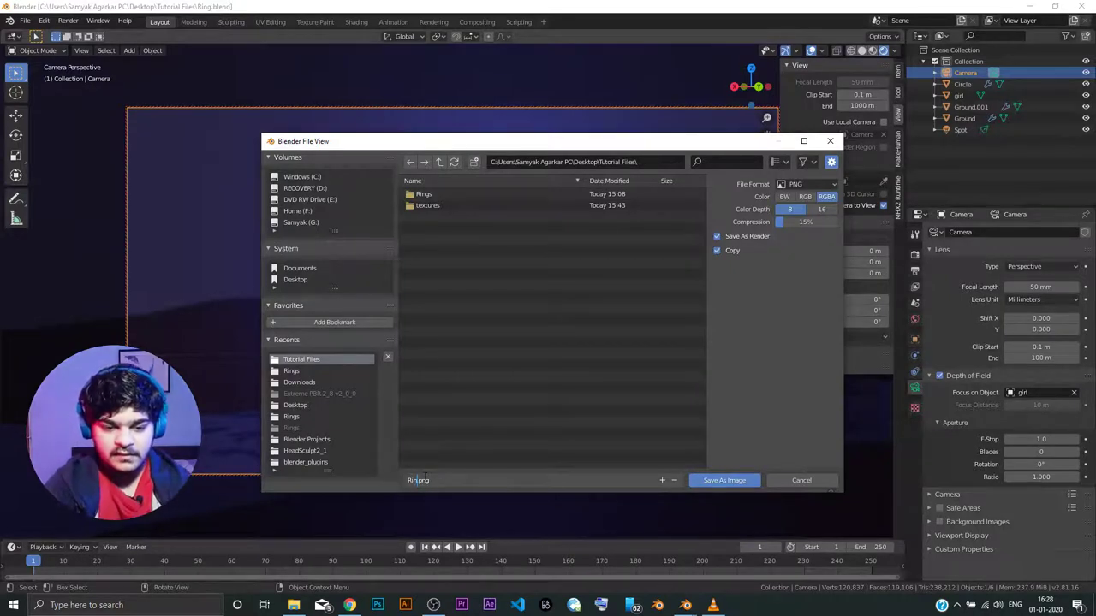
pyautogui.write('ings')
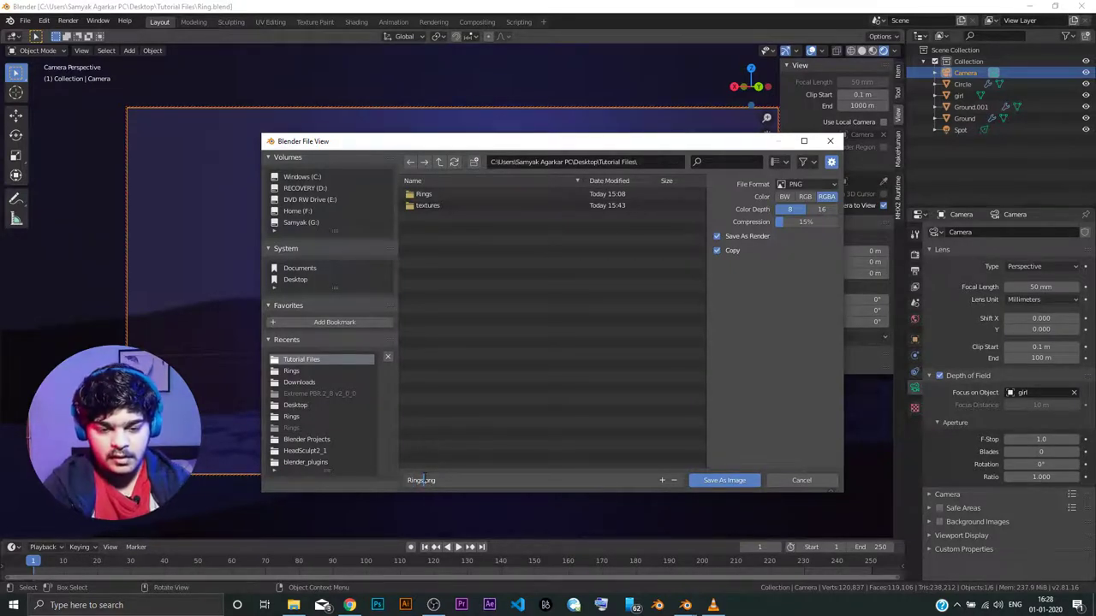
pyautogui.write('Tut')
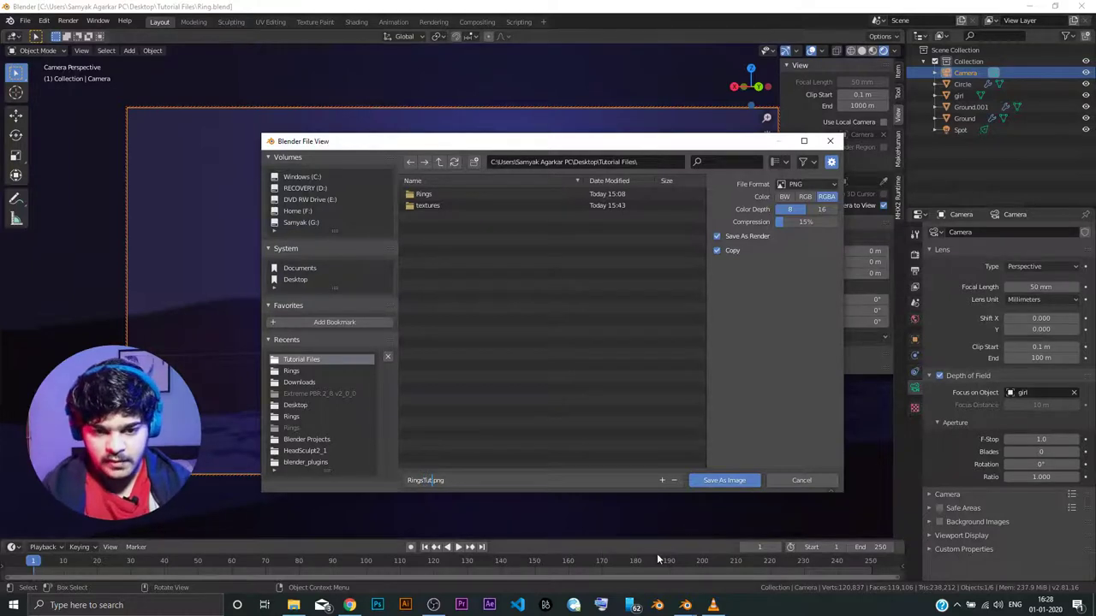
pyautogui.click(732, 485)
pyautogui.click(731, 481)
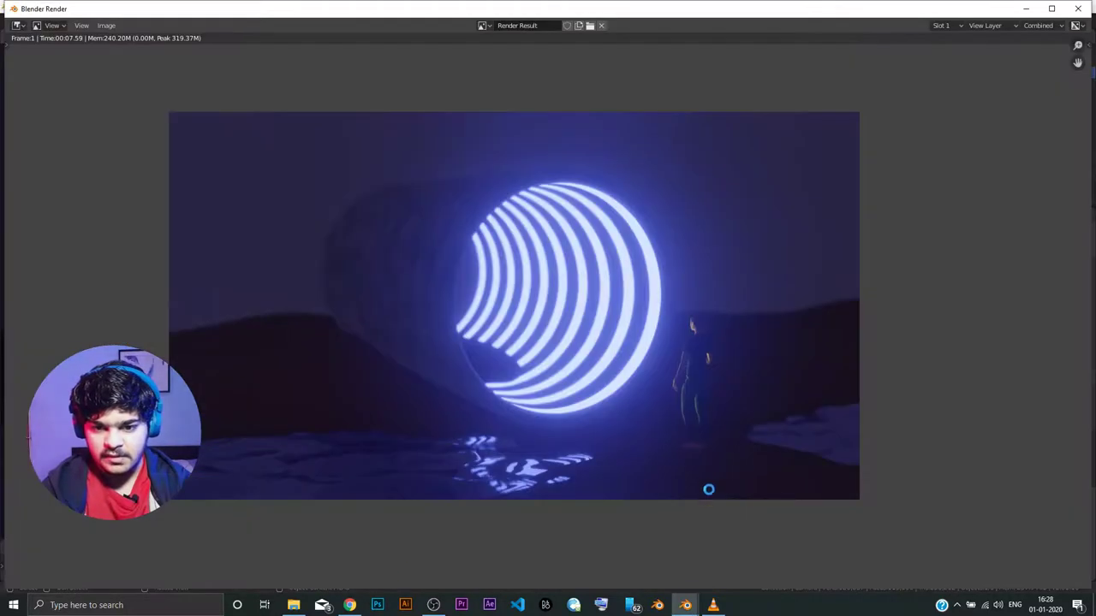
# Step: In File Explorer, browse the Projects, Rings and textures folders, then return to Projects
pyautogui.click(294, 605)
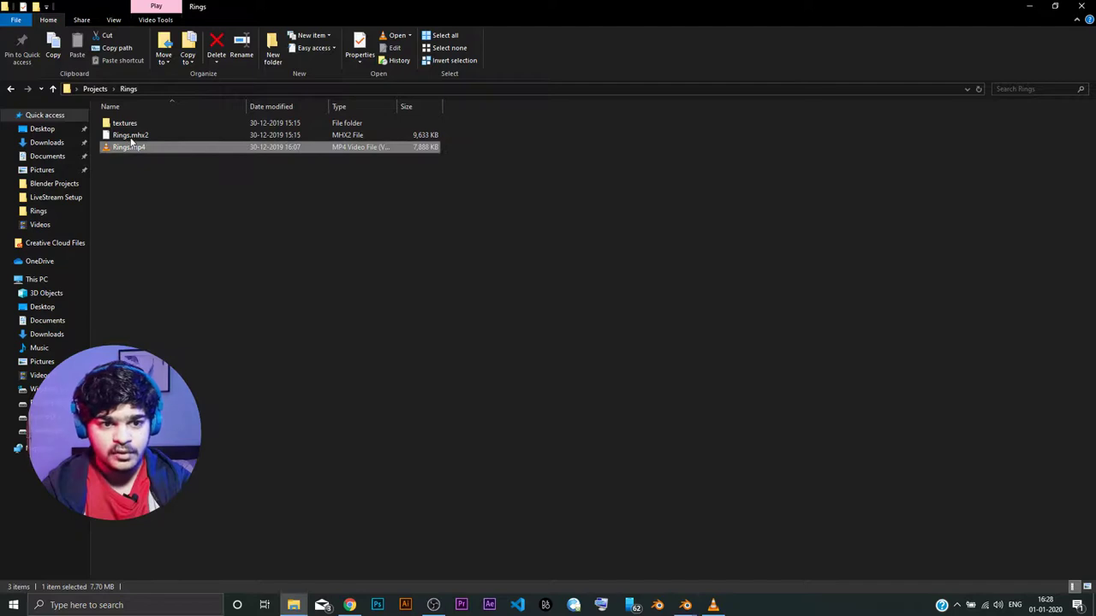
pyautogui.click(96, 90)
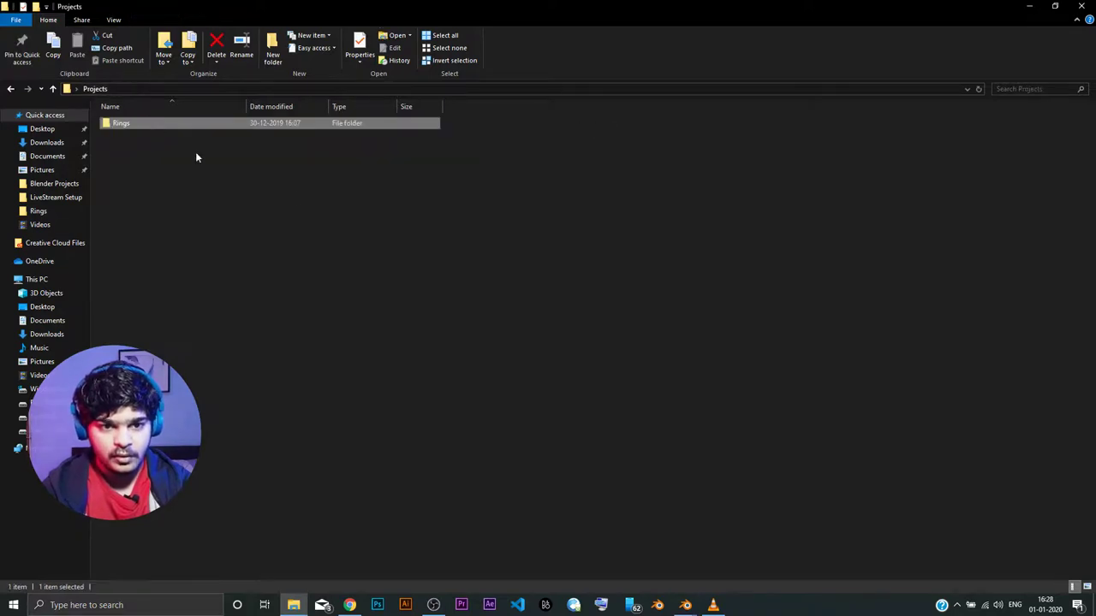
pyautogui.doubleClick(137, 123)
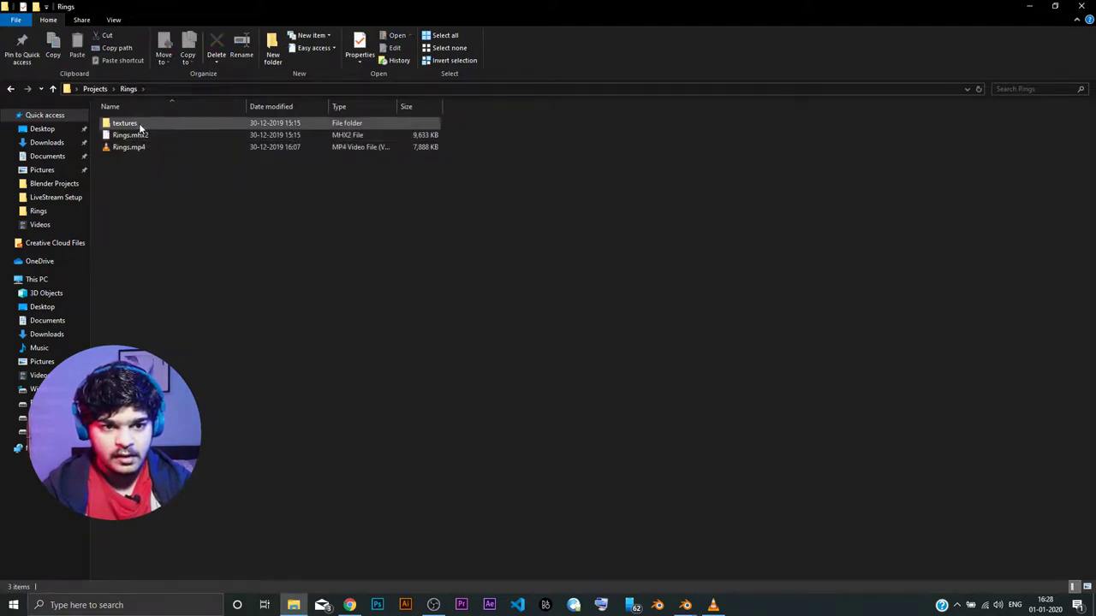
pyautogui.doubleClick(137, 124)
pyautogui.click(129, 89)
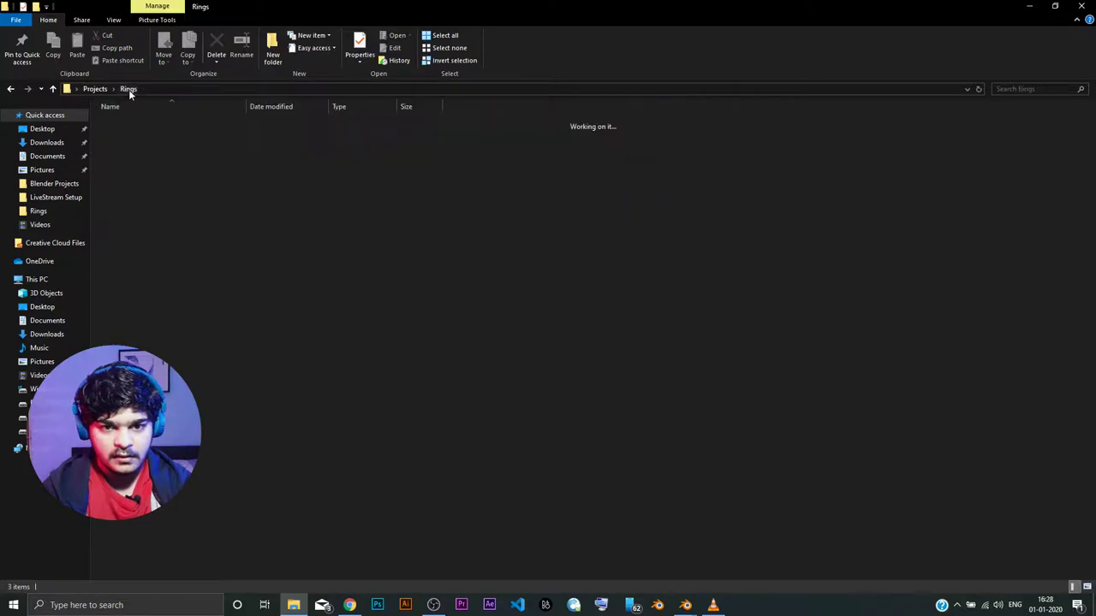
pyautogui.click(95, 89)
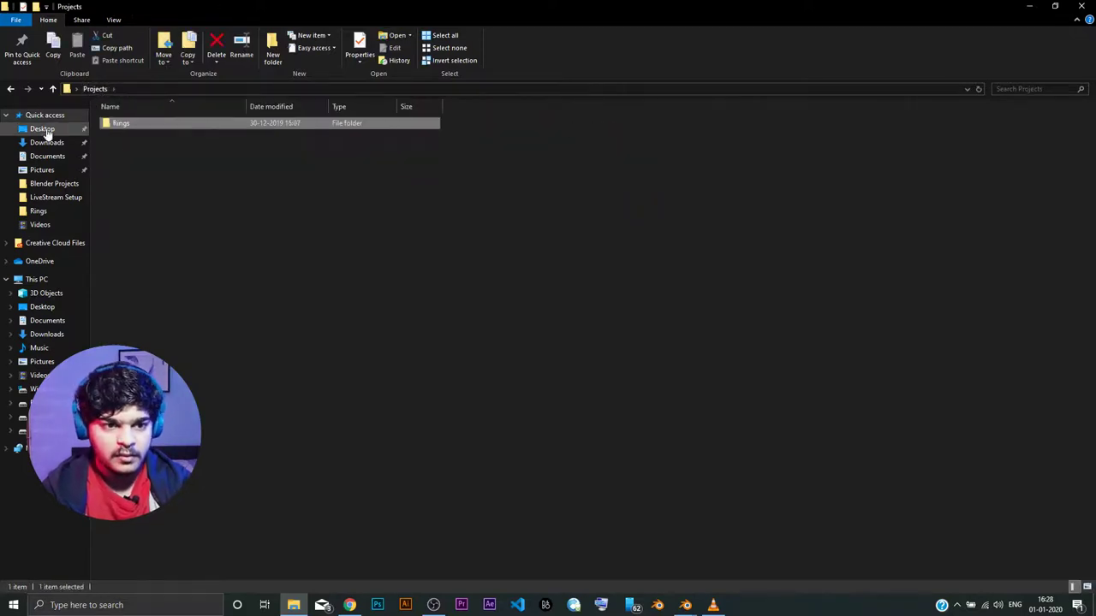
# Step: Go to Desktop > Tutorial Files and open RingsTut.png in Photos
pyautogui.click(22, 129)
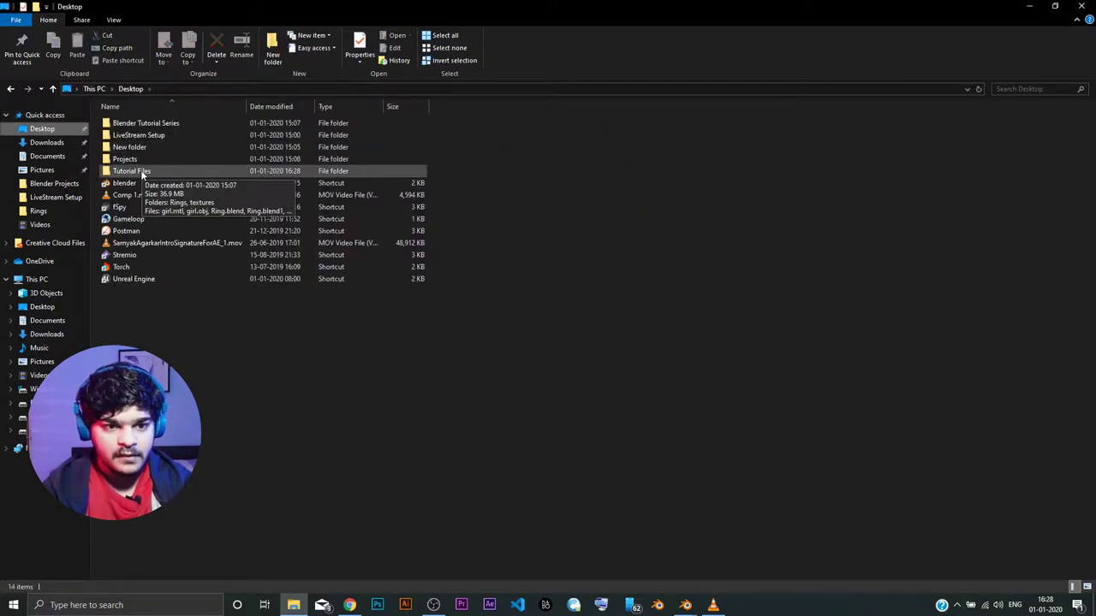
pyautogui.doubleClick(144, 172)
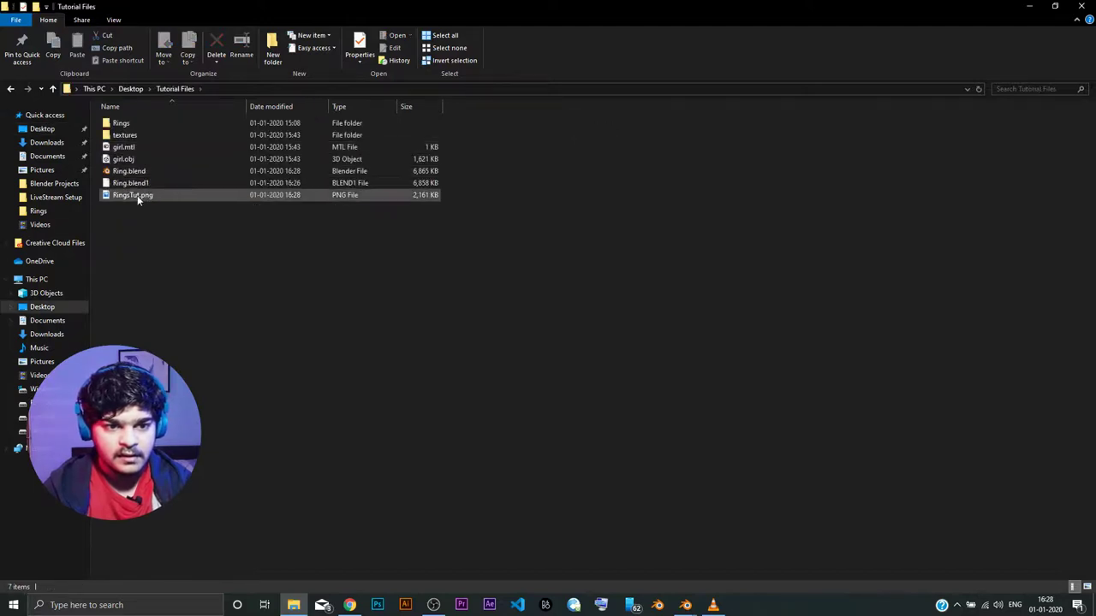
pyautogui.doubleClick(137, 195)
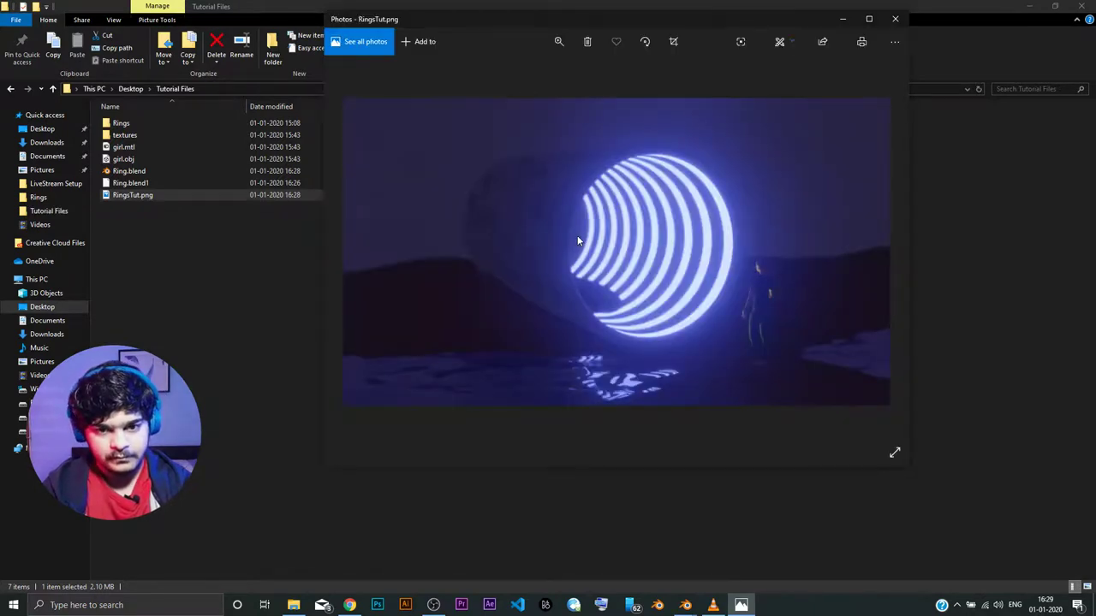
# Step: Switch Photos to full screen to view the RingsTut.png neon ring tunnel render
pyautogui.scroll(1, 577, 235)
pyautogui.scroll(-1, 577, 235)
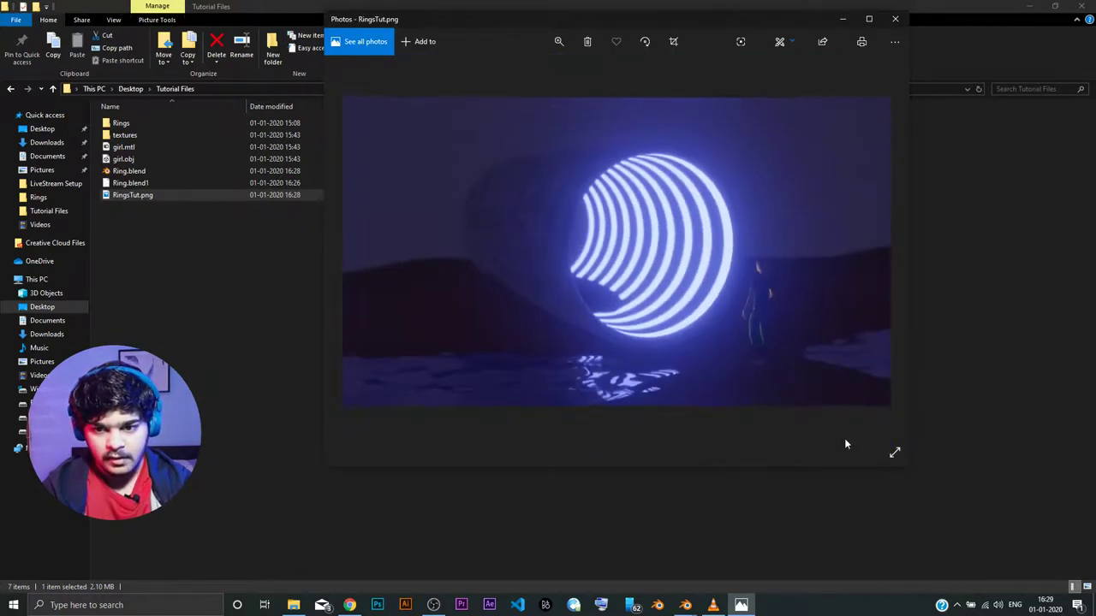
pyautogui.click(895, 452)
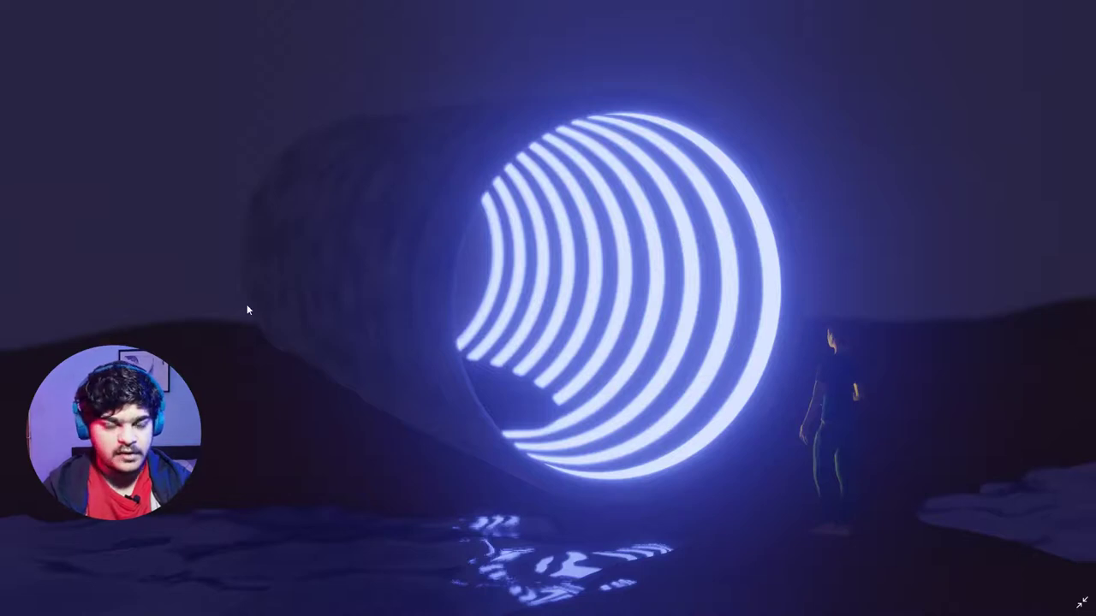